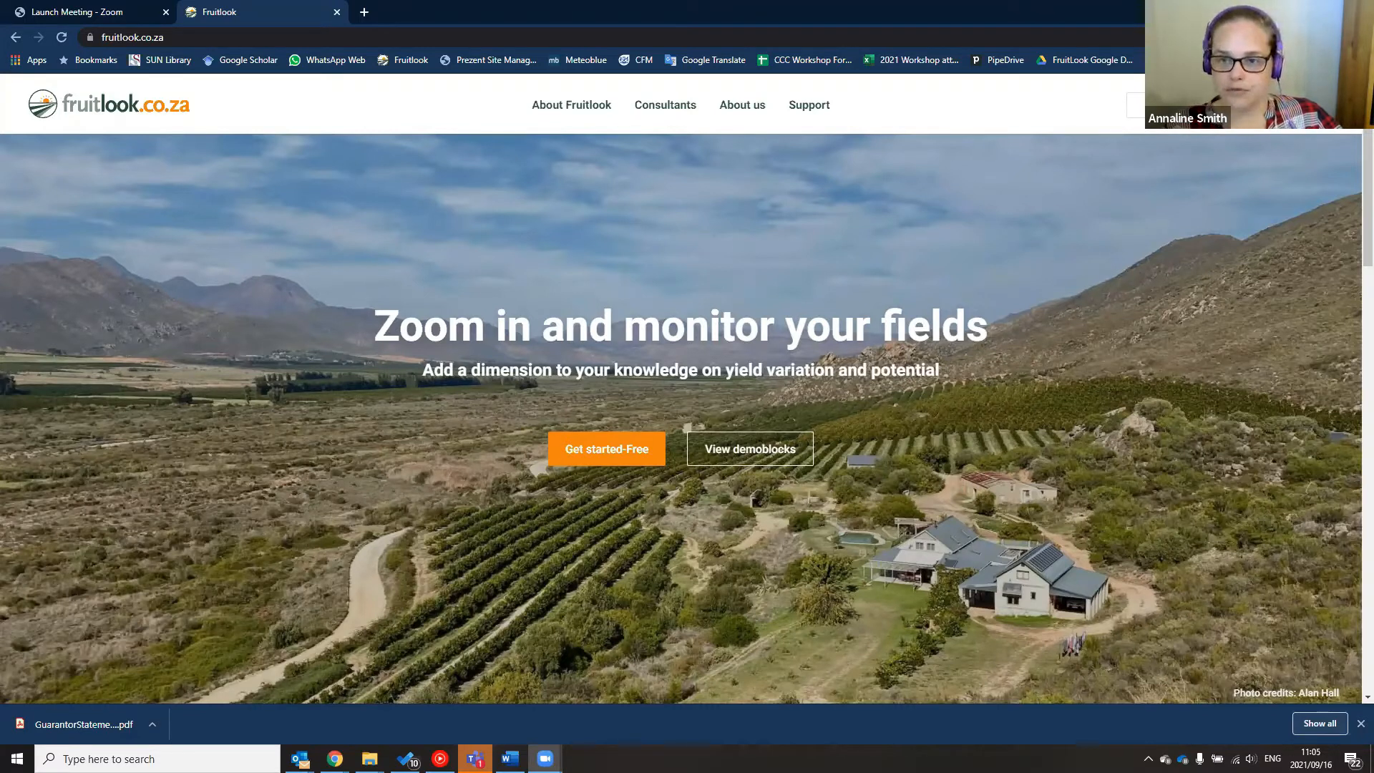
Sign in to My FruitLook with the saved account from the browser's autofill list
{"action": "left_click", "coordinate": [1161, 105]}
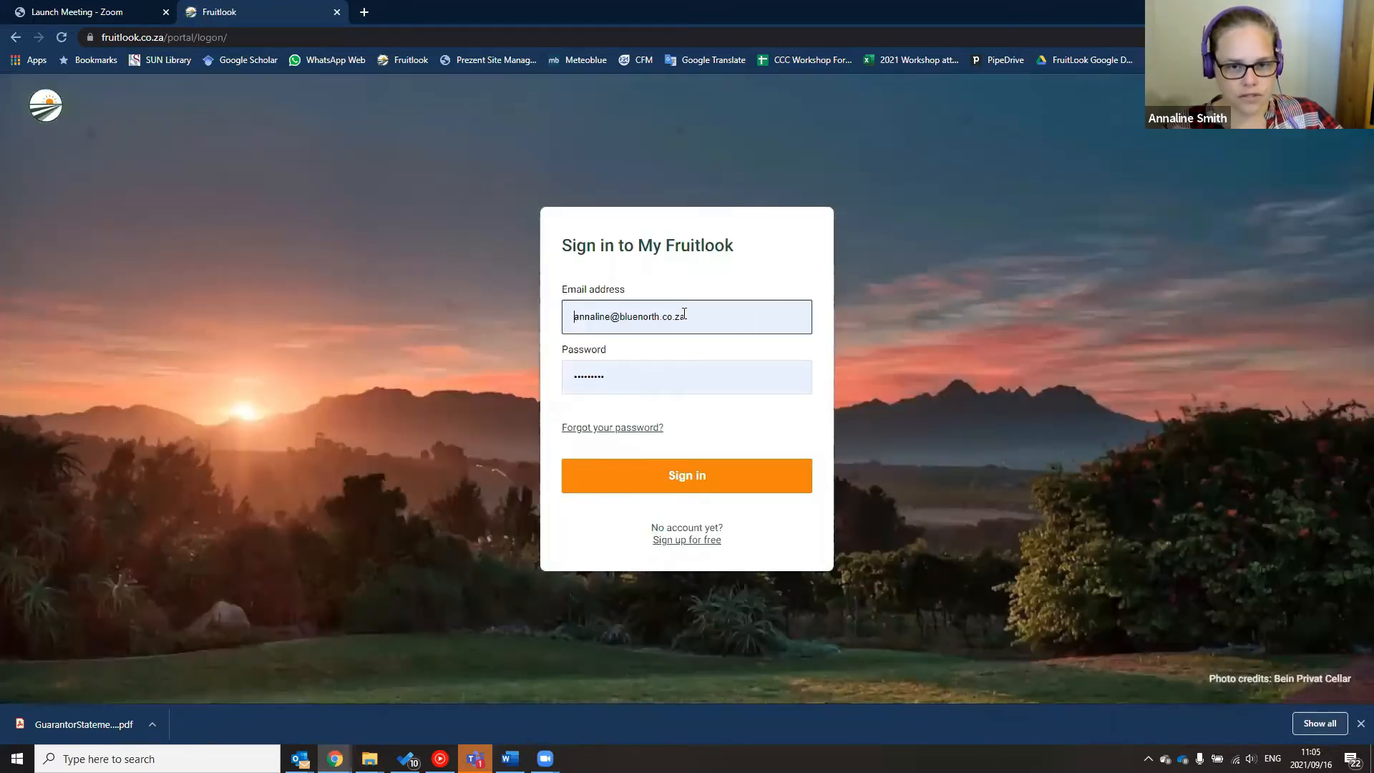
{"action": "left_click", "coordinate": [753, 319]}
{"action": "left_click", "coordinate": [646, 405]}
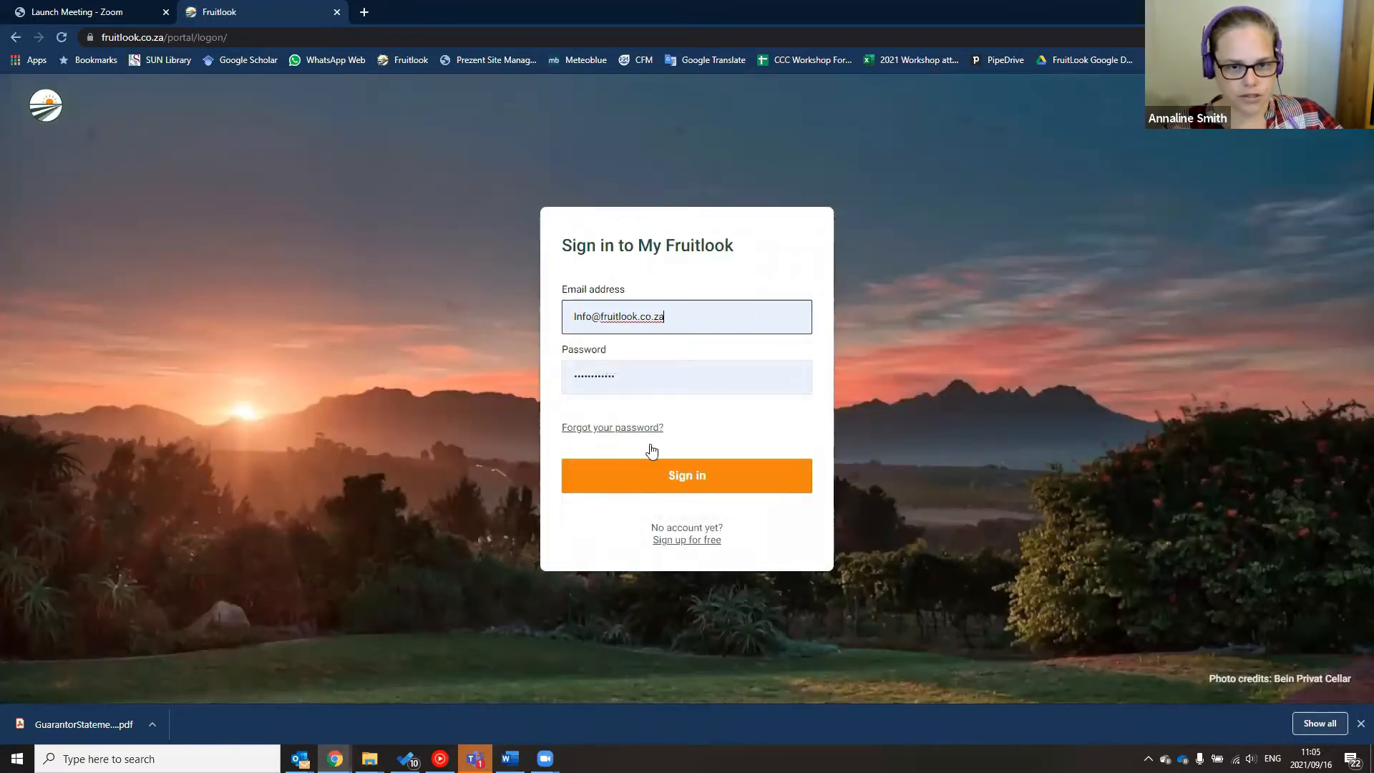
{"action": "left_click", "coordinate": [656, 485]}
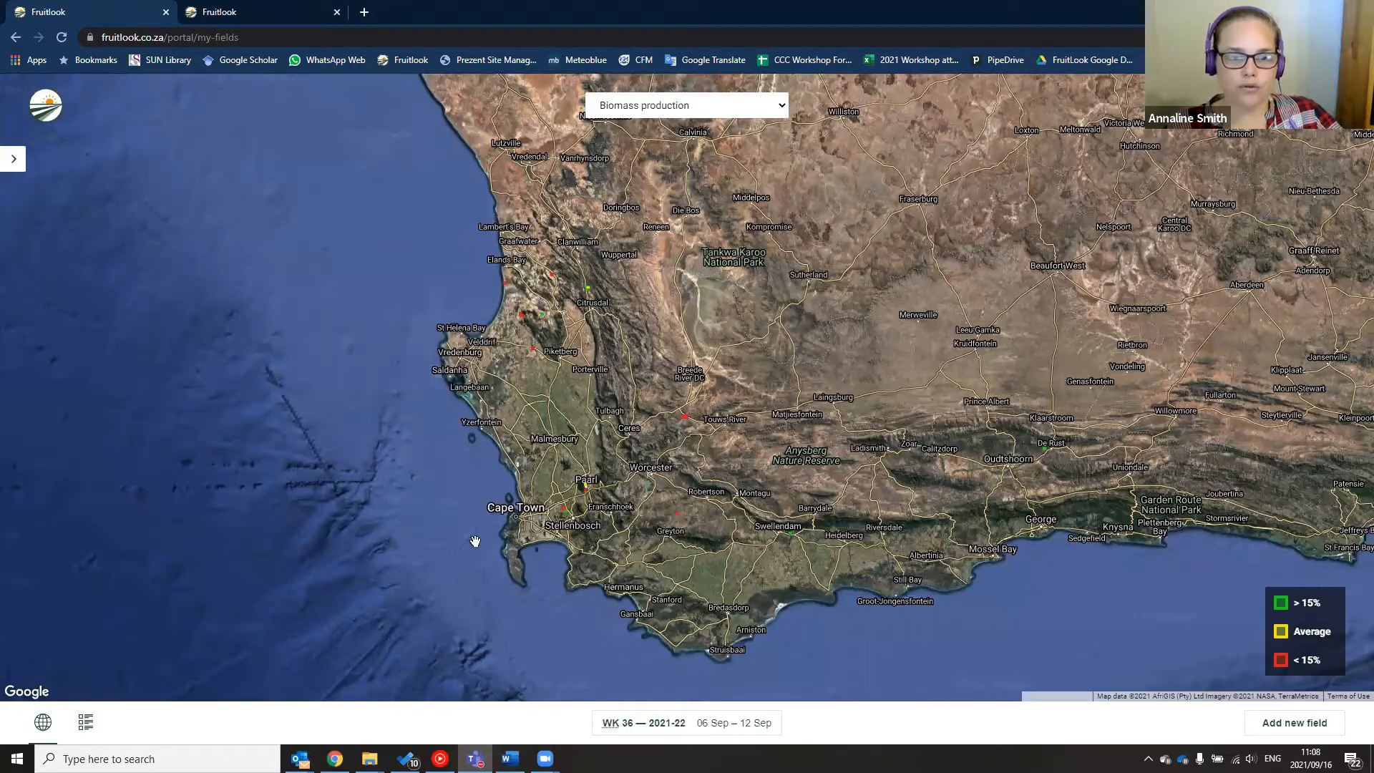
Zoom the map from the Western Cape down to the red field blocks near Stellenbosch
{"action": "scroll", "coordinate": [797, 322], "scroll_direction": "up", "scroll_amount": 2}
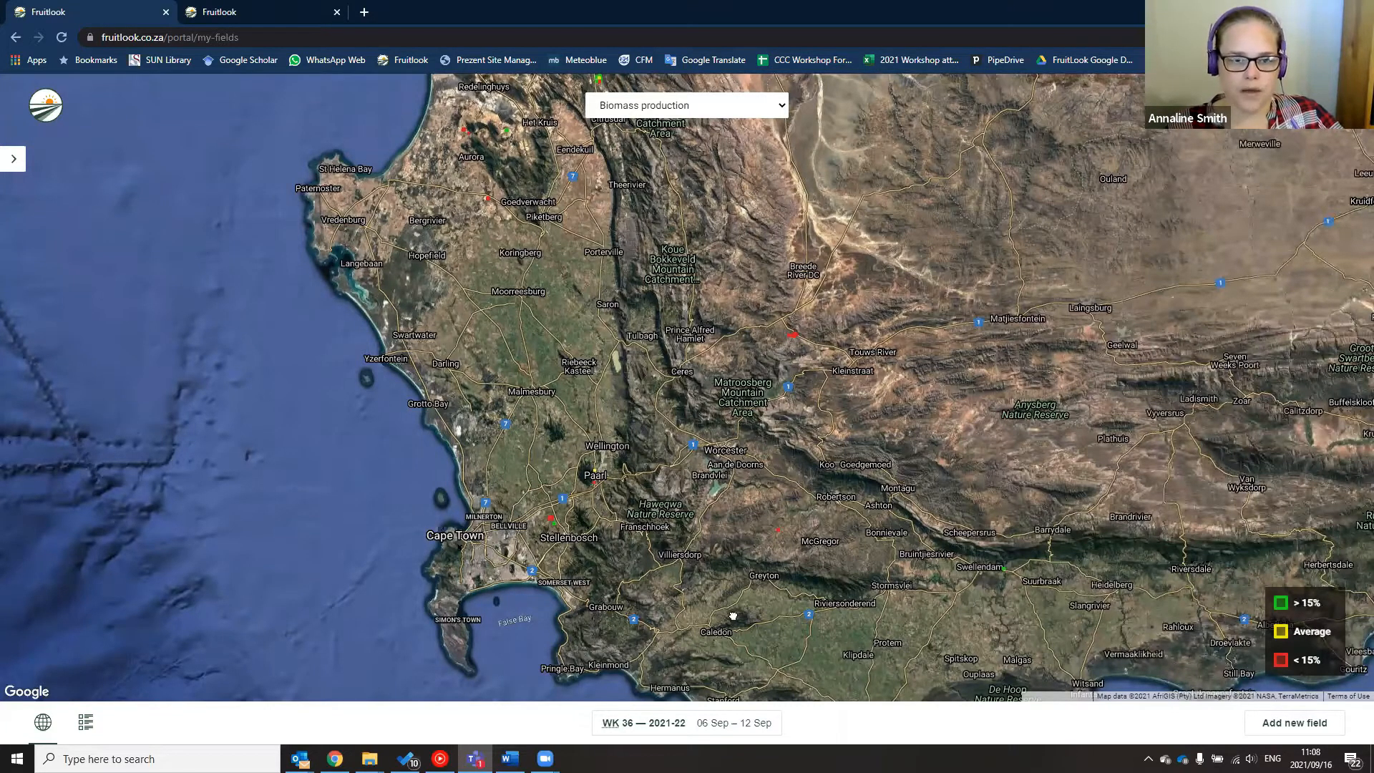
{"action": "scroll", "coordinate": [745, 628], "scroll_direction": "up", "scroll_amount": 2}
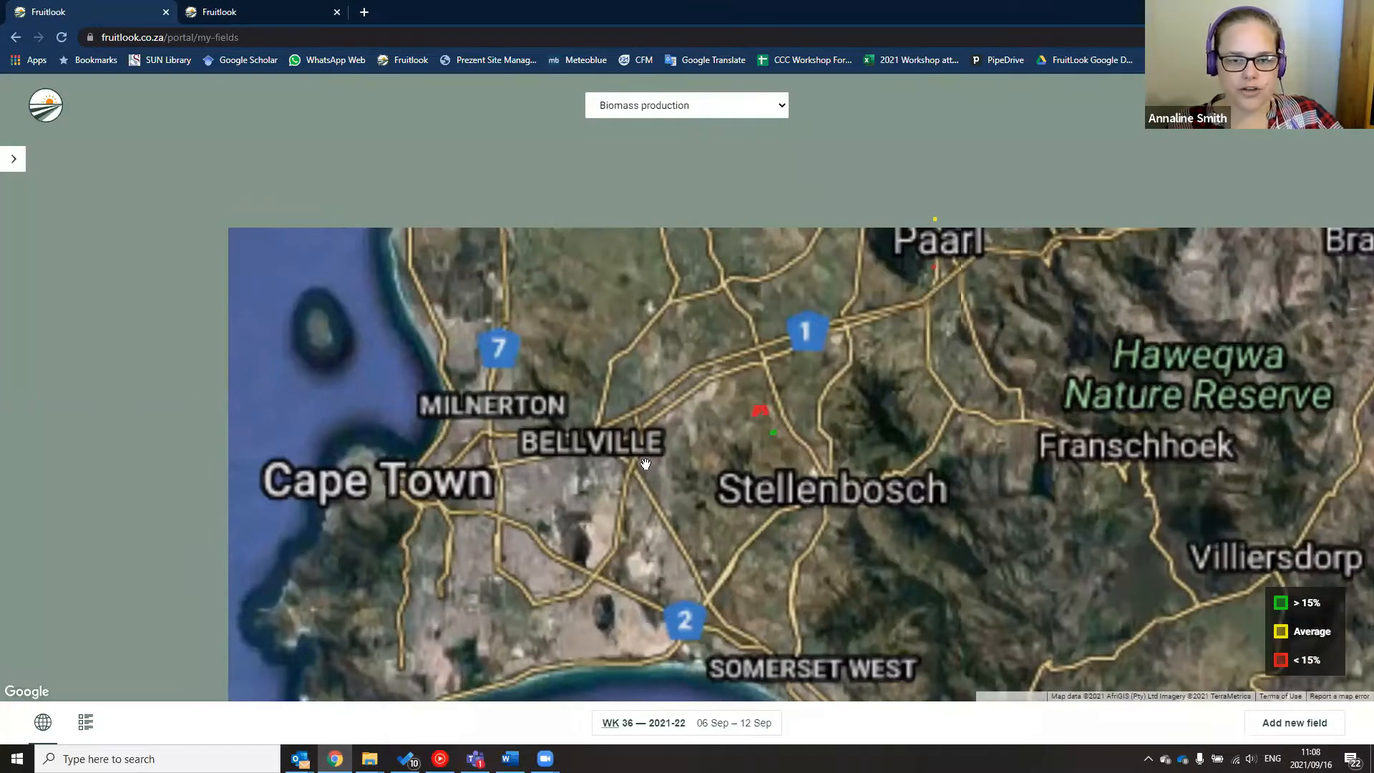
{"action": "scroll", "coordinate": [786, 422], "scroll_direction": "up", "scroll_amount": 2}
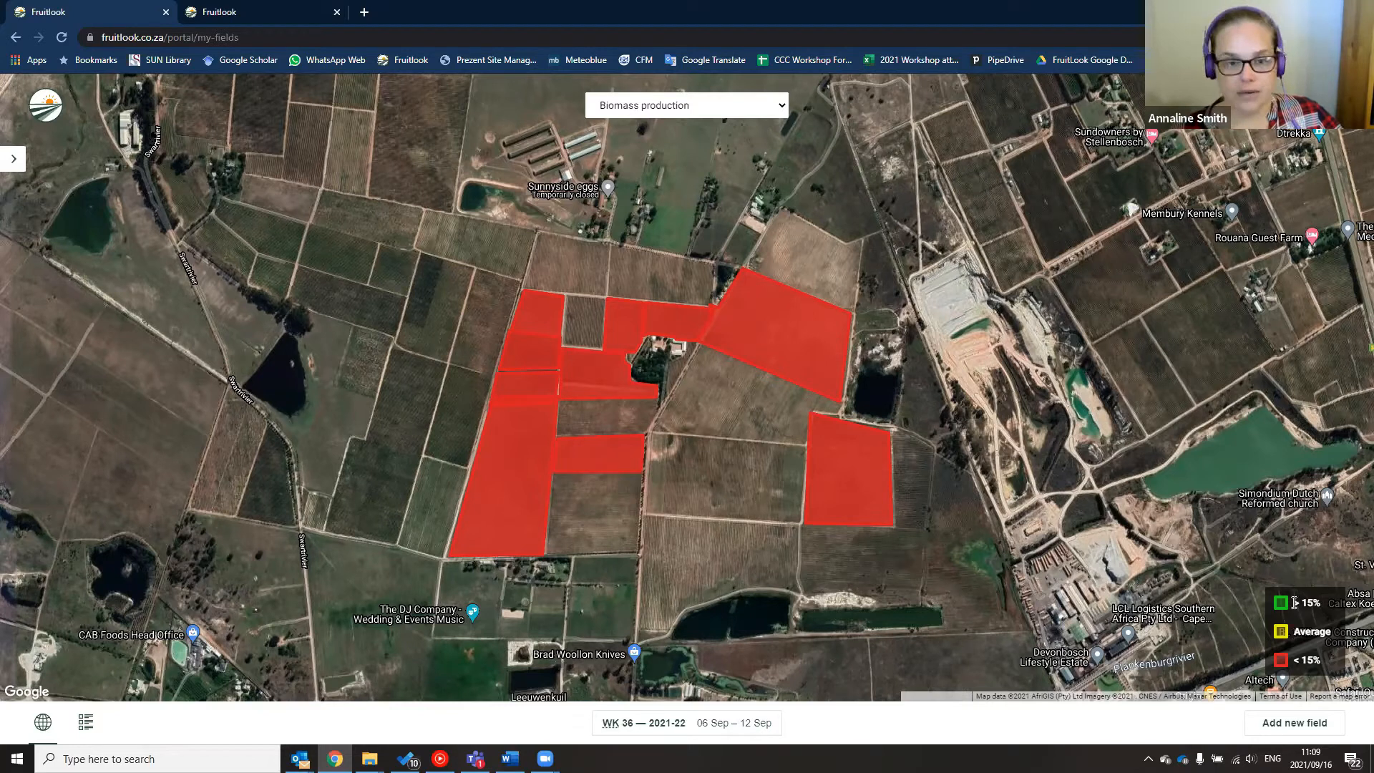
Switch the map layer to Actual evapotranspiration and view the Cabernet Sauv, BLOK N field's details
{"action": "left_click", "coordinate": [740, 107]}
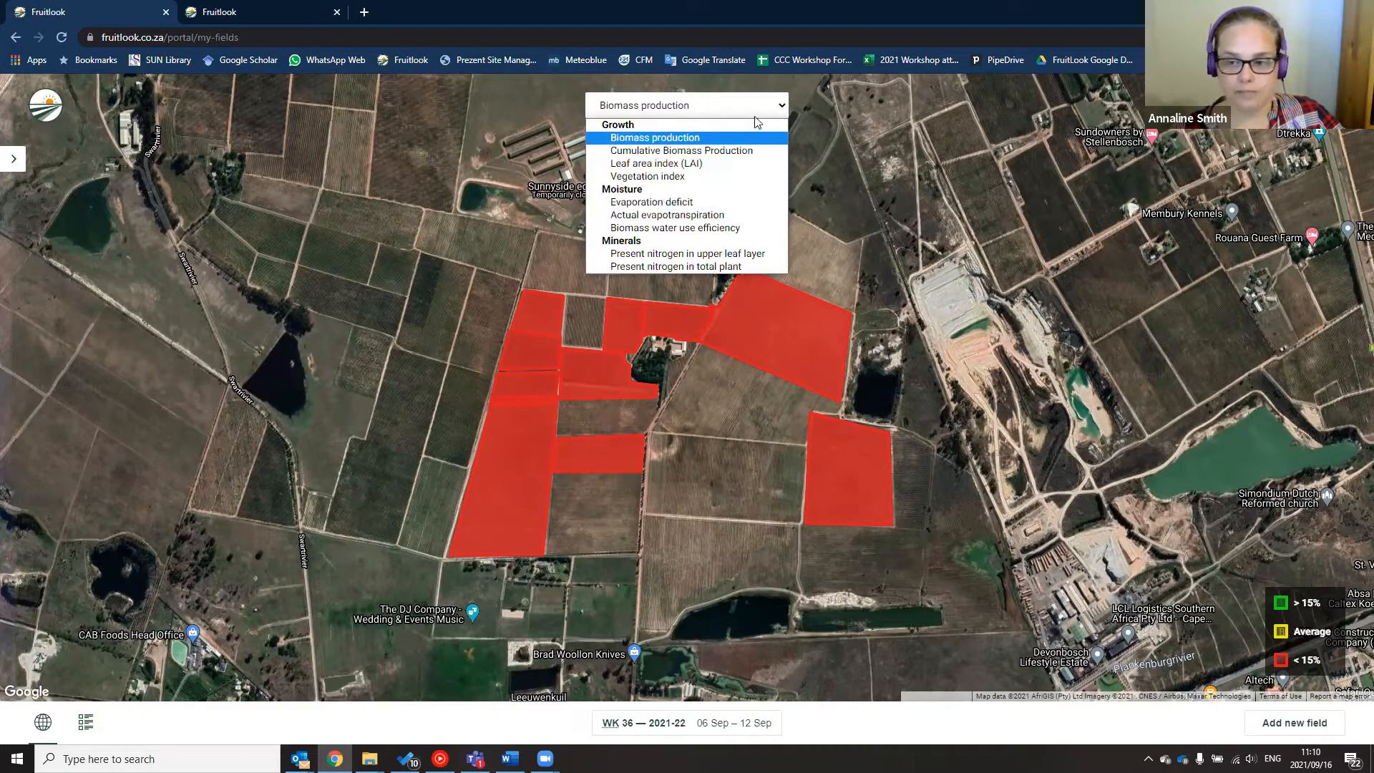
{"action": "left_click", "coordinate": [633, 214]}
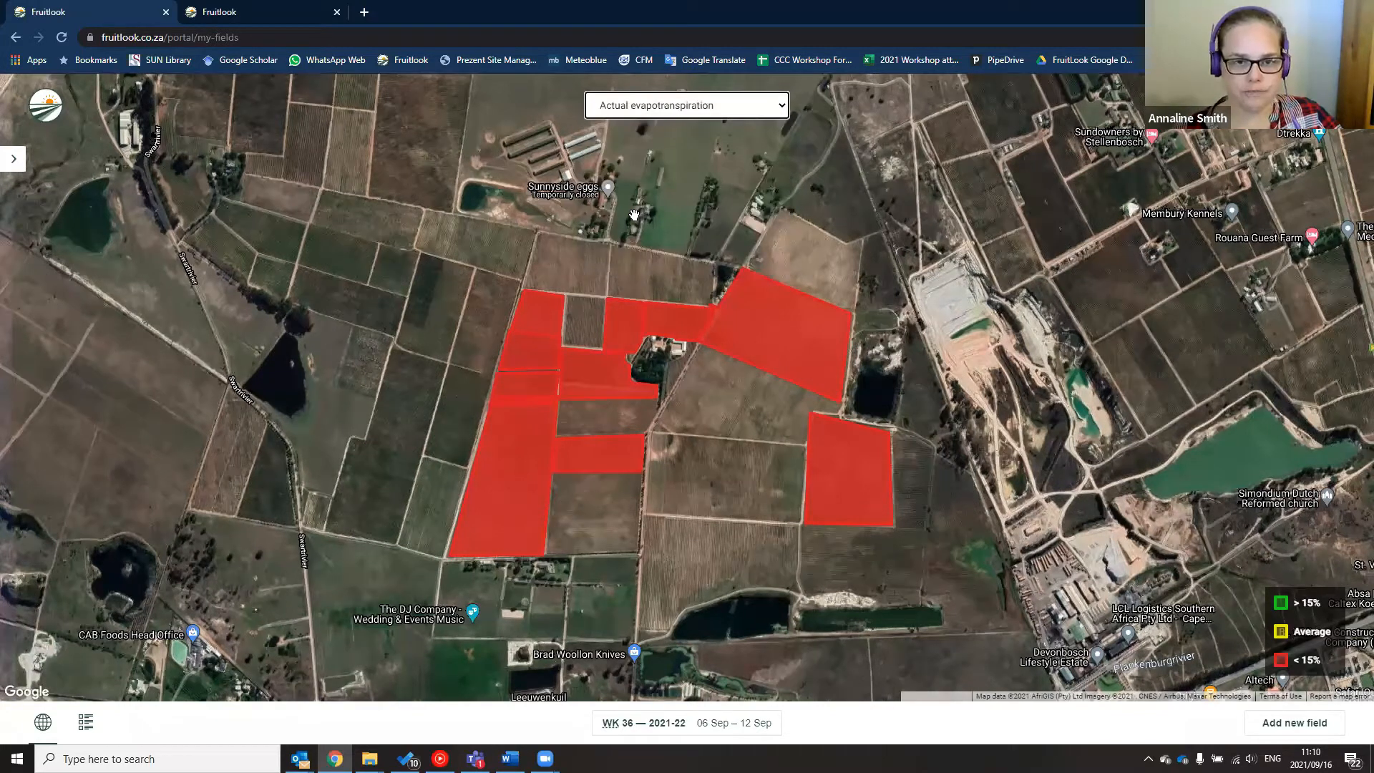
{"action": "left_click", "coordinate": [757, 327]}
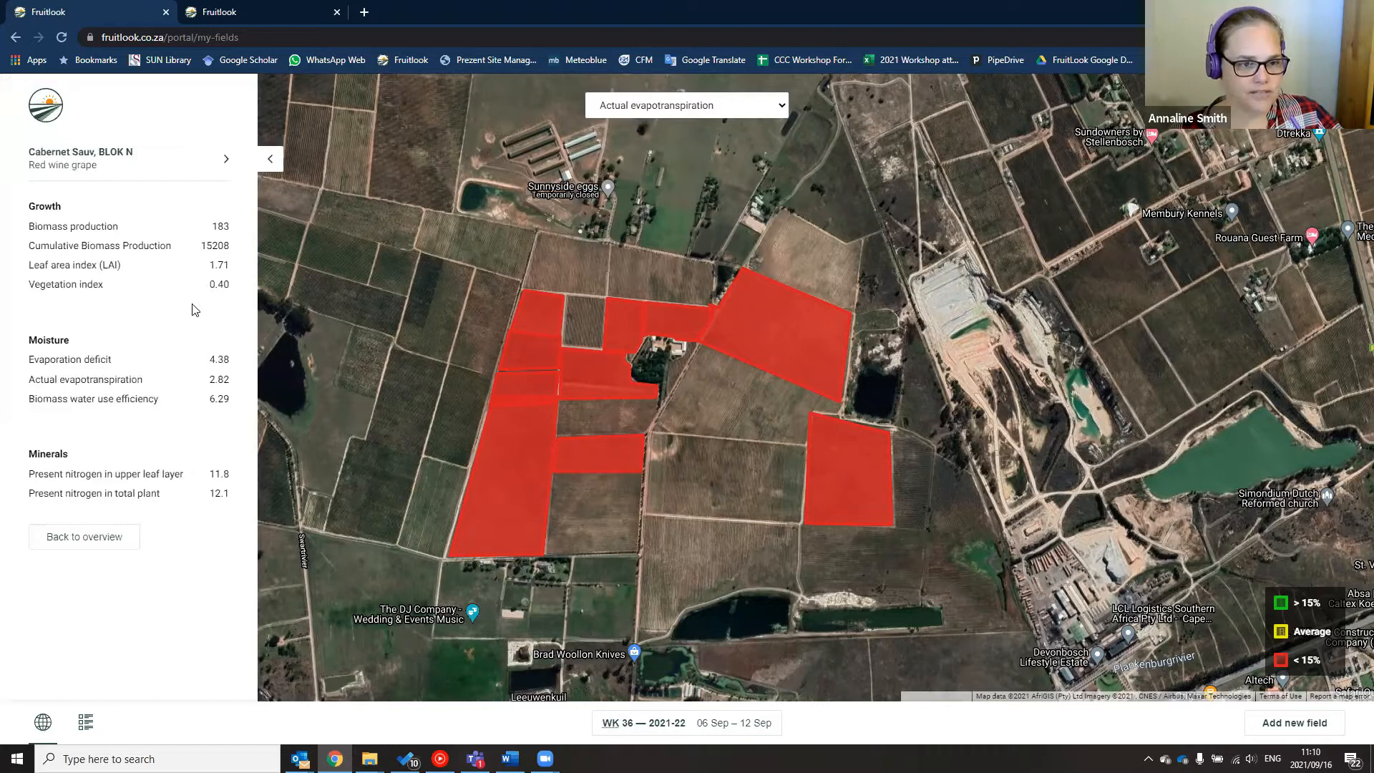
Check the values of Pinot Noir BLOK F, Pinotage_D, Cinsaut BLOK H0 and other red fields, then close the panel
{"action": "left_click", "coordinate": [603, 382]}
{"action": "left_click", "coordinate": [527, 444]}
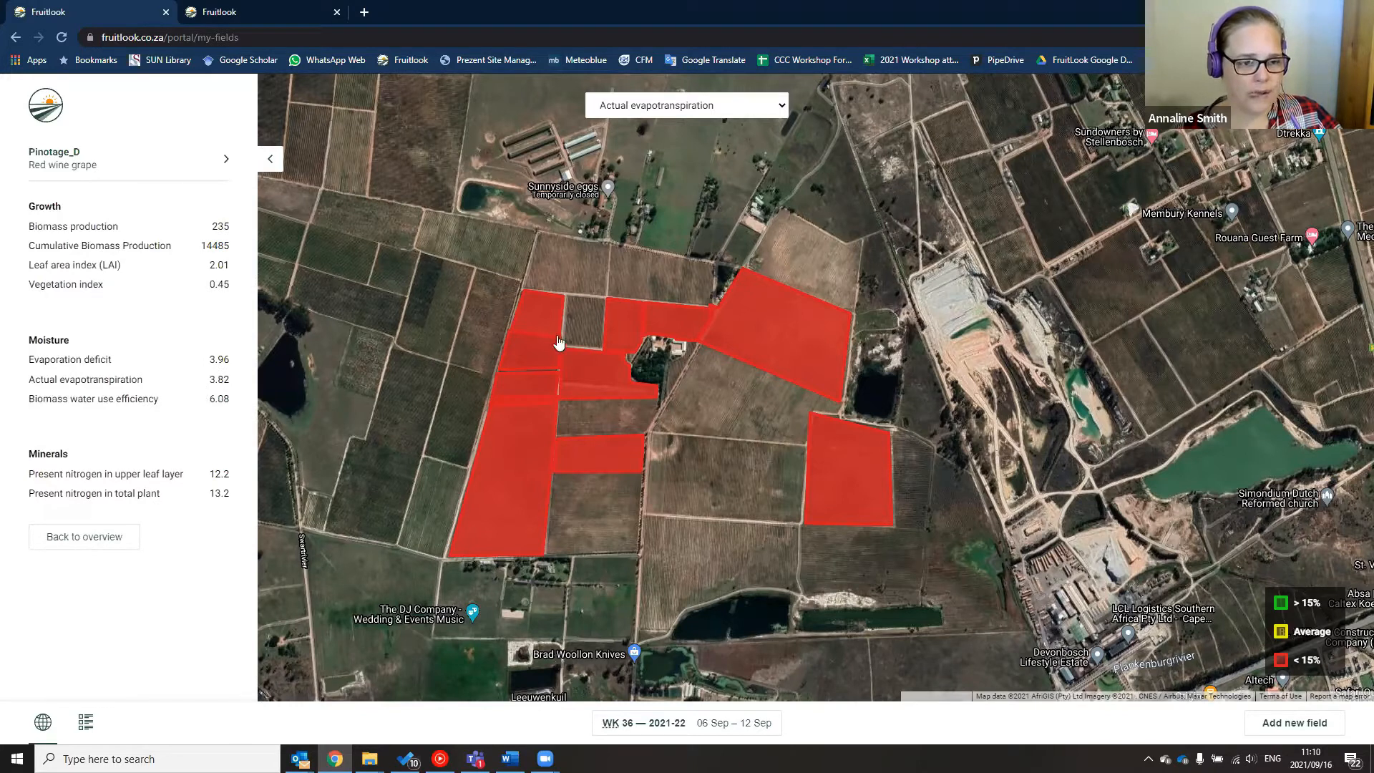
{"action": "left_click", "coordinate": [543, 320]}
{"action": "left_click", "coordinate": [614, 371]}
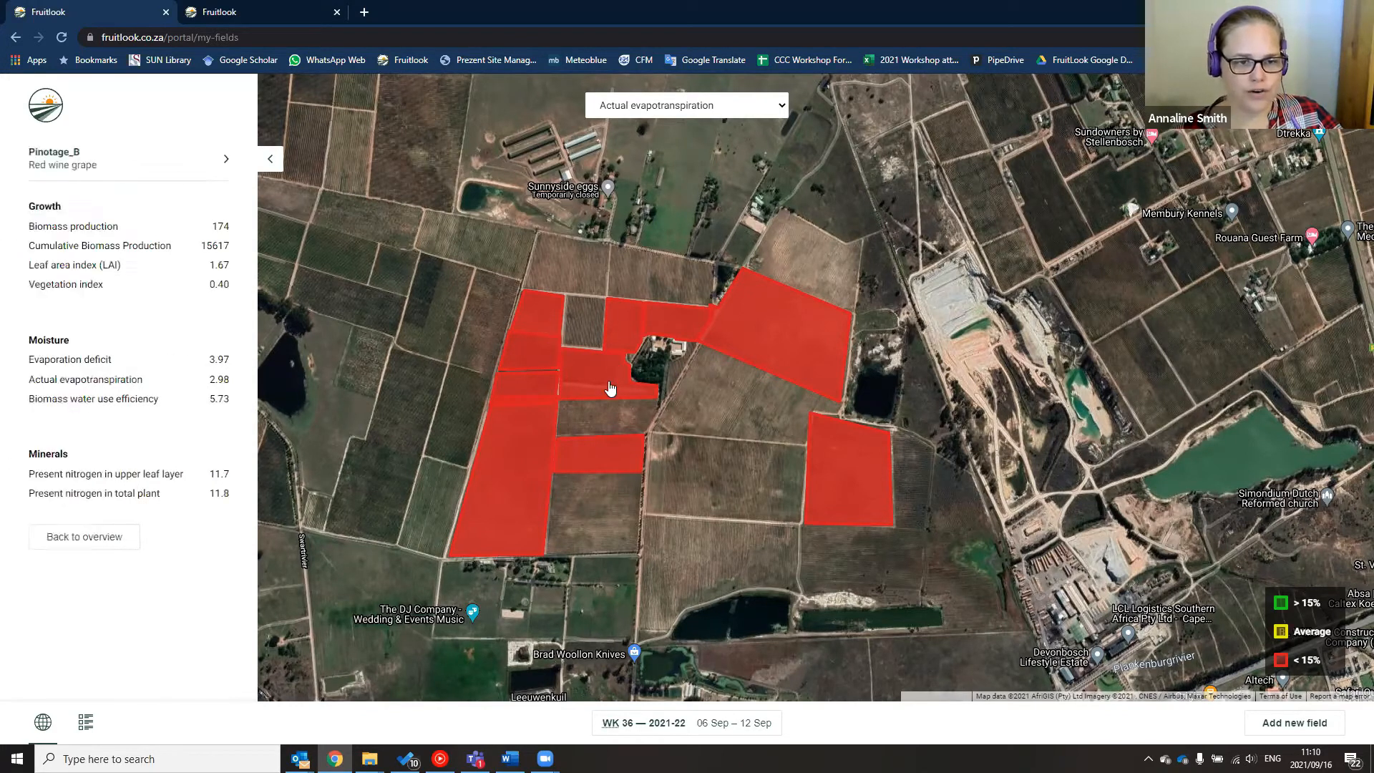
{"action": "left_click", "coordinate": [586, 466]}
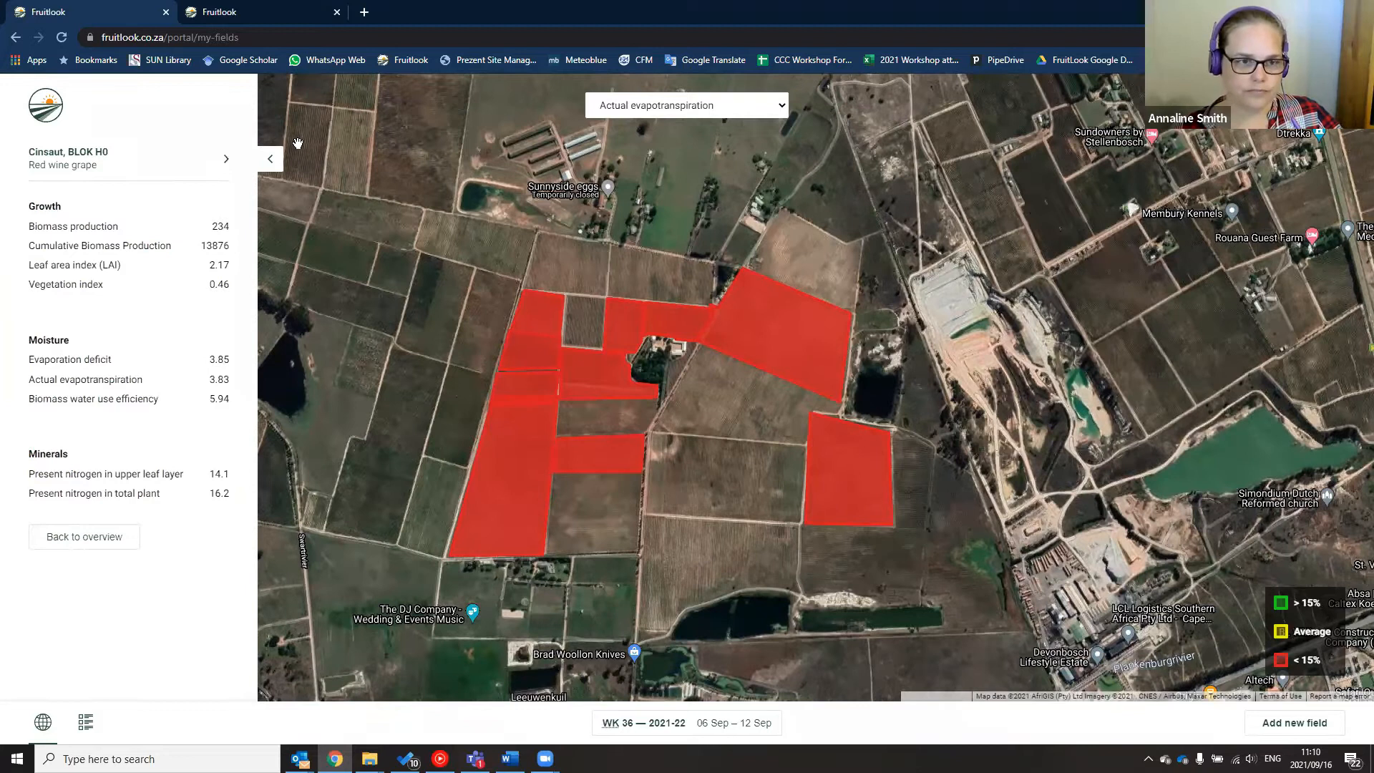
{"action": "left_click", "coordinate": [269, 160]}
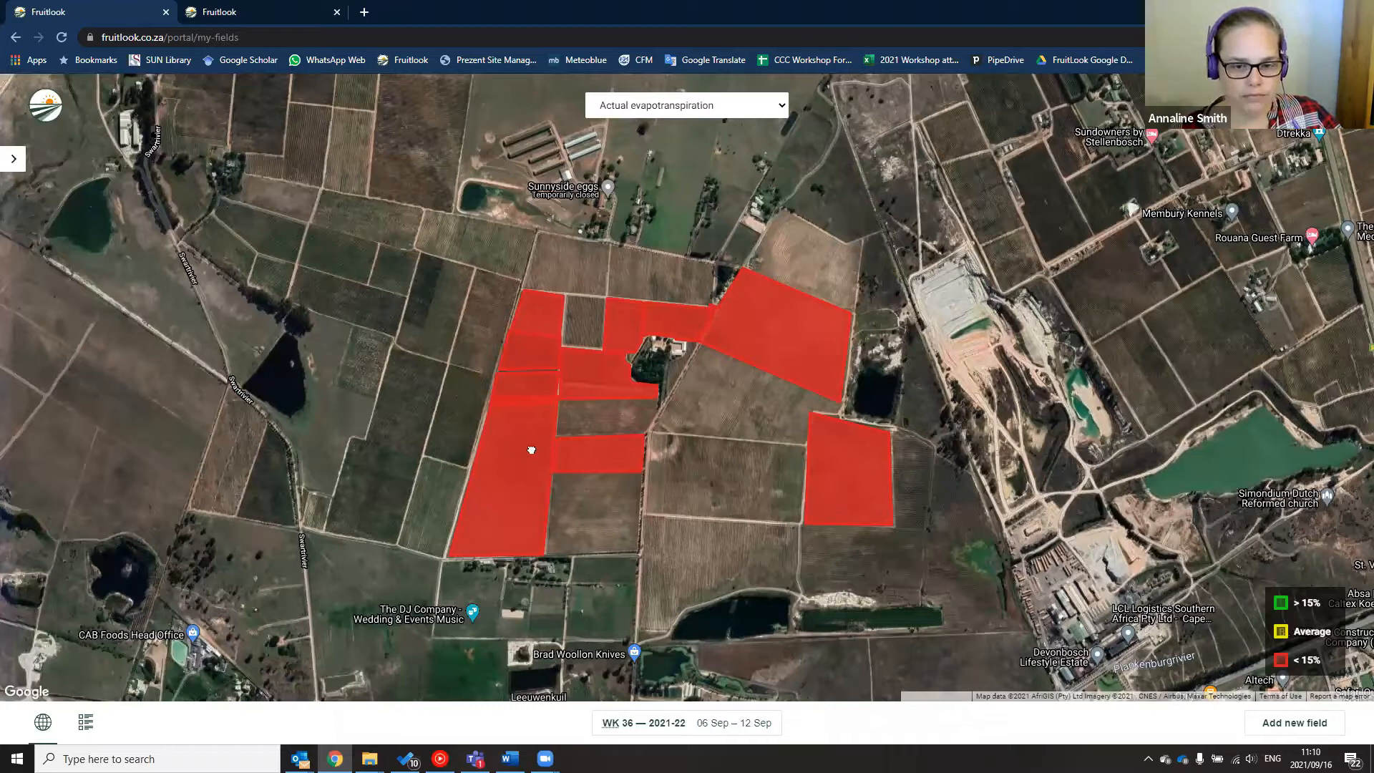
Pan to the separate green field near Devonvale, view its details, then zoom out to include the red cluster
{"action": "scroll", "coordinate": [558, 467], "scroll_direction": "down", "scroll_amount": 2}
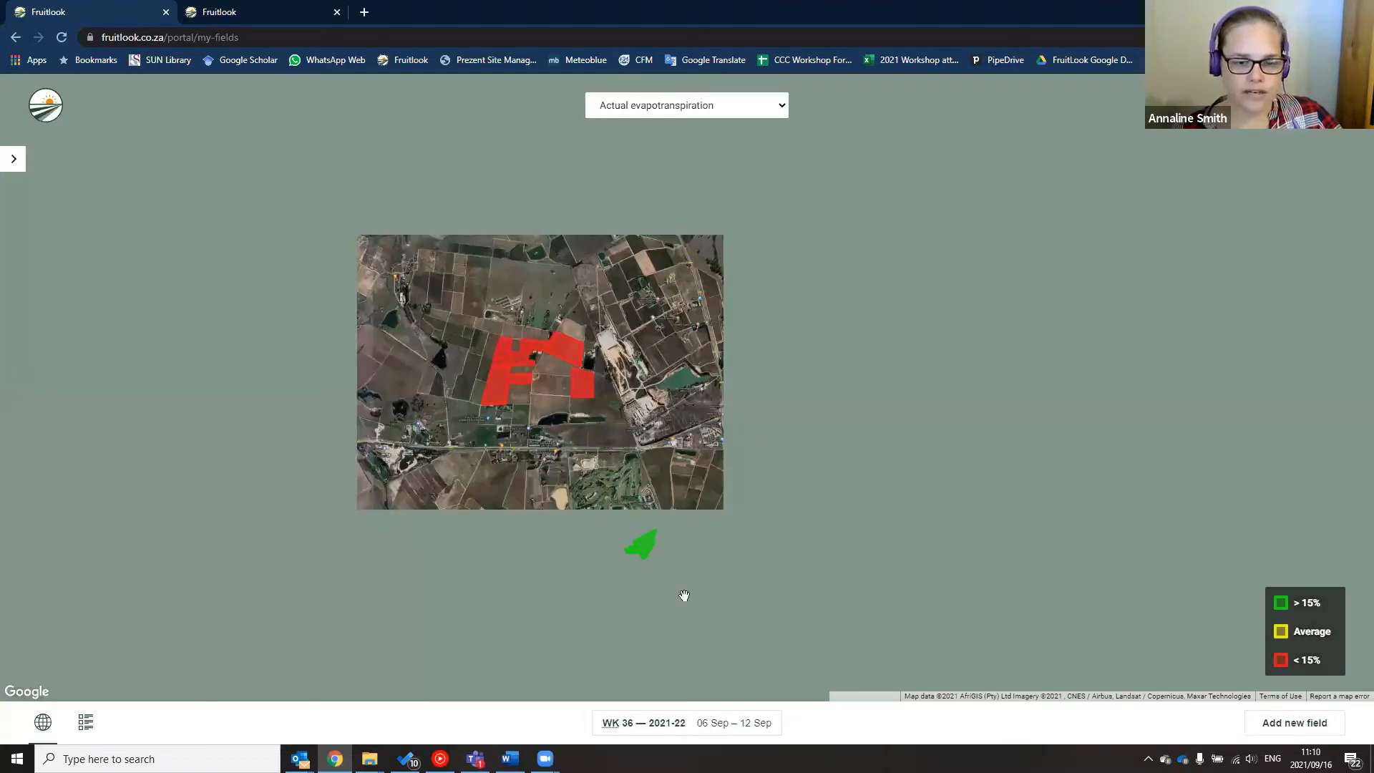
{"action": "left_click_drag", "start_coordinate": [685, 595], "coordinate": [608, 497]}
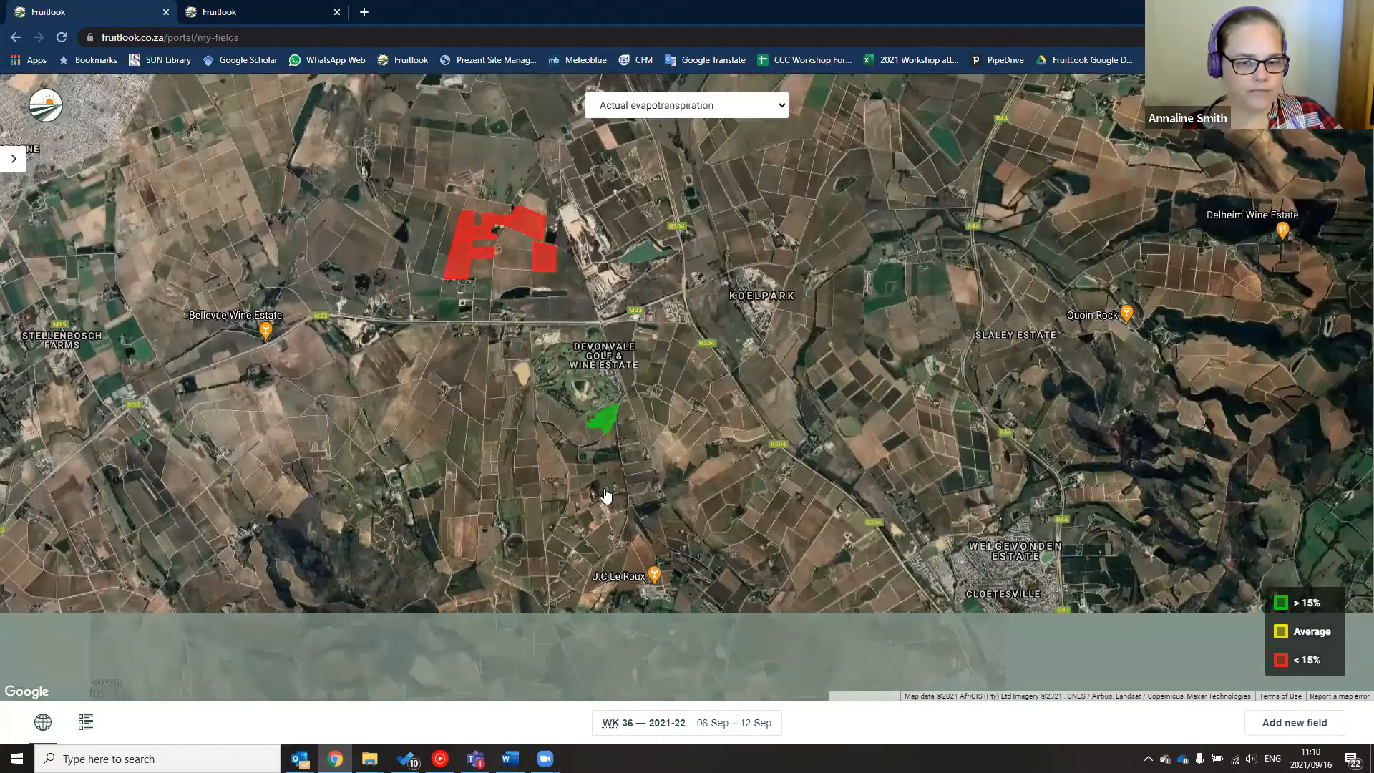
{"action": "left_click", "coordinate": [603, 418]}
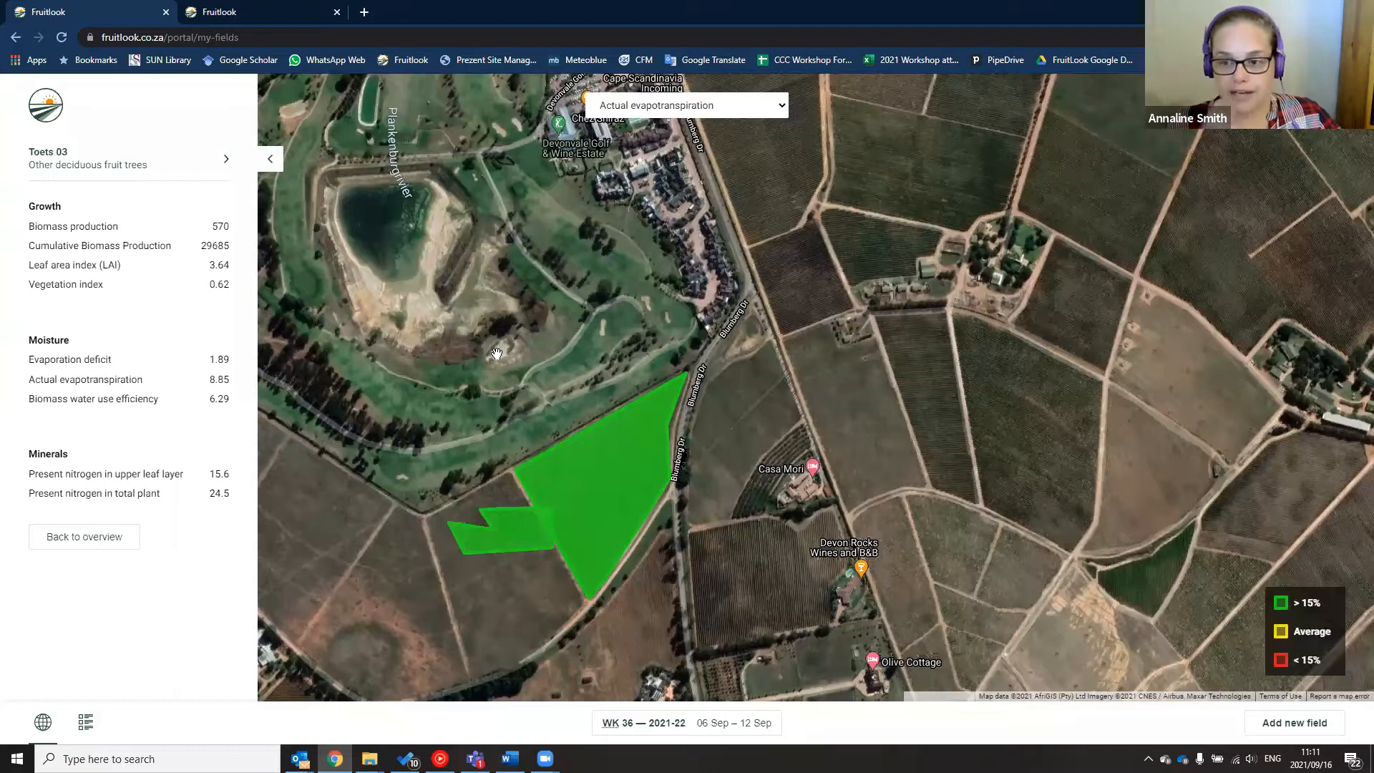
{"action": "scroll", "coordinate": [496, 354], "scroll_direction": "down", "scroll_amount": 4}
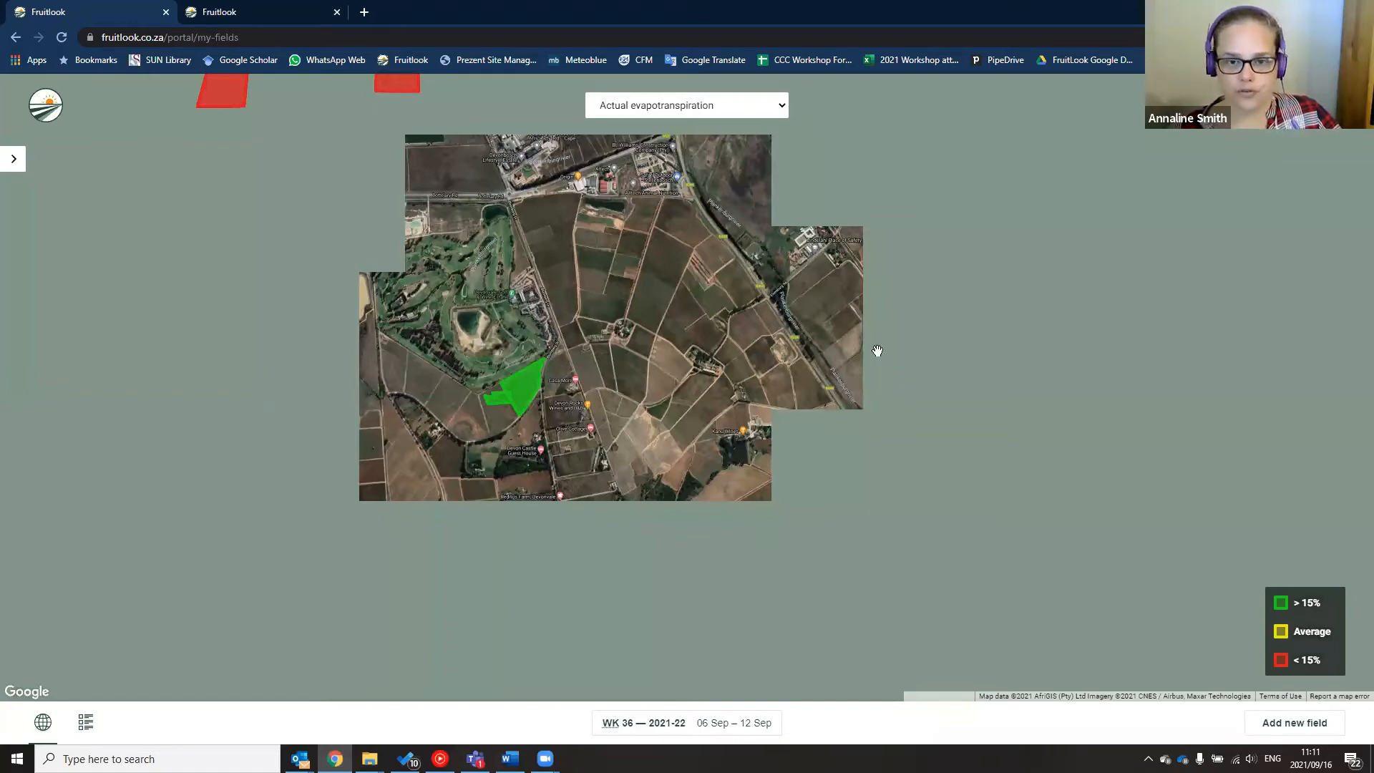
{"action": "scroll", "coordinate": [923, 328], "scroll_direction": "down", "scroll_amount": 2}
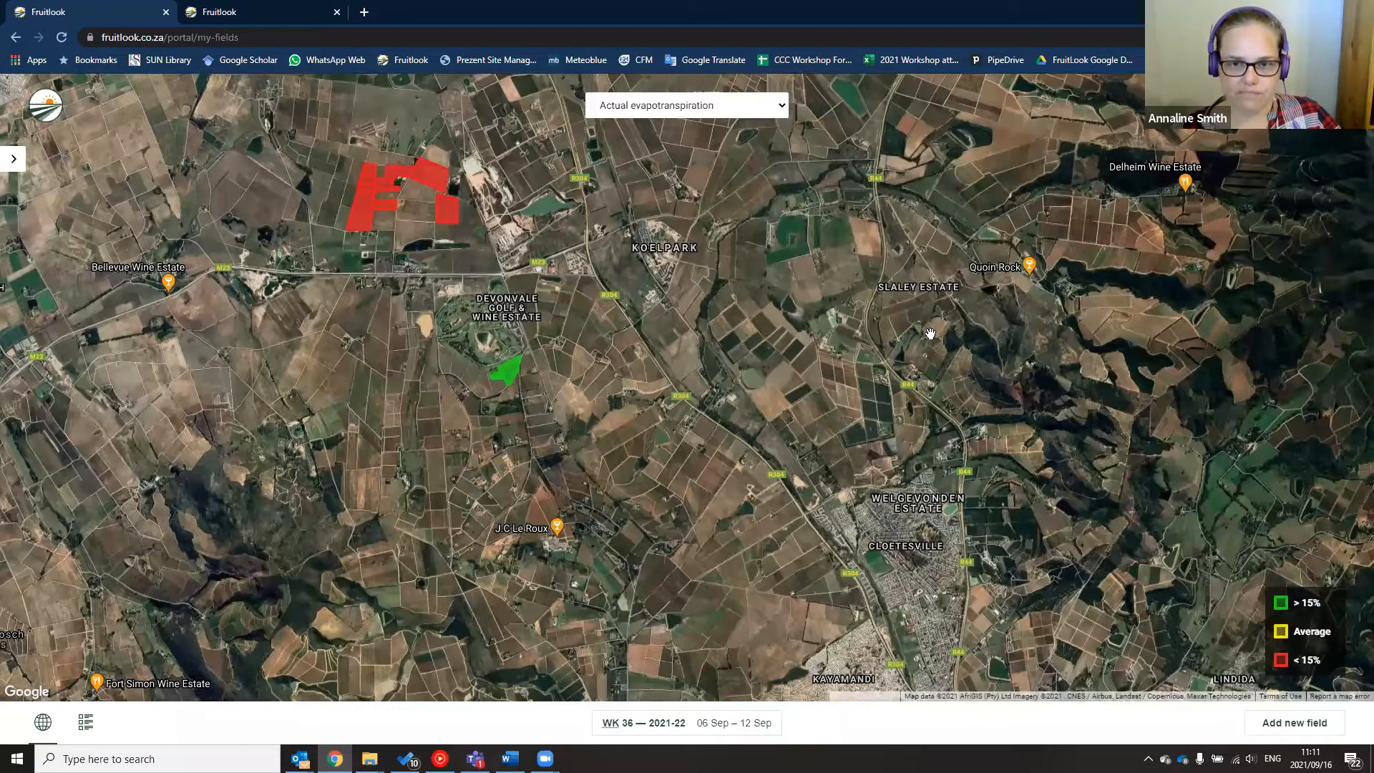
{"action": "scroll", "coordinate": [930, 333], "scroll_direction": "down", "scroll_amount": 2}
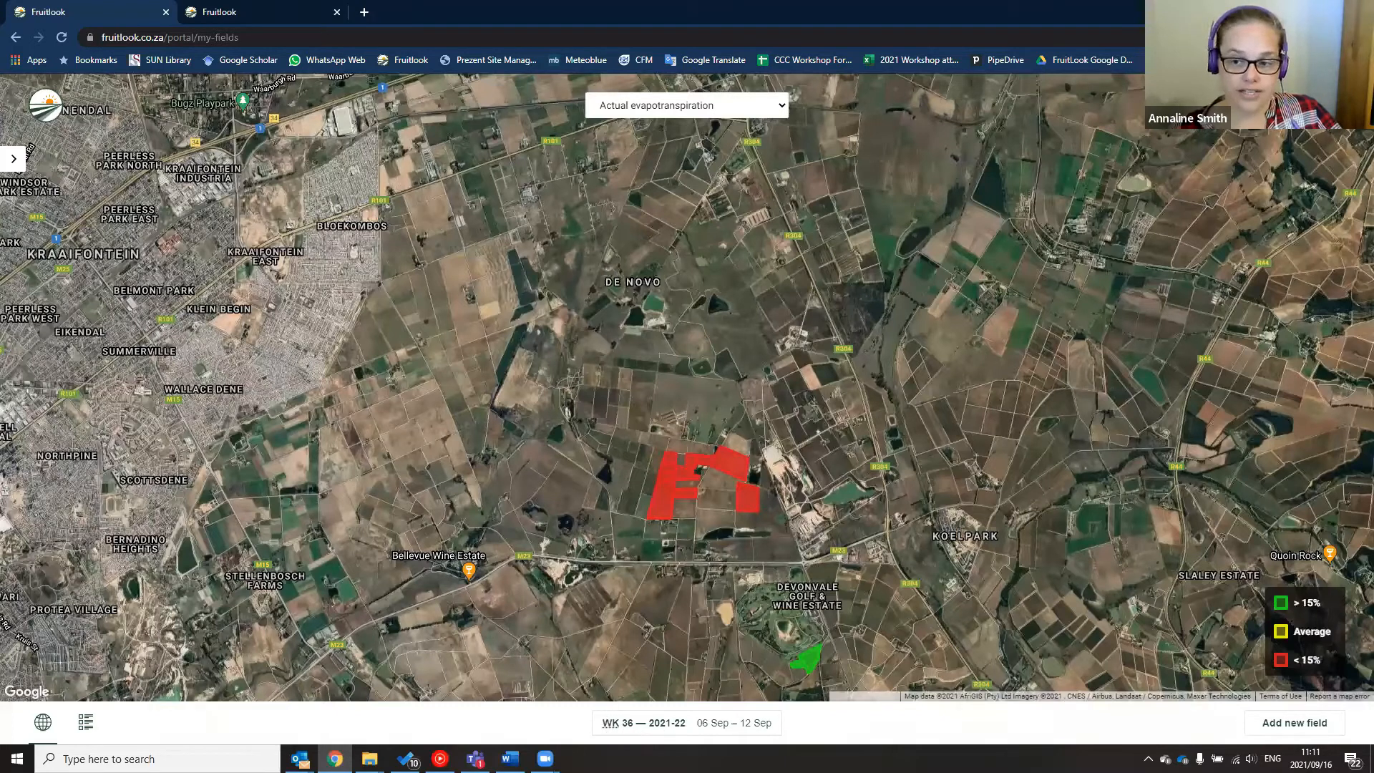
Open the season selector from the WK 36 button and switch the season from 2021 to 2020
{"action": "left_click", "coordinate": [611, 726]}
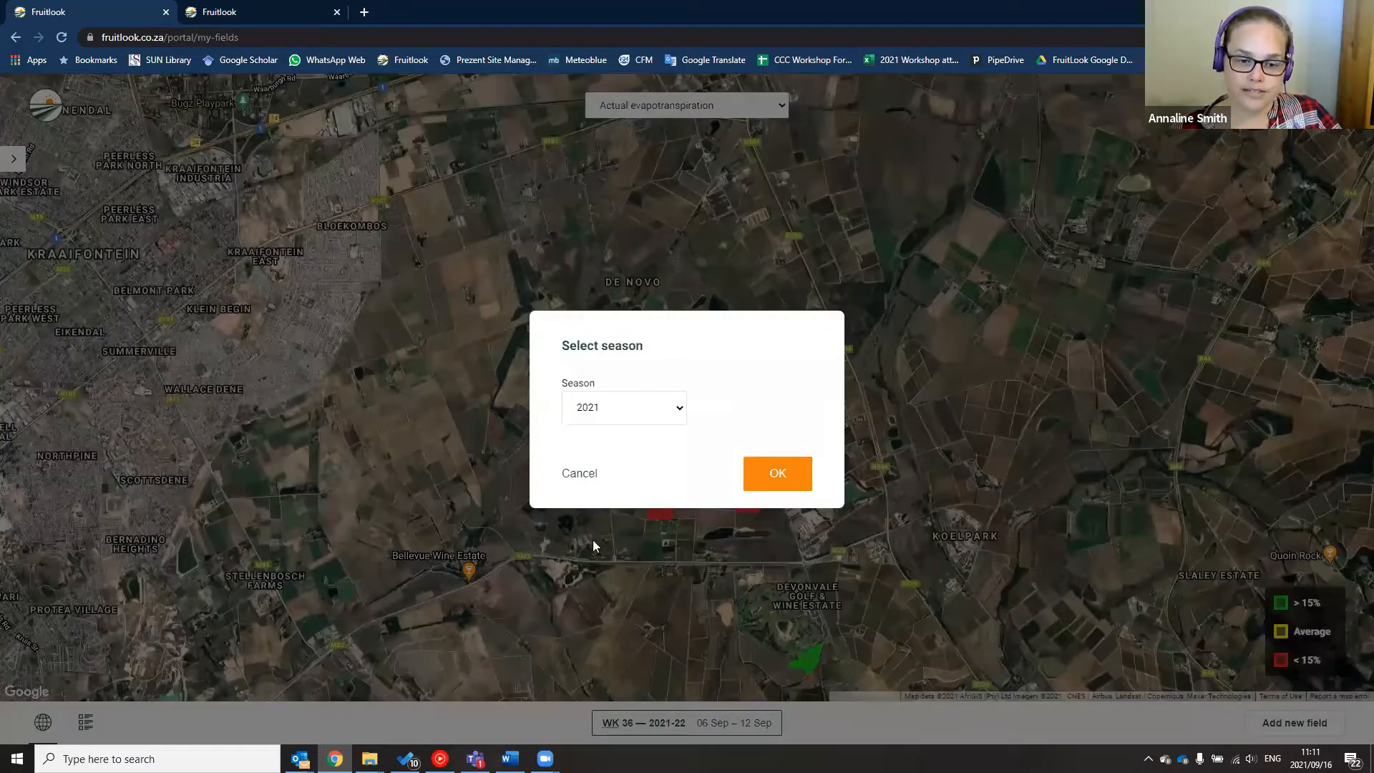
{"action": "left_click", "coordinate": [624, 407]}
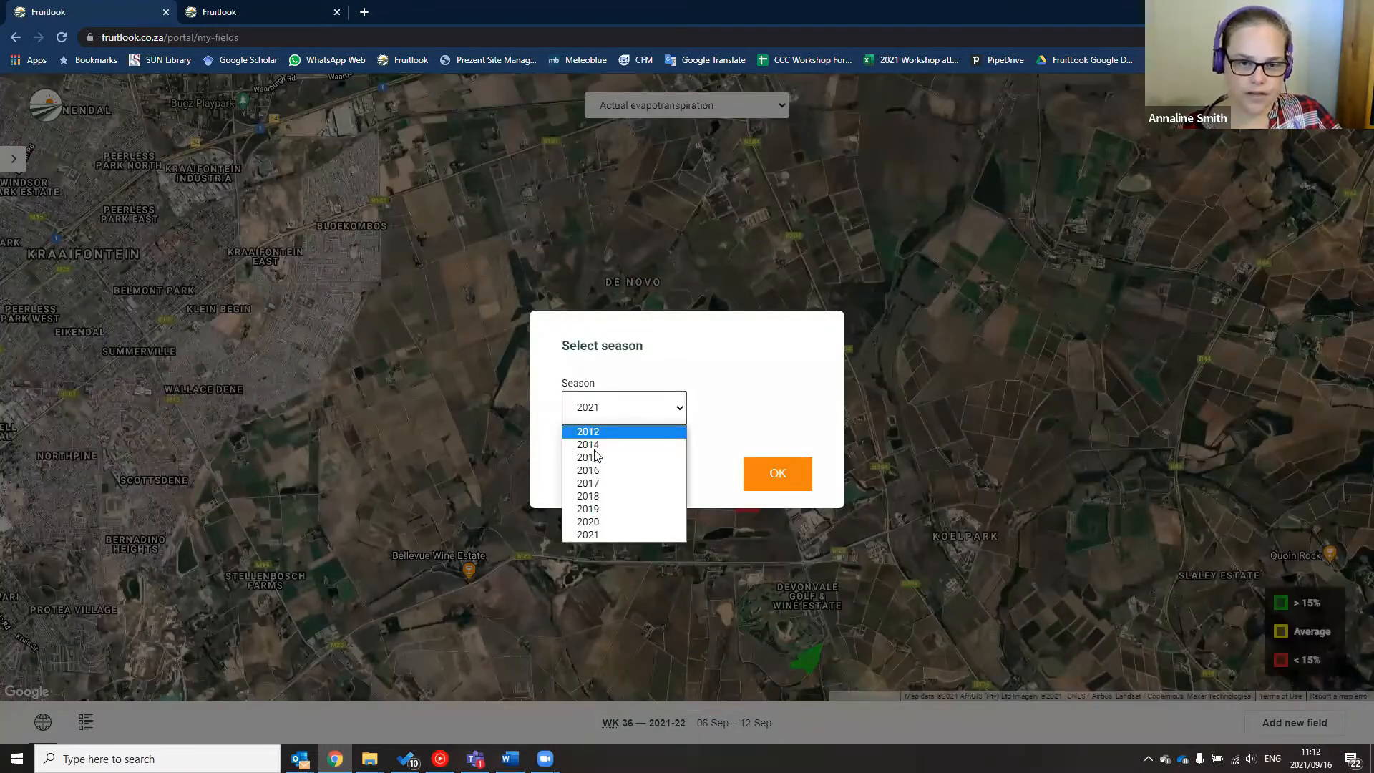
{"action": "left_click", "coordinate": [614, 534]}
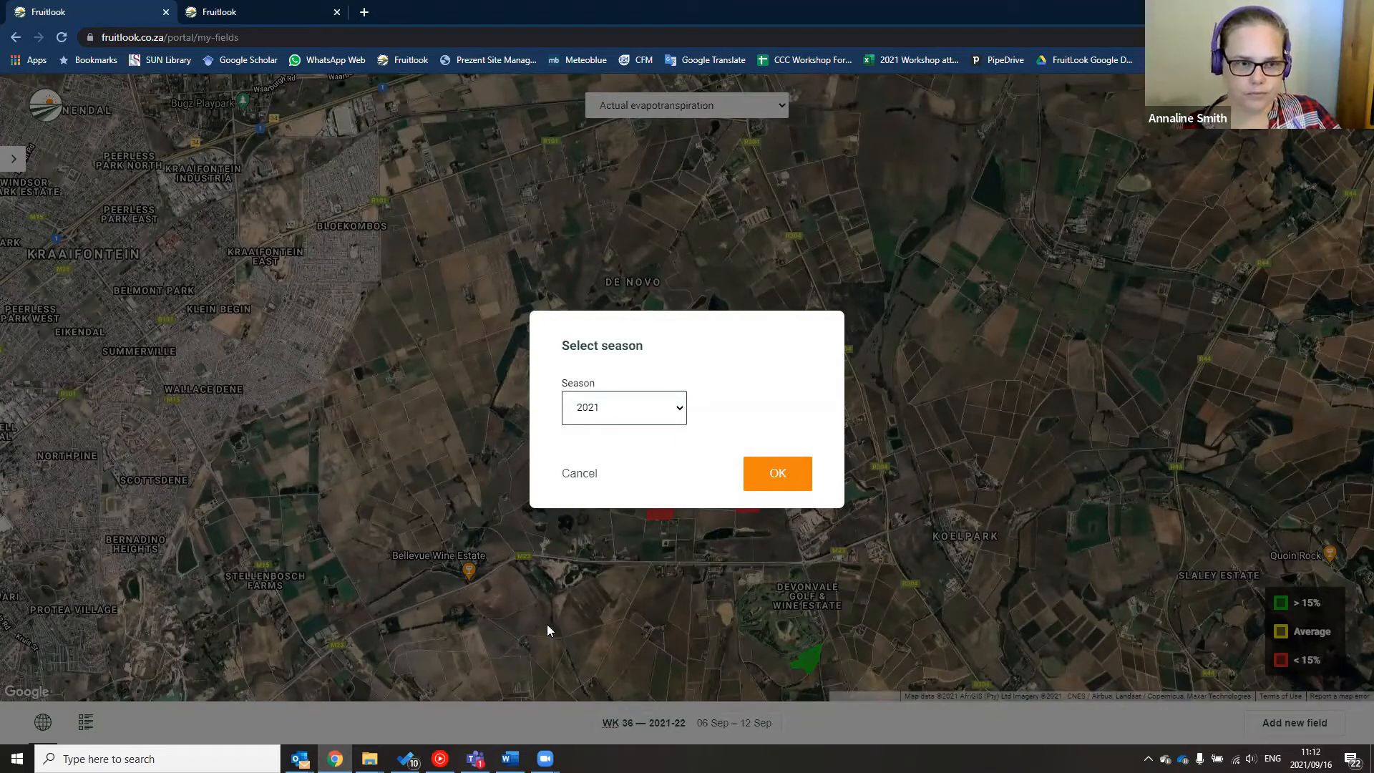
{"action": "key", "text": "Up"}
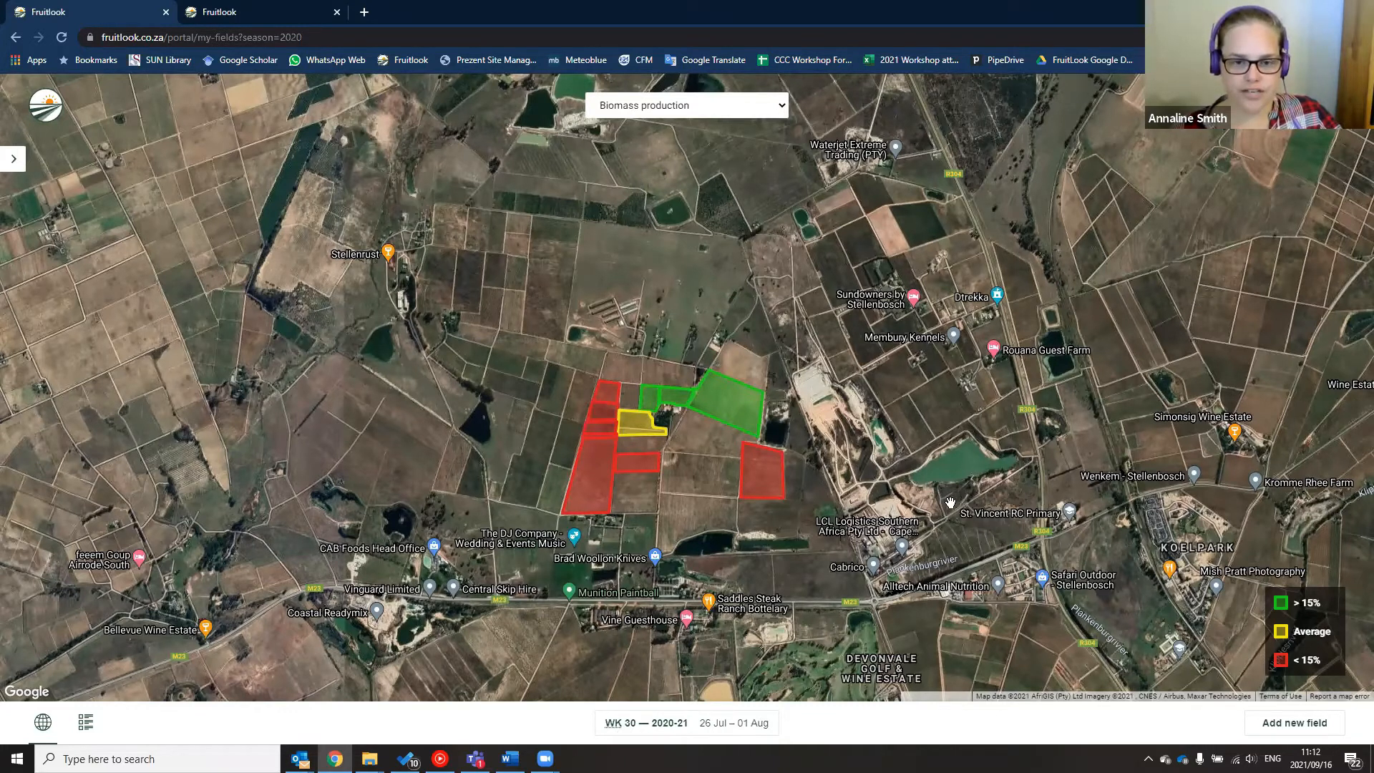
Preview the fields coloured by Vegetation index, then switch the layer back to Biomass production
{"action": "left_click", "coordinate": [676, 106]}
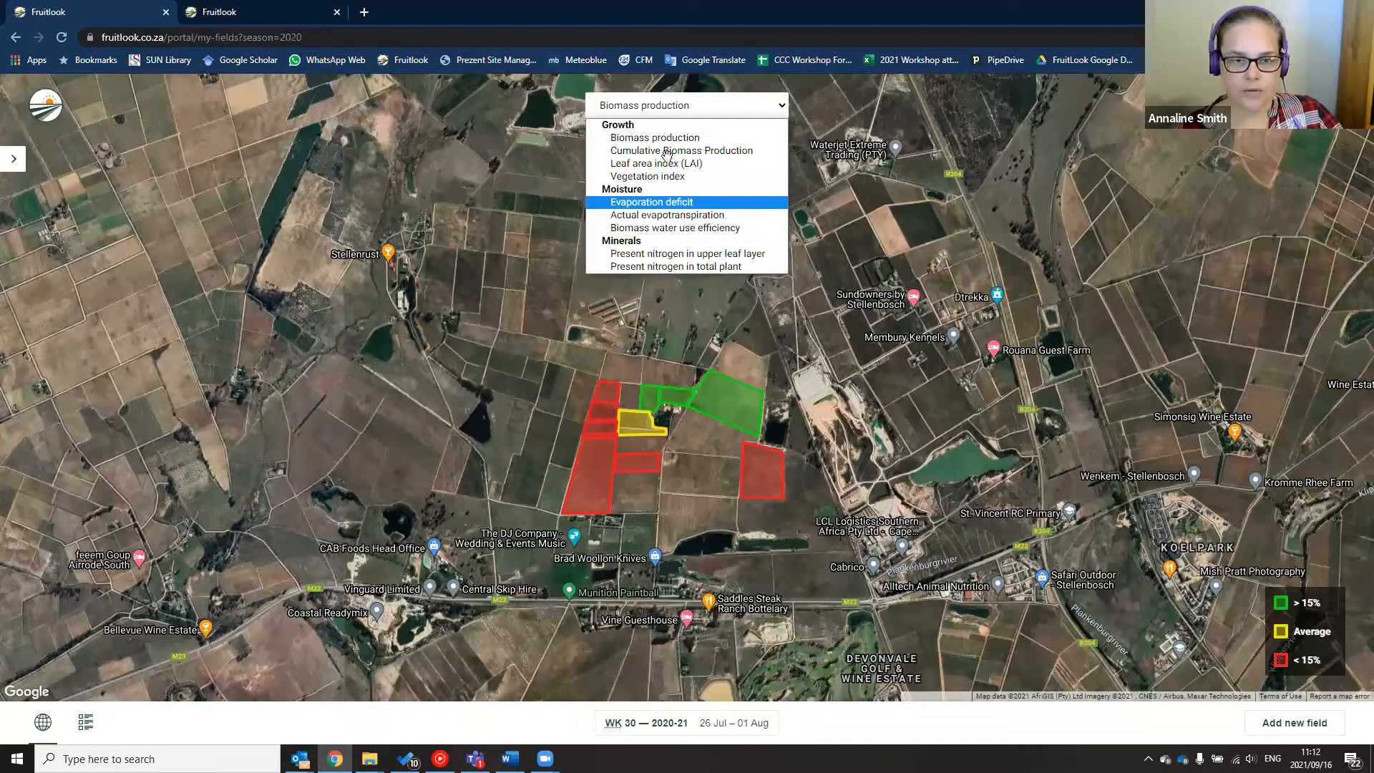
{"action": "left_click", "coordinate": [654, 176]}
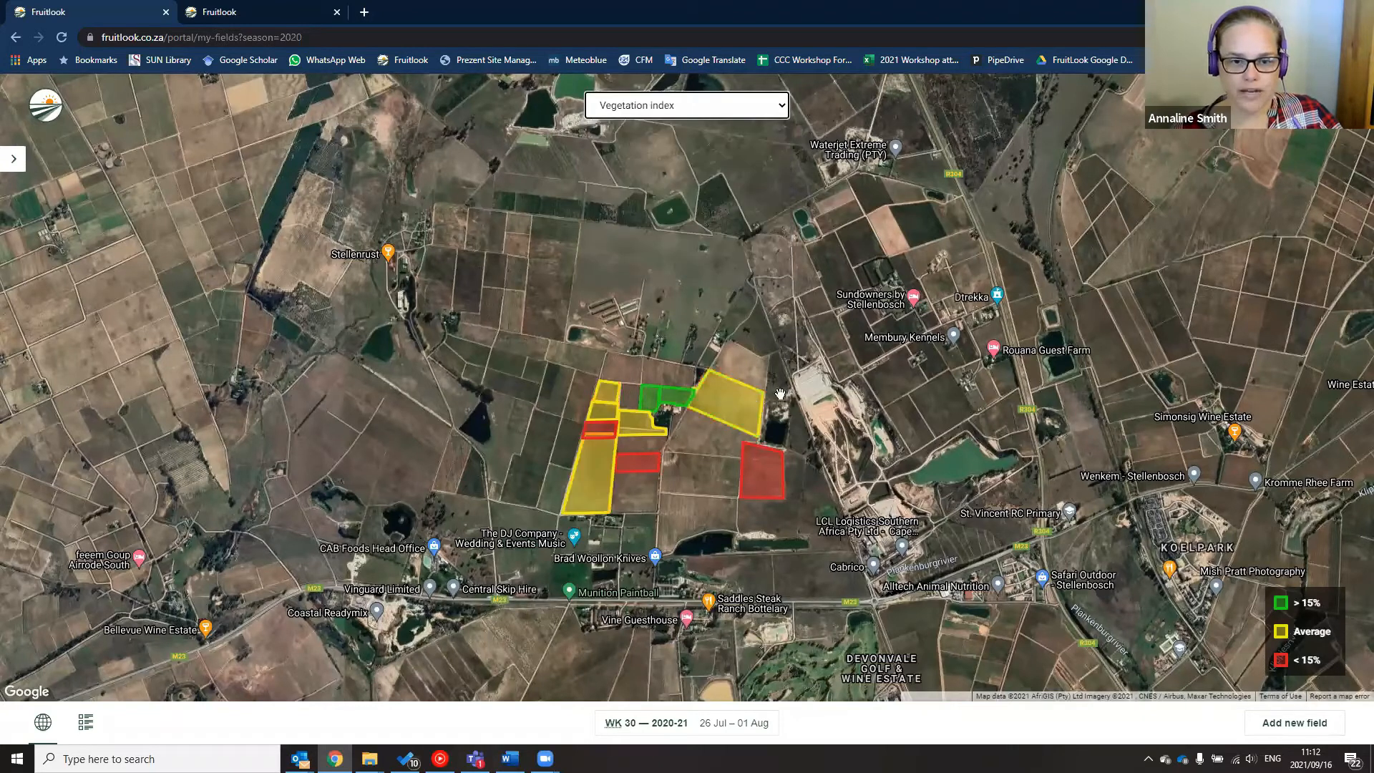
{"action": "left_click", "coordinate": [672, 108]}
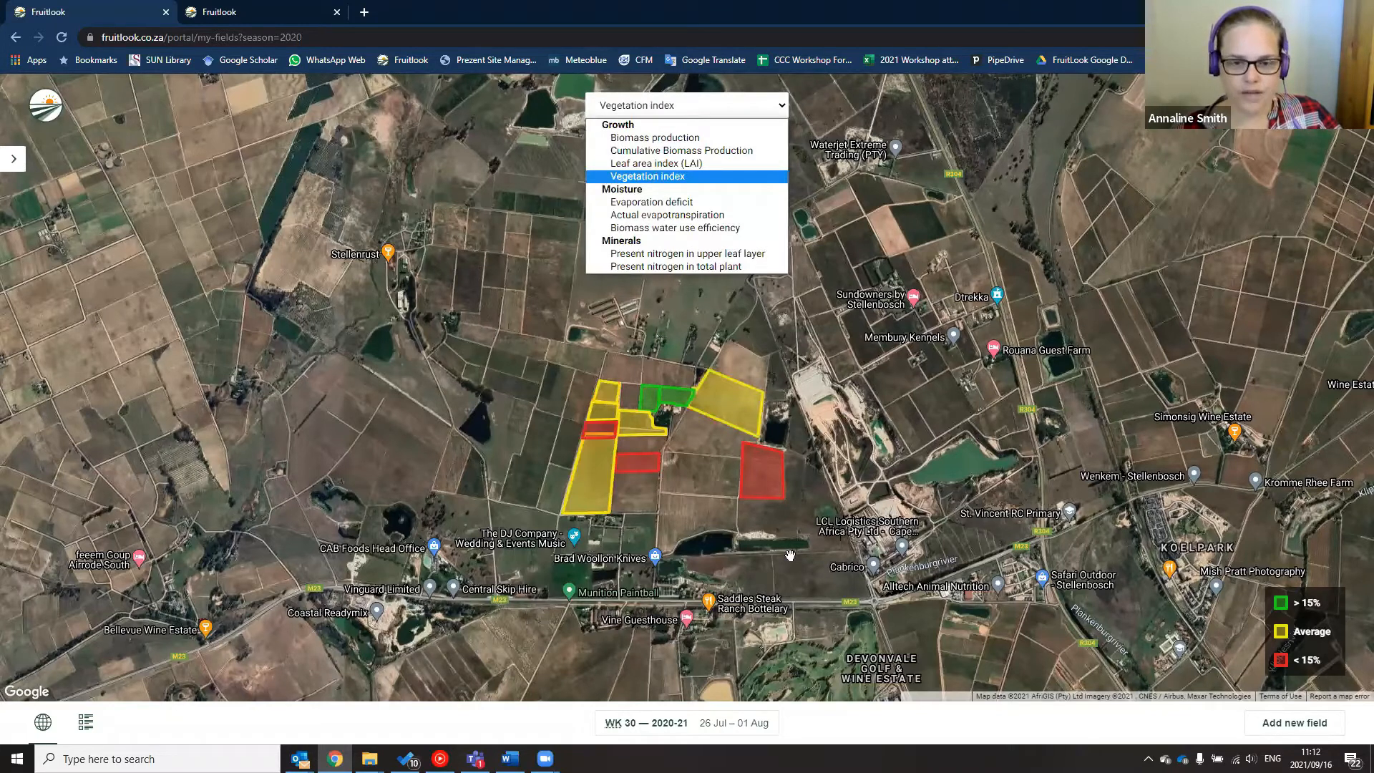
{"action": "key", "text": "Up"}
{"action": "key", "text": "Up"}
{"action": "key", "text": "Up"}
{"action": "key", "text": "Return"}
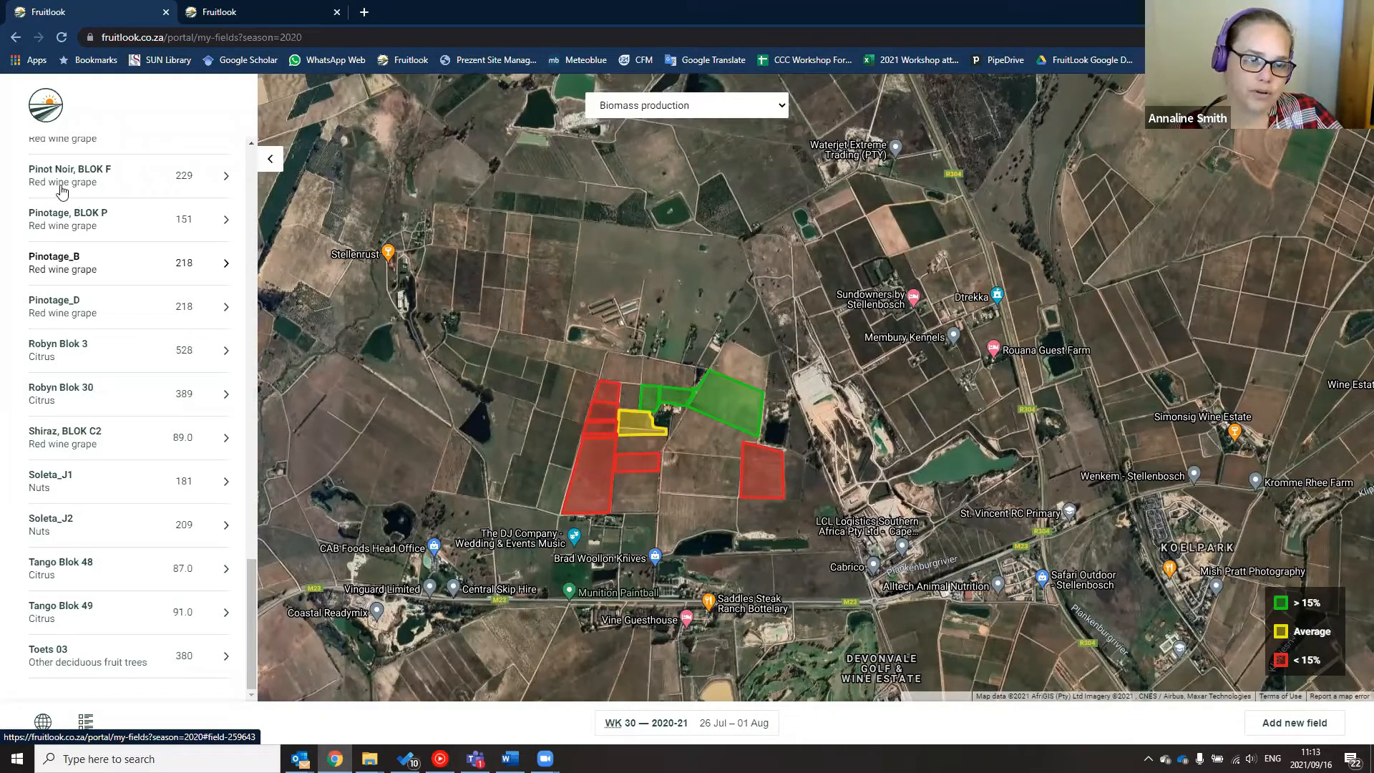
Open the Cabernet Sauv, BLOK N field's details and its weekly Biomass production graph page
{"action": "scroll", "coordinate": [61, 167], "scroll_direction": "up", "scroll_amount": 20}
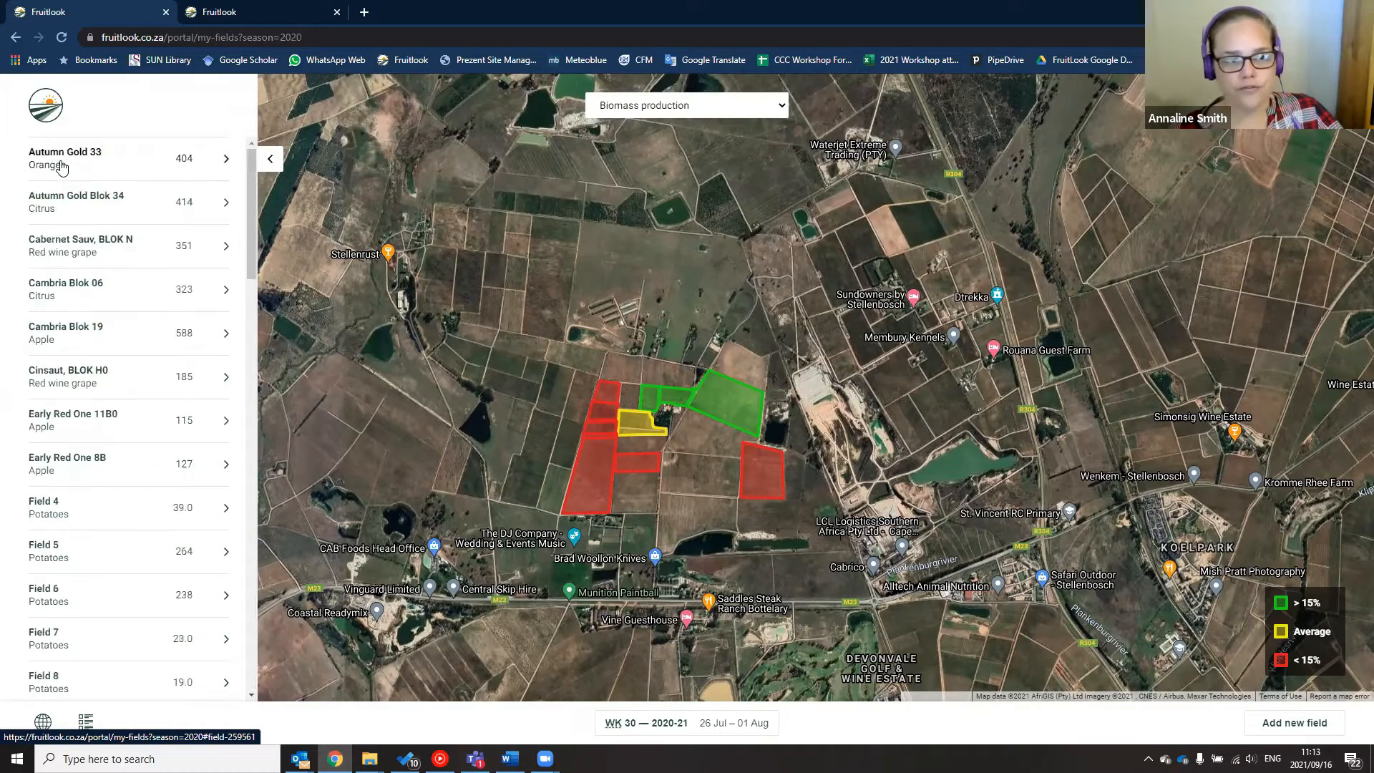
{"action": "scroll", "coordinate": [86, 437], "scroll_direction": "down", "scroll_amount": 2}
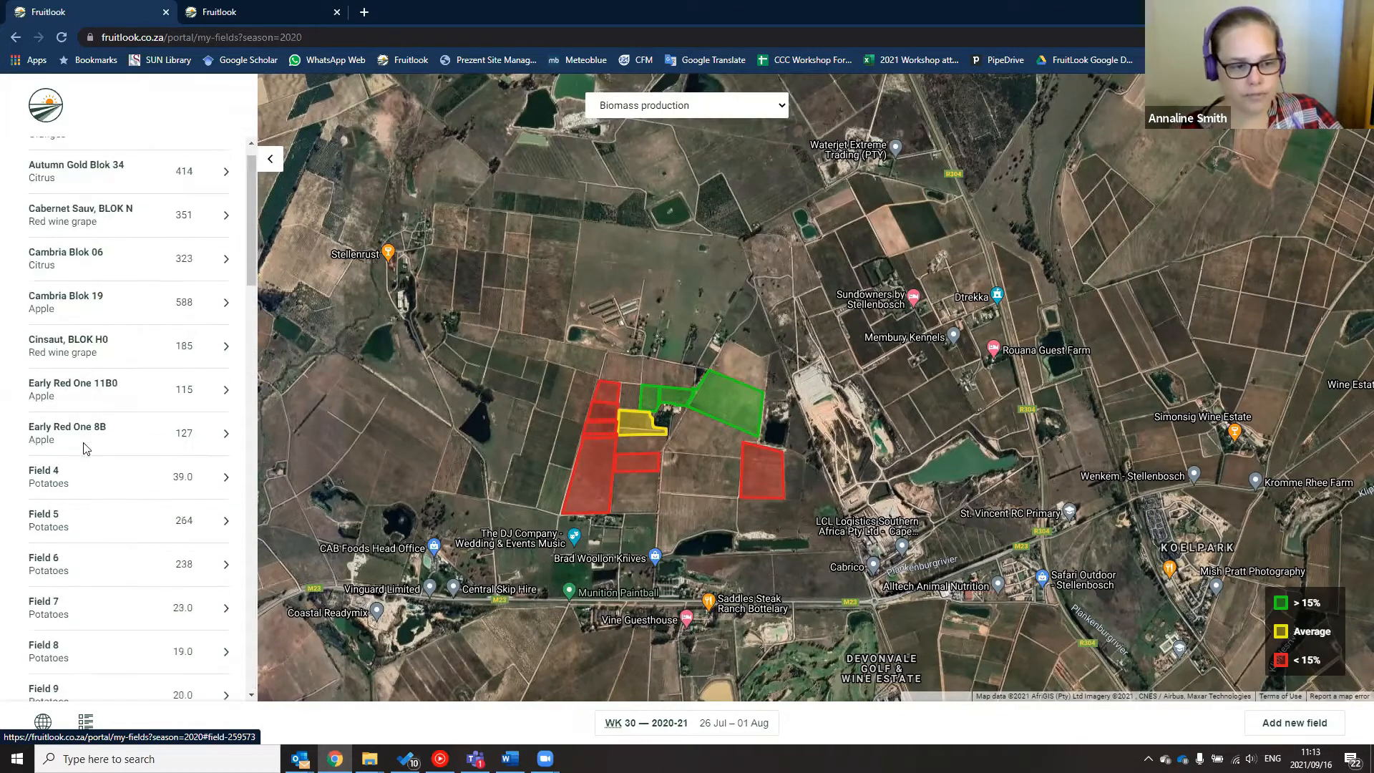
{"action": "left_click", "coordinate": [724, 405]}
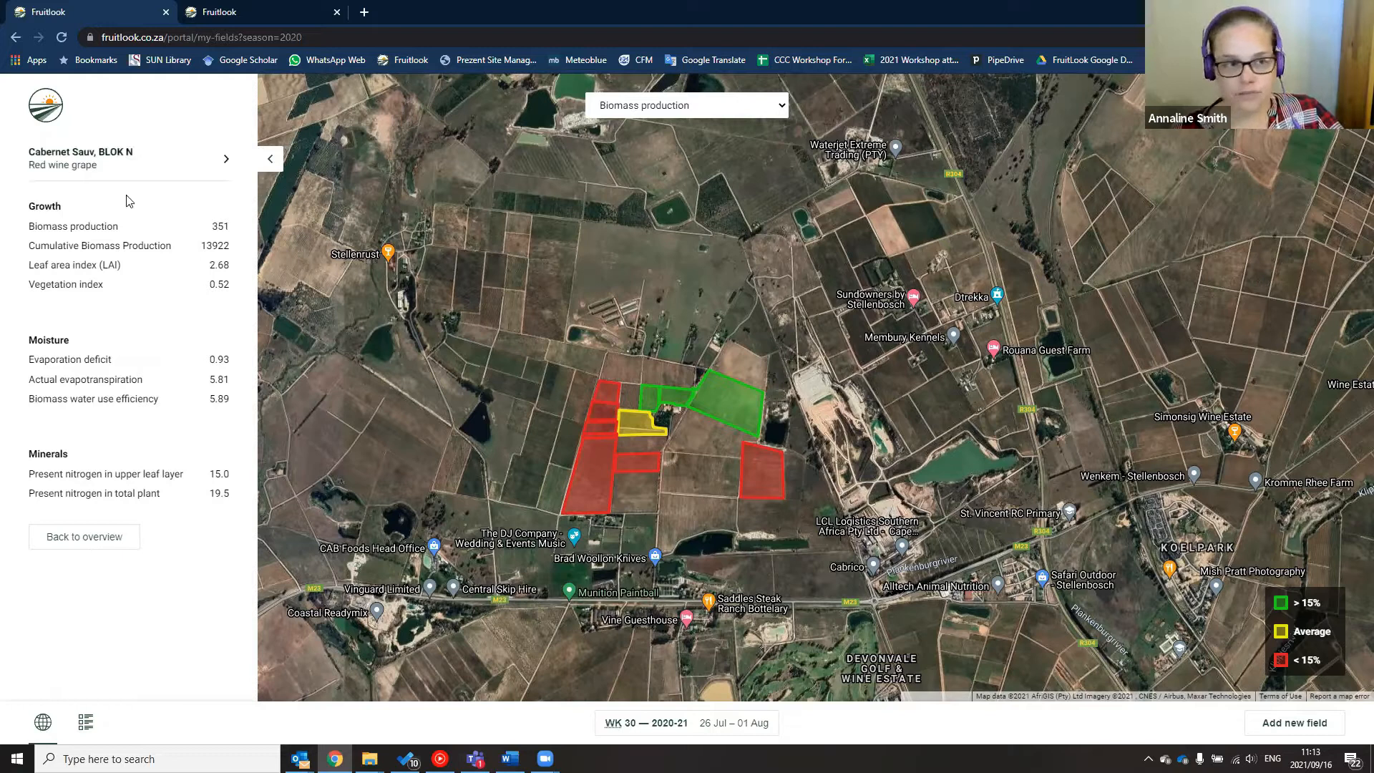
{"action": "left_click", "coordinate": [226, 161]}
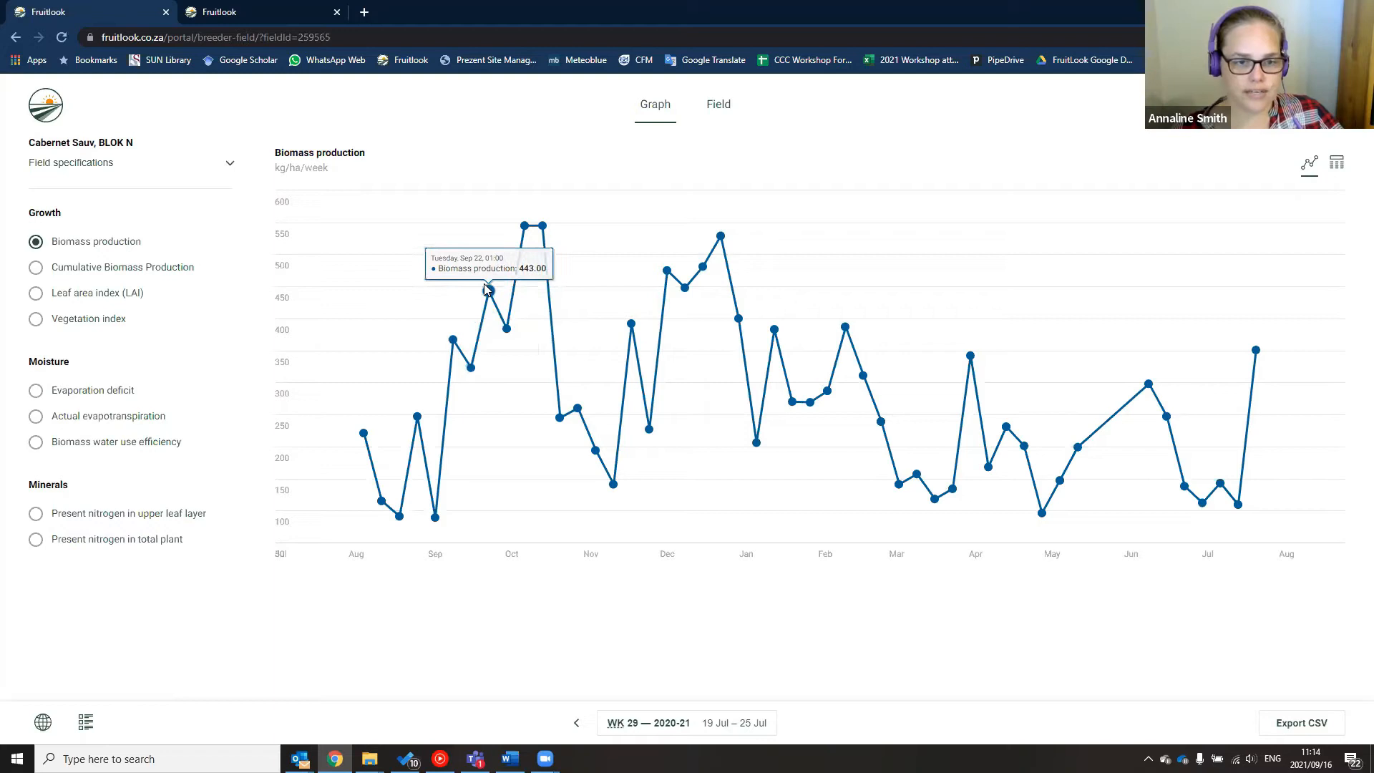
View the Cumulative Biomass Production, Leaf area index and Vegetation index graphs, then switch to the Field map
{"action": "left_click", "coordinate": [36, 268]}
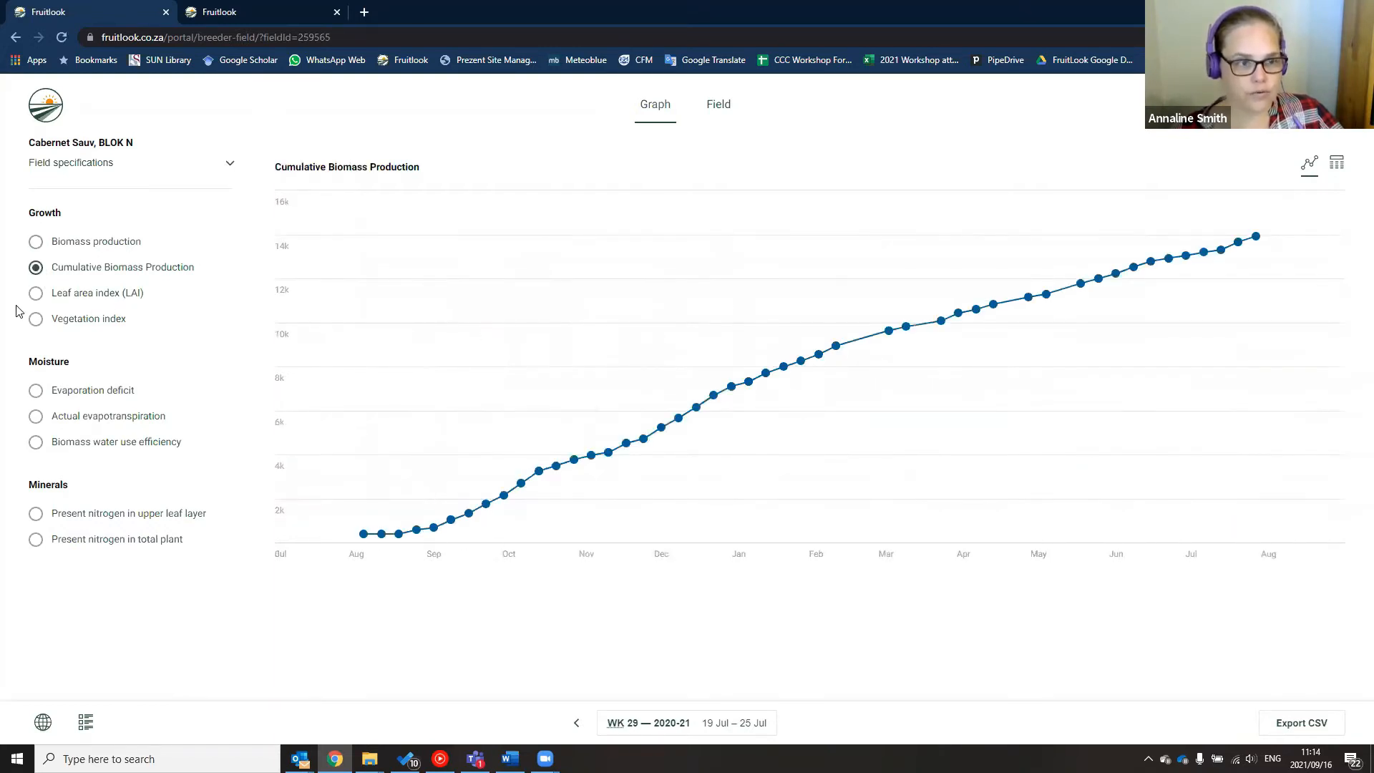
{"action": "left_click", "coordinate": [32, 295]}
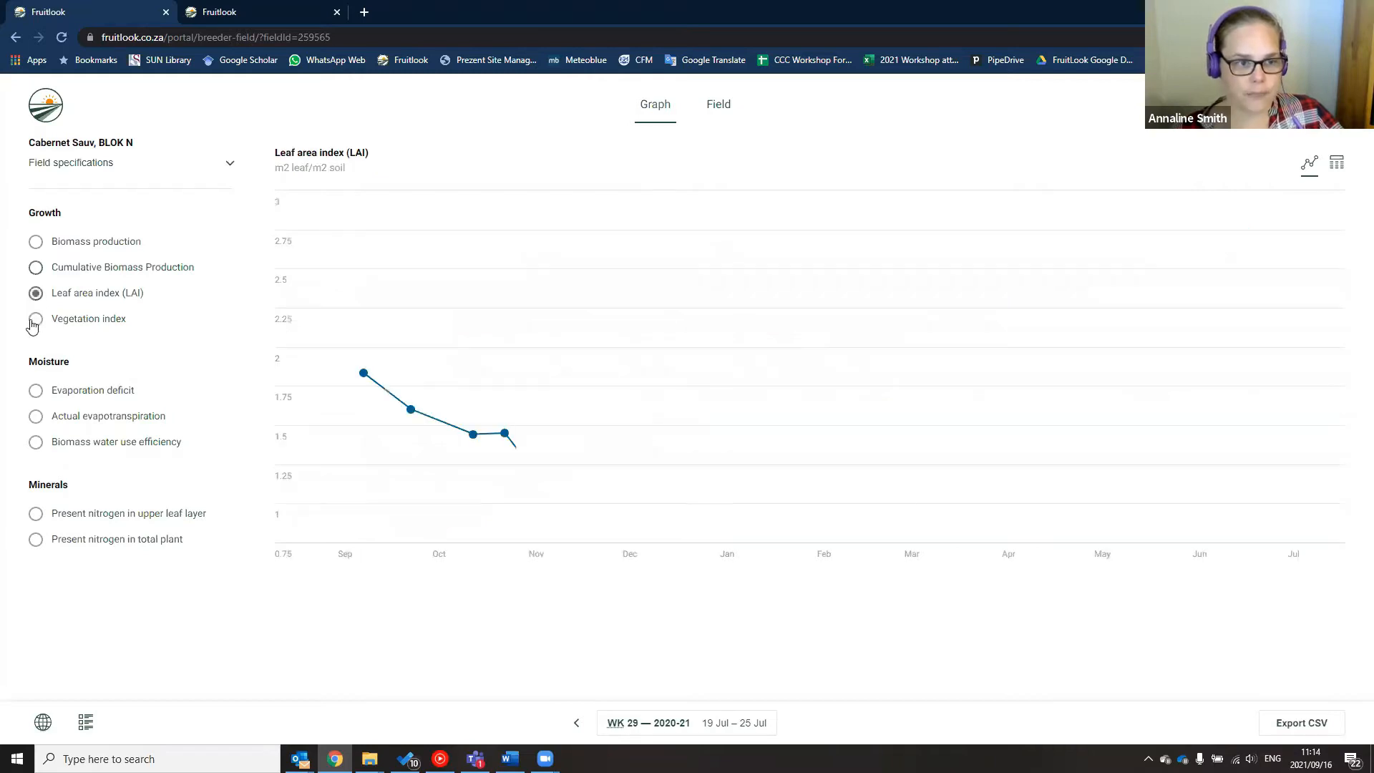
{"action": "left_click", "coordinate": [33, 322]}
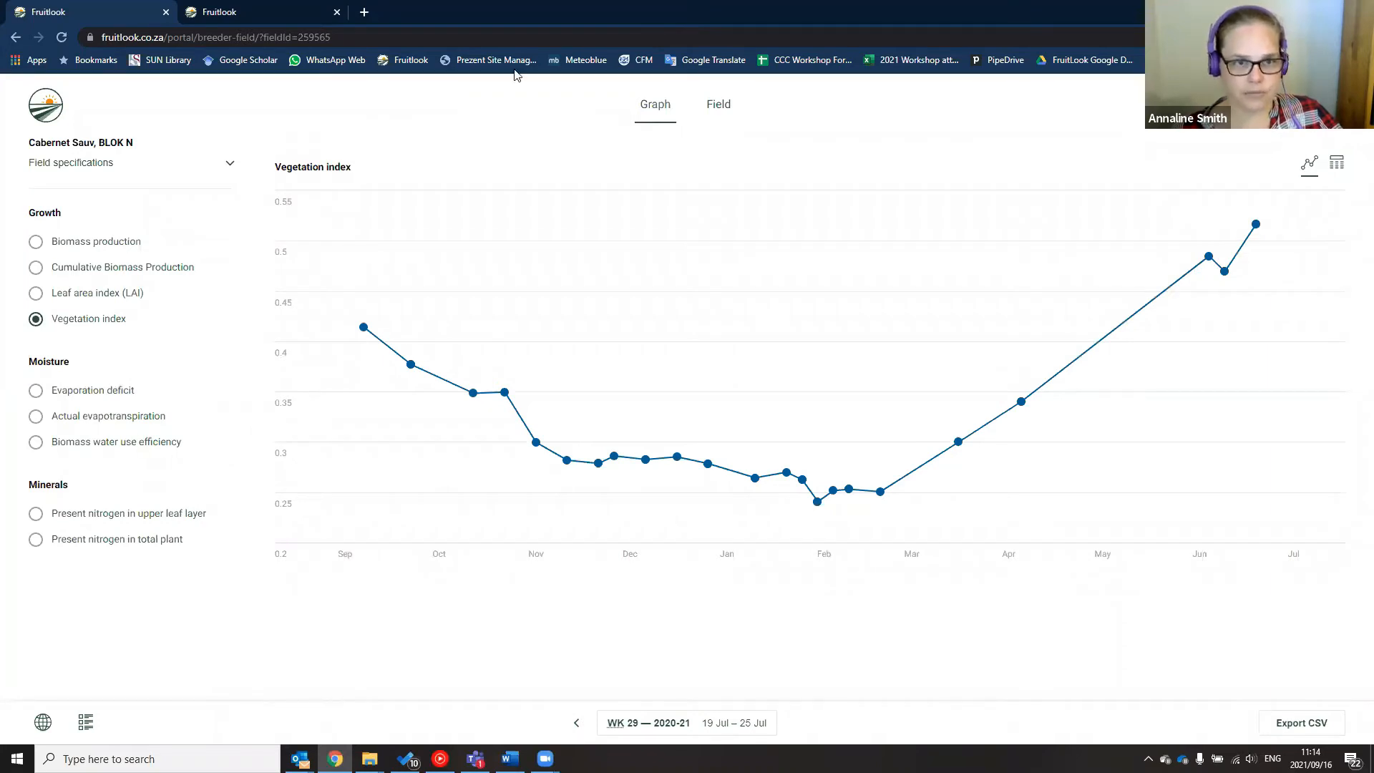
{"action": "mouse_move", "coordinate": [735, 447]}
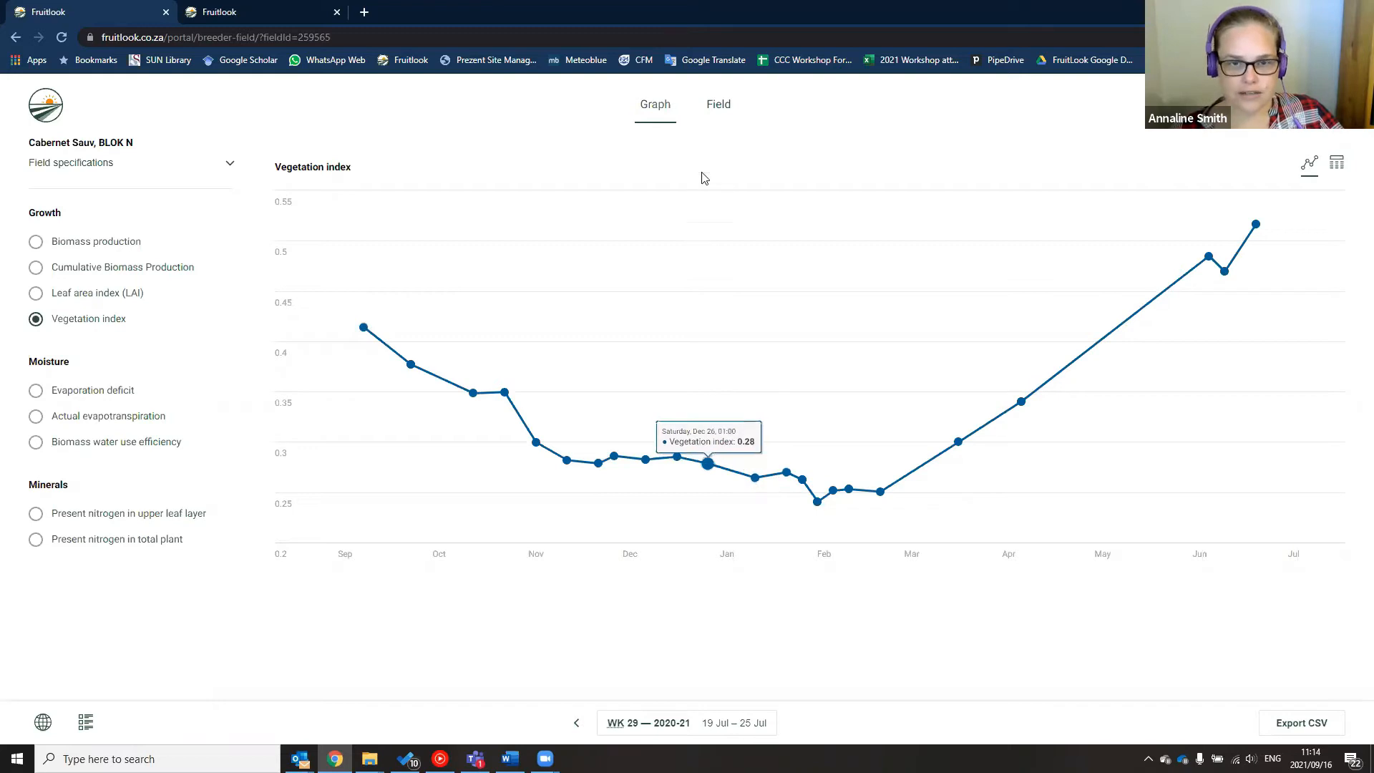
{"action": "left_click", "coordinate": [720, 109]}
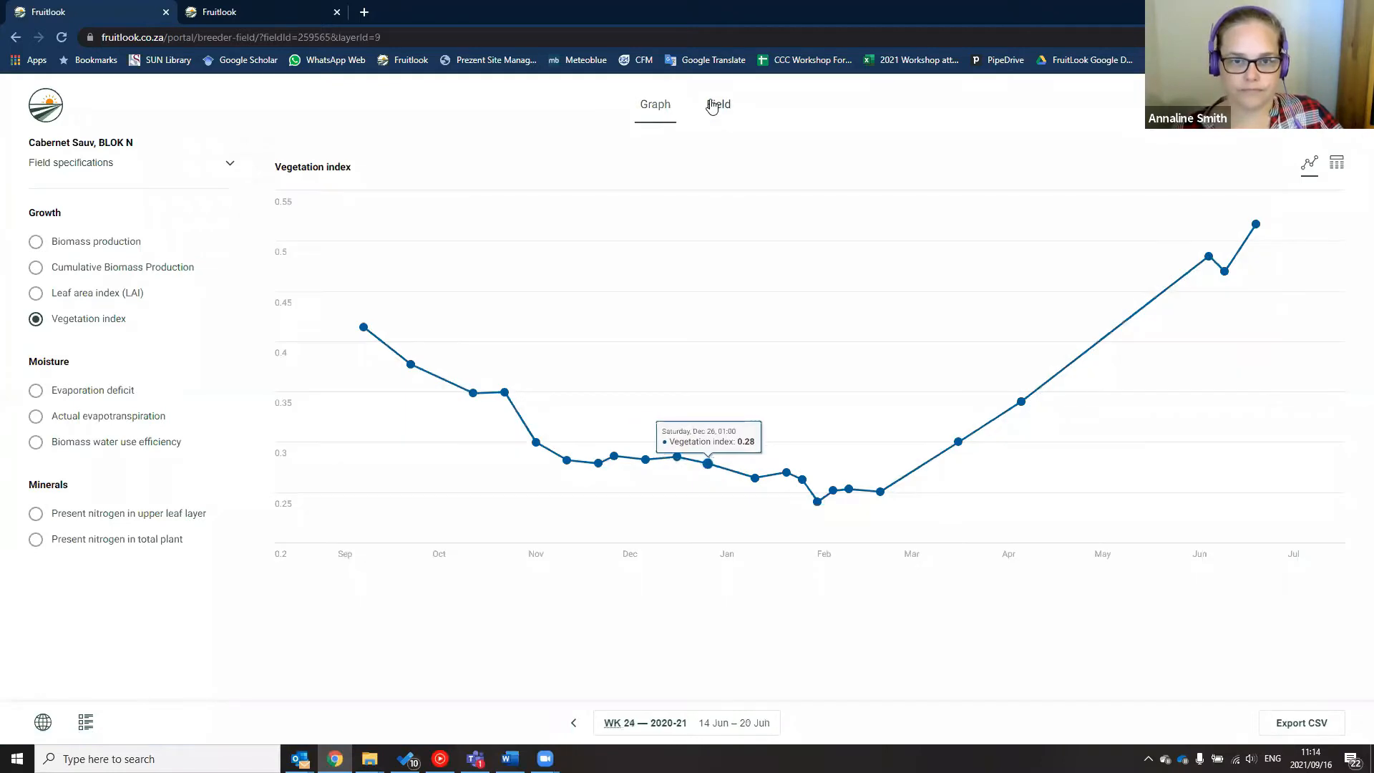
Load the field's Vegetation index map for week 24 and zoom out to show neighbouring farms
{"action": "left_click", "coordinate": [712, 106]}
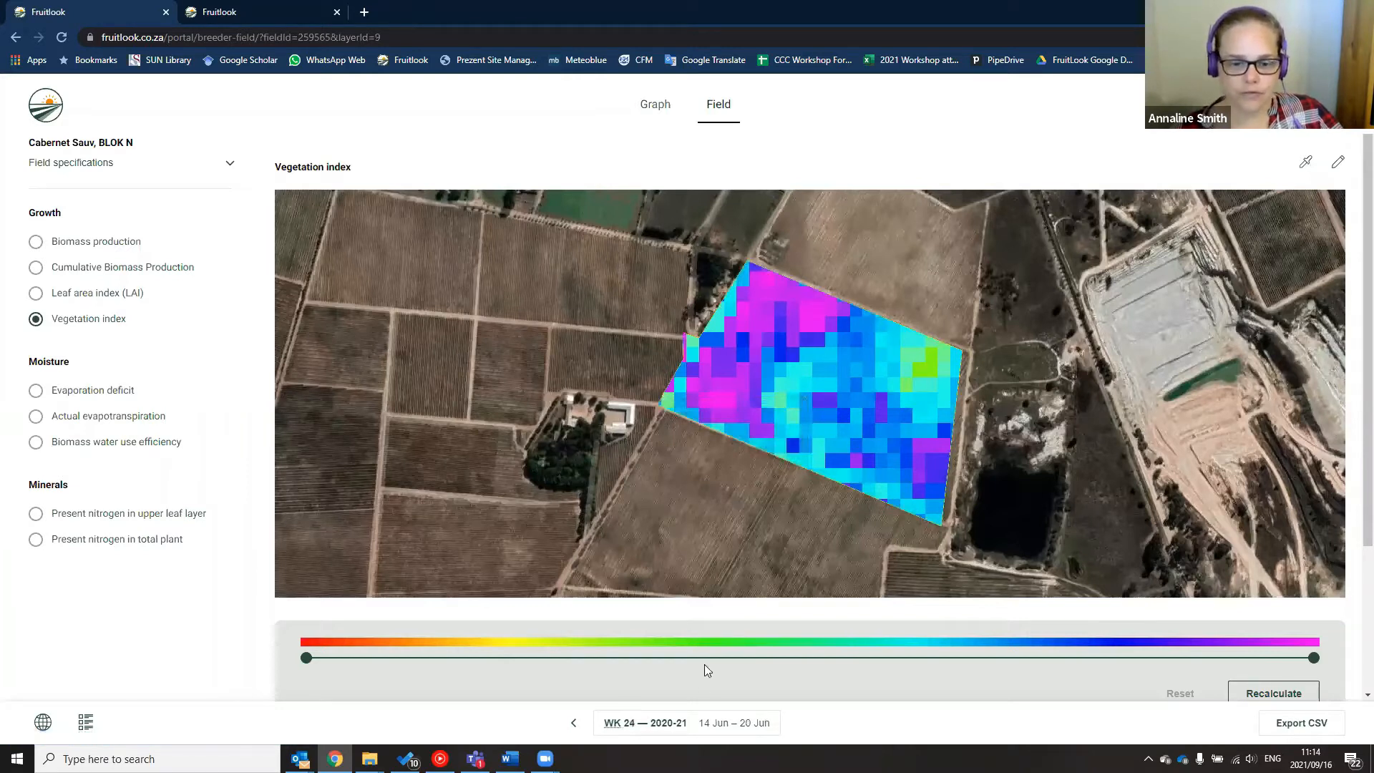
{"action": "left_click", "coordinate": [698, 731]}
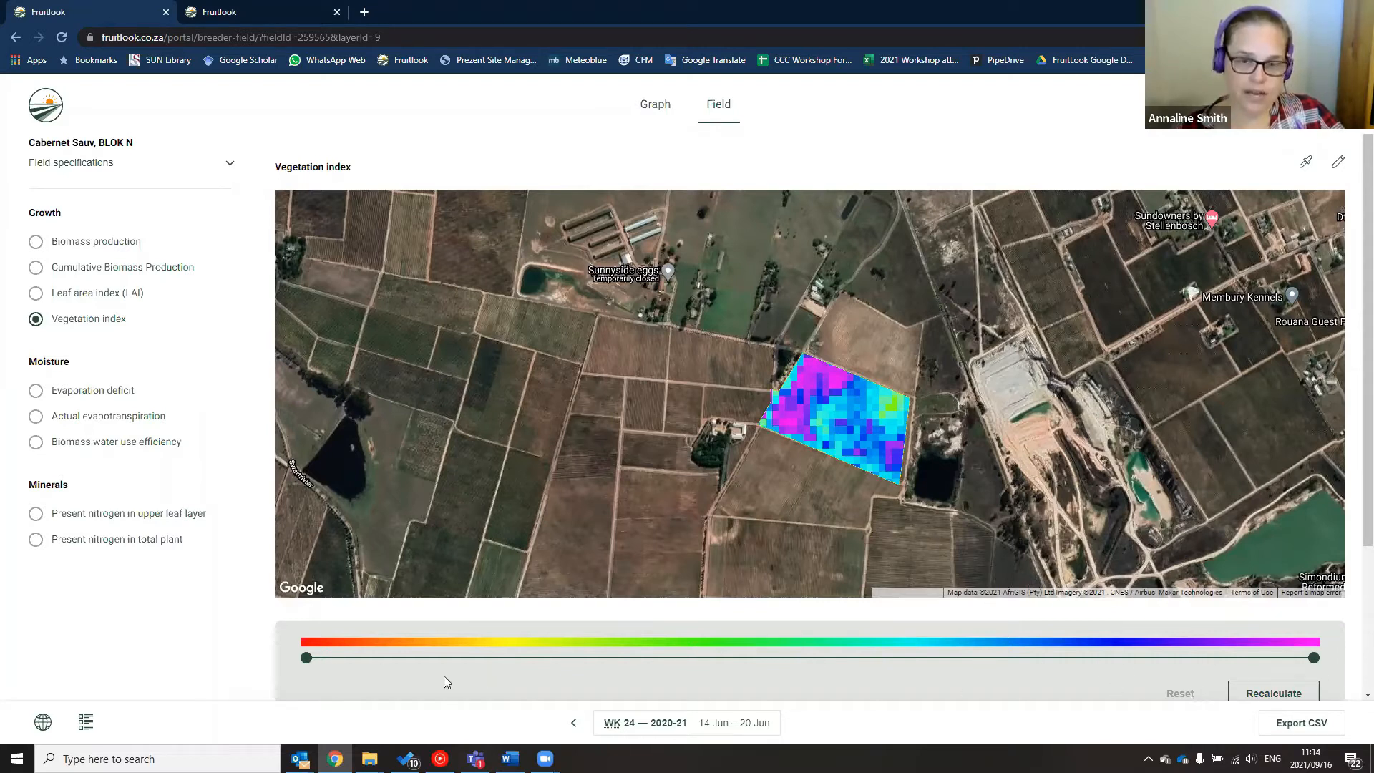
Use the point-value tool to read 0.68 and 0.29 at two spots in the block, then step back to week 23
{"action": "left_click", "coordinate": [1307, 166]}
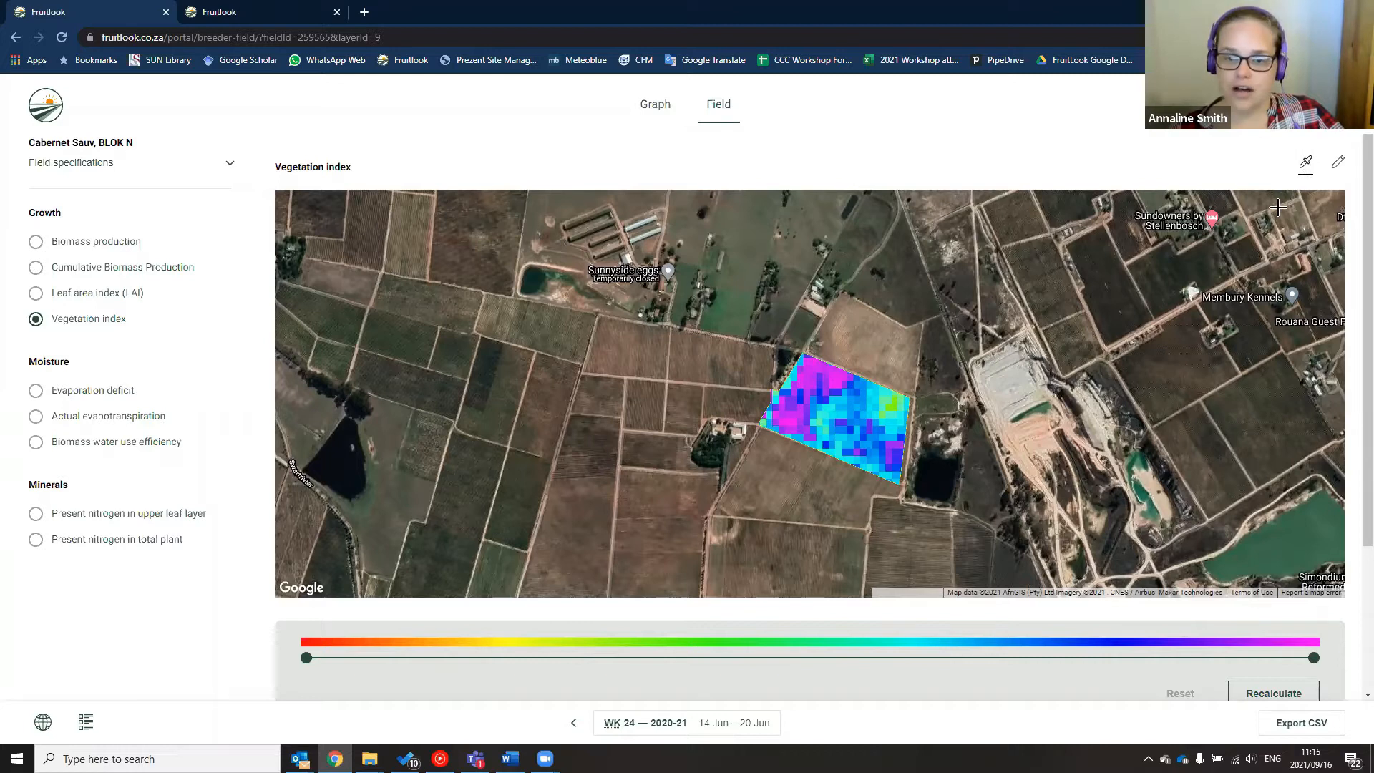
{"action": "left_click", "coordinate": [790, 420]}
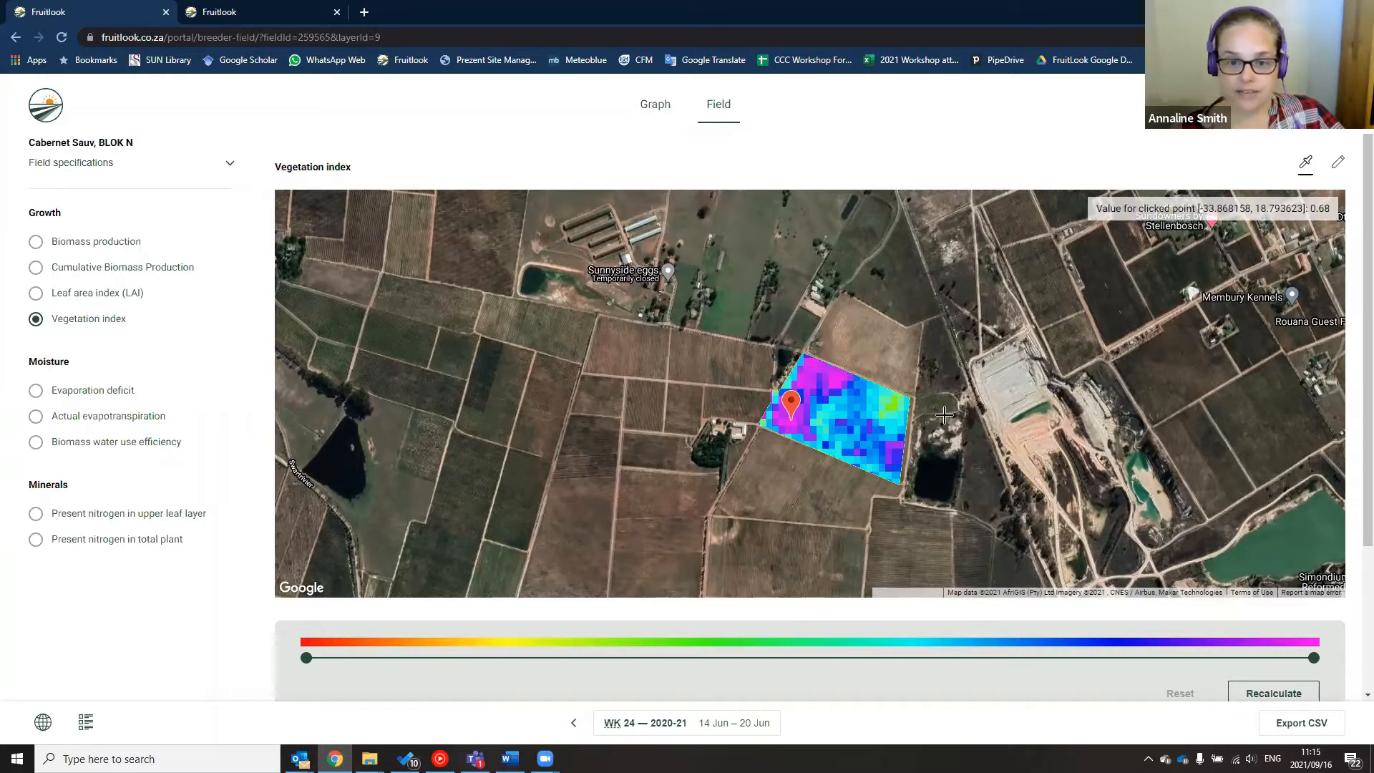
{"action": "left_click", "coordinate": [890, 407]}
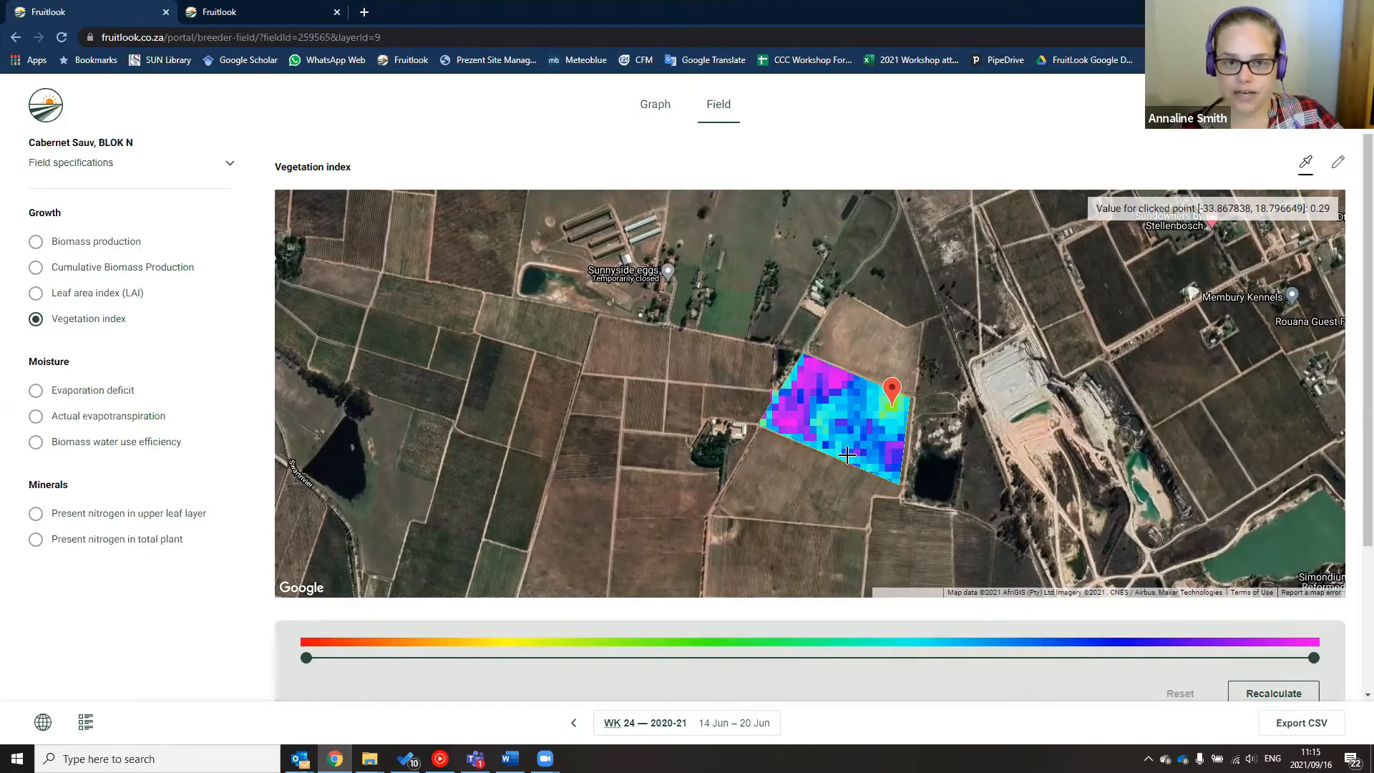
{"action": "left_click", "coordinate": [573, 724]}
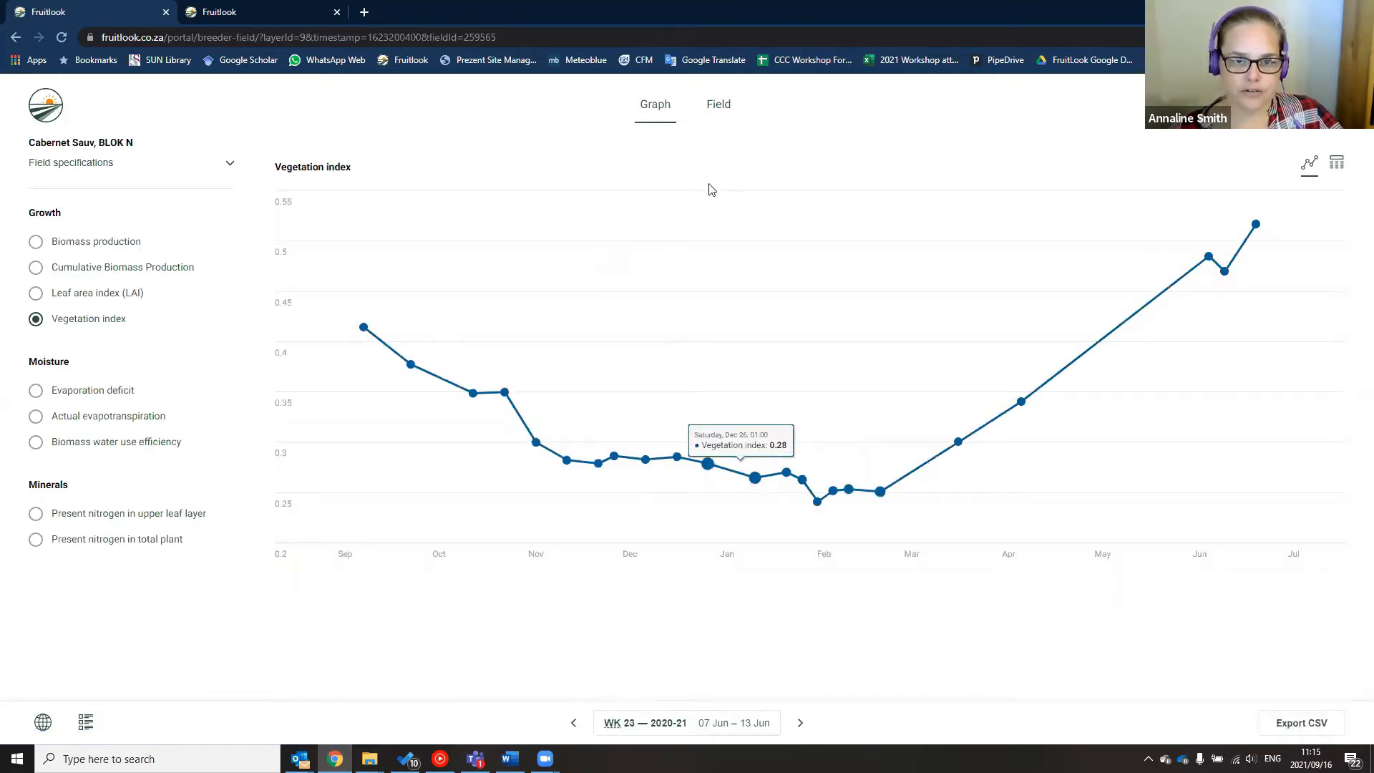
Show the block's vegetation index as a date table, from 0.41 (7 Sep 2020) to 0.52 (19 Jun 2021)
{"action": "left_click", "coordinate": [721, 108]}
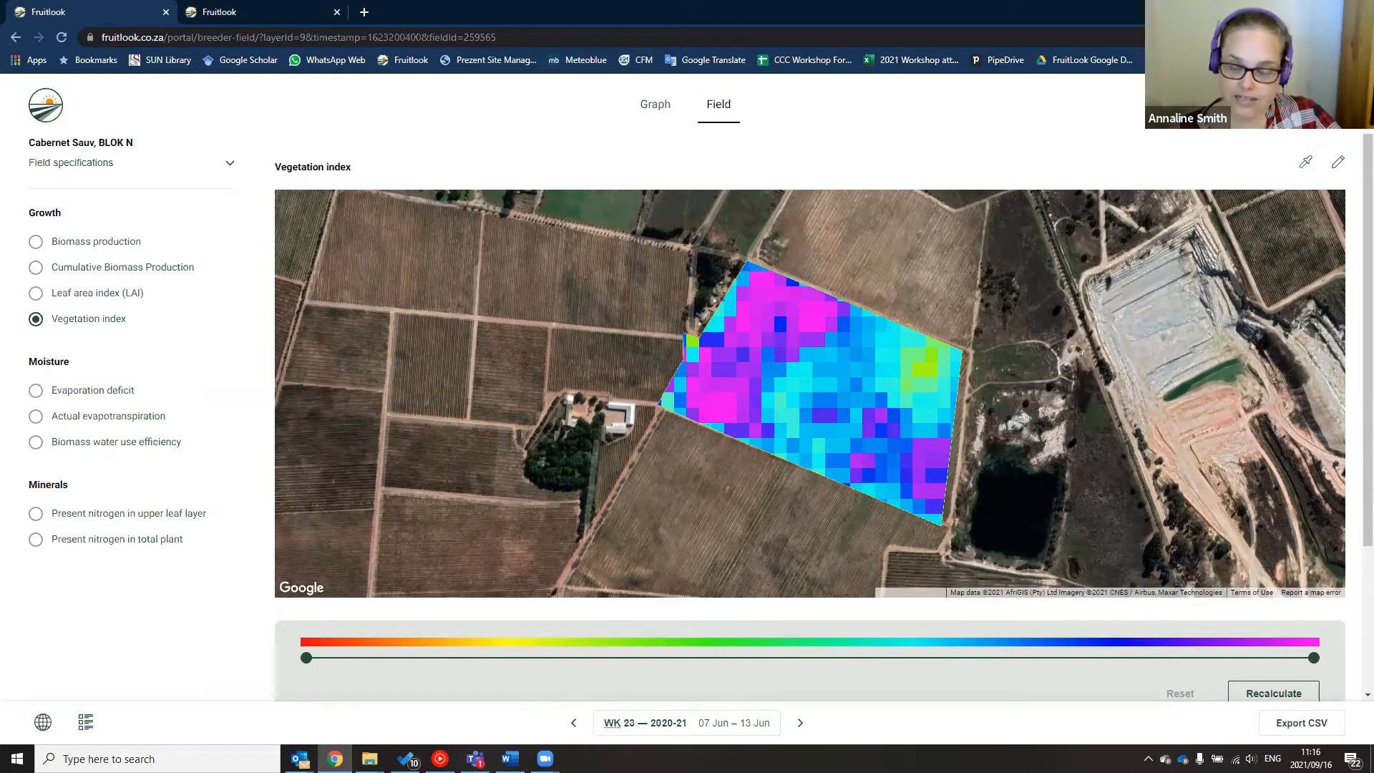
{"action": "left_click", "coordinate": [662, 114]}
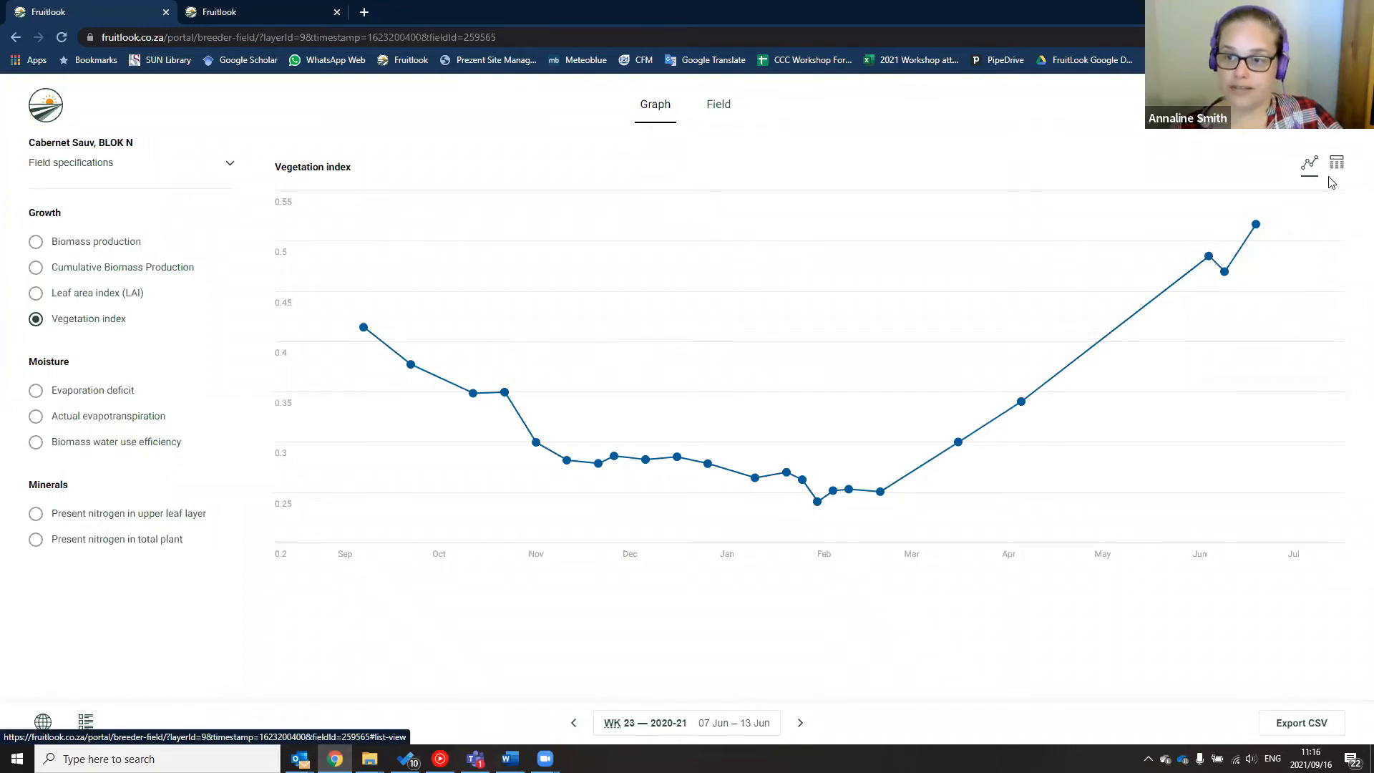
{"action": "left_click", "coordinate": [1336, 170]}
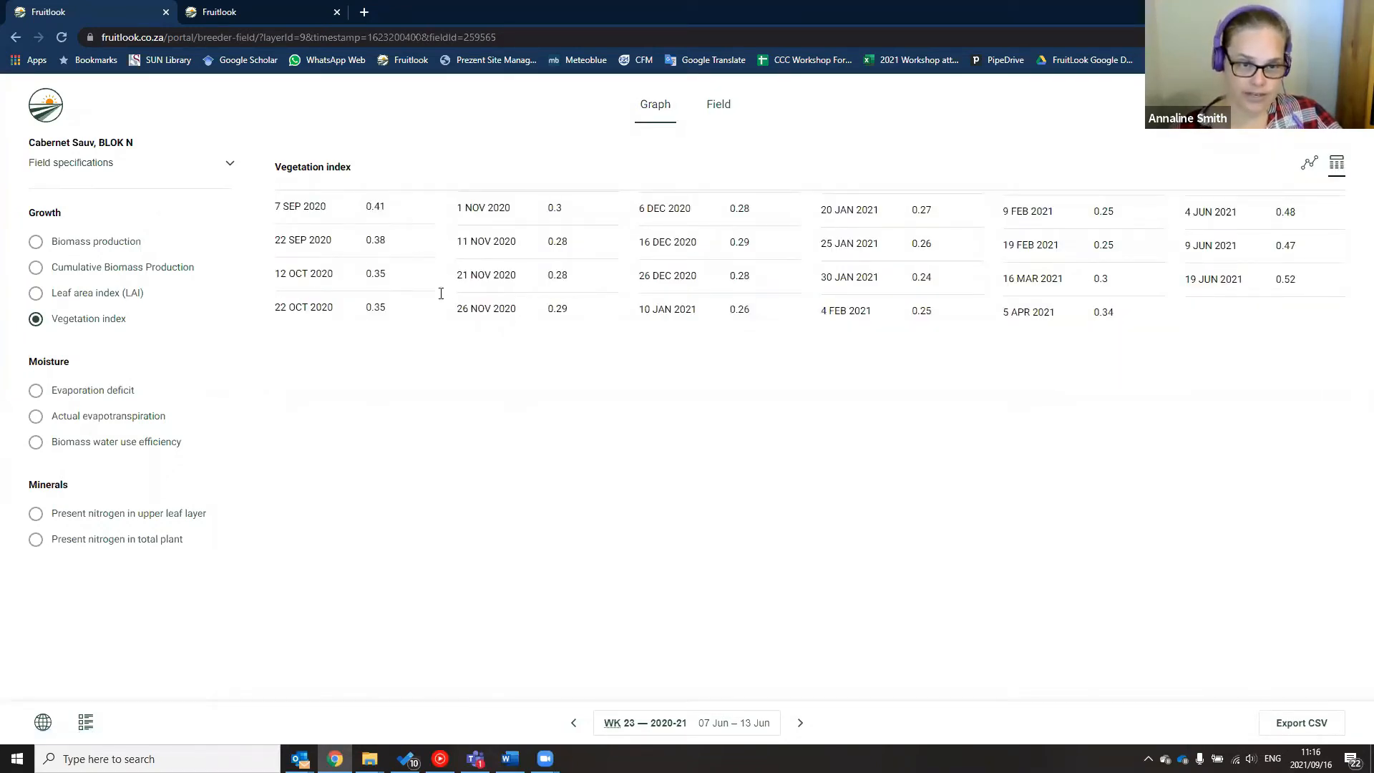
List weekly Biomass production in kg/ha/week and expand the field specifications (Red wine grape, 8.8 ha)
{"action": "left_click", "coordinate": [40, 241]}
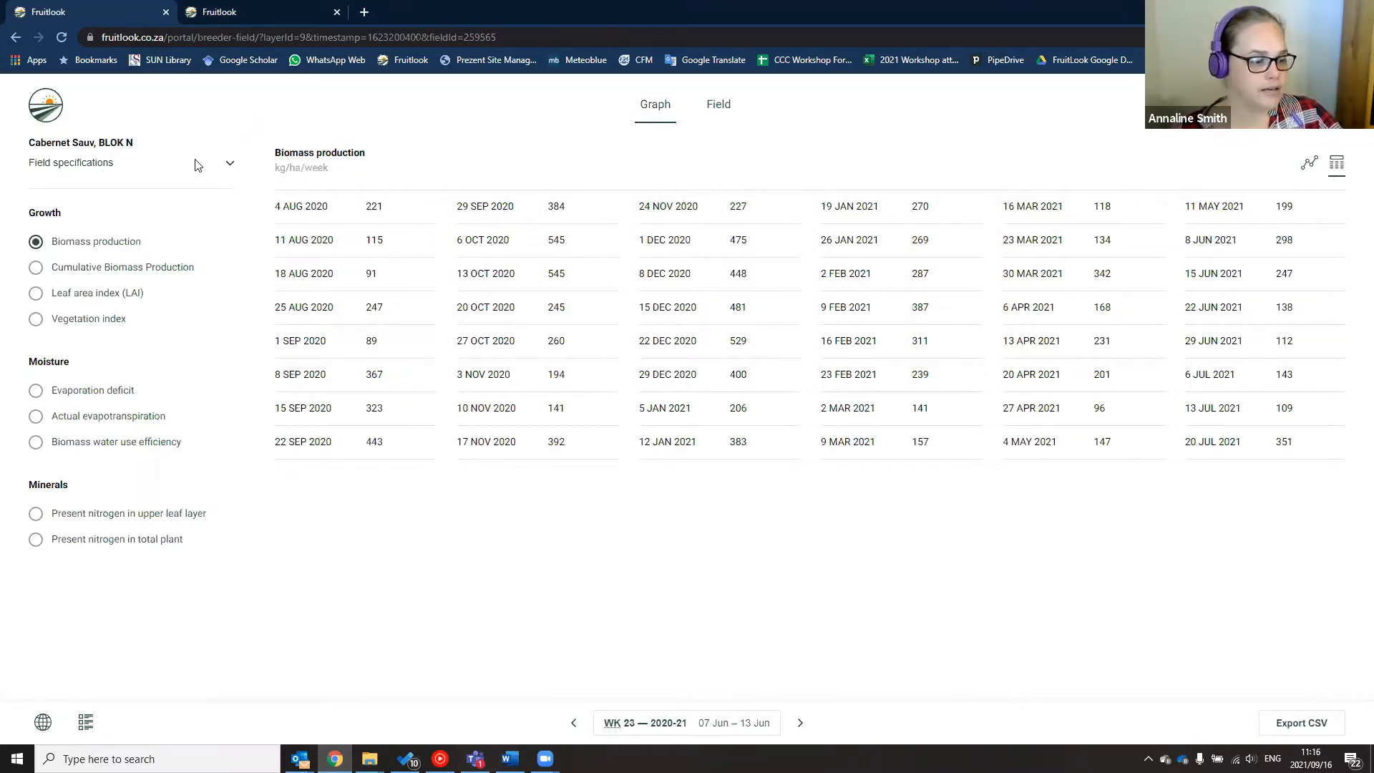
{"action": "left_click", "coordinate": [231, 169]}
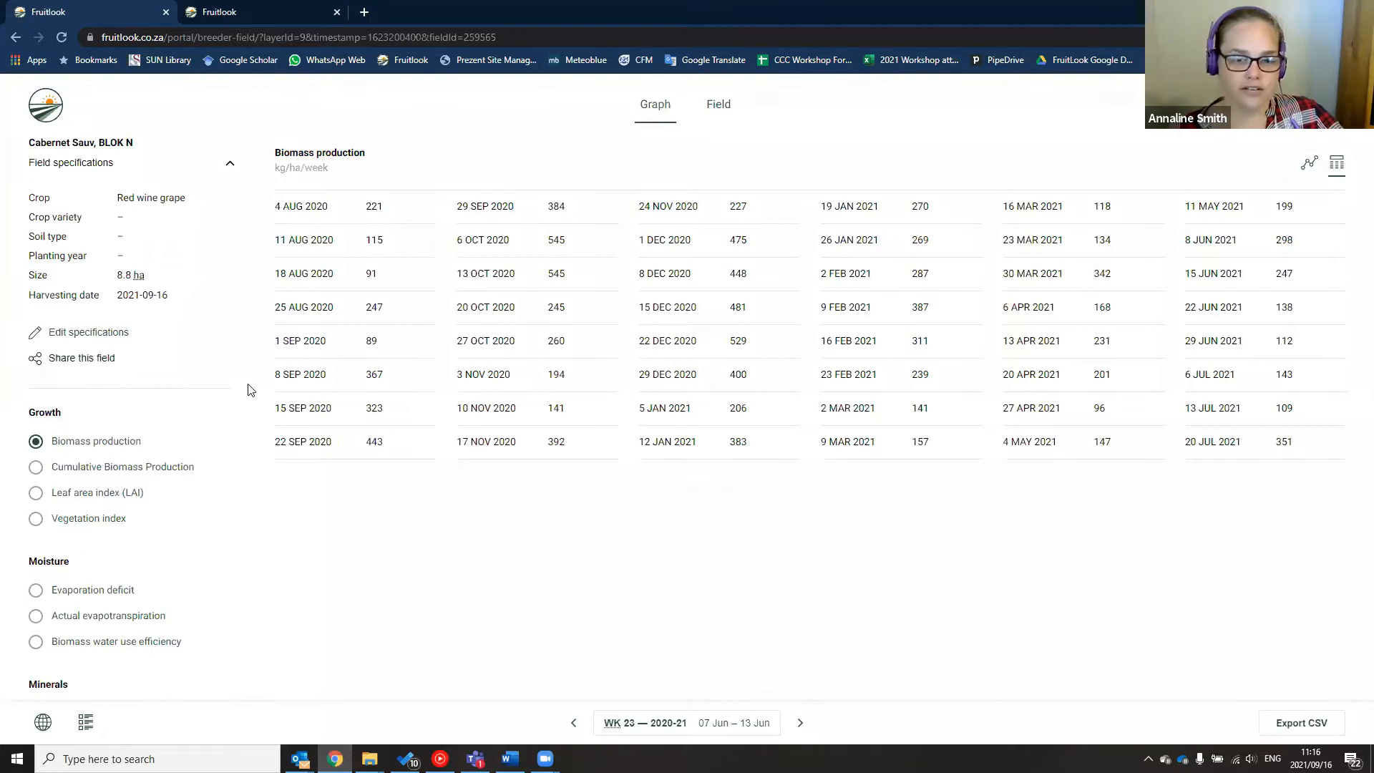
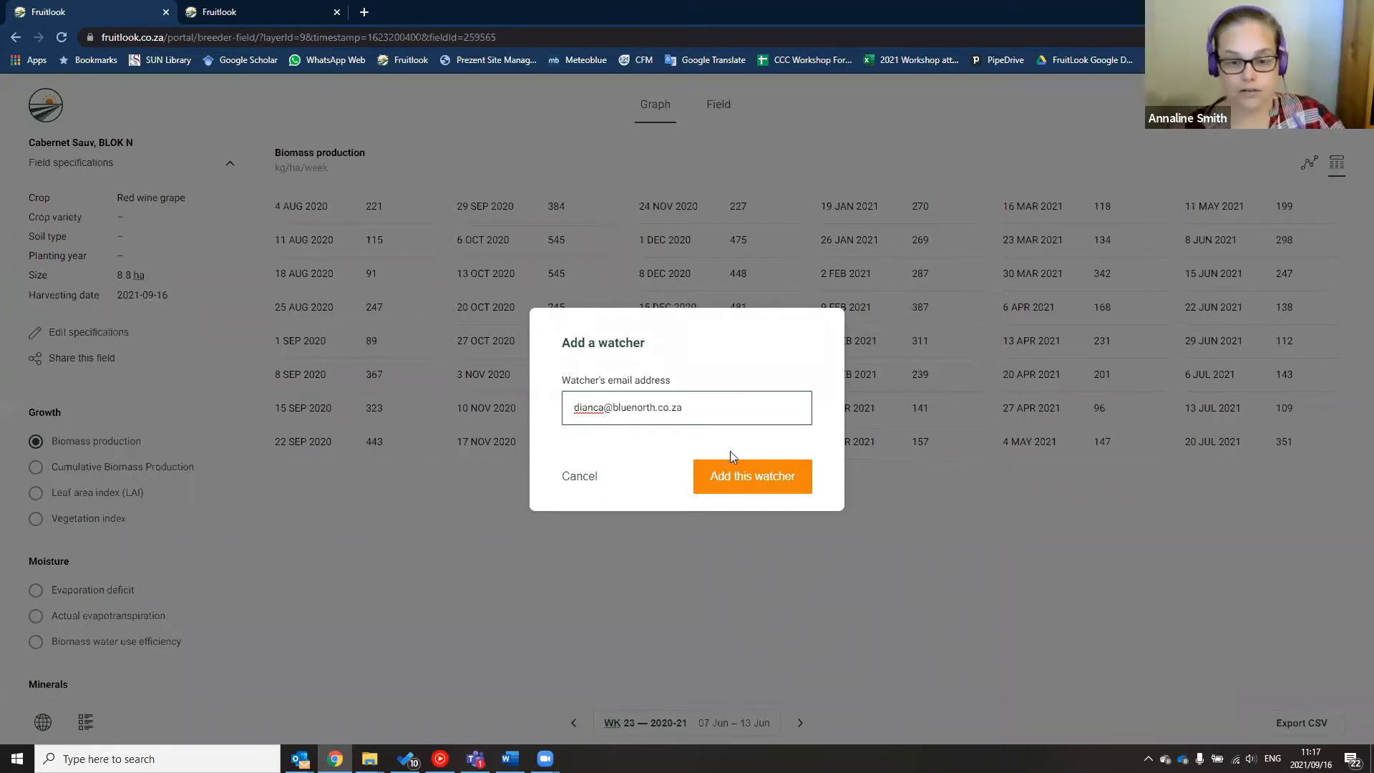
Add the watcher's e-mail address to share Cabernet Sauv, BLOK N, then dismiss the success message
{"action": "left_click", "coordinate": [764, 492]}
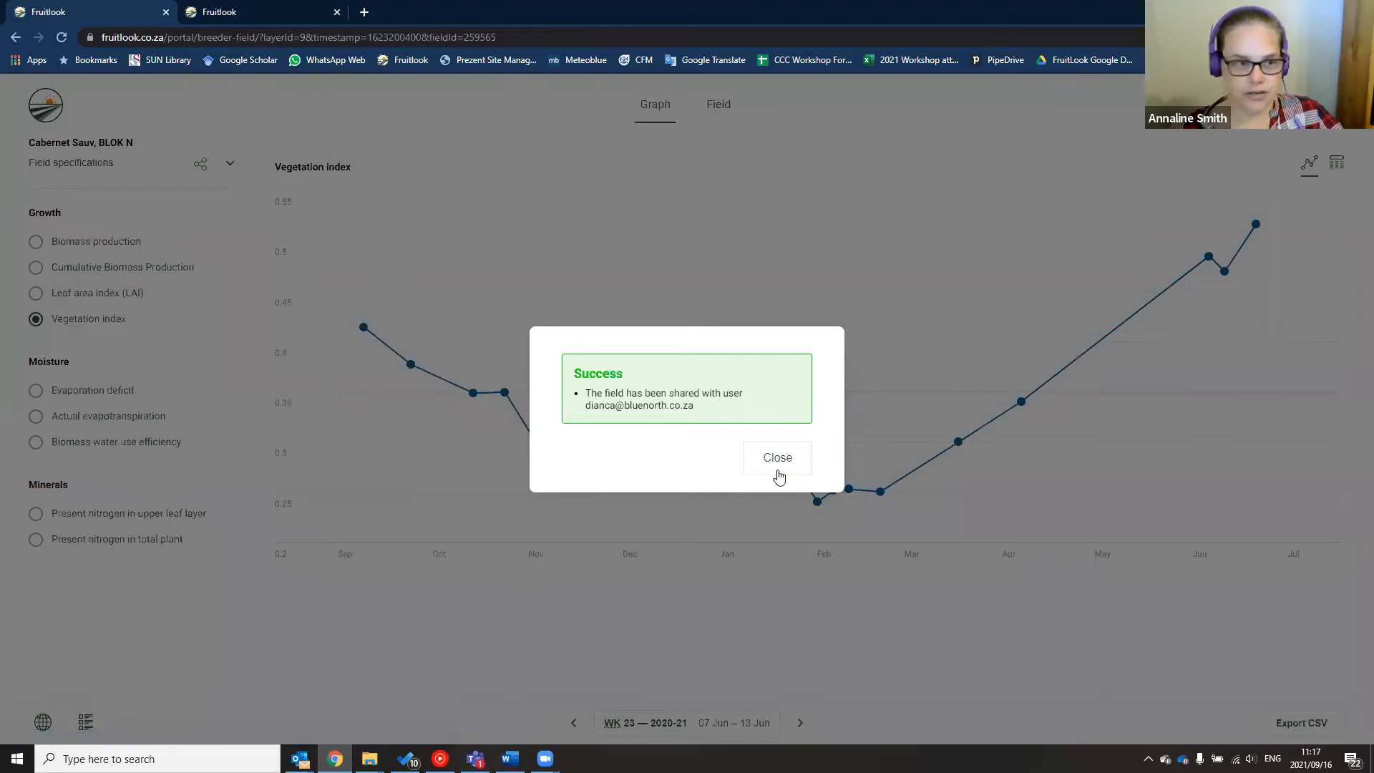
{"action": "left_click", "coordinate": [232, 168]}
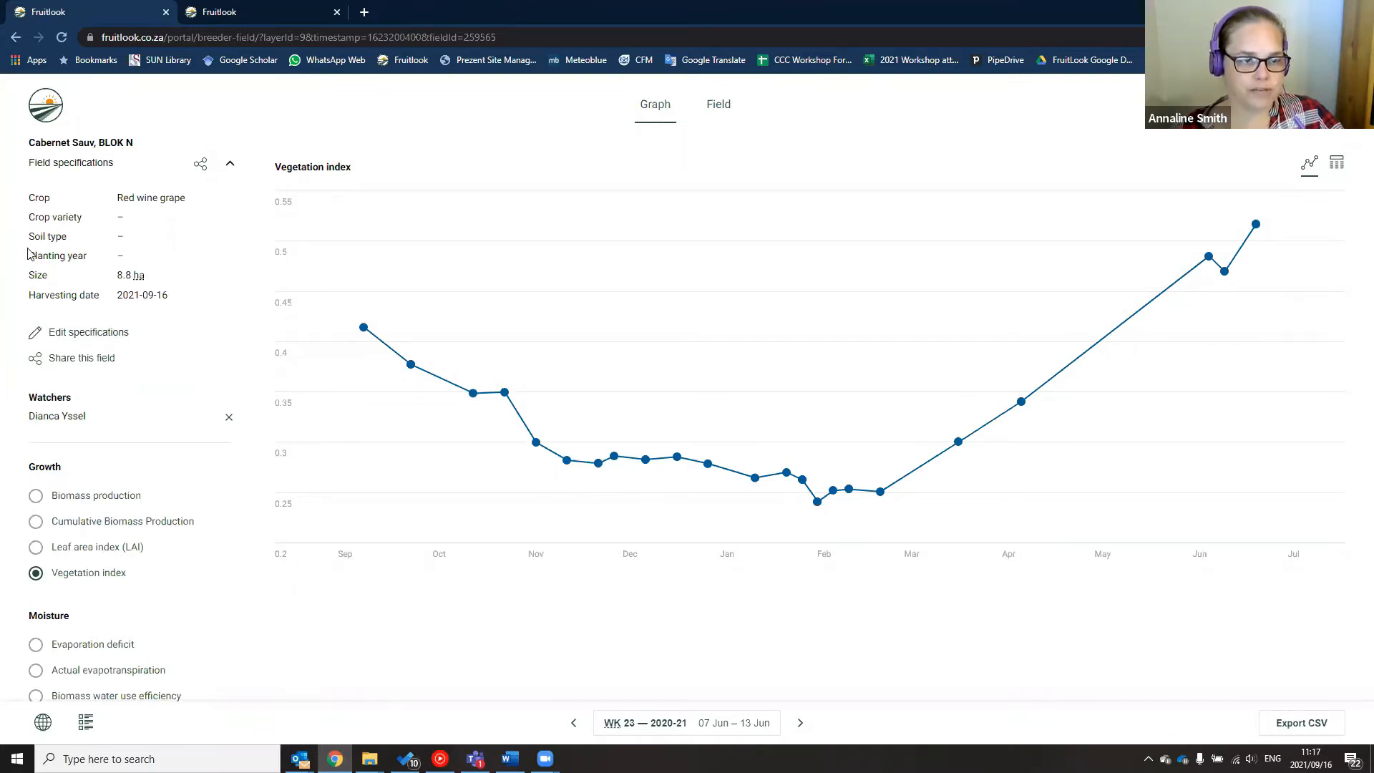
Edit the specifications to crop Red wine grape, variety Cabernet Sauvignon, save, and re-expand the details
{"action": "left_click", "coordinate": [86, 333]}
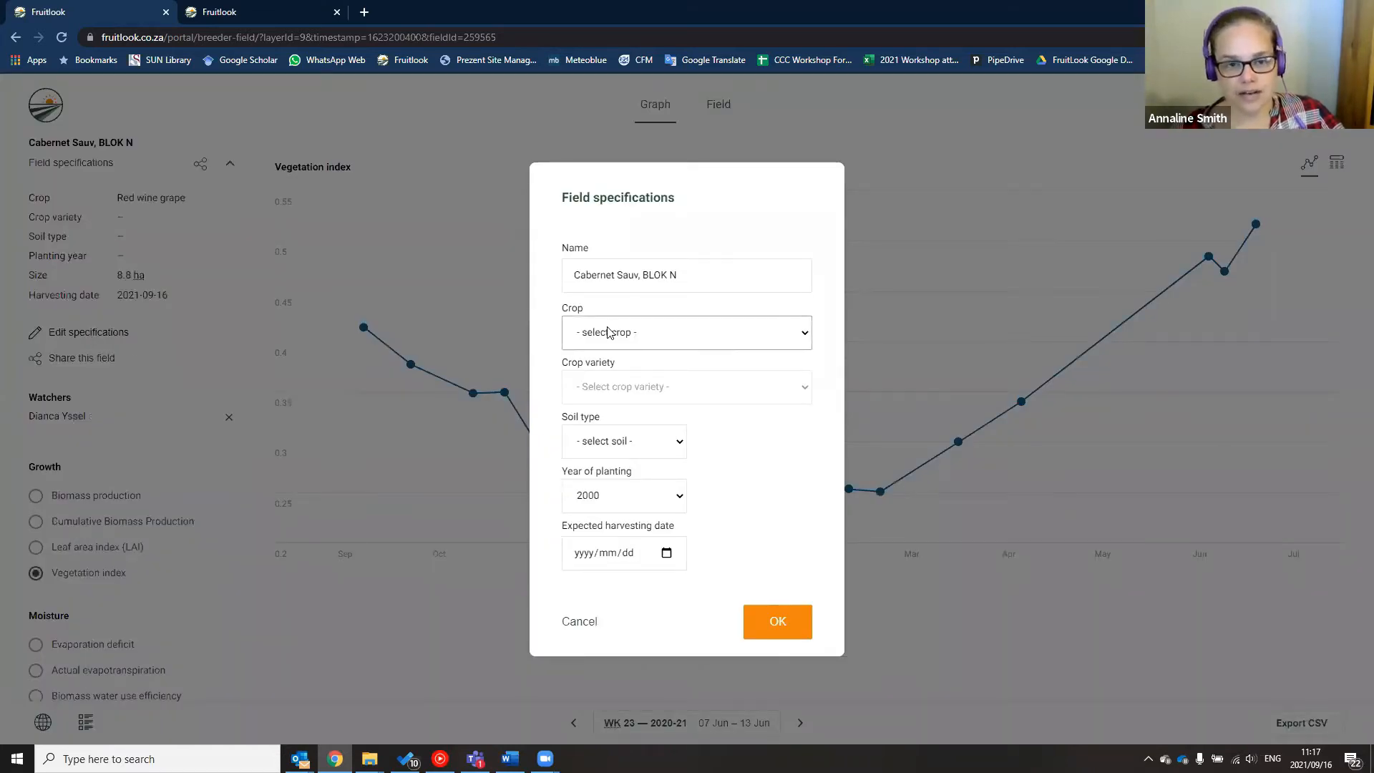
{"action": "left_click", "coordinate": [608, 332]}
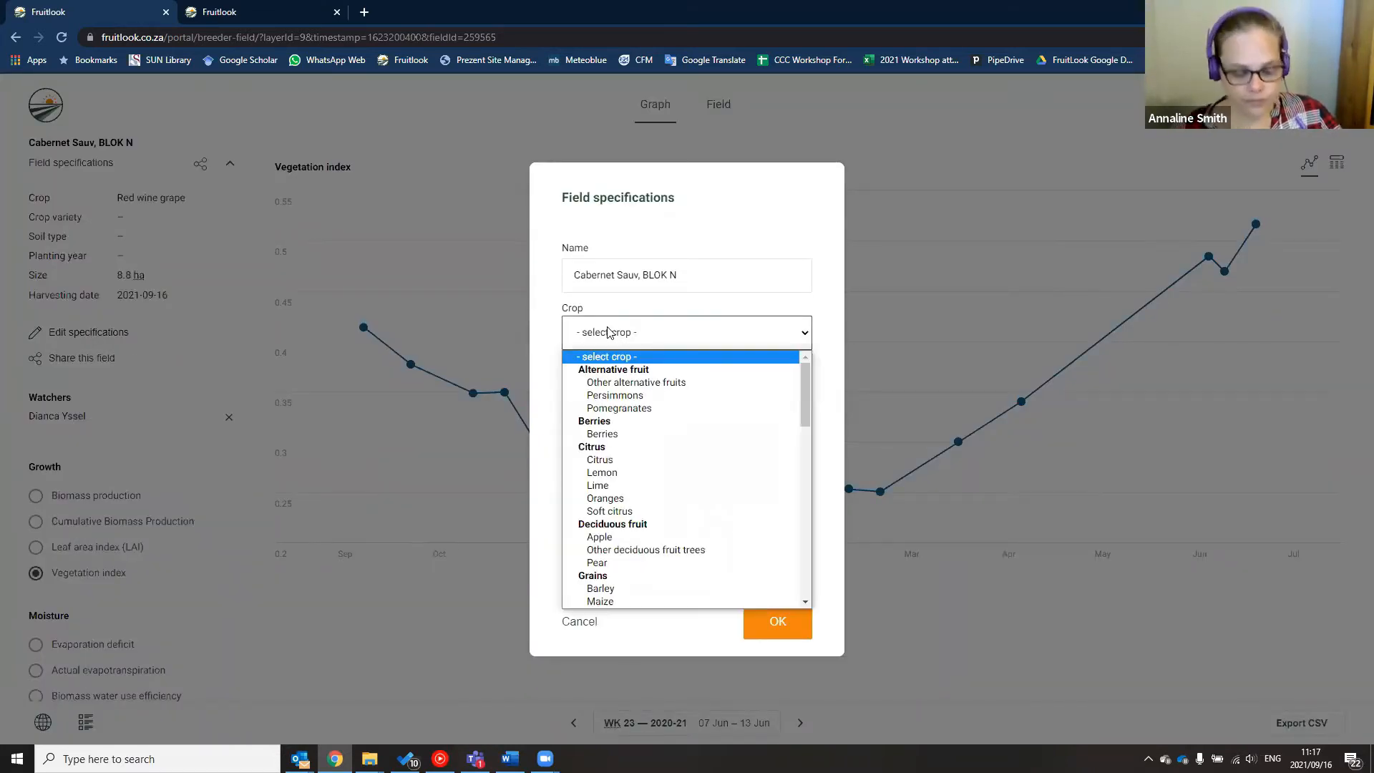
{"action": "type", "text": "red"}
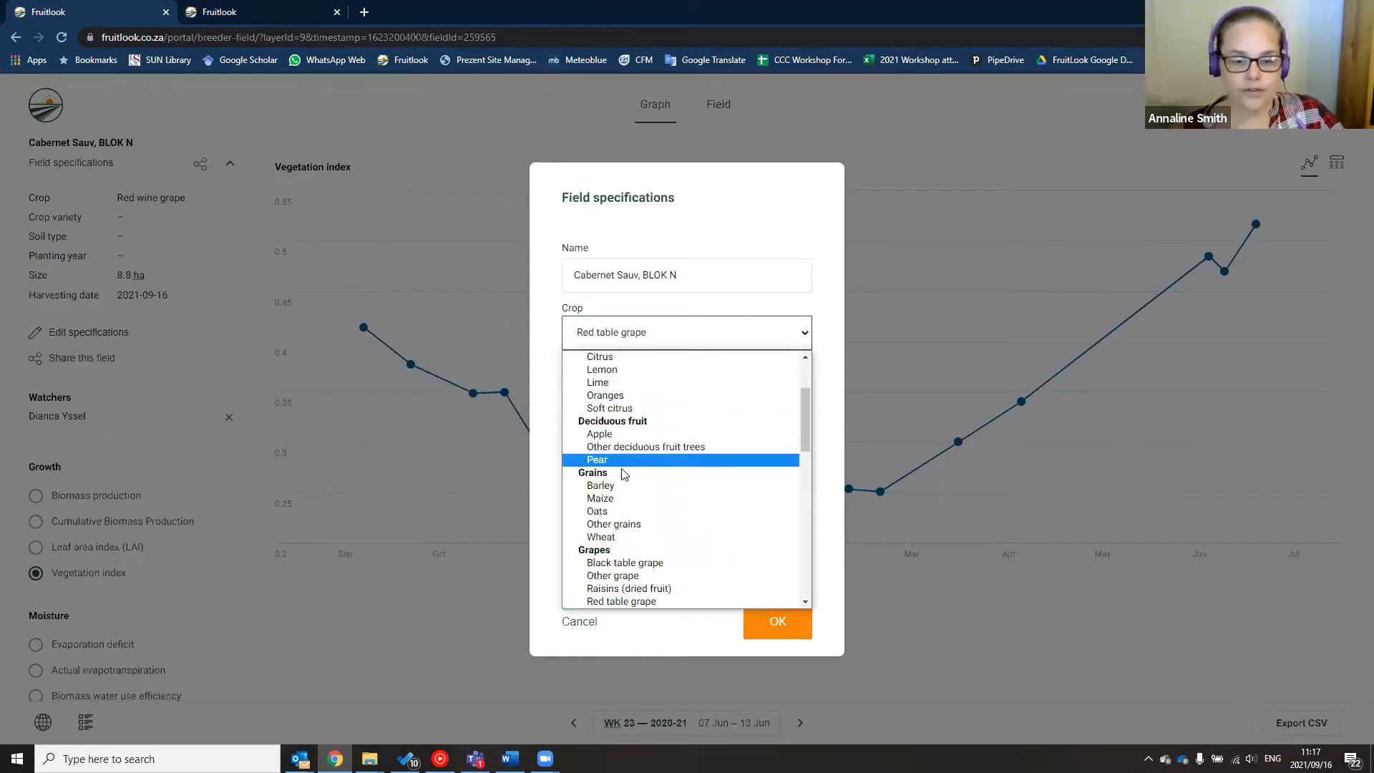
{"action": "scroll", "coordinate": [622, 473], "scroll_direction": "down", "scroll_amount": 2}
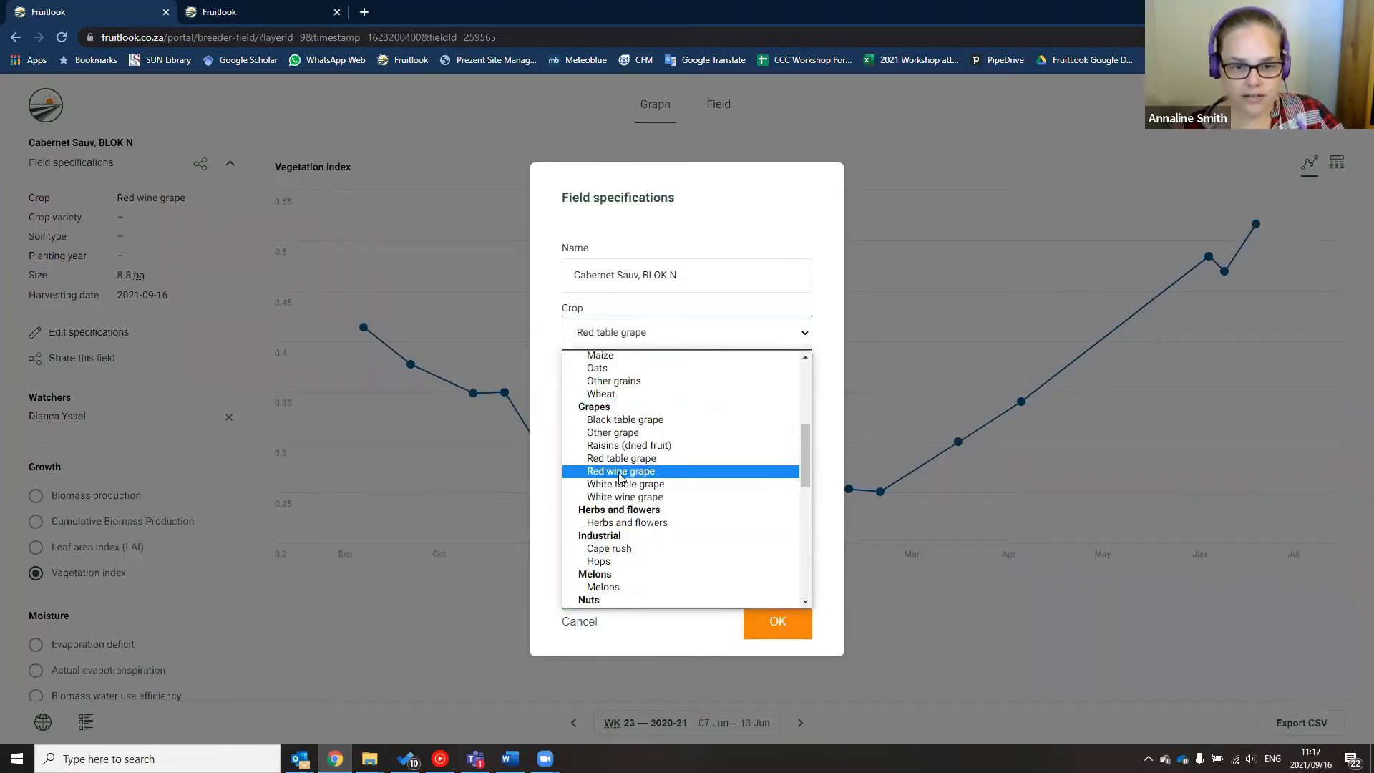
{"action": "left_click", "coordinate": [620, 472]}
{"action": "left_click", "coordinate": [606, 385]}
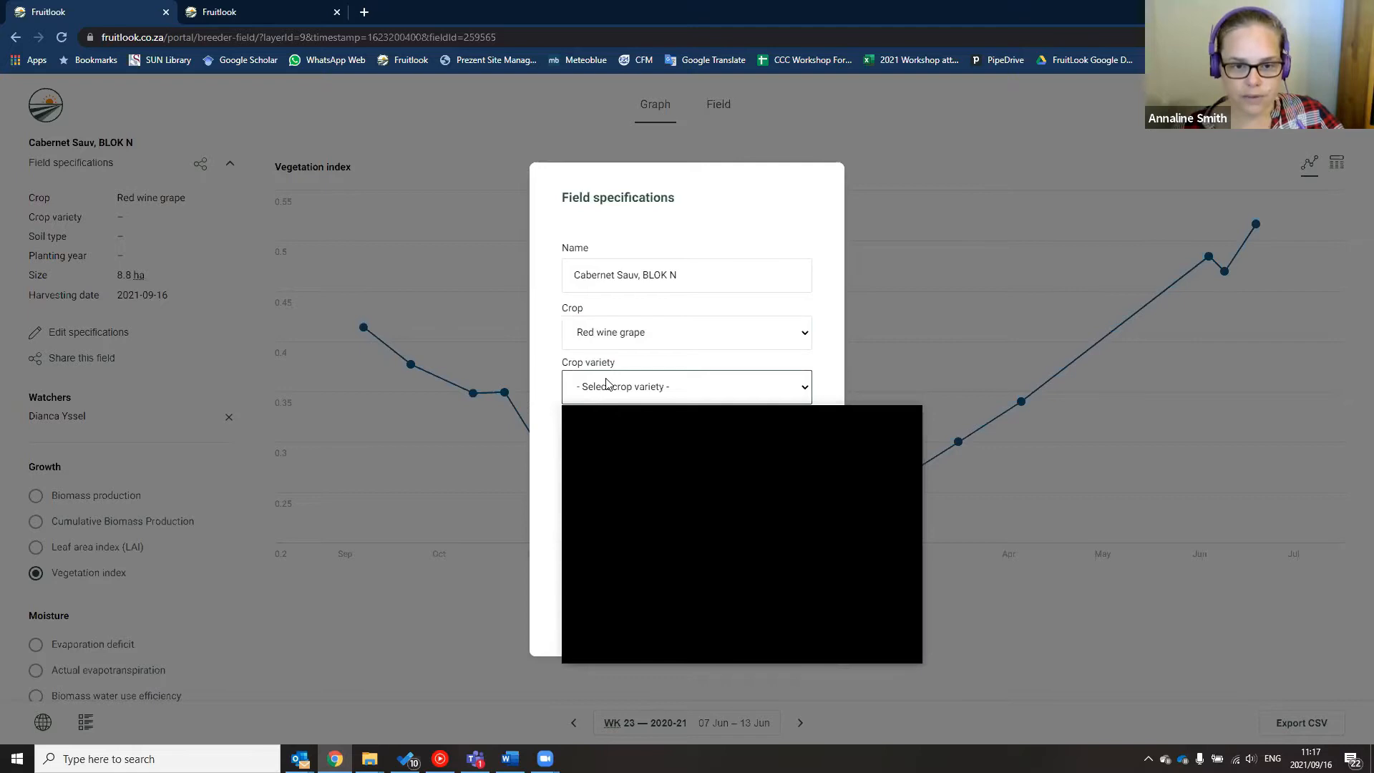
{"action": "scroll", "coordinate": [676, 519], "scroll_direction": "down", "scroll_amount": 2}
{"action": "scroll", "coordinate": [679, 525], "scroll_direction": "down", "scroll_amount": 7}
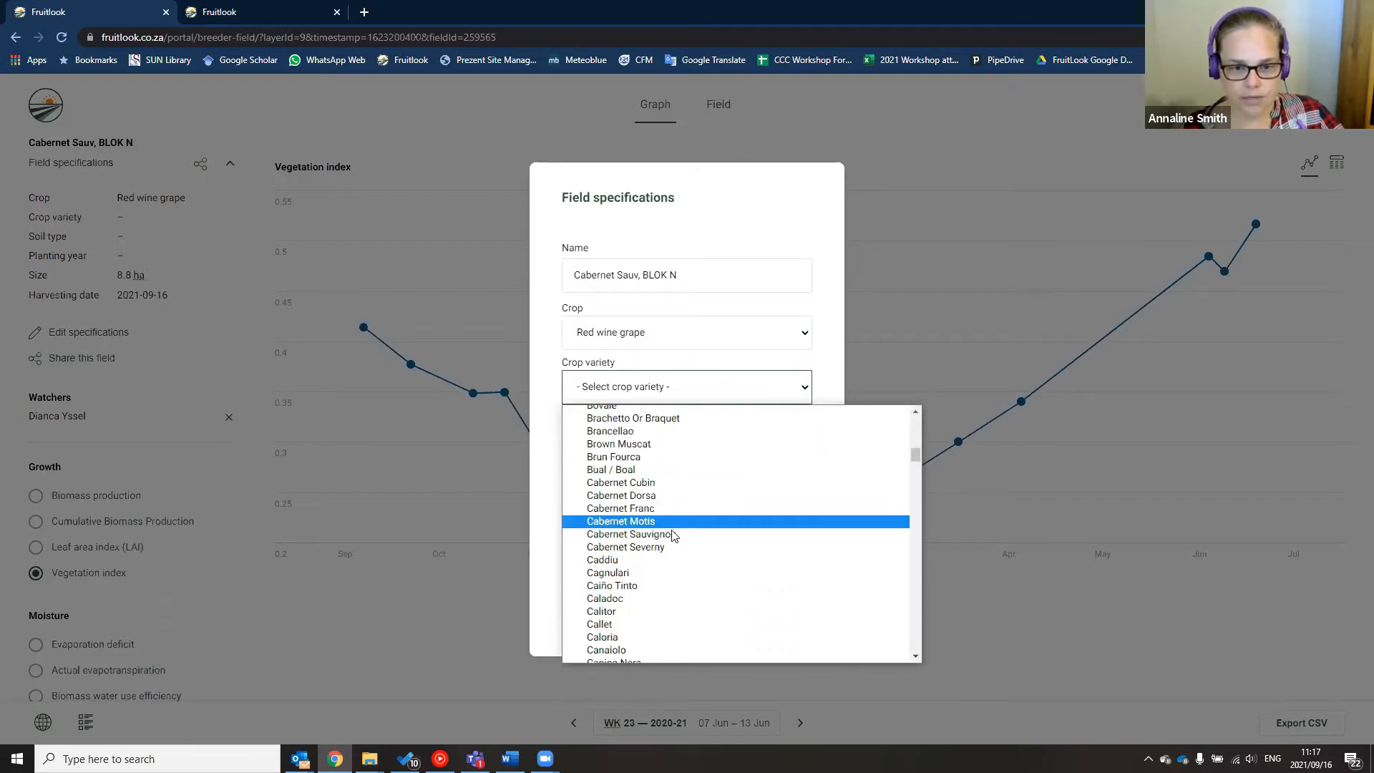
{"action": "left_click", "coordinate": [678, 533]}
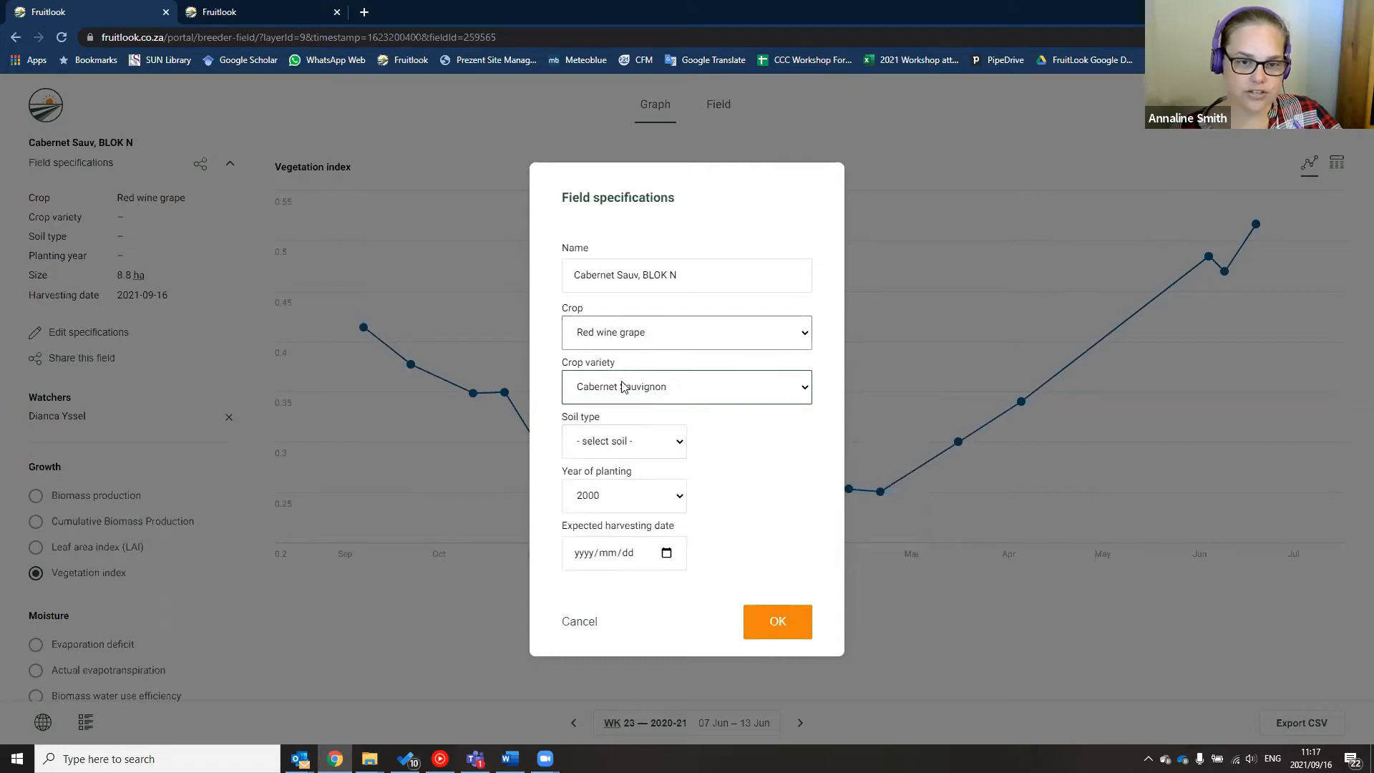
{"action": "left_click", "coordinate": [778, 622]}
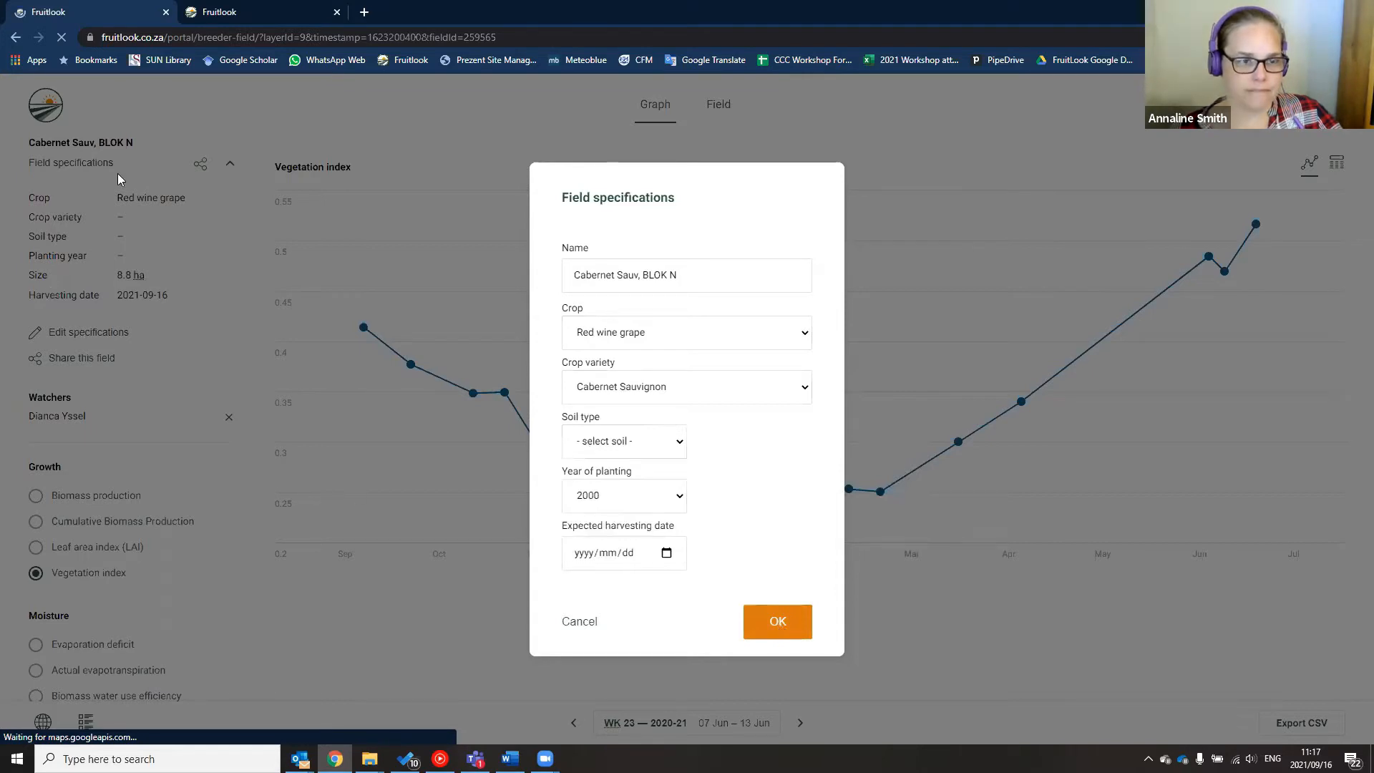
{"action": "left_click", "coordinate": [230, 162]}
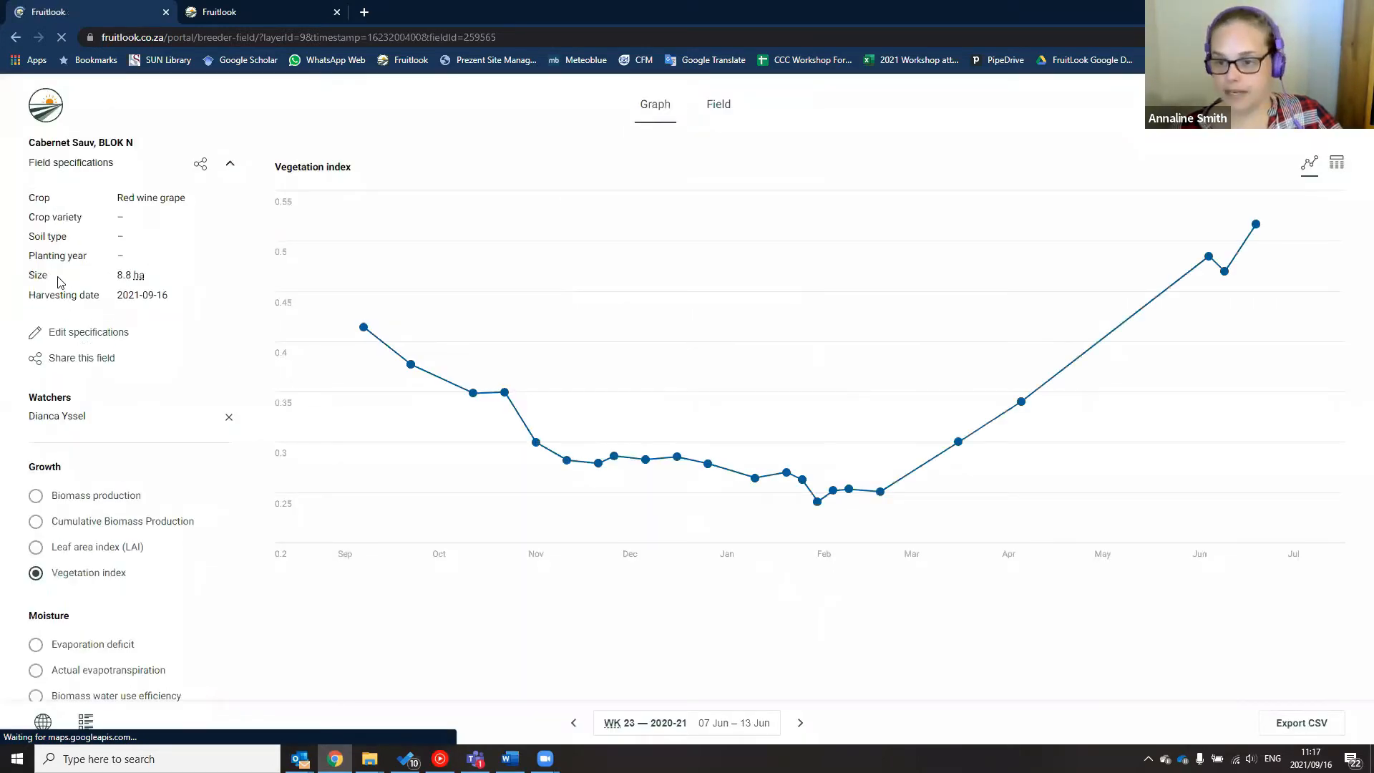
In the specifications editor, set crop Red wine grape and variety Cabernet Sauvignon
{"action": "left_click", "coordinate": [90, 333]}
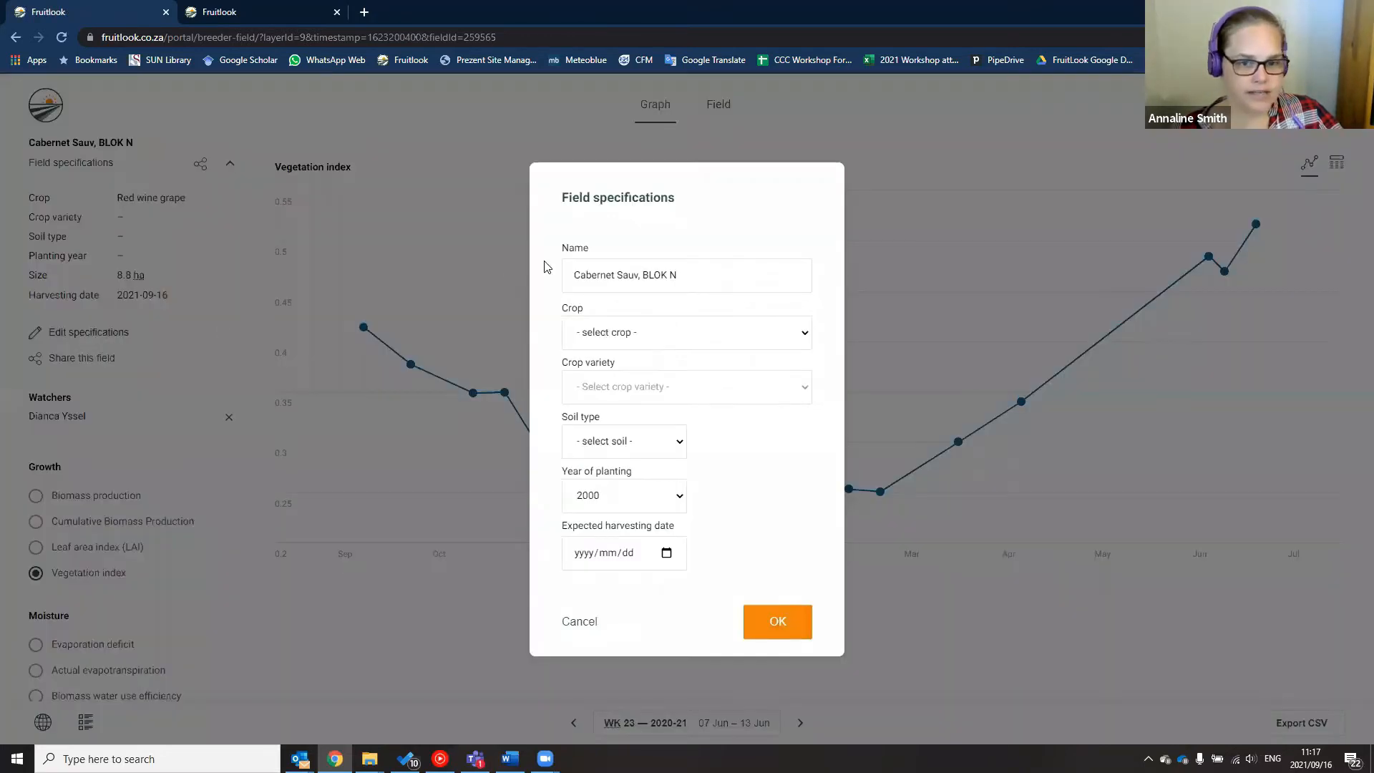
{"action": "left_click", "coordinate": [628, 341]}
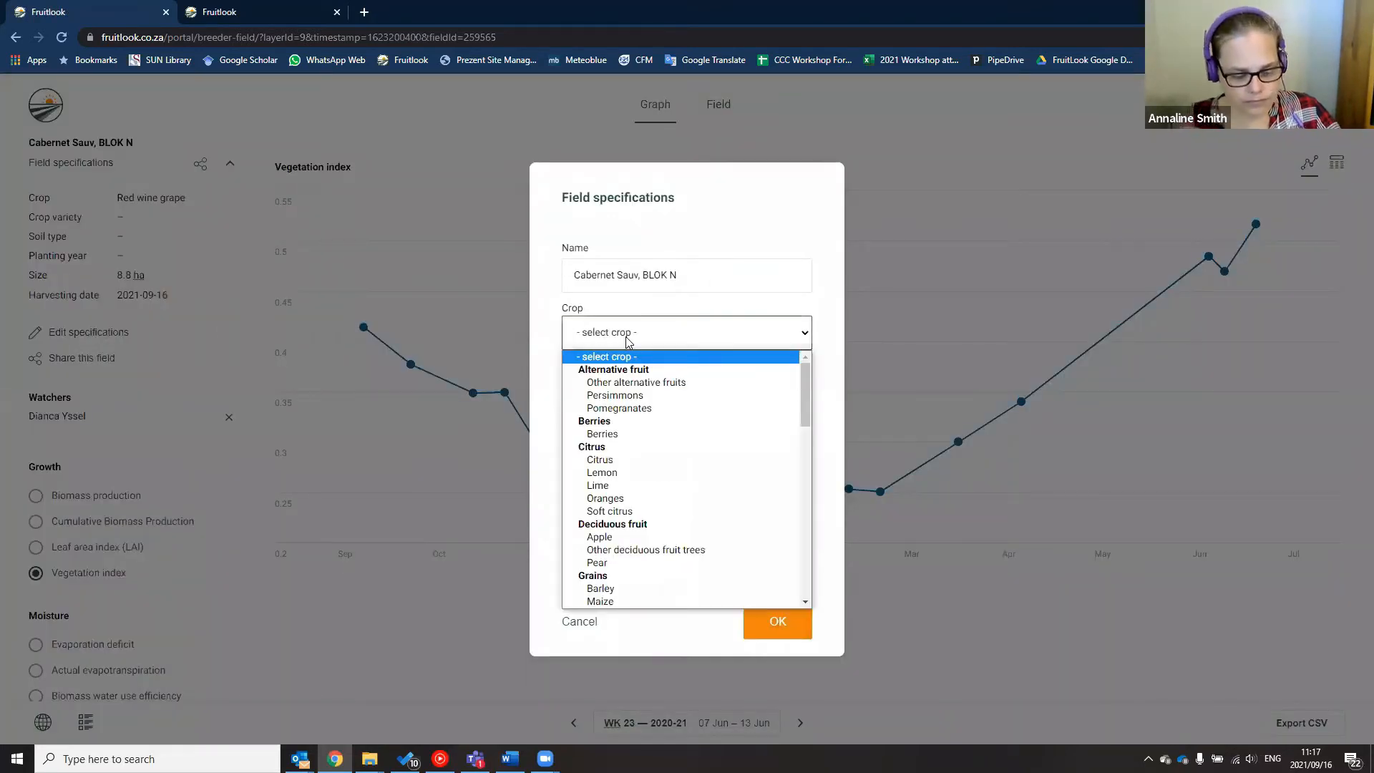
{"action": "key", "text": "r"}
{"action": "key", "text": "r"}
{"action": "key", "text": "r"}
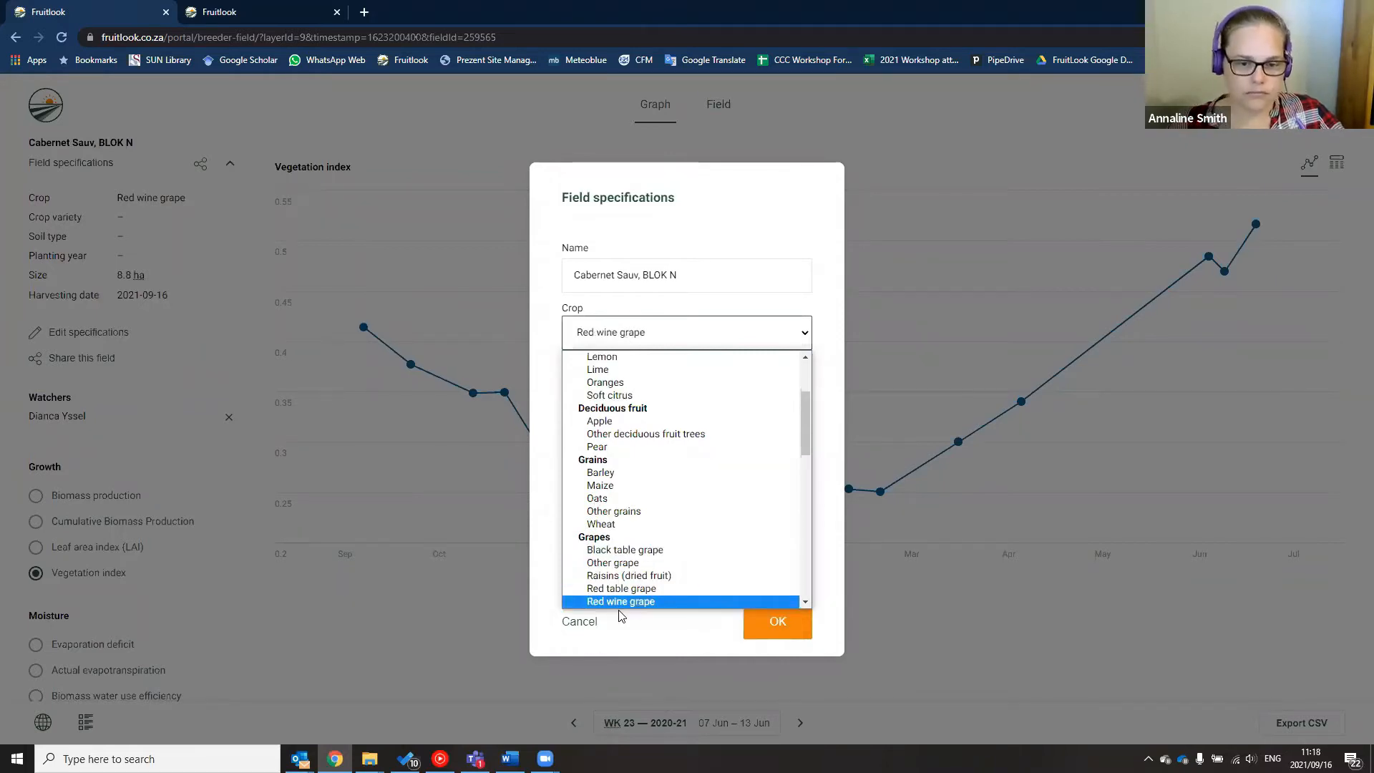
{"action": "left_click", "coordinate": [620, 607]}
{"action": "left_click", "coordinate": [630, 392]}
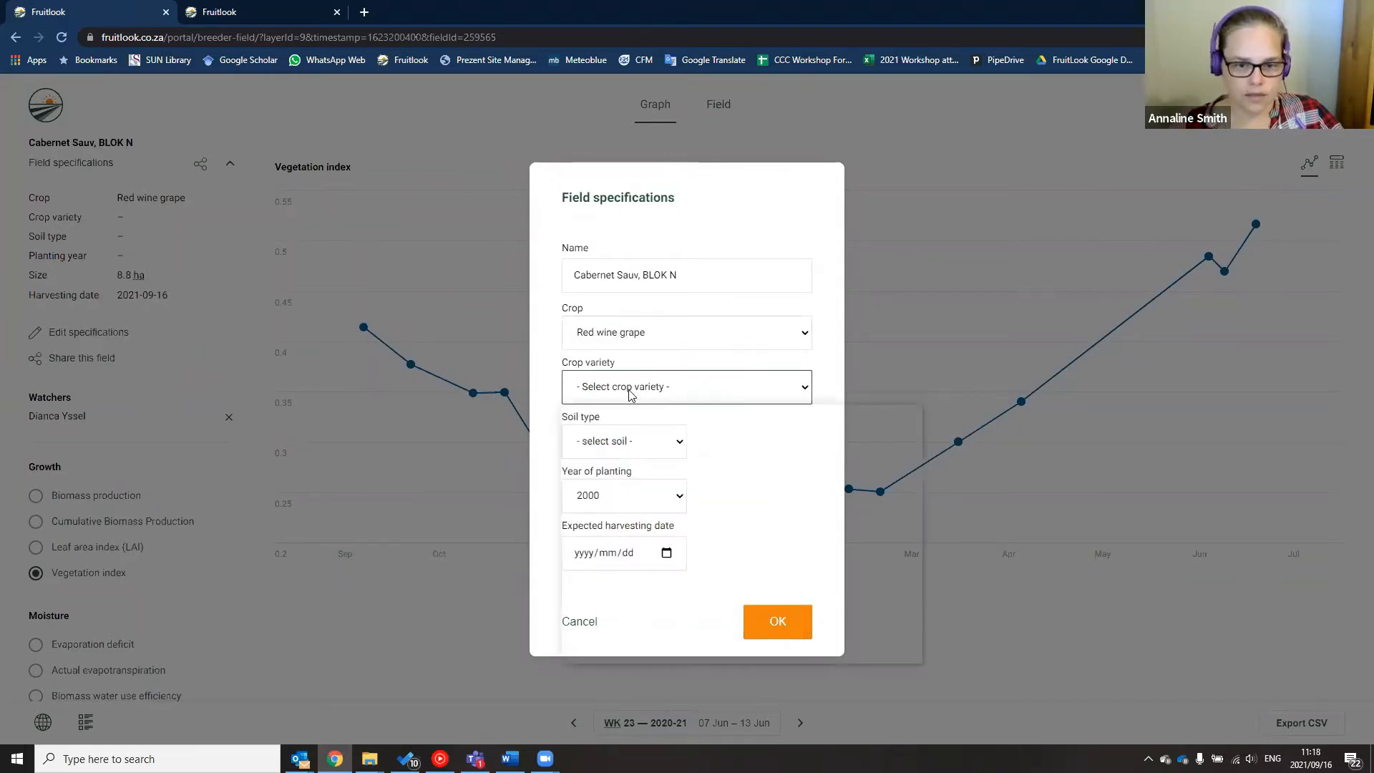
{"action": "scroll", "coordinate": [653, 454], "scroll_direction": "down", "scroll_amount": 10}
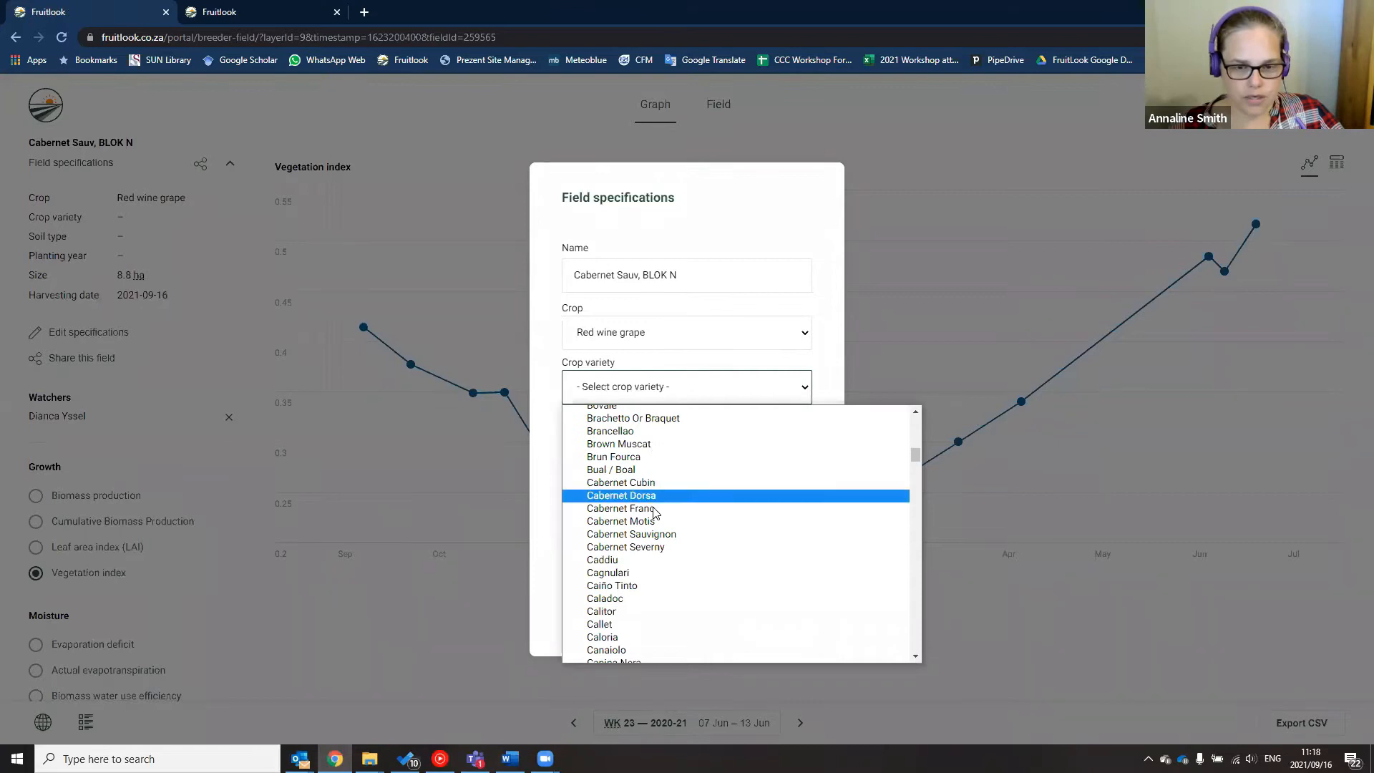
{"action": "left_click", "coordinate": [651, 533]}
Set Loam soil, planting year 2006 and harvesting date 2021-09-23, then save the specifications
{"action": "left_click", "coordinate": [648, 442]}
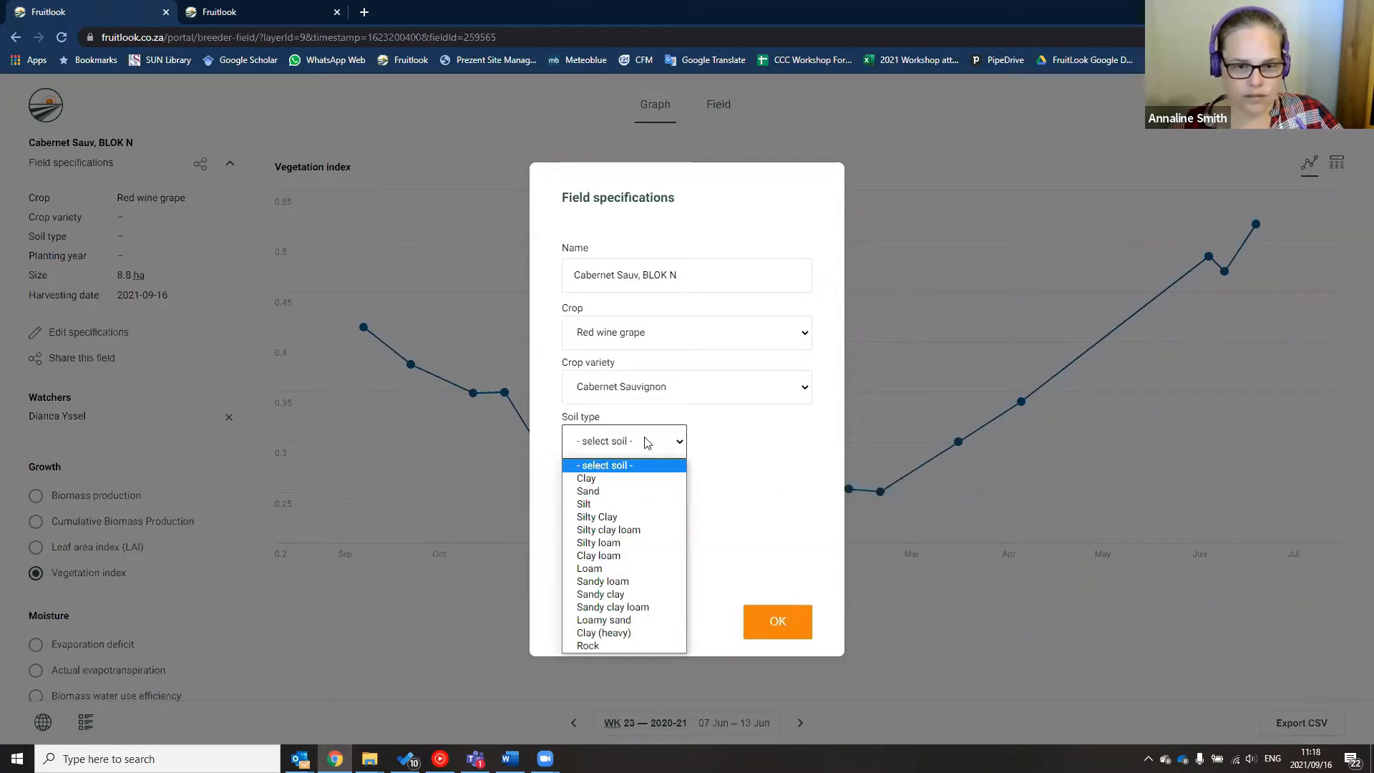
{"action": "left_click", "coordinate": [610, 569]}
{"action": "left_click", "coordinate": [602, 501]}
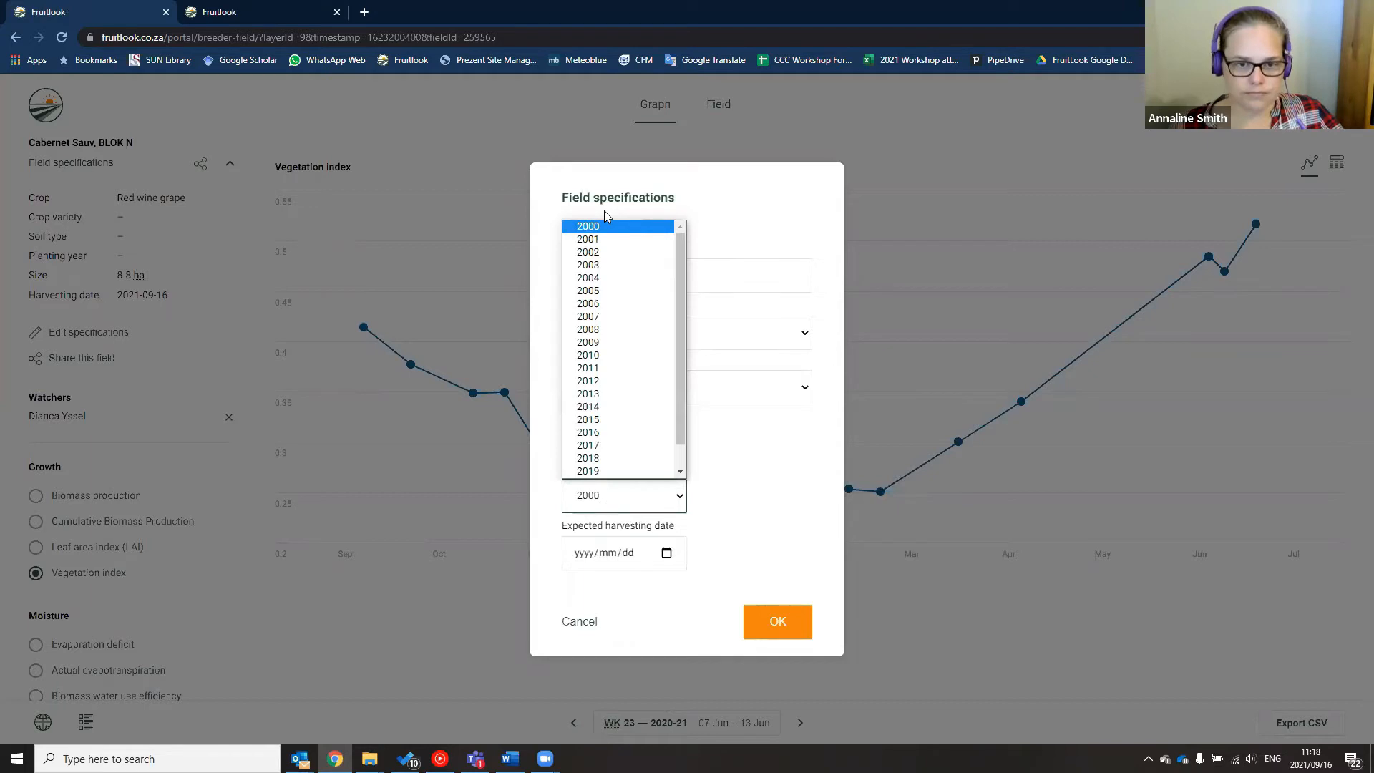
{"action": "left_click", "coordinate": [588, 303]}
{"action": "left_click", "coordinate": [629, 554]}
{"action": "left_click", "coordinate": [666, 553]}
{"action": "left_click", "coordinate": [659, 458]}
{"action": "left_click", "coordinate": [764, 628]}
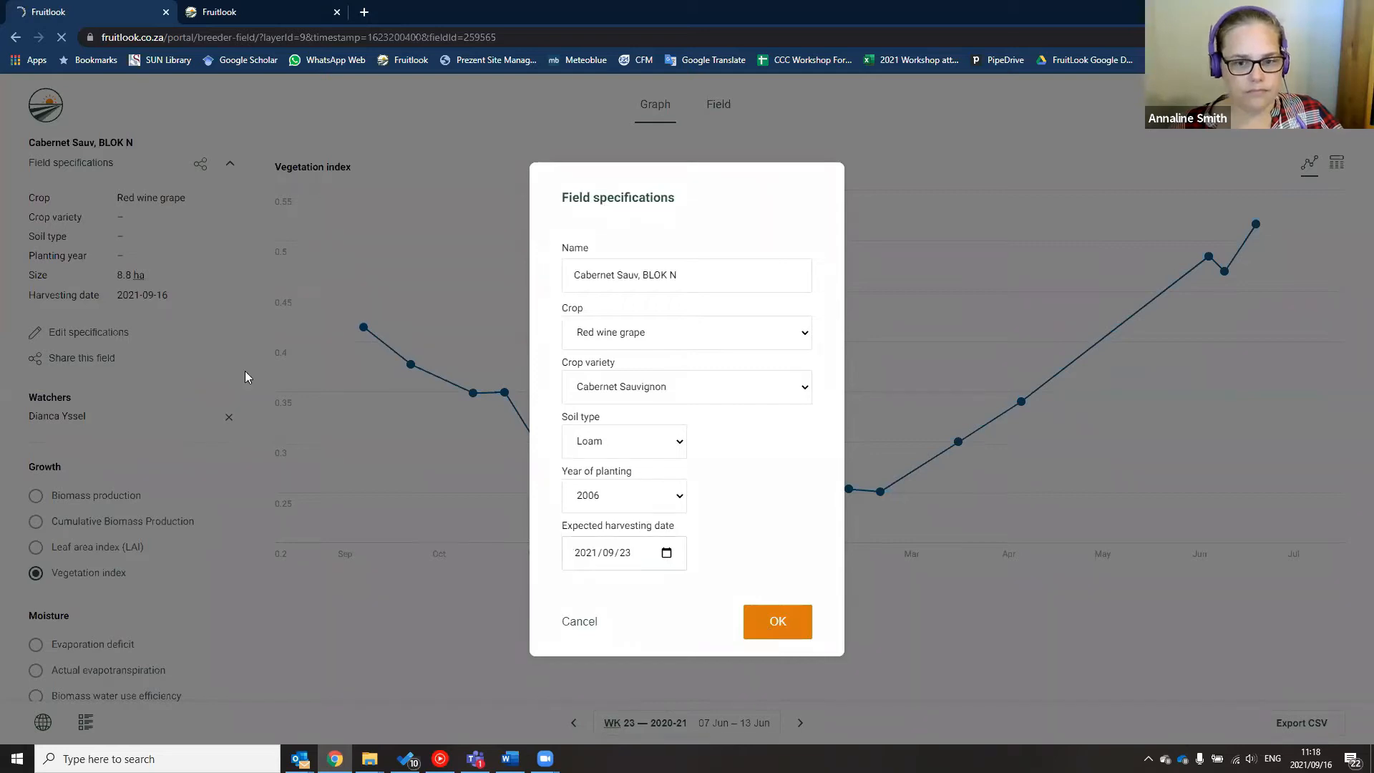
{"action": "left_click", "coordinate": [777, 632]}
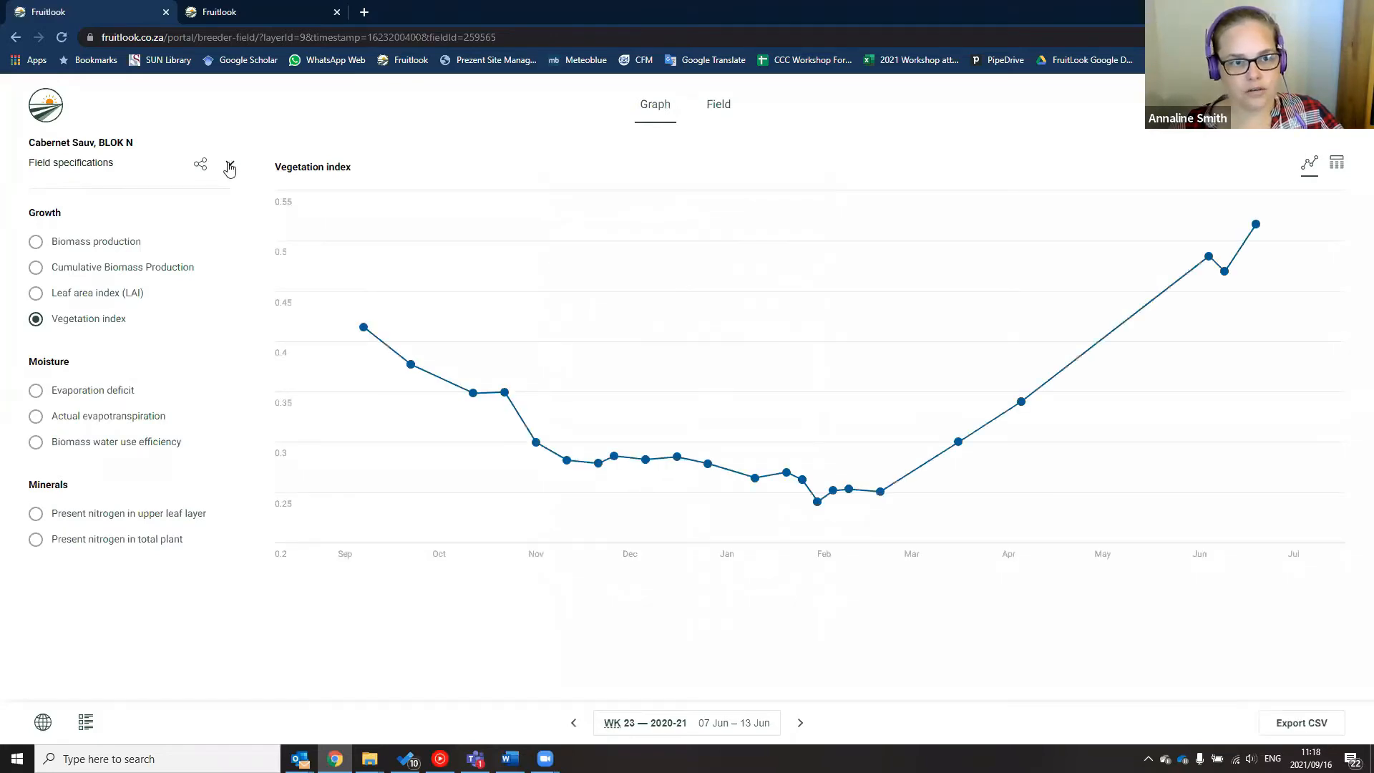
{"action": "left_click", "coordinate": [66, 163]}
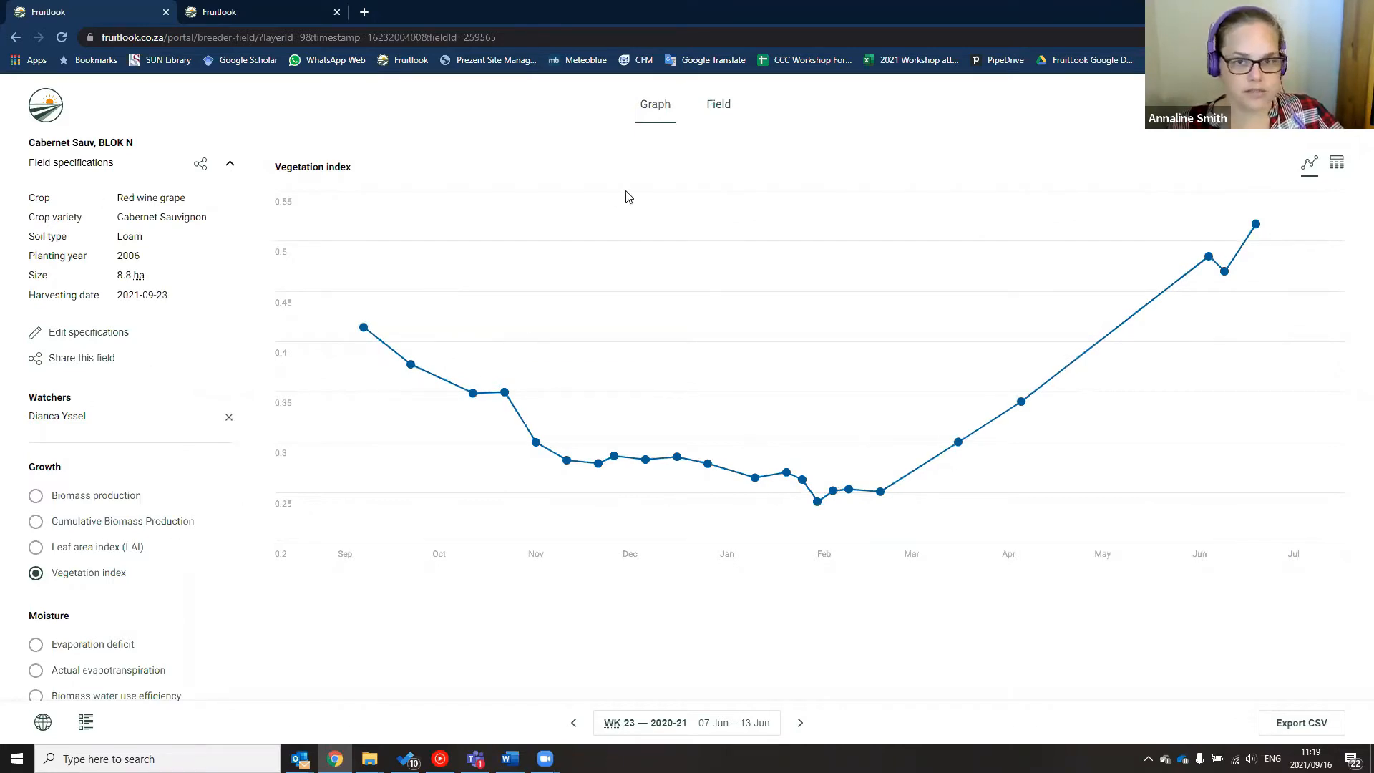
{"action": "mouse_move", "coordinate": [882, 492]}
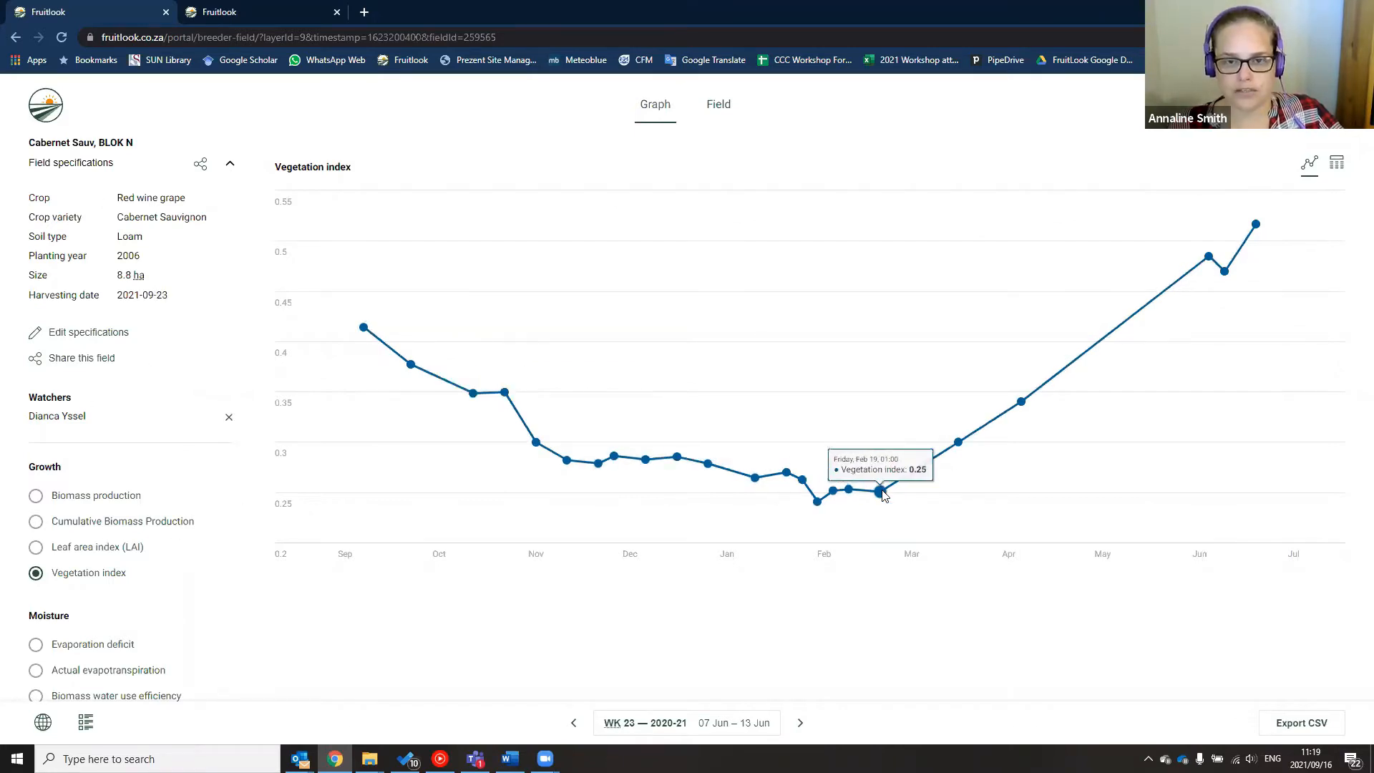
Open the field map and step the week back from WK 14 to WK 06 (08–14 Feb)
{"action": "left_click", "coordinate": [710, 105]}
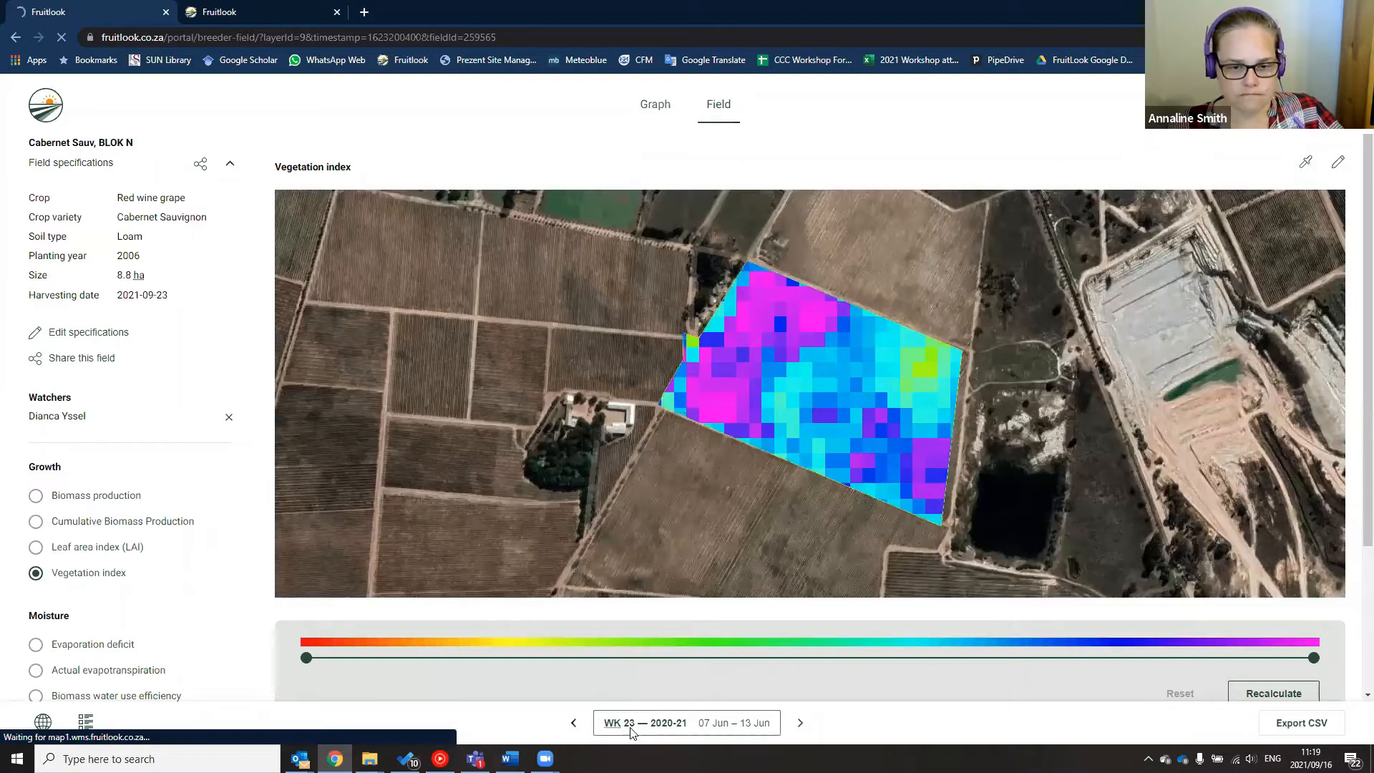
{"action": "left_click", "coordinate": [574, 724]}
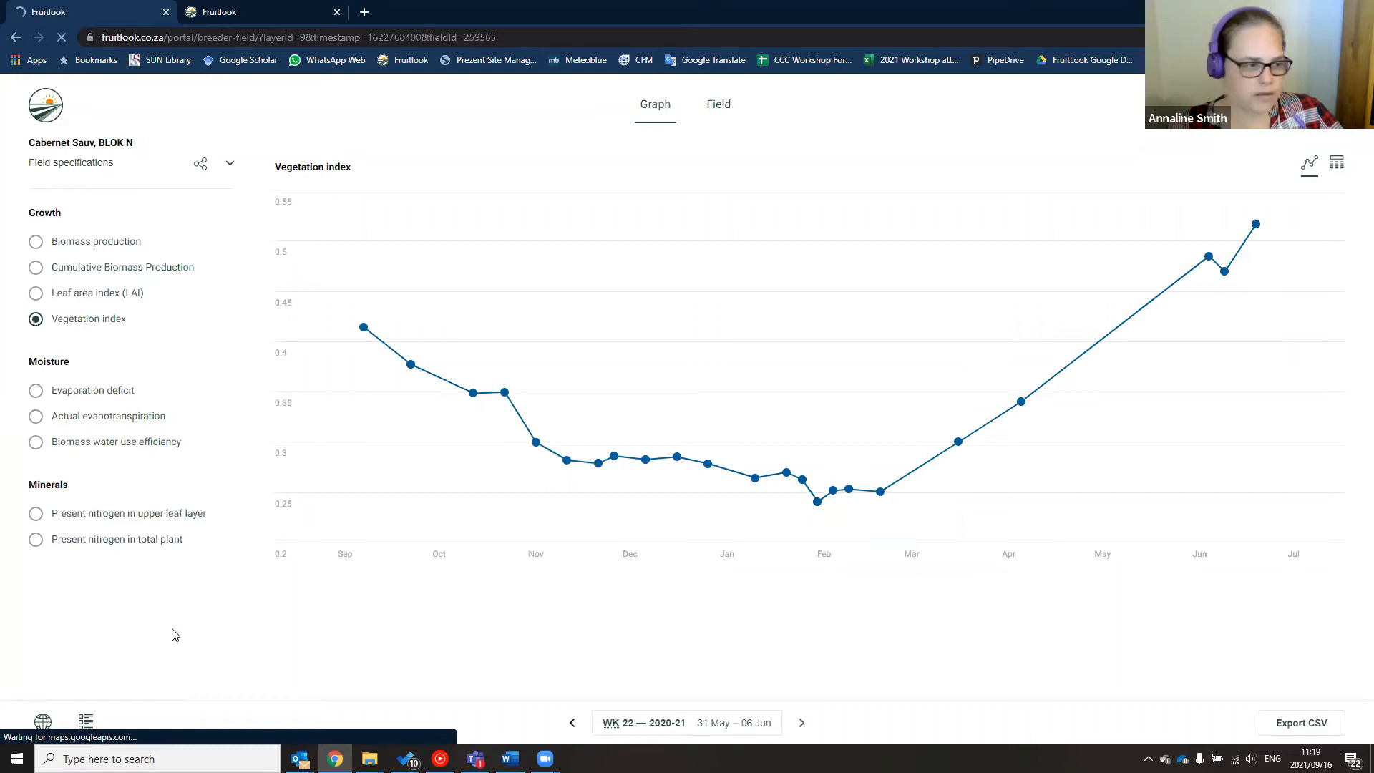
{"action": "left_click", "coordinate": [571, 724]}
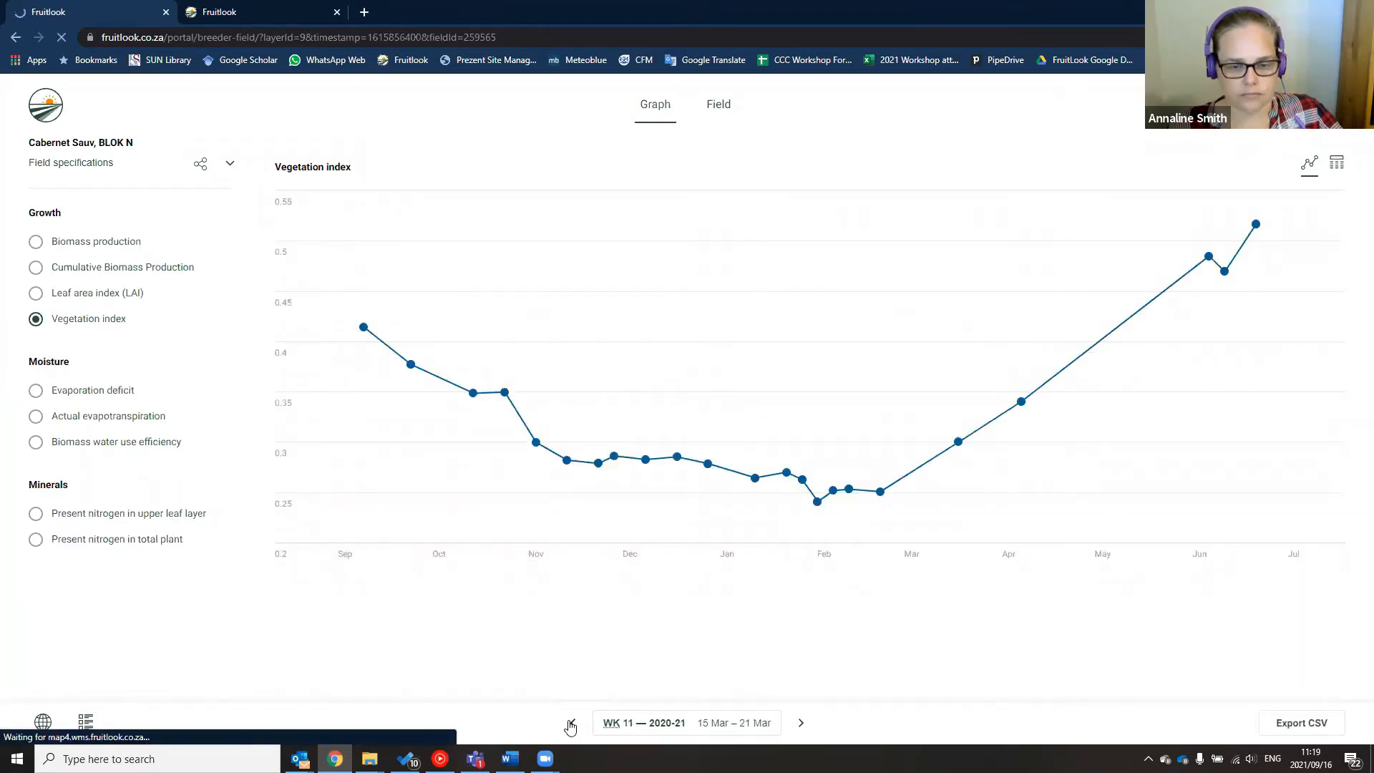
{"action": "left_click", "coordinate": [570, 724]}
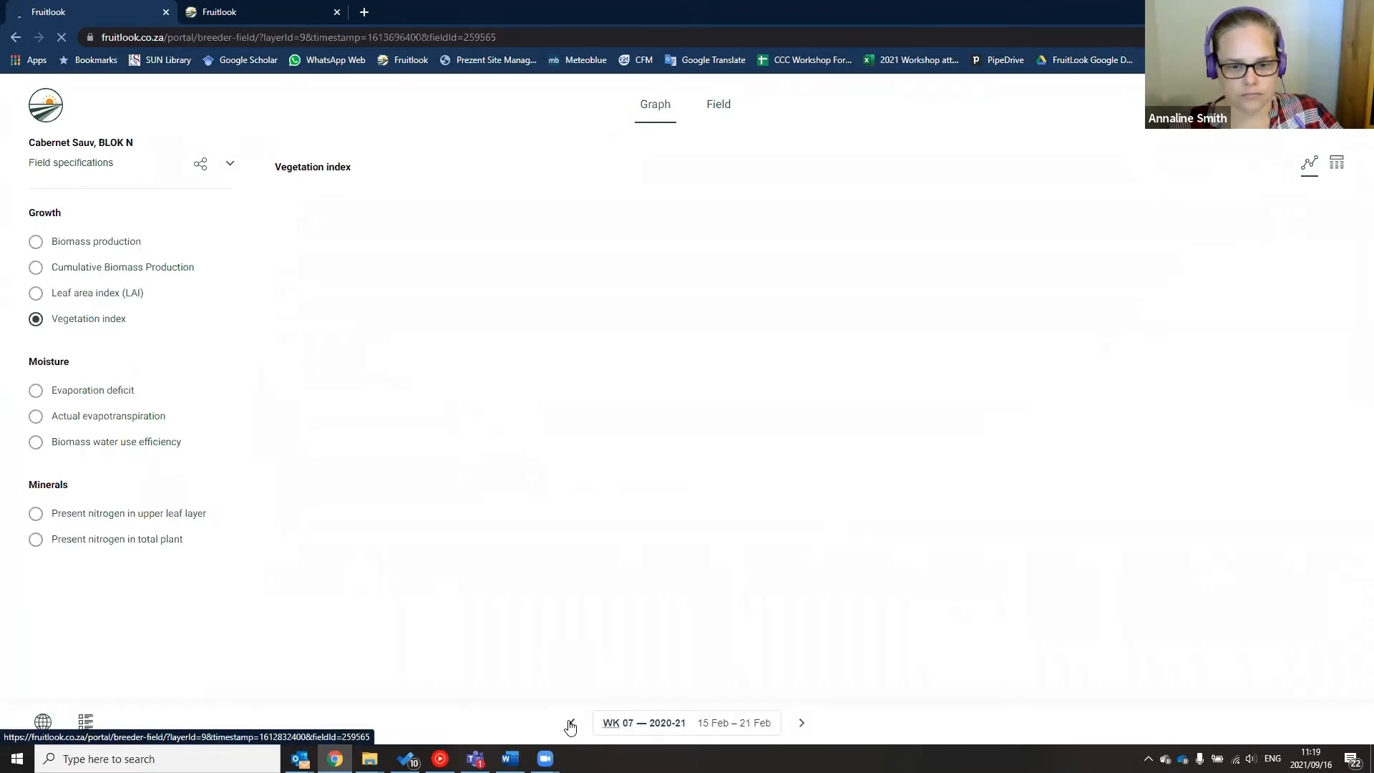
{"action": "left_click", "coordinate": [570, 724]}
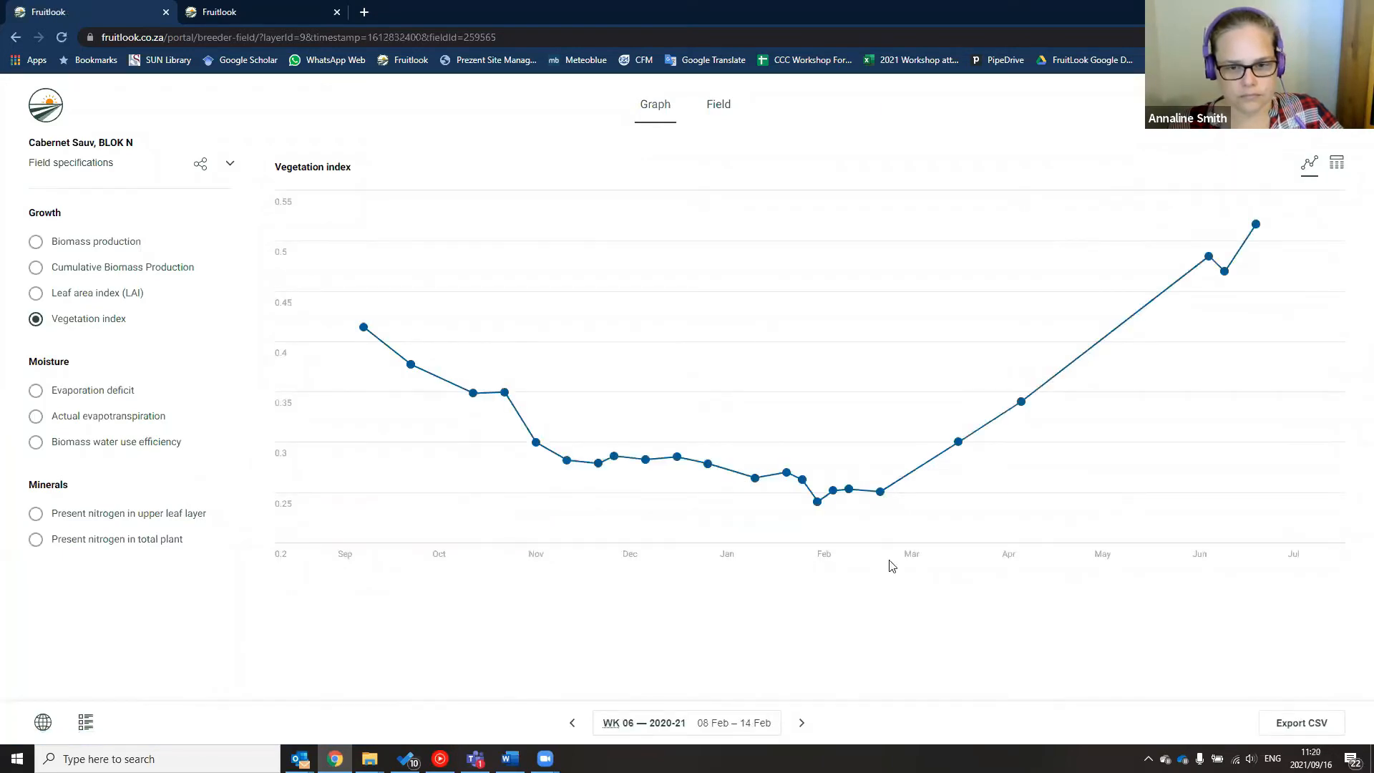
Read vegetation index values at five spots on the field map, then advance to WK 07 (15–21 Feb)
{"action": "mouse_move", "coordinate": [830, 503]}
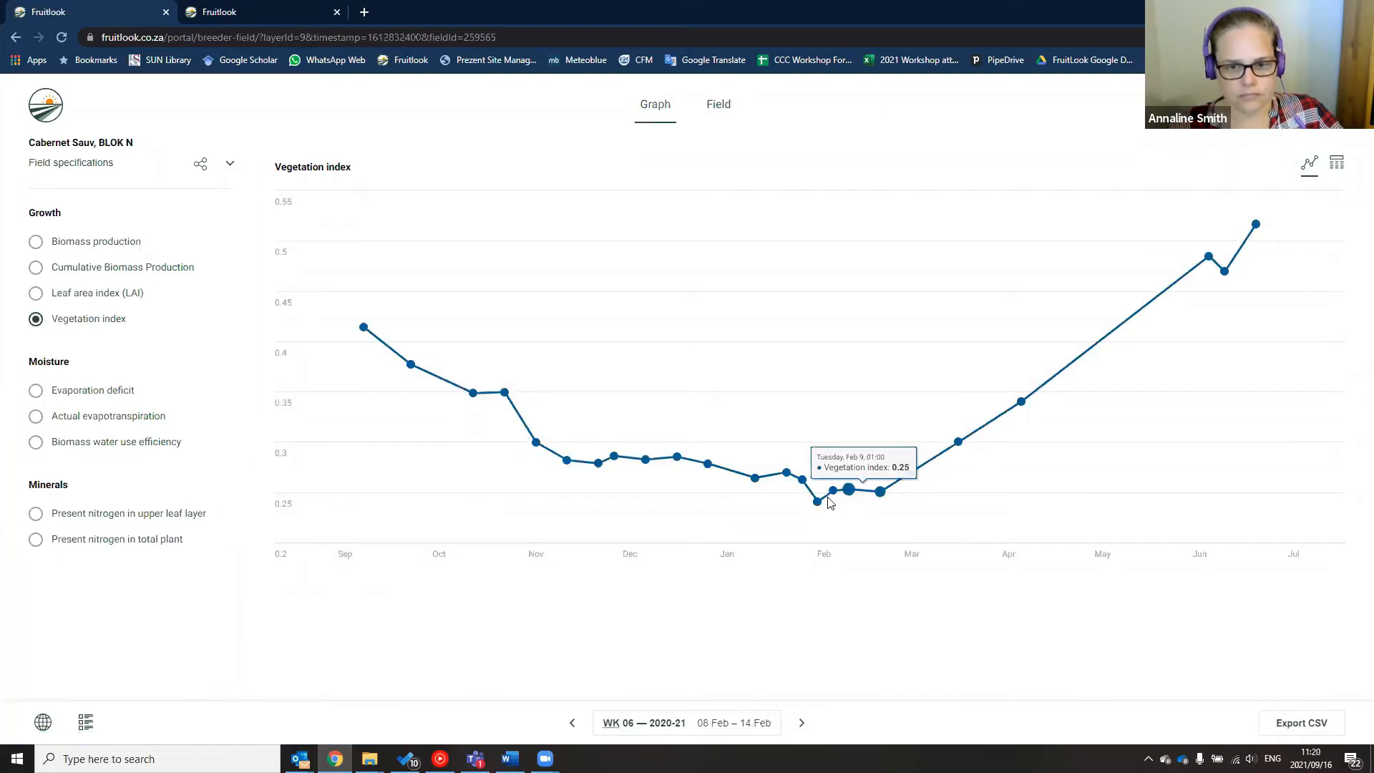
{"action": "left_click", "coordinate": [718, 105]}
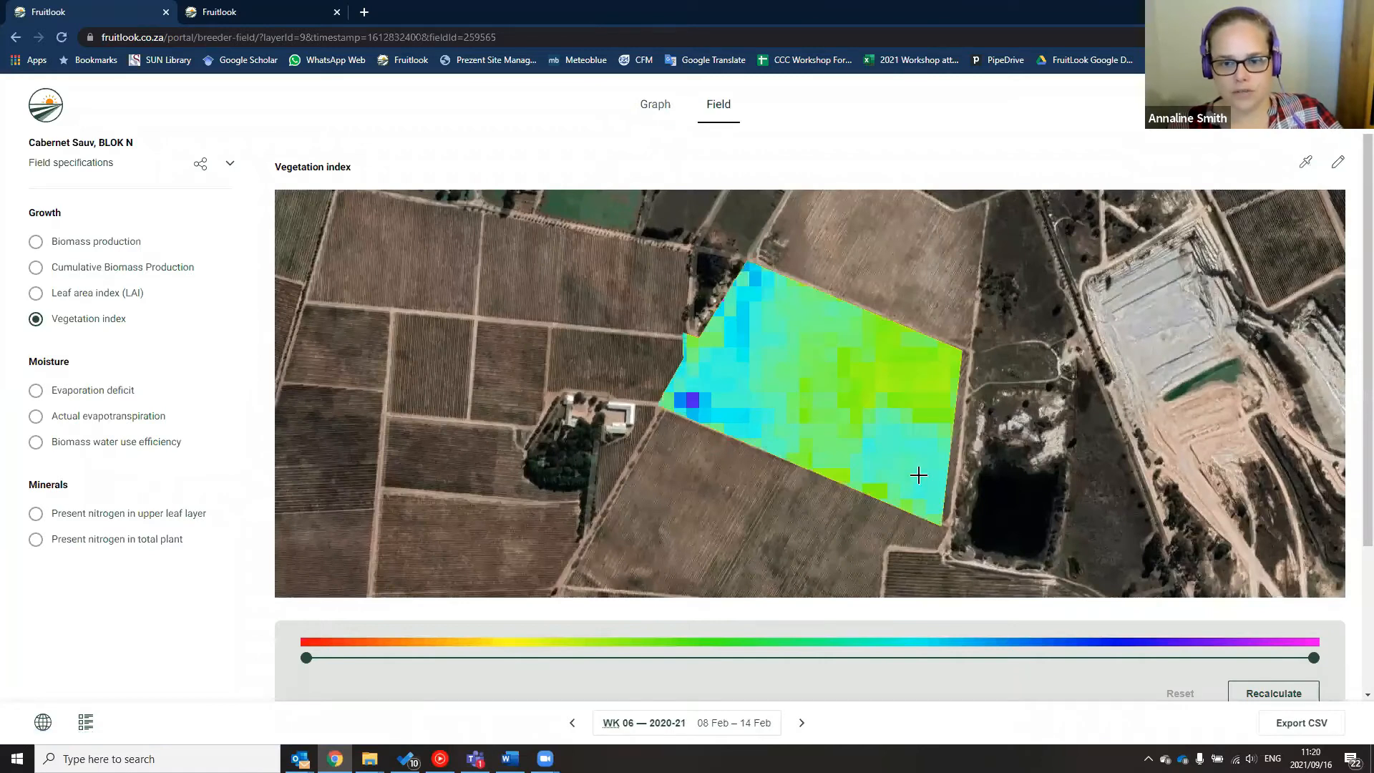
{"action": "left_click", "coordinate": [919, 475]}
{"action": "left_click", "coordinate": [923, 380]}
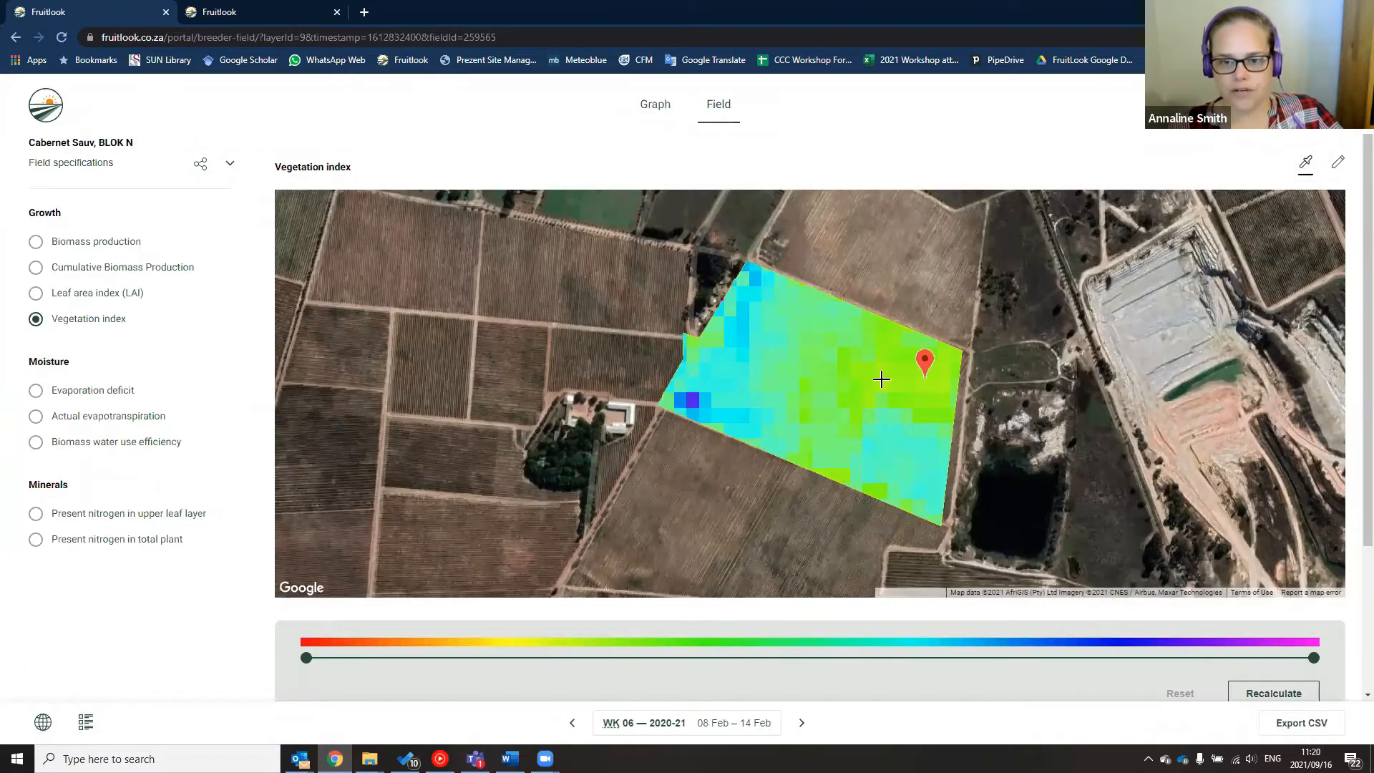
{"action": "left_click", "coordinate": [754, 379]}
{"action": "left_click", "coordinate": [707, 369]}
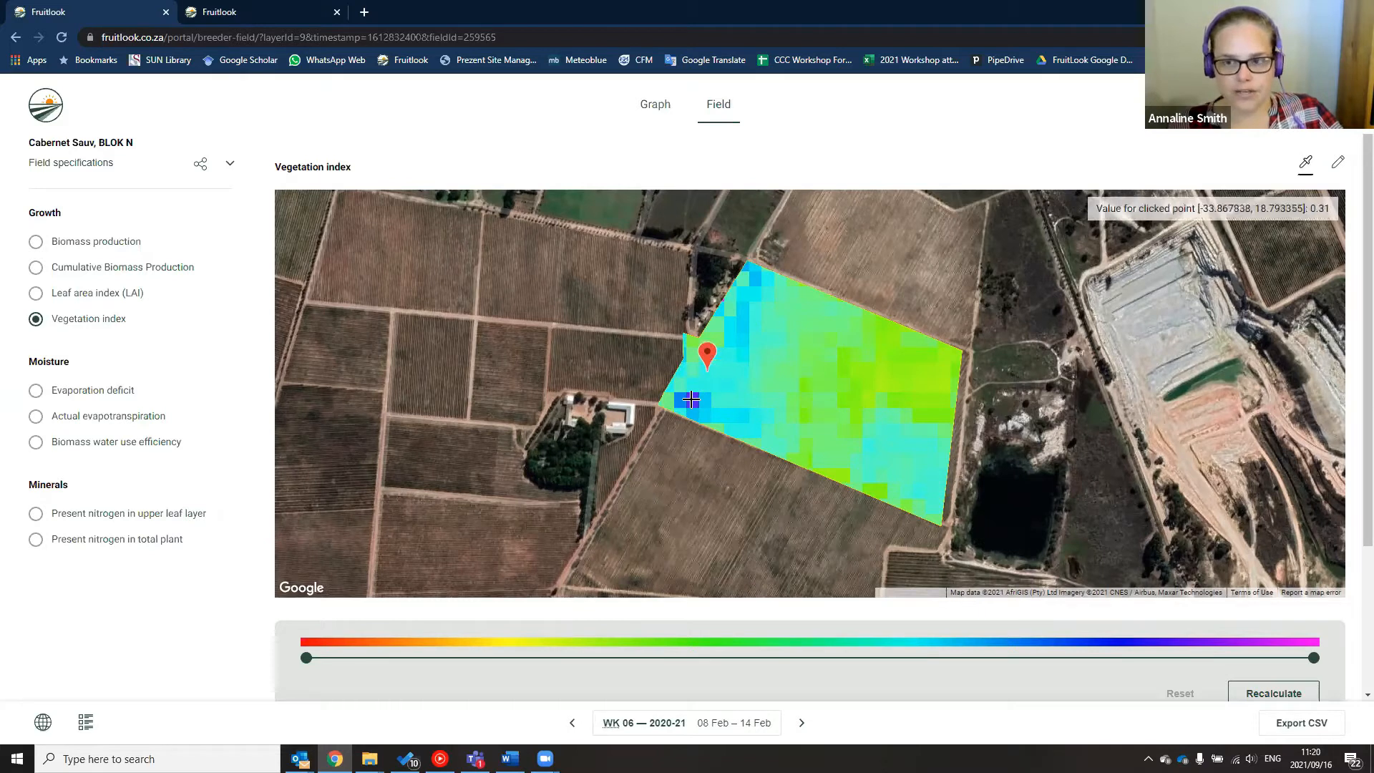
{"action": "left_click", "coordinate": [691, 397]}
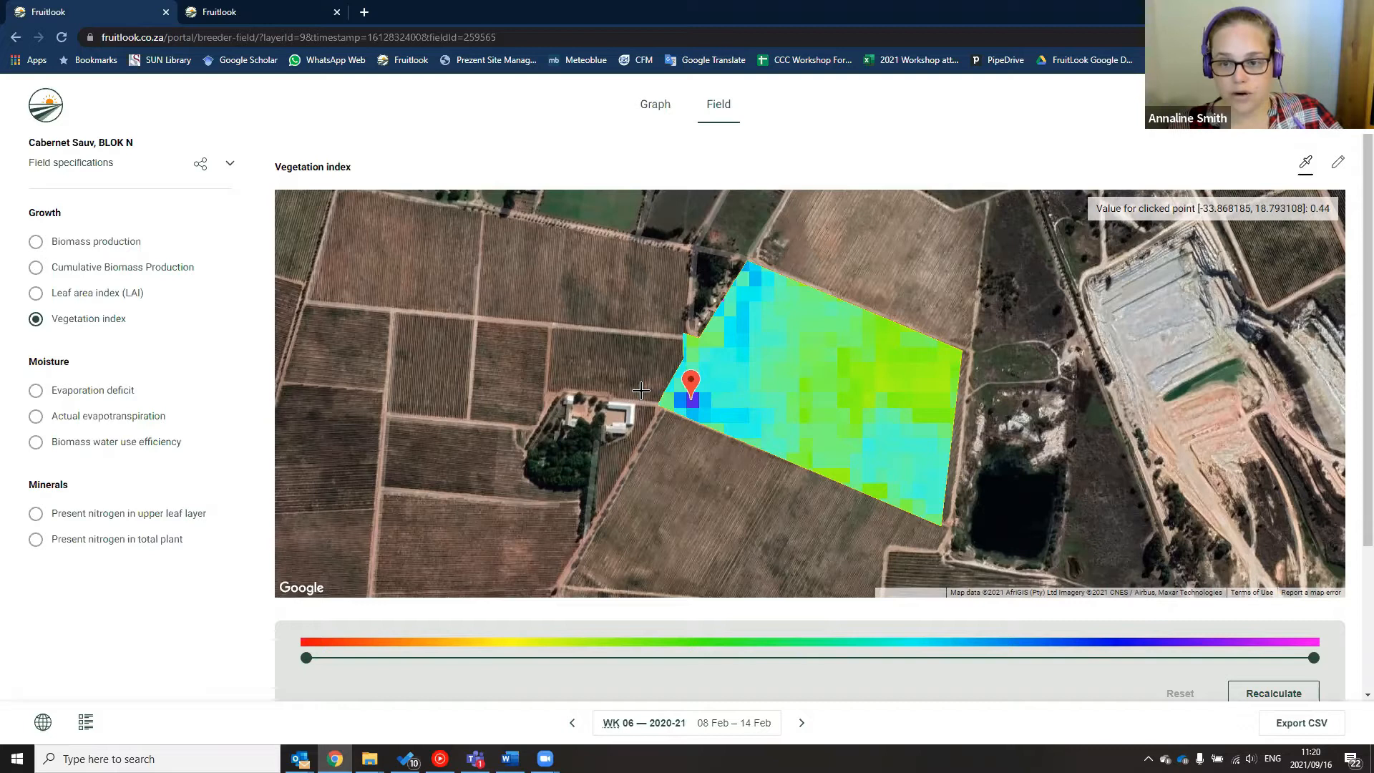
{"action": "left_click", "coordinate": [802, 723]}
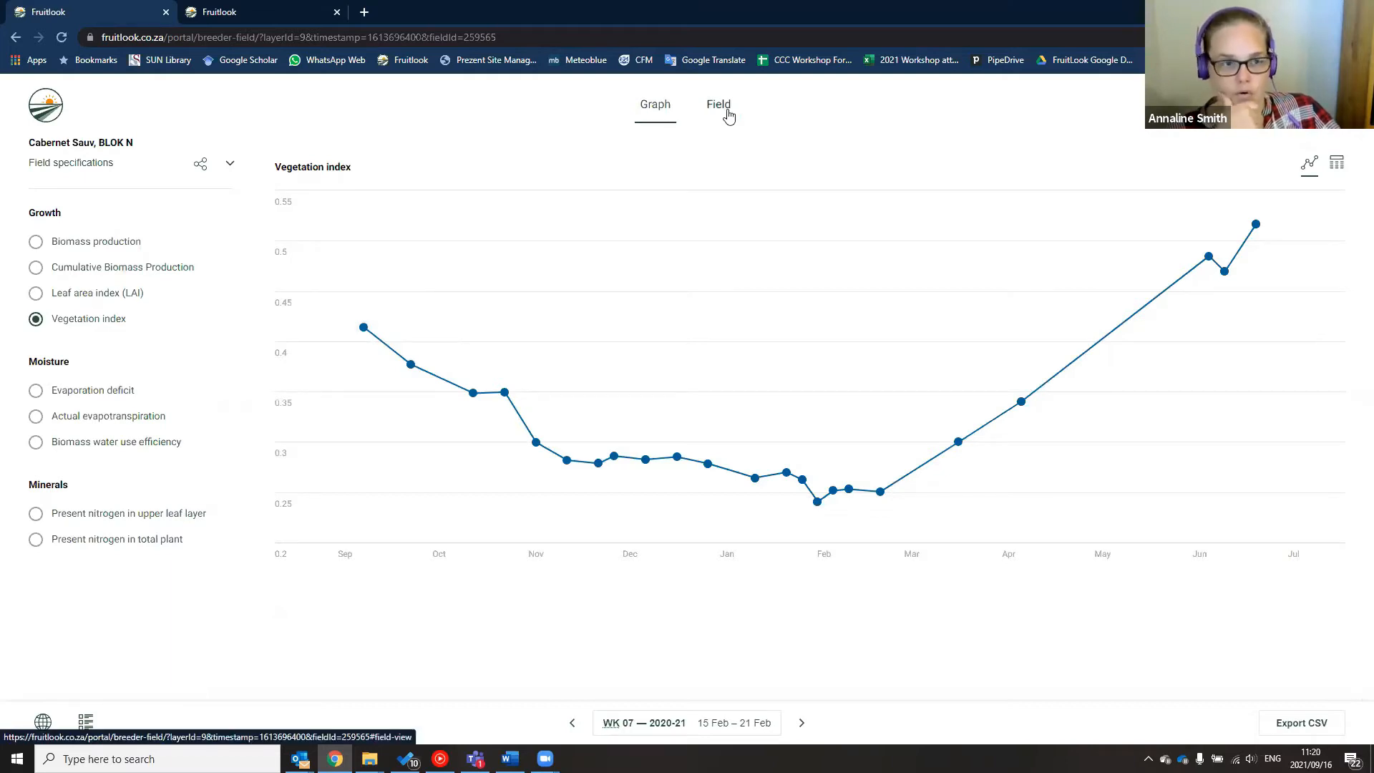
Go back to the My Fields satellite map for week 30 with the field list showing
{"action": "mouse_move", "coordinate": [780, 409]}
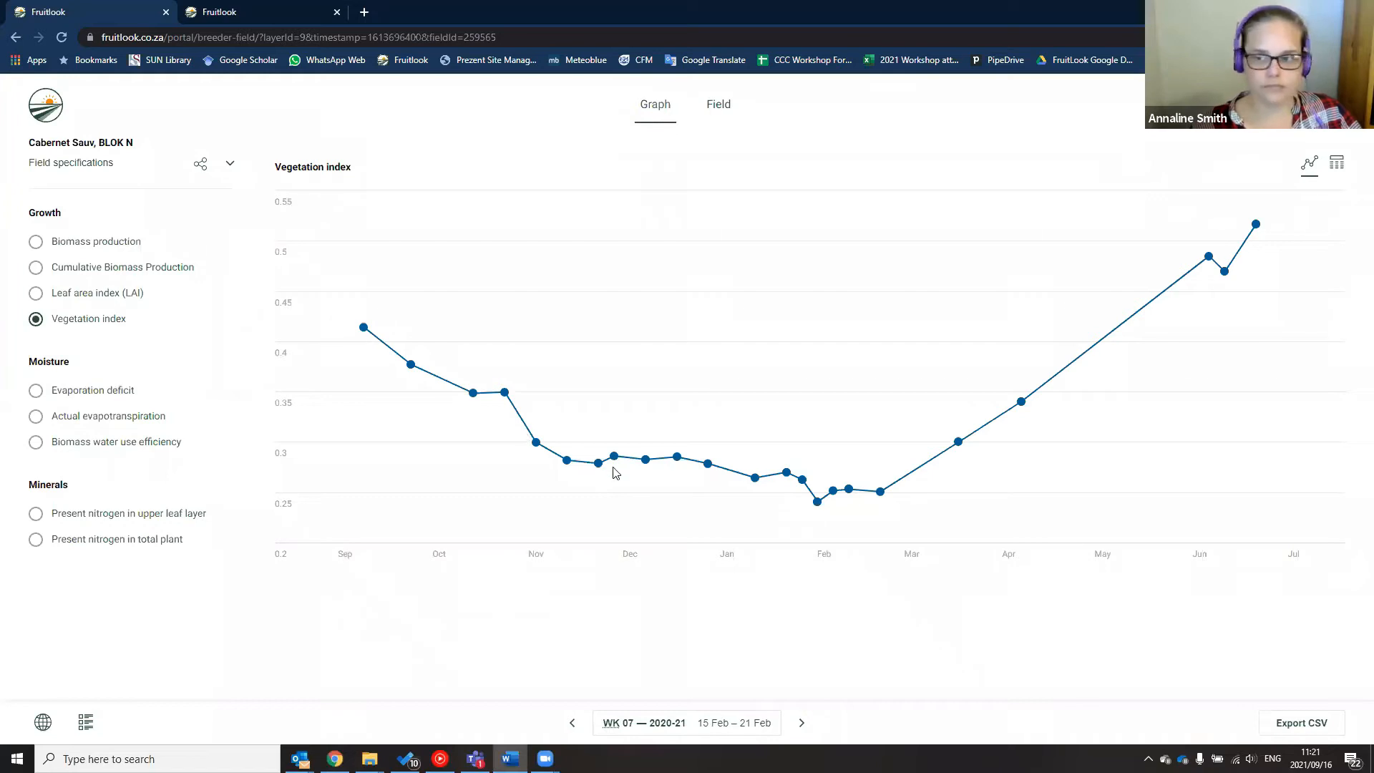
{"action": "left_click", "coordinate": [40, 724]}
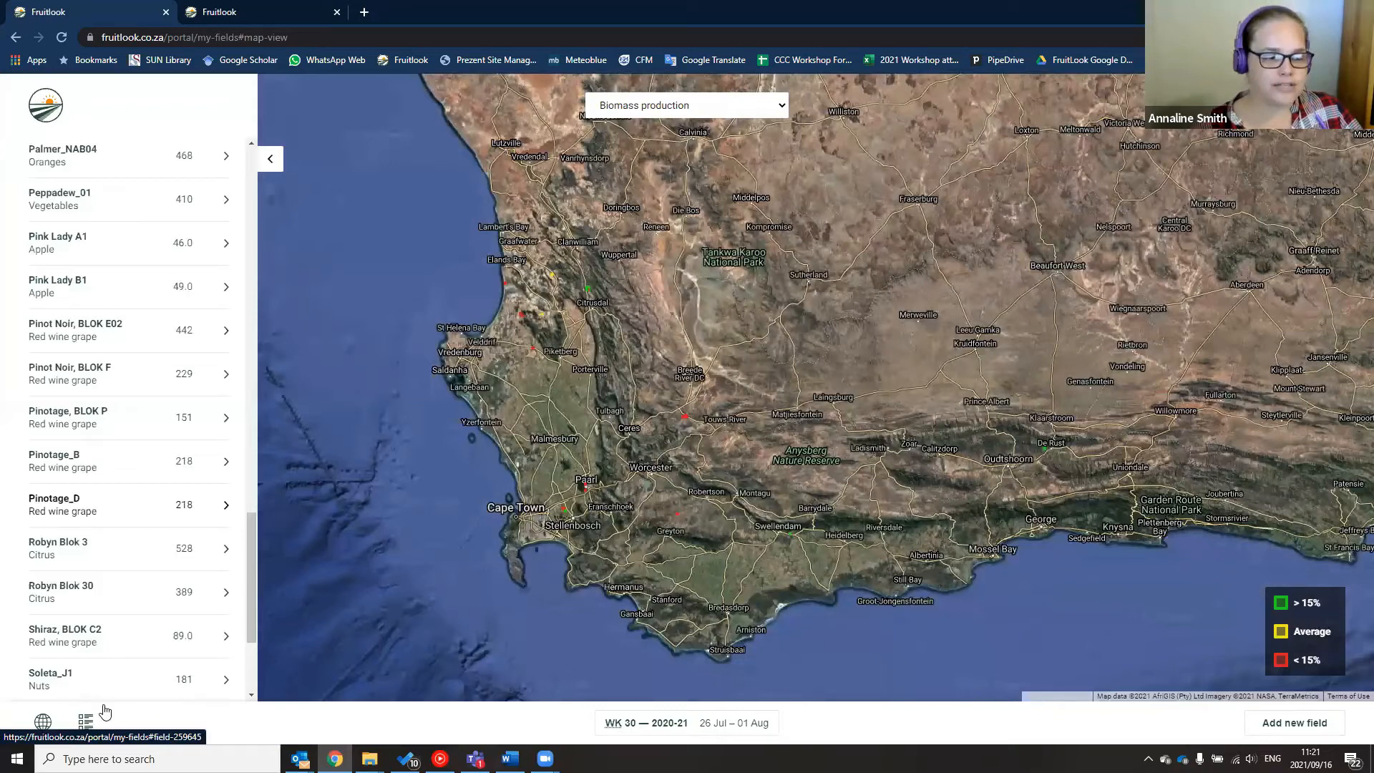
Collapse the field list so the week 30 Biomass production map fills the view
{"action": "left_click", "coordinate": [85, 722]}
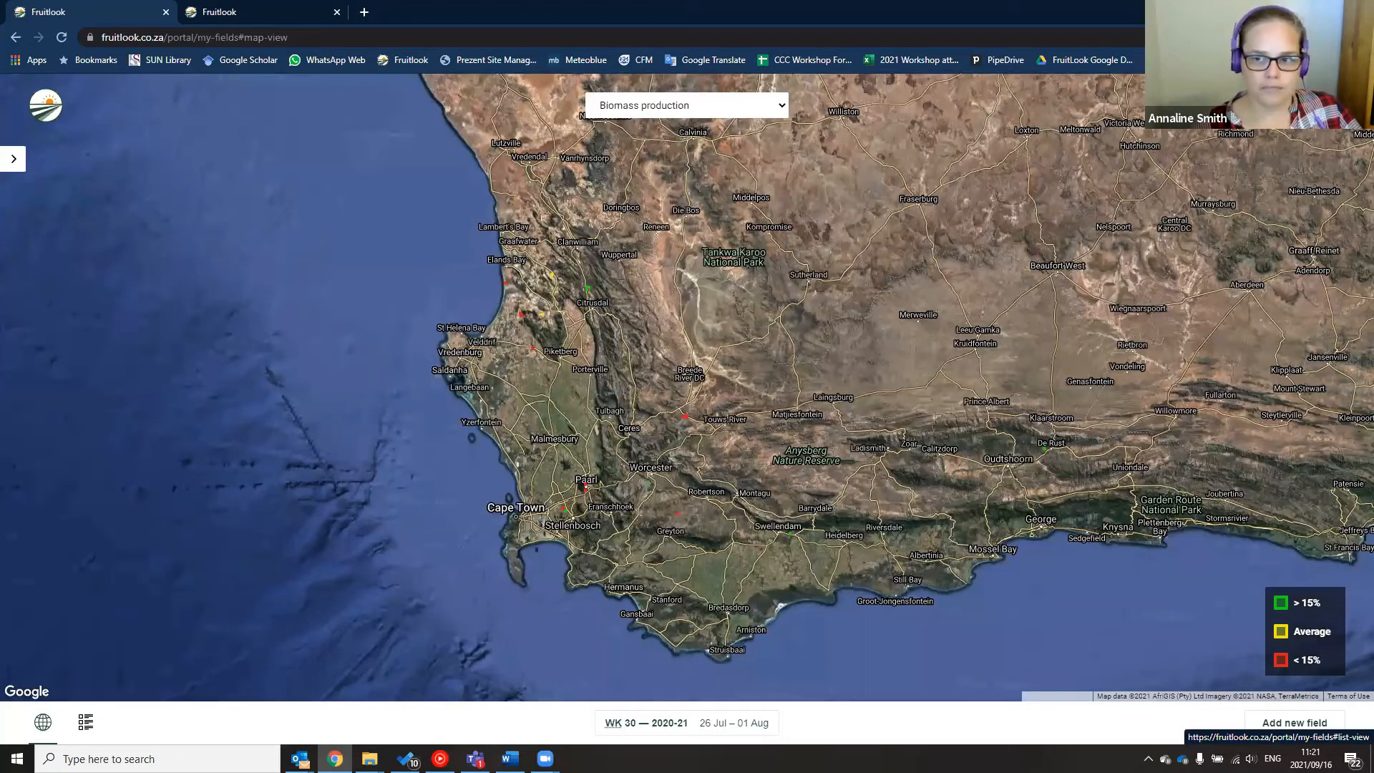
Show all fields in the week 30 table, opening then closing the Autumn Gold 33 row's actions
{"action": "left_click", "coordinate": [1325, 213]}
{"action": "left_click", "coordinate": [1321, 210]}
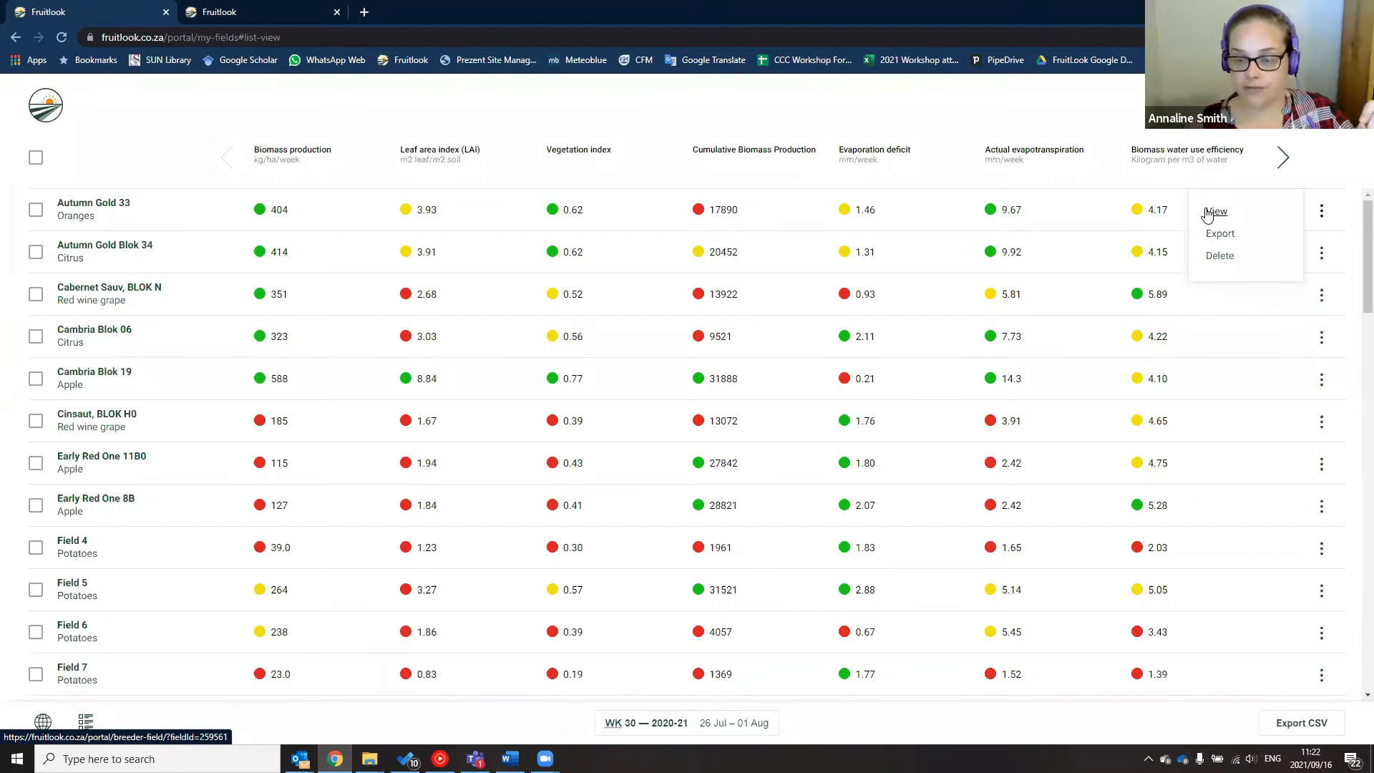
{"action": "scroll", "coordinate": [1214, 218], "scroll_direction": "down", "scroll_amount": 1}
{"action": "scroll", "coordinate": [1214, 218], "scroll_direction": "down", "scroll_amount": 1}
{"action": "scroll", "coordinate": [1214, 233], "scroll_direction": "up", "scroll_amount": 2}
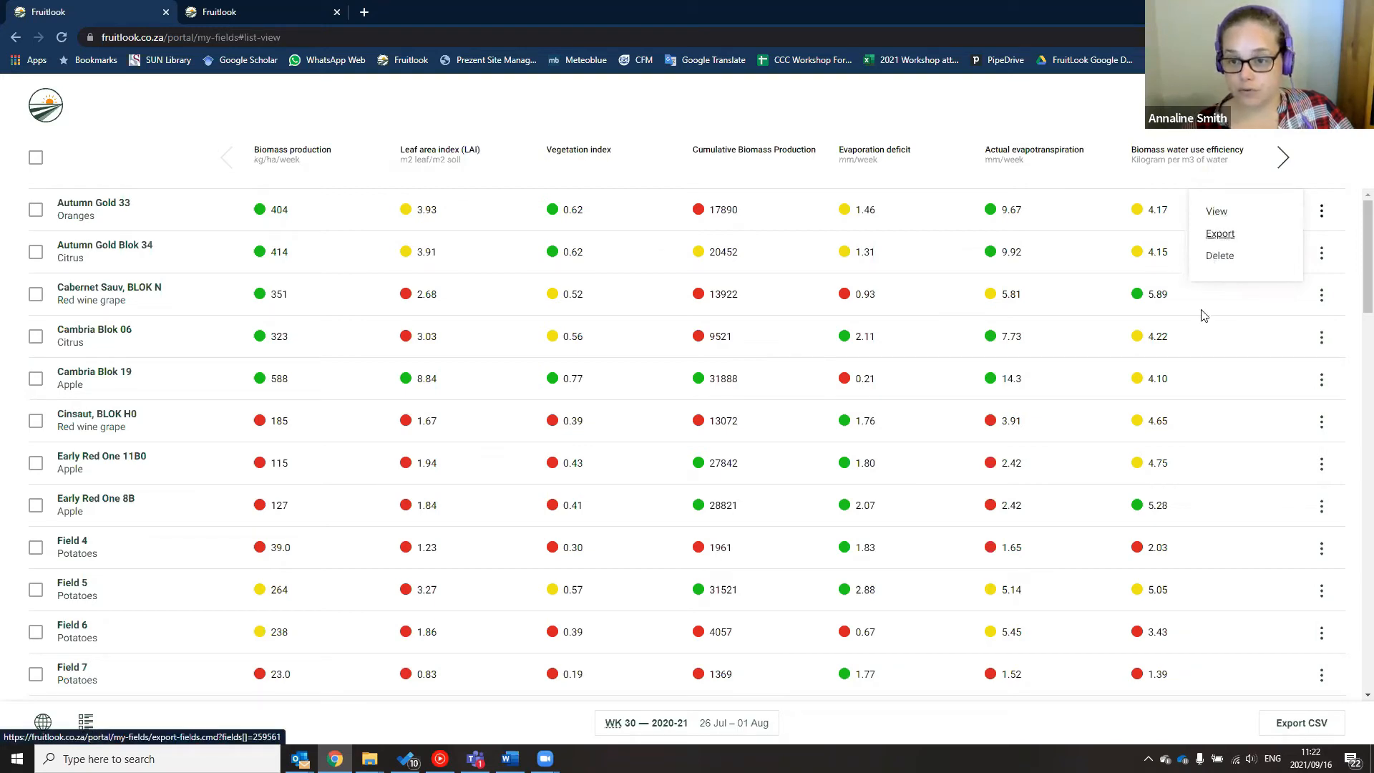
{"action": "left_click", "coordinate": [325, 426]}
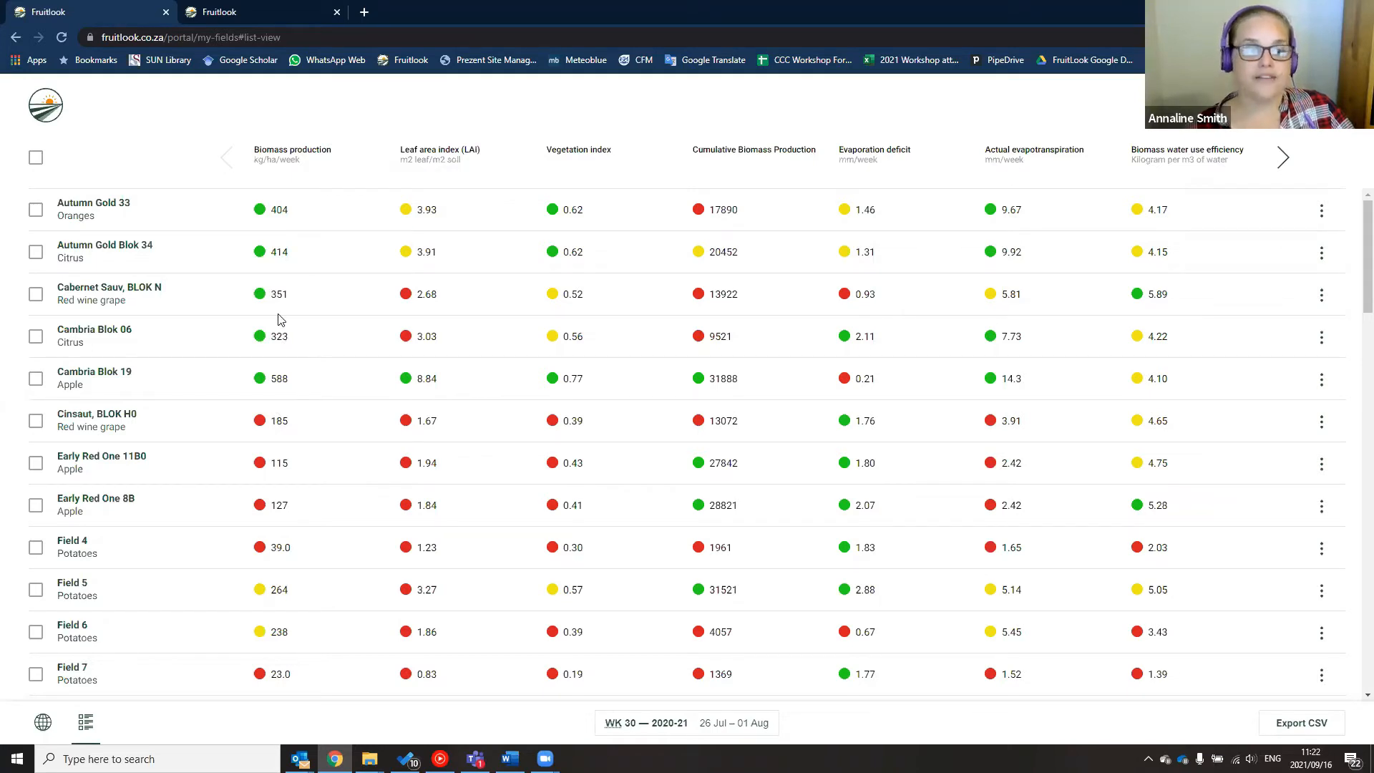
{"action": "scroll", "coordinate": [115, 396], "scroll_direction": "down", "scroll_amount": 2}
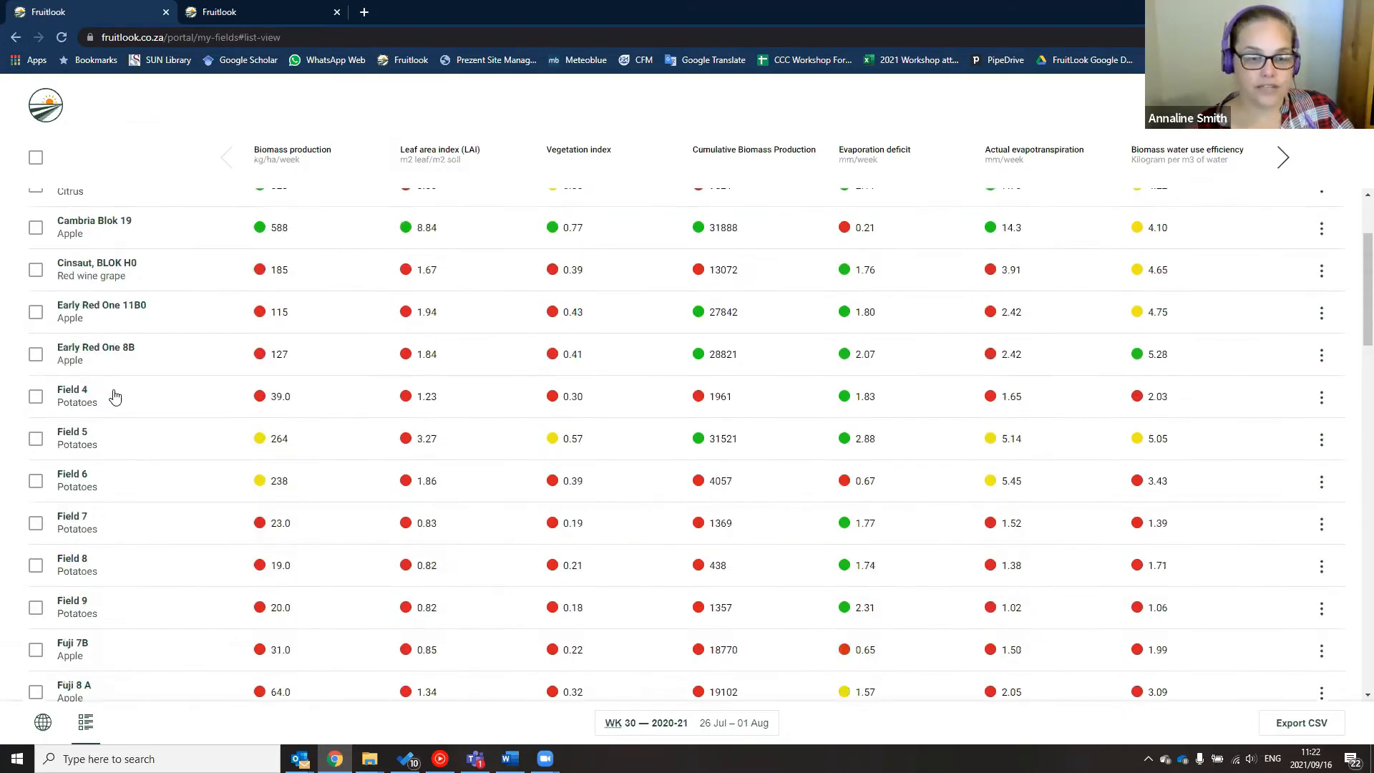
{"action": "scroll", "coordinate": [114, 395], "scroll_direction": "up", "scroll_amount": 1}
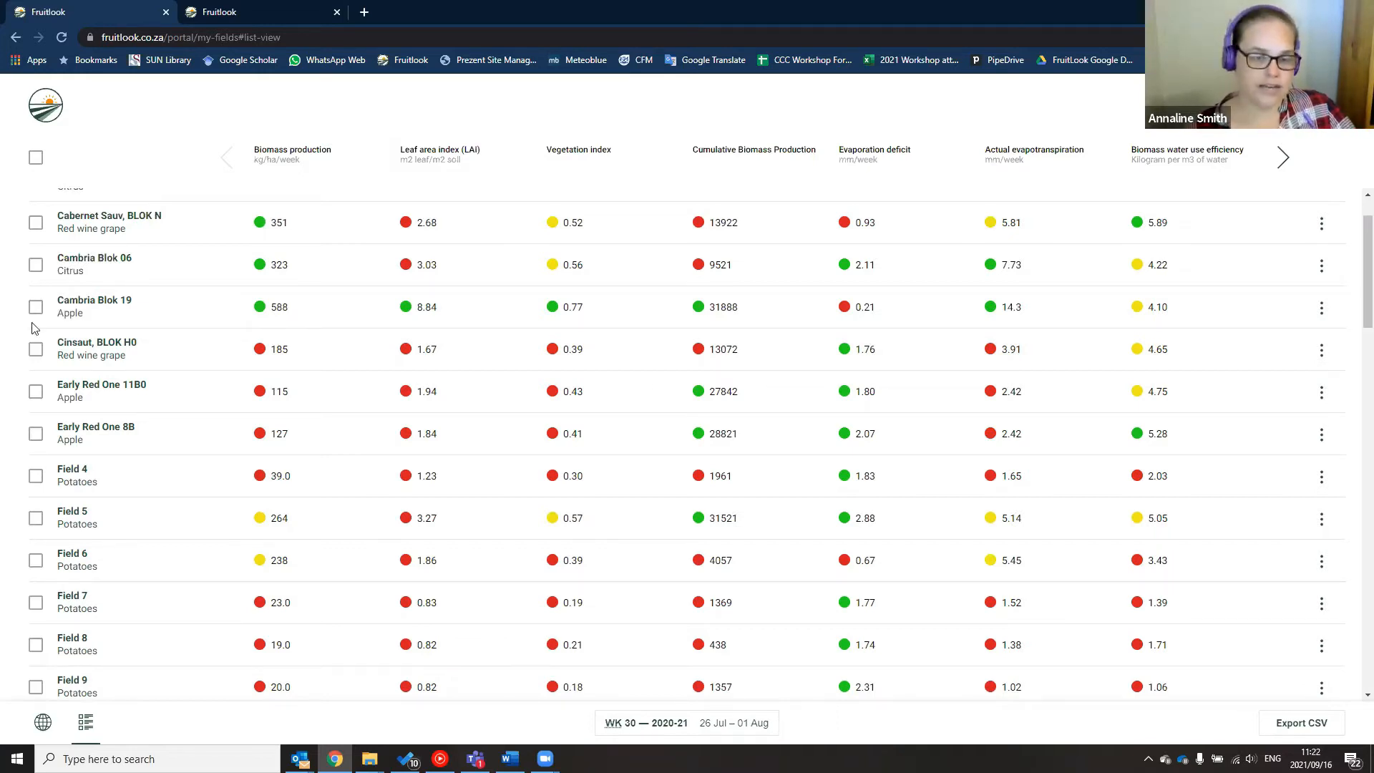
{"action": "scroll", "coordinate": [440, 377], "scroll_direction": "up", "scroll_amount": 1}
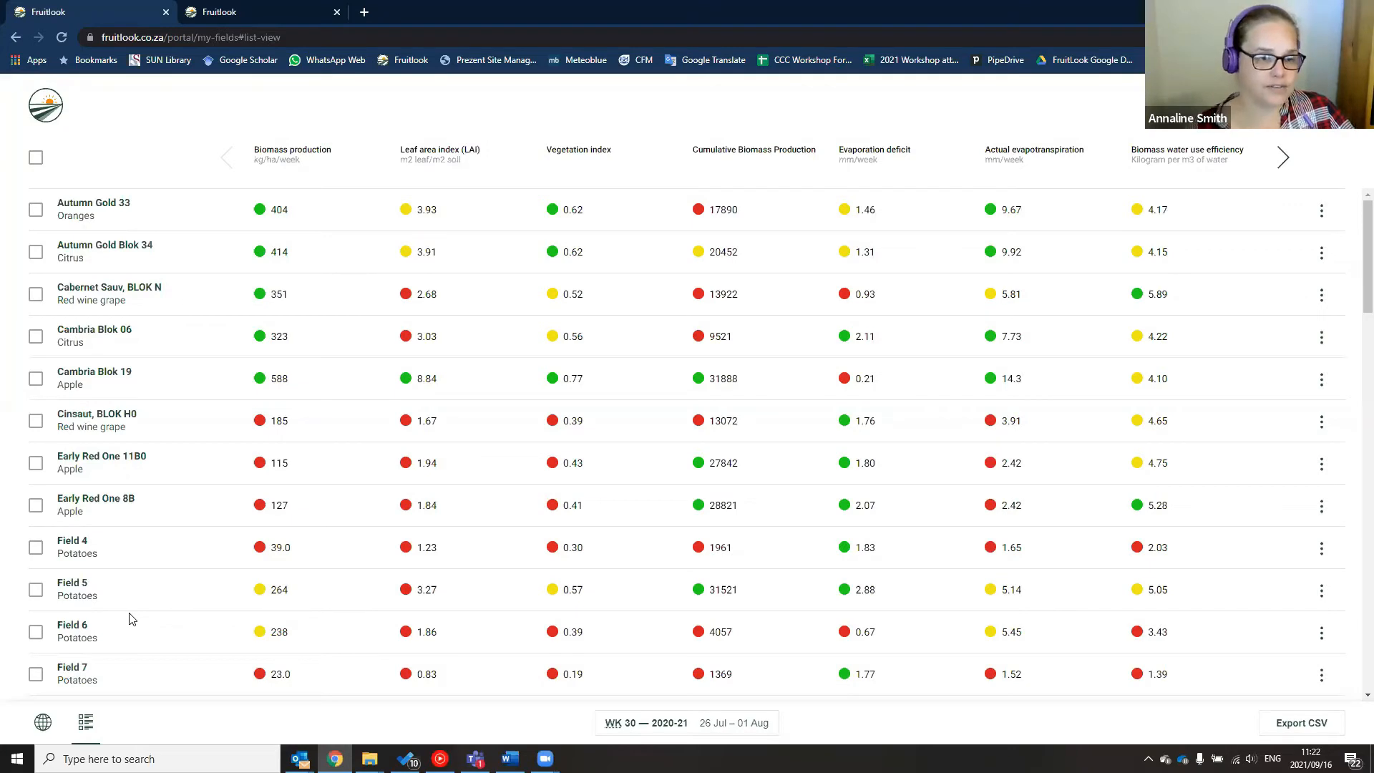
{"action": "scroll", "coordinate": [183, 460], "scroll_direction": "down", "scroll_amount": 1}
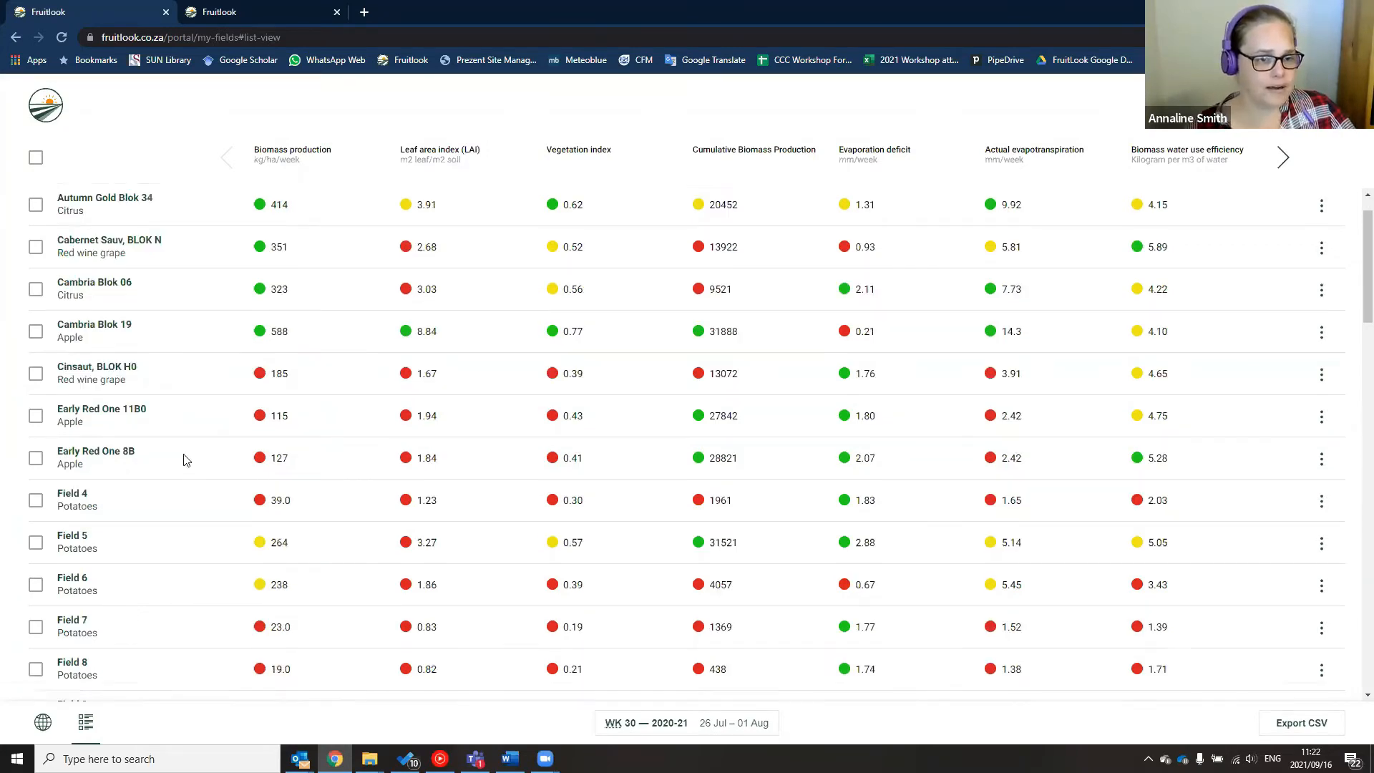
{"action": "scroll", "coordinate": [183, 460], "scroll_direction": "down", "scroll_amount": 1}
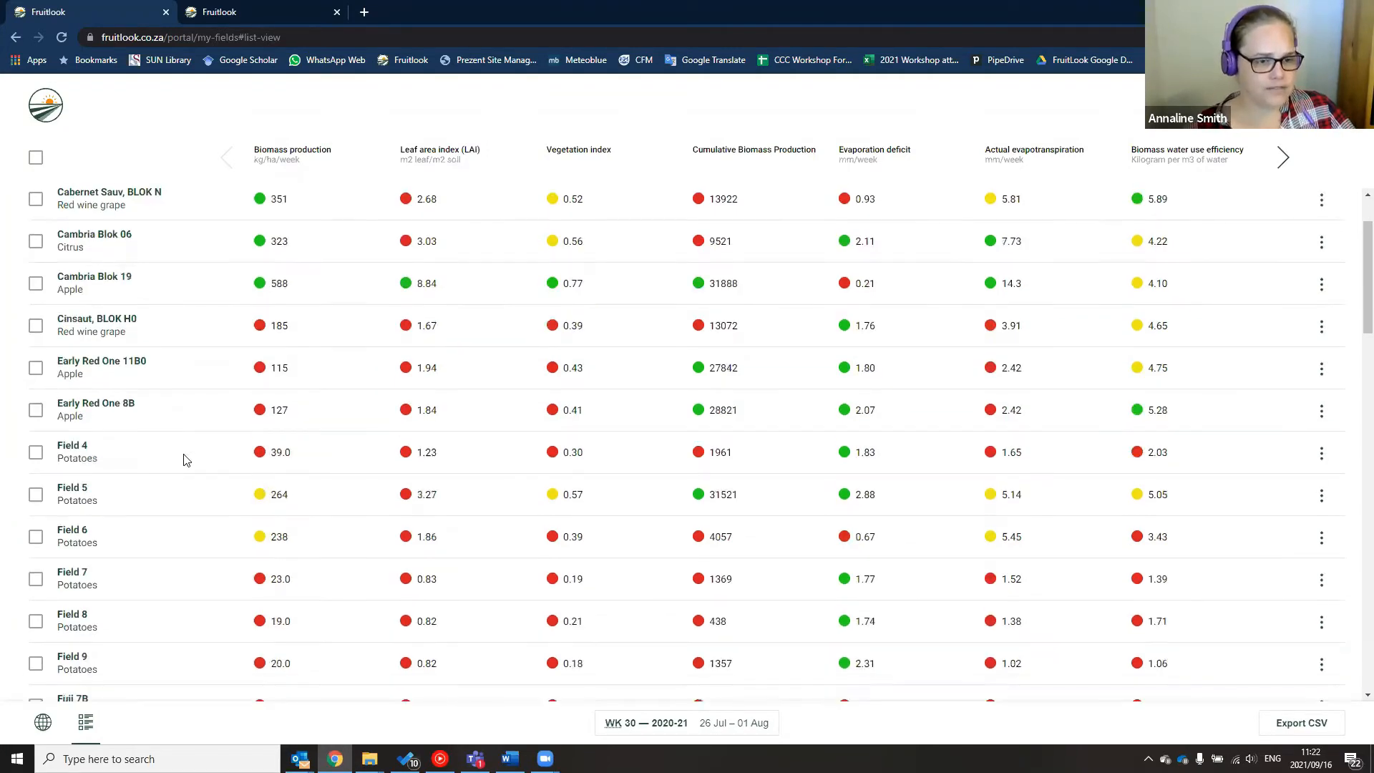
{"action": "scroll", "coordinate": [114, 444], "scroll_direction": "down", "scroll_amount": 3}
{"action": "scroll", "coordinate": [80, 297], "scroll_direction": "down", "scroll_amount": 4}
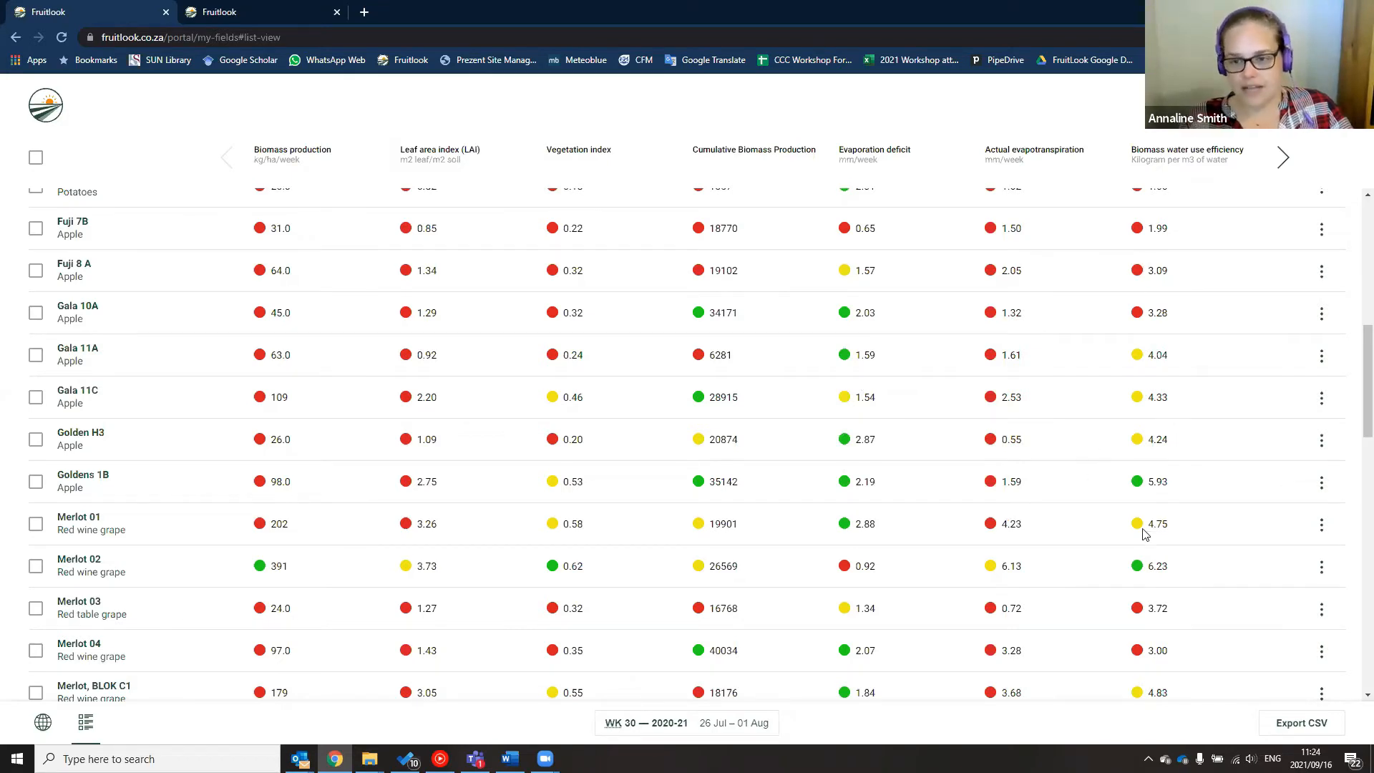
{"action": "scroll", "coordinate": [984, 489], "scroll_direction": "down", "scroll_amount": 2}
{"action": "scroll", "coordinate": [1190, 333], "scroll_direction": "down", "scroll_amount": 1}
{"action": "scroll", "coordinate": [563, 472], "scroll_direction": "down", "scroll_amount": 1}
{"action": "scroll", "coordinate": [564, 465], "scroll_direction": "down", "scroll_amount": 2}
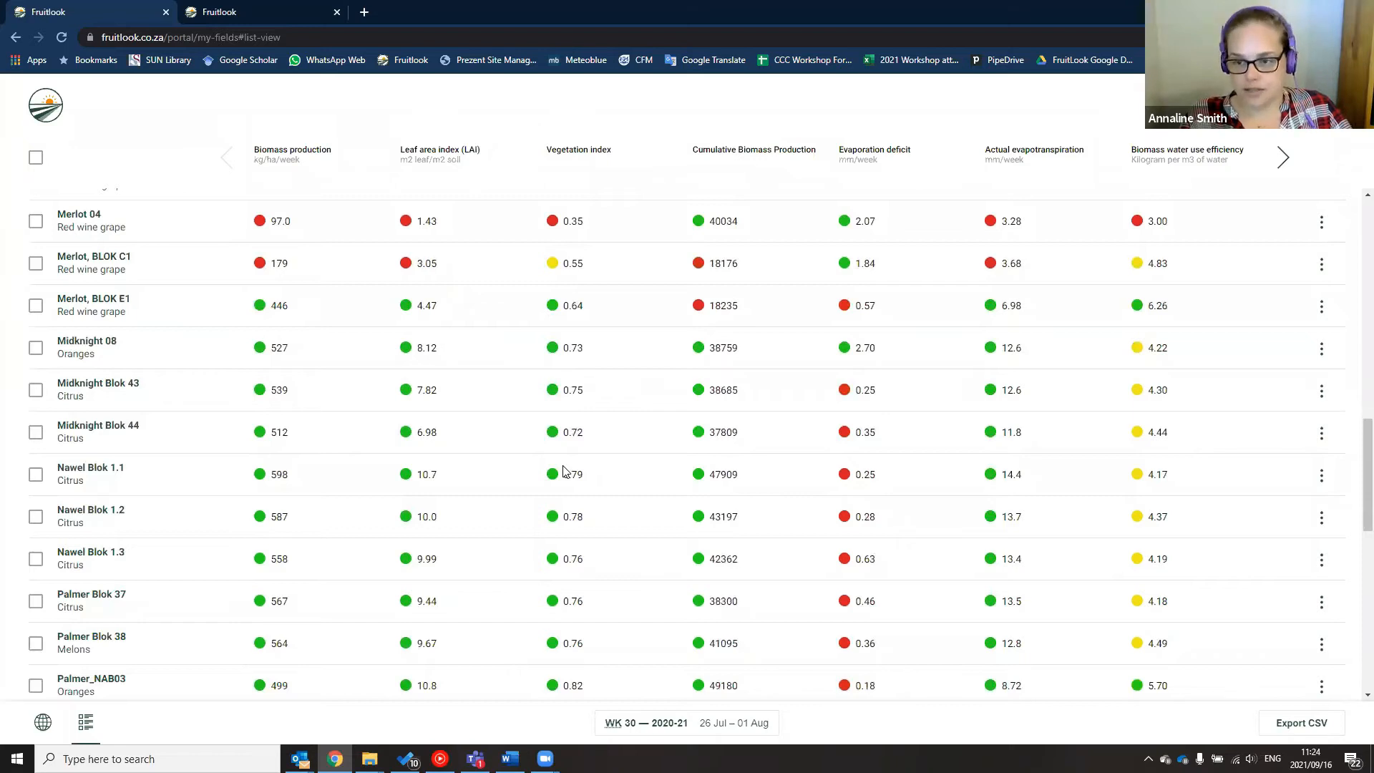
{"action": "scroll", "coordinate": [564, 471], "scroll_direction": "down", "scroll_amount": 1}
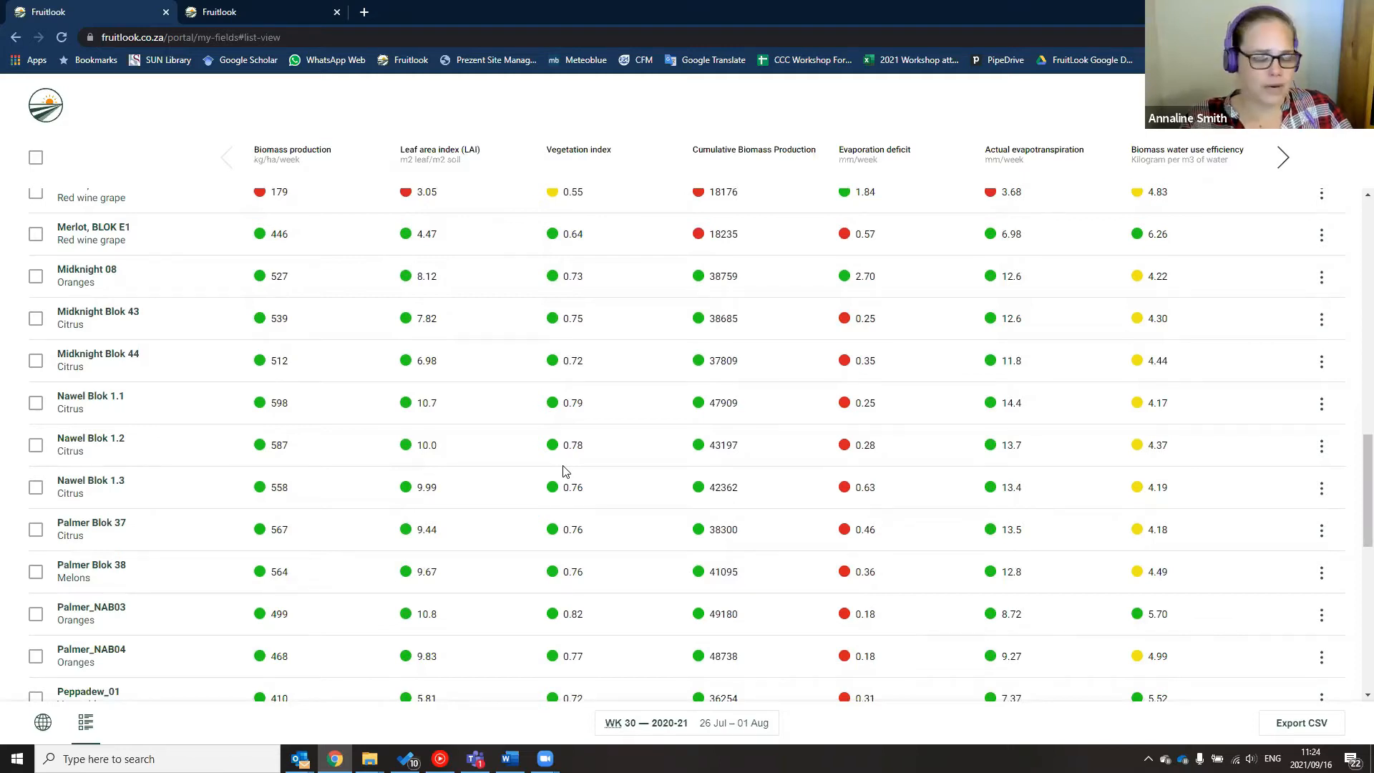
{"action": "scroll", "coordinate": [564, 471], "scroll_direction": "down", "scroll_amount": 1}
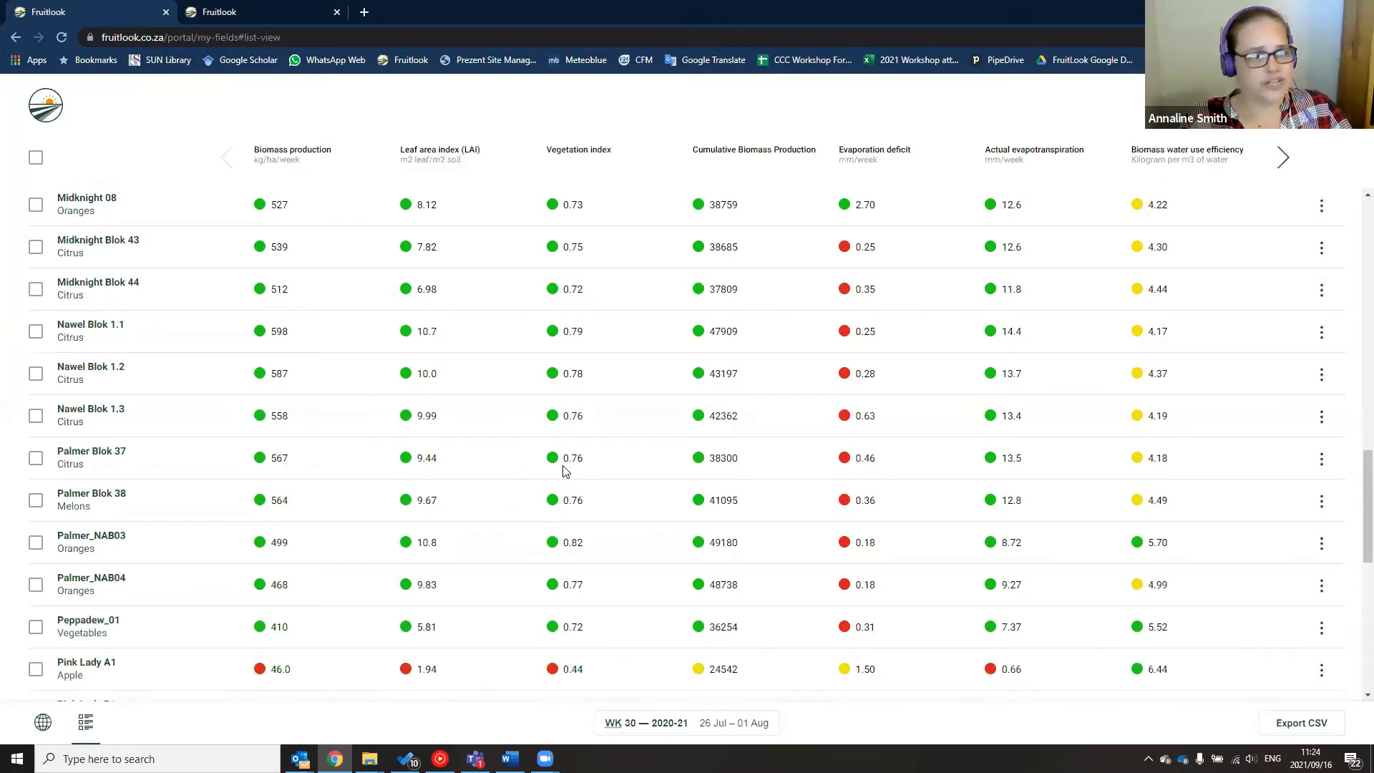
{"action": "scroll", "coordinate": [564, 471], "scroll_direction": "down", "scroll_amount": 2}
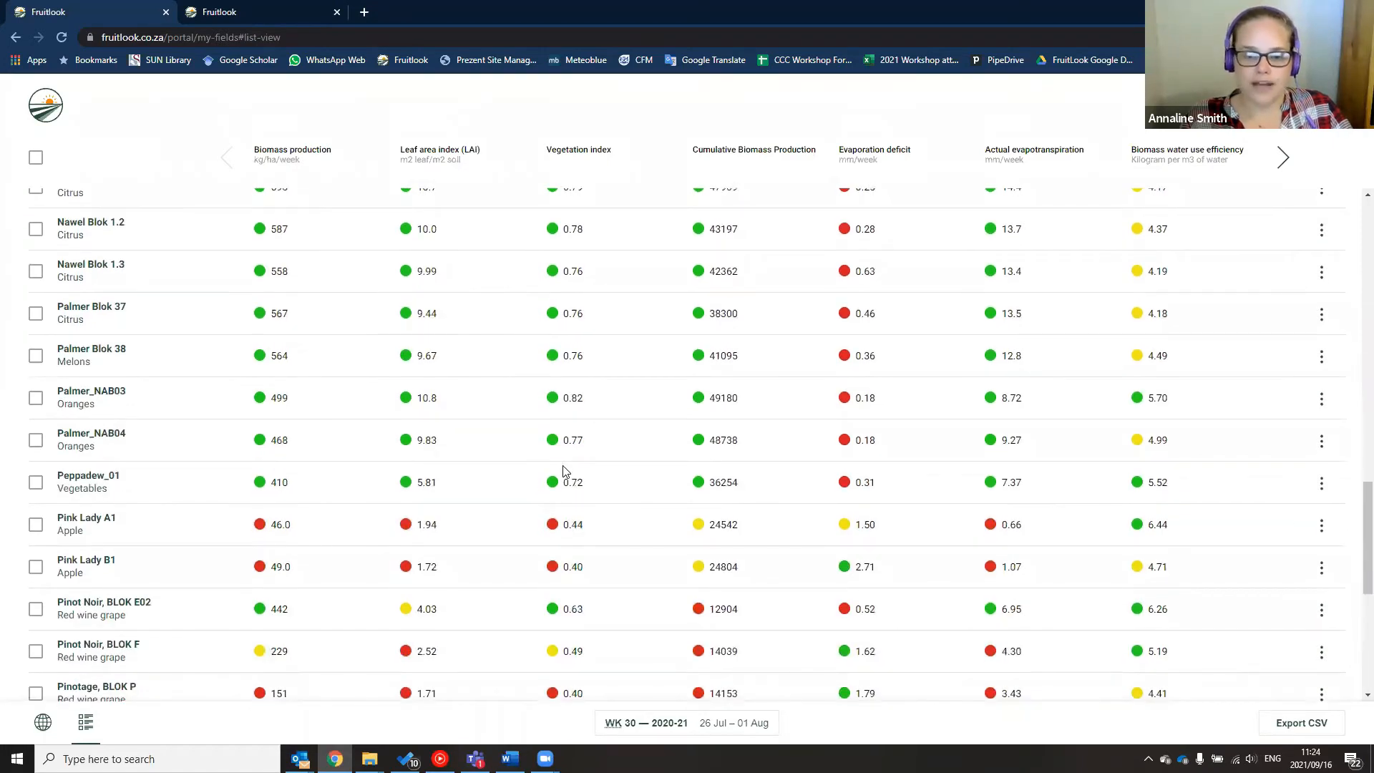
{"action": "scroll", "coordinate": [564, 472], "scroll_direction": "down", "scroll_amount": 1}
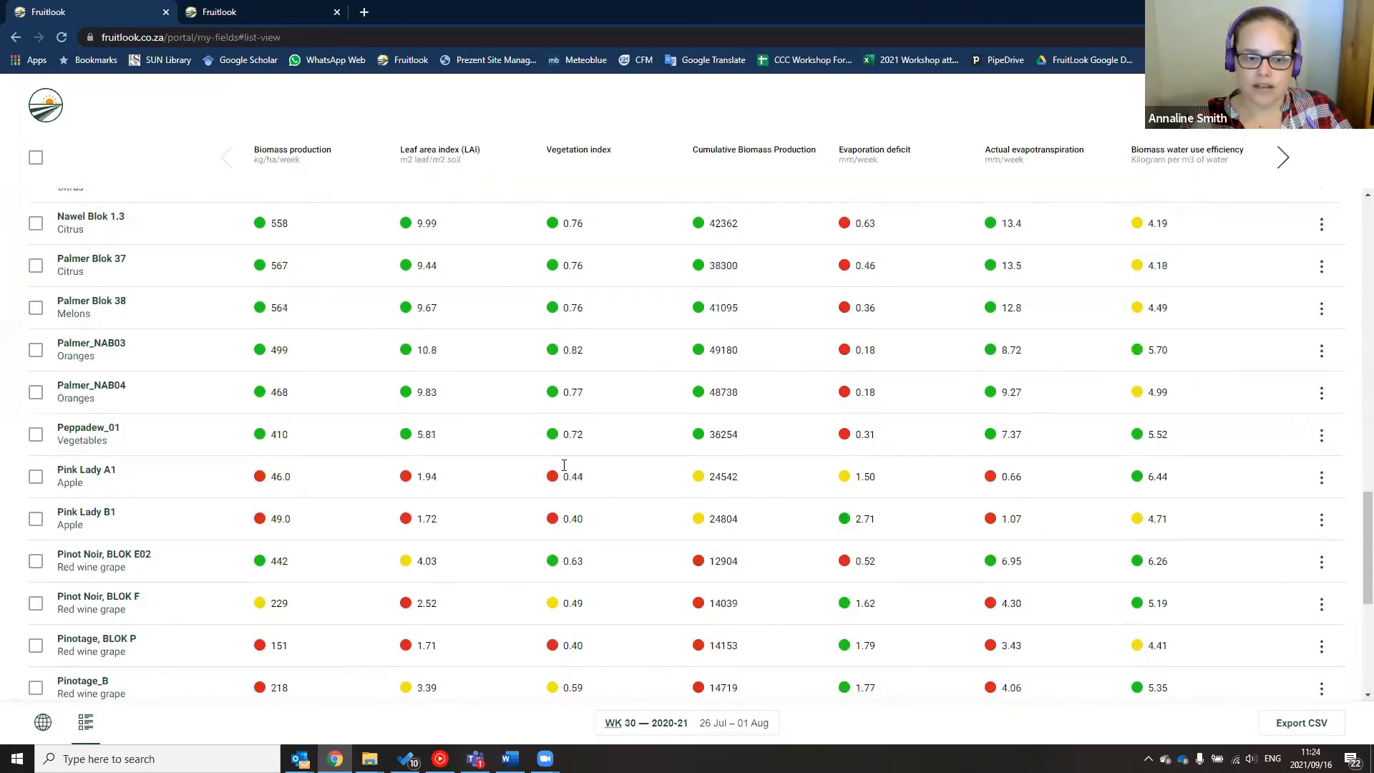
{"action": "scroll", "coordinate": [564, 465], "scroll_direction": "down", "scroll_amount": 2}
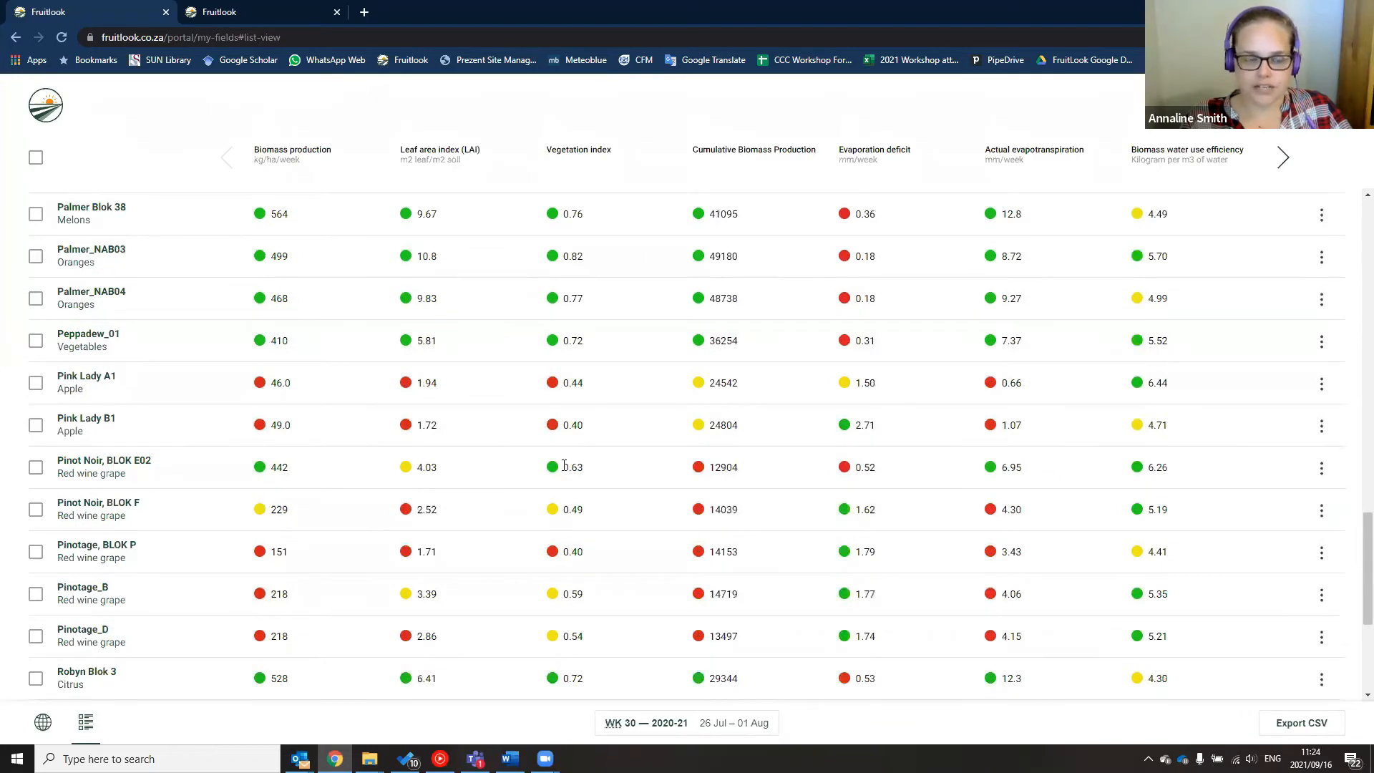
{"action": "scroll", "coordinate": [564, 469], "scroll_direction": "down", "scroll_amount": 2}
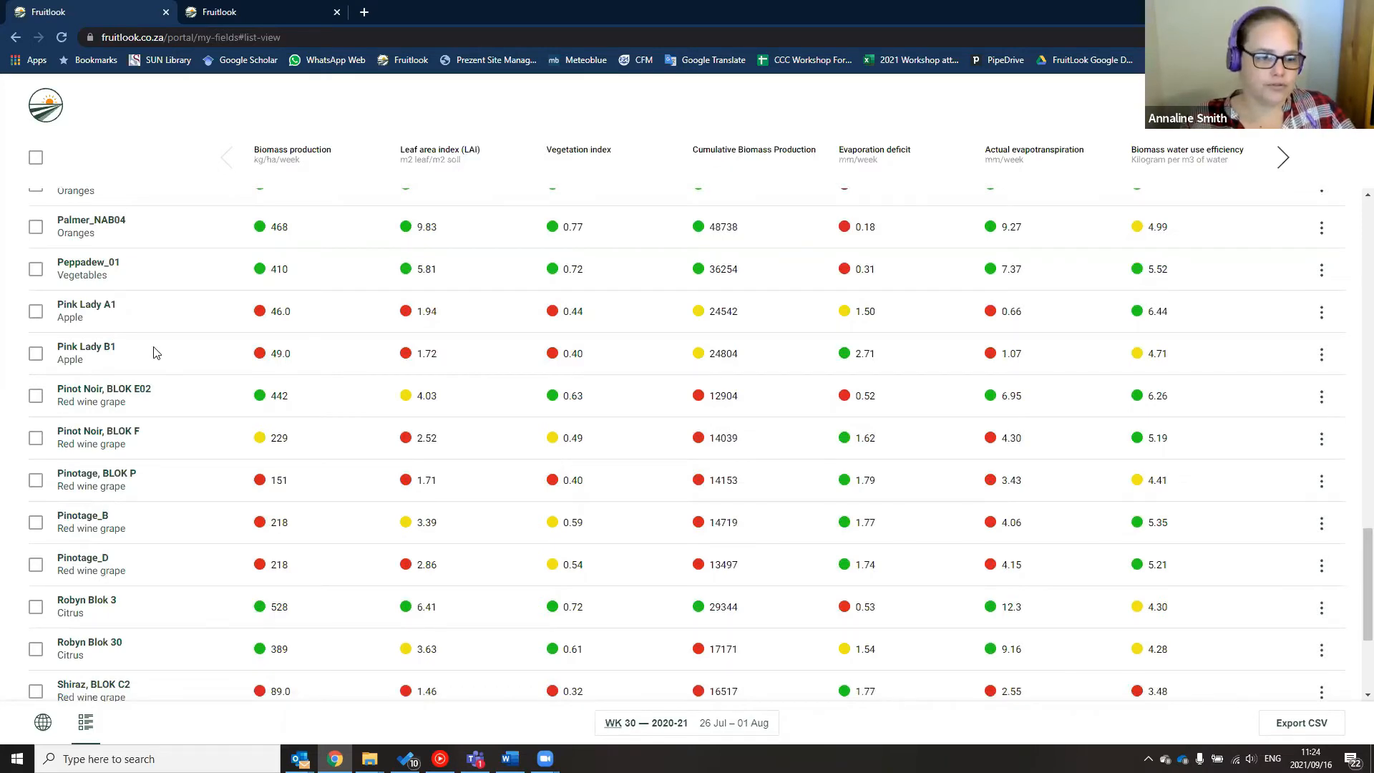
{"action": "scroll", "coordinate": [156, 353], "scroll_direction": "down", "scroll_amount": 3}
{"action": "scroll", "coordinate": [156, 353], "scroll_direction": "up", "scroll_amount": 10}
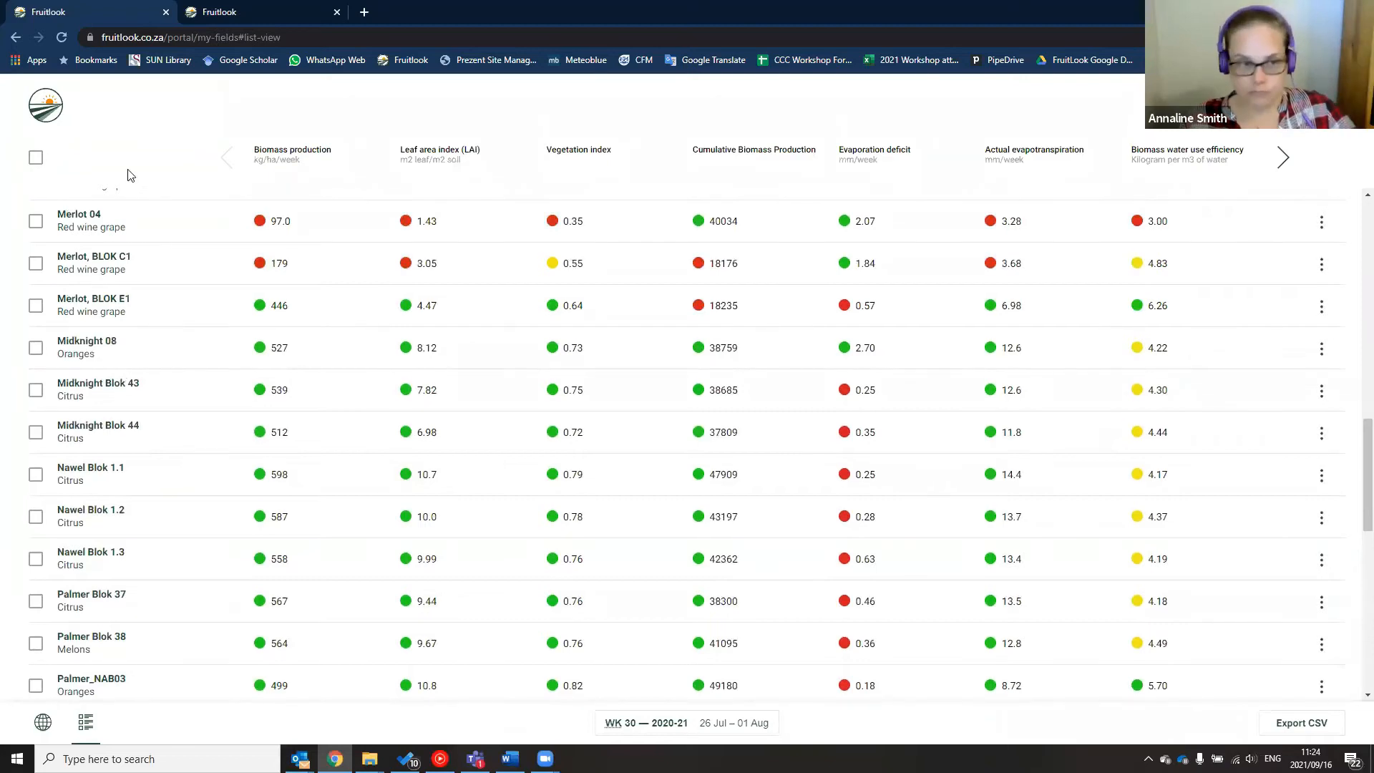
{"action": "scroll", "coordinate": [110, 335], "scroll_direction": "up", "scroll_amount": 1}
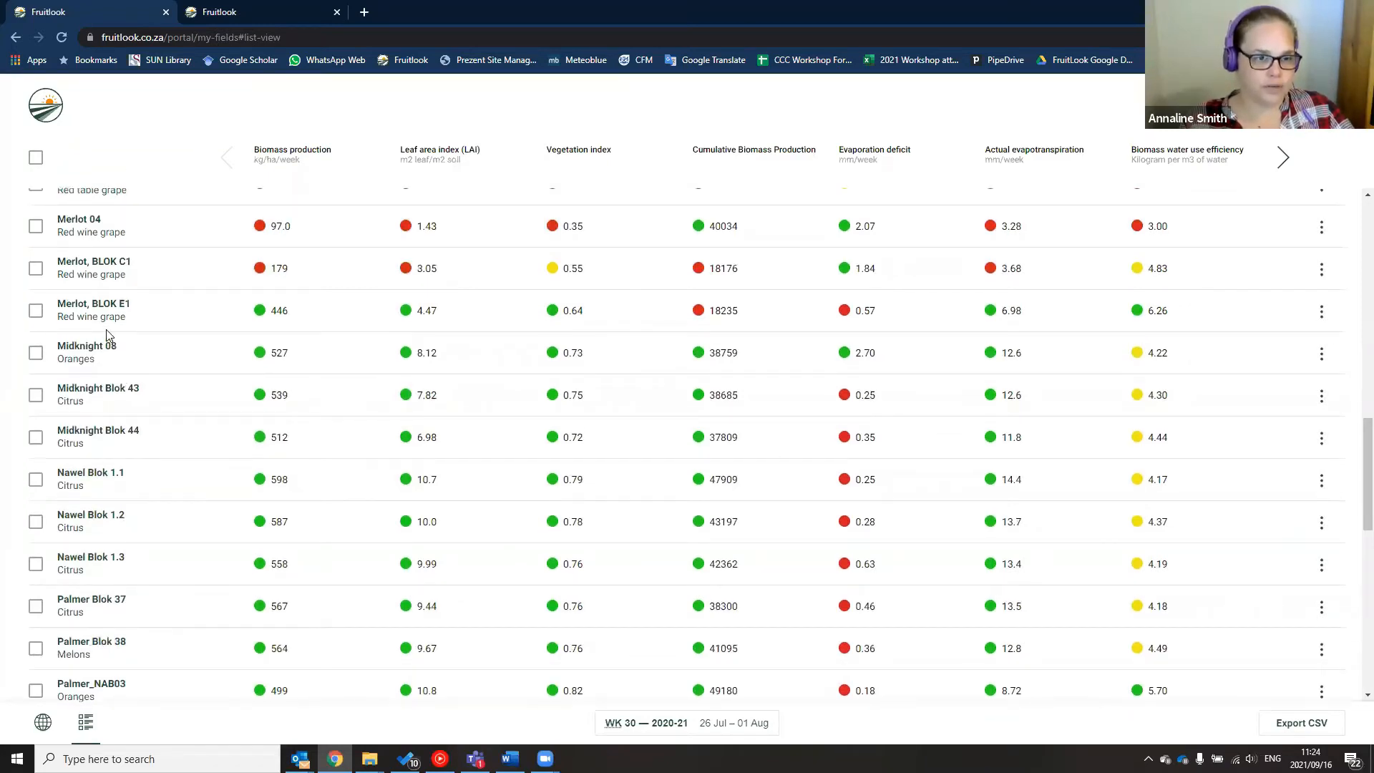
{"action": "scroll", "coordinate": [110, 335], "scroll_direction": "up", "scroll_amount": 3}
{"action": "scroll", "coordinate": [659, 202], "scroll_direction": "up", "scroll_amount": 5}
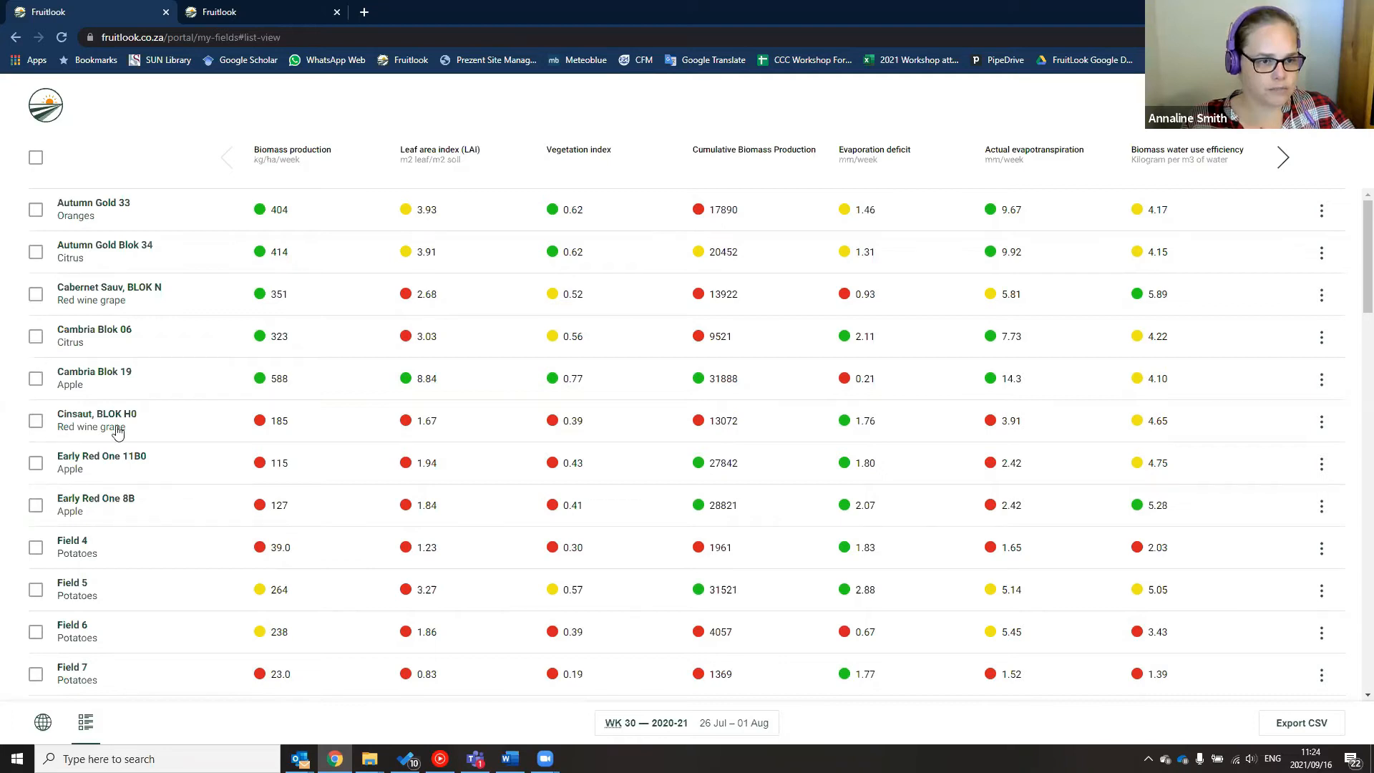
Tick Cambria Blok 19, Midknight 08, Midknight Blok 43 and 44, and Nawel Blok 1.1 and 1.2
{"action": "left_click", "coordinate": [36, 383]}
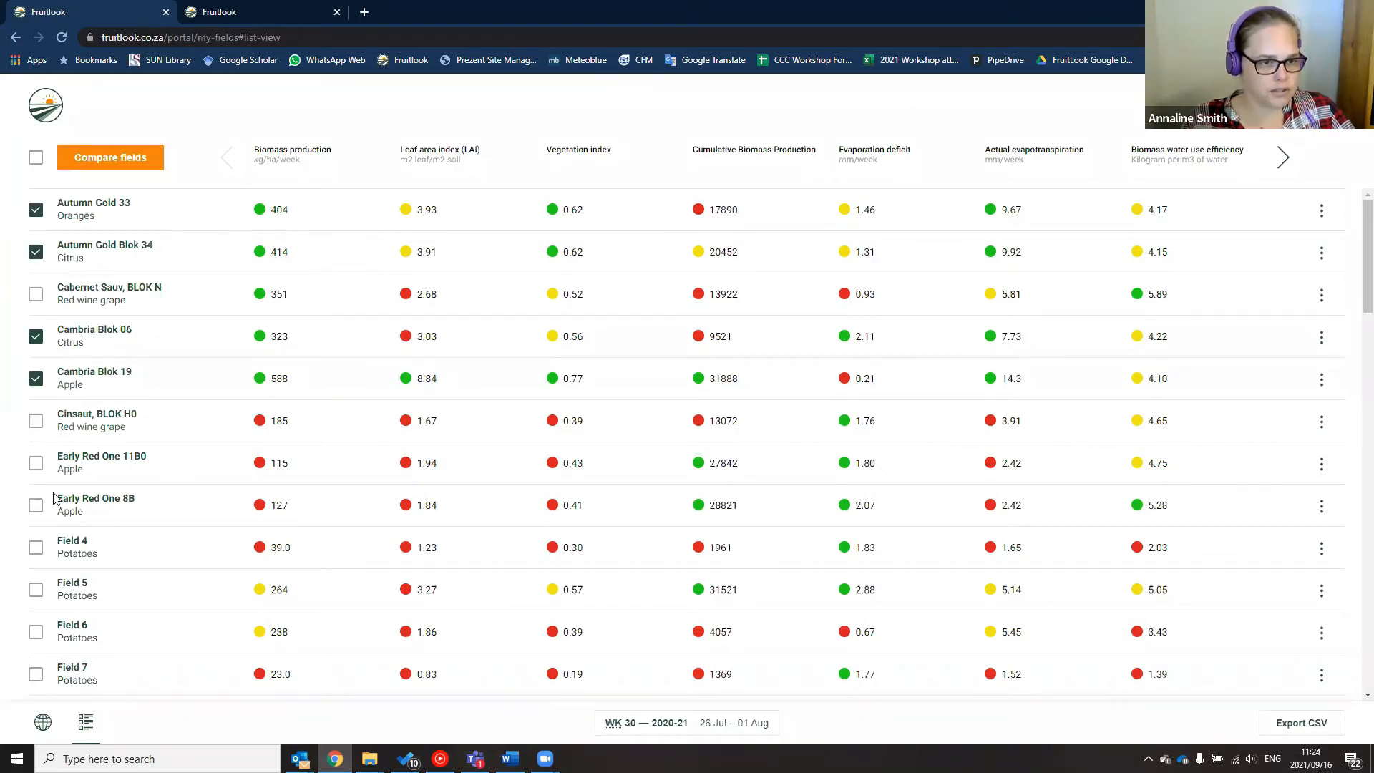
{"action": "scroll", "coordinate": [46, 480], "scroll_direction": "down", "scroll_amount": 1}
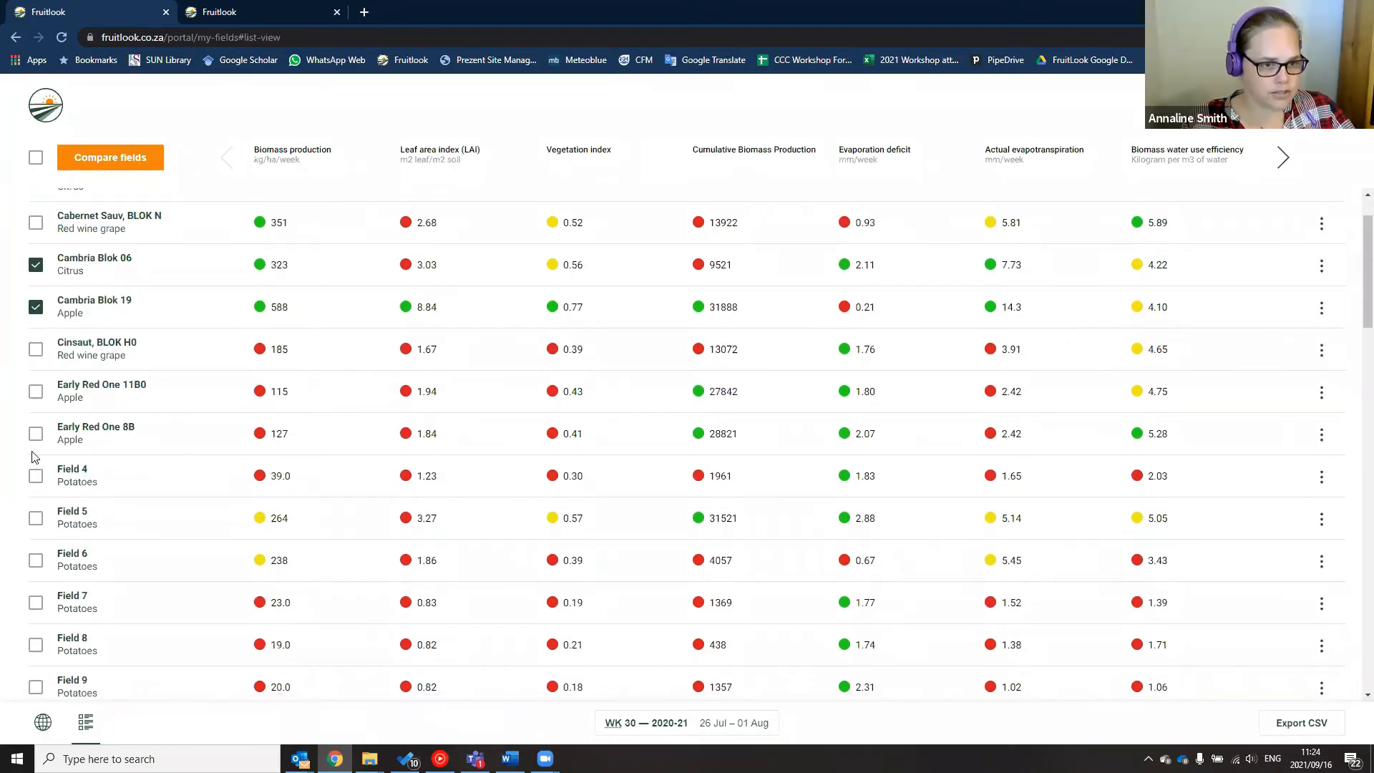
{"action": "scroll", "coordinate": [34, 456], "scroll_direction": "down", "scroll_amount": 2}
{"action": "scroll", "coordinate": [34, 456], "scroll_direction": "down", "scroll_amount": 1}
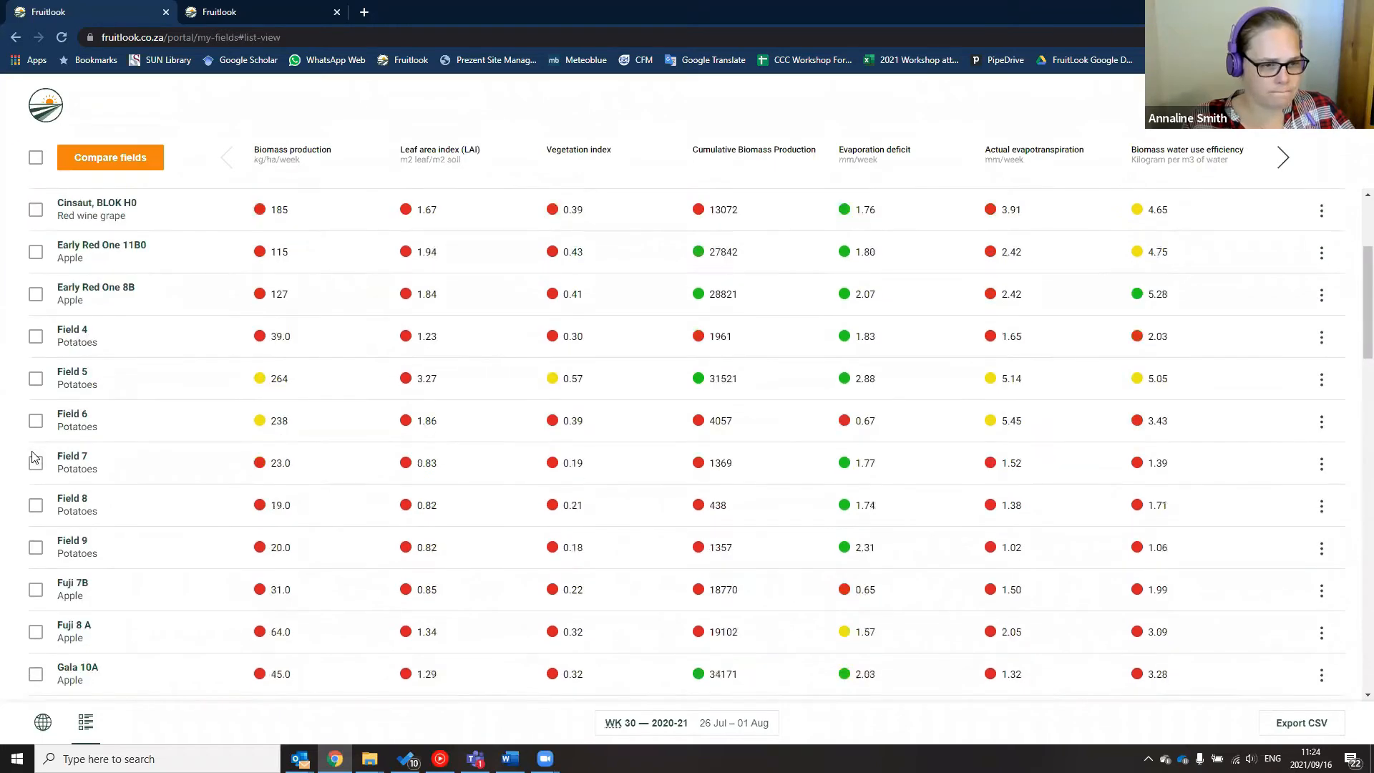
{"action": "scroll", "coordinate": [34, 456], "scroll_direction": "down", "scroll_amount": 4}
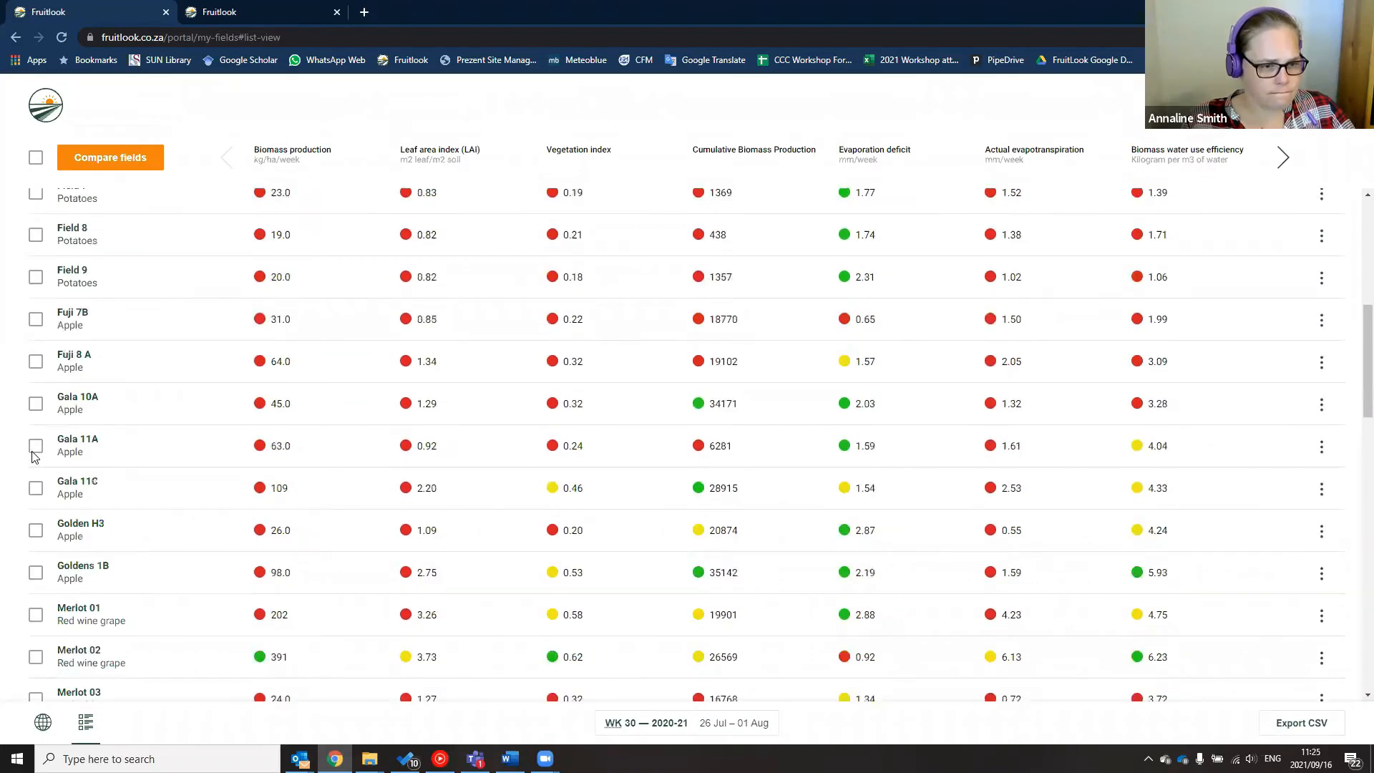
{"action": "scroll", "coordinate": [34, 456], "scroll_direction": "down", "scroll_amount": 1}
{"action": "scroll", "coordinate": [33, 461], "scroll_direction": "down", "scroll_amount": 4}
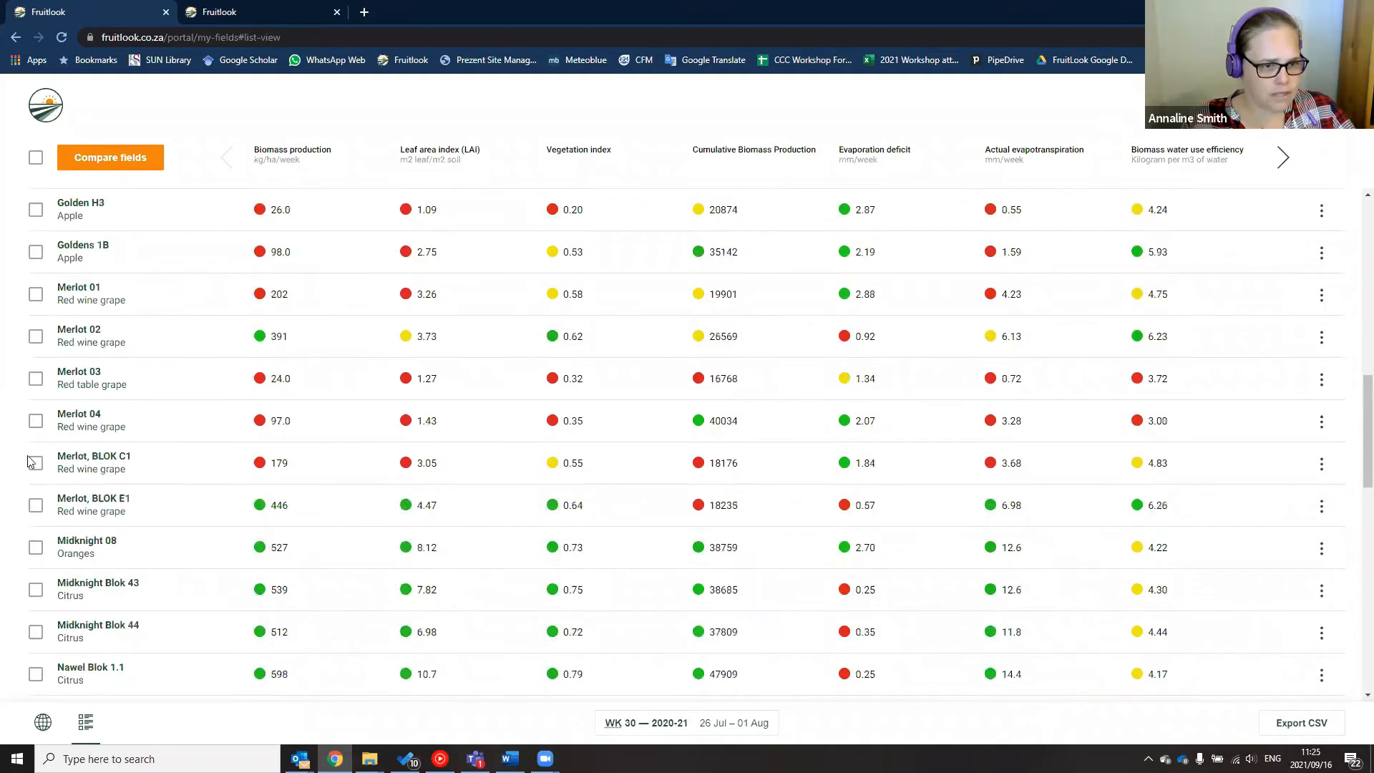
{"action": "scroll", "coordinate": [31, 472], "scroll_direction": "down", "scroll_amount": 2}
{"action": "left_click", "coordinate": [35, 419]}
{"action": "left_click", "coordinate": [36, 460]}
{"action": "left_click", "coordinate": [35, 503]}
{"action": "left_click", "coordinate": [35, 546]}
{"action": "left_click", "coordinate": [35, 587]}
Tick Nawel Blok 1.3, Palmer Blok 37 and 38, Palmer_NAB03, Palmer_NAB04 and Robyn Blok 30, then start comparing
{"action": "scroll", "coordinate": [35, 587], "scroll_direction": "down", "scroll_amount": 2}
{"action": "left_click", "coordinate": [35, 486]}
{"action": "left_click", "coordinate": [35, 529]}
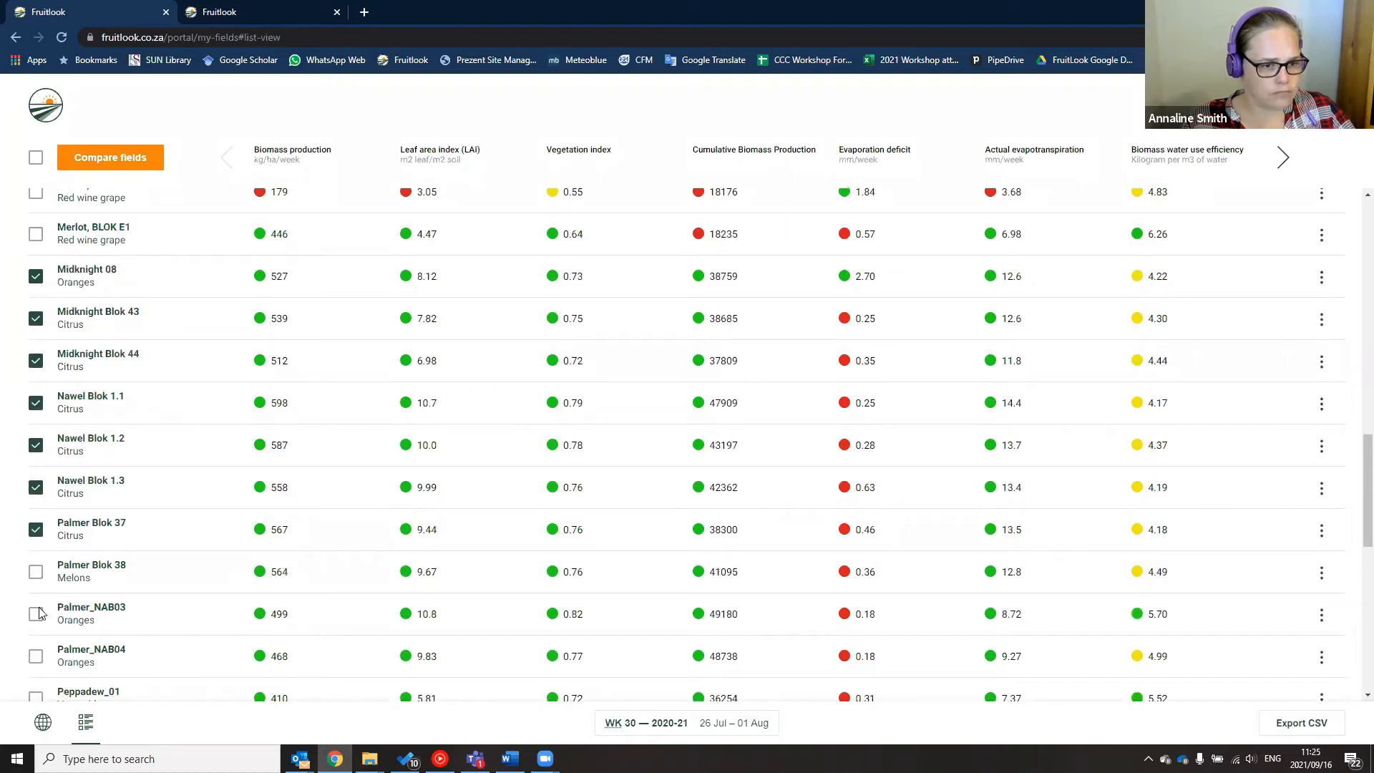
{"action": "left_click", "coordinate": [36, 571]}
{"action": "left_click", "coordinate": [36, 614]}
{"action": "scroll", "coordinate": [36, 608], "scroll_direction": "down", "scroll_amount": 1}
{"action": "left_click", "coordinate": [35, 585]}
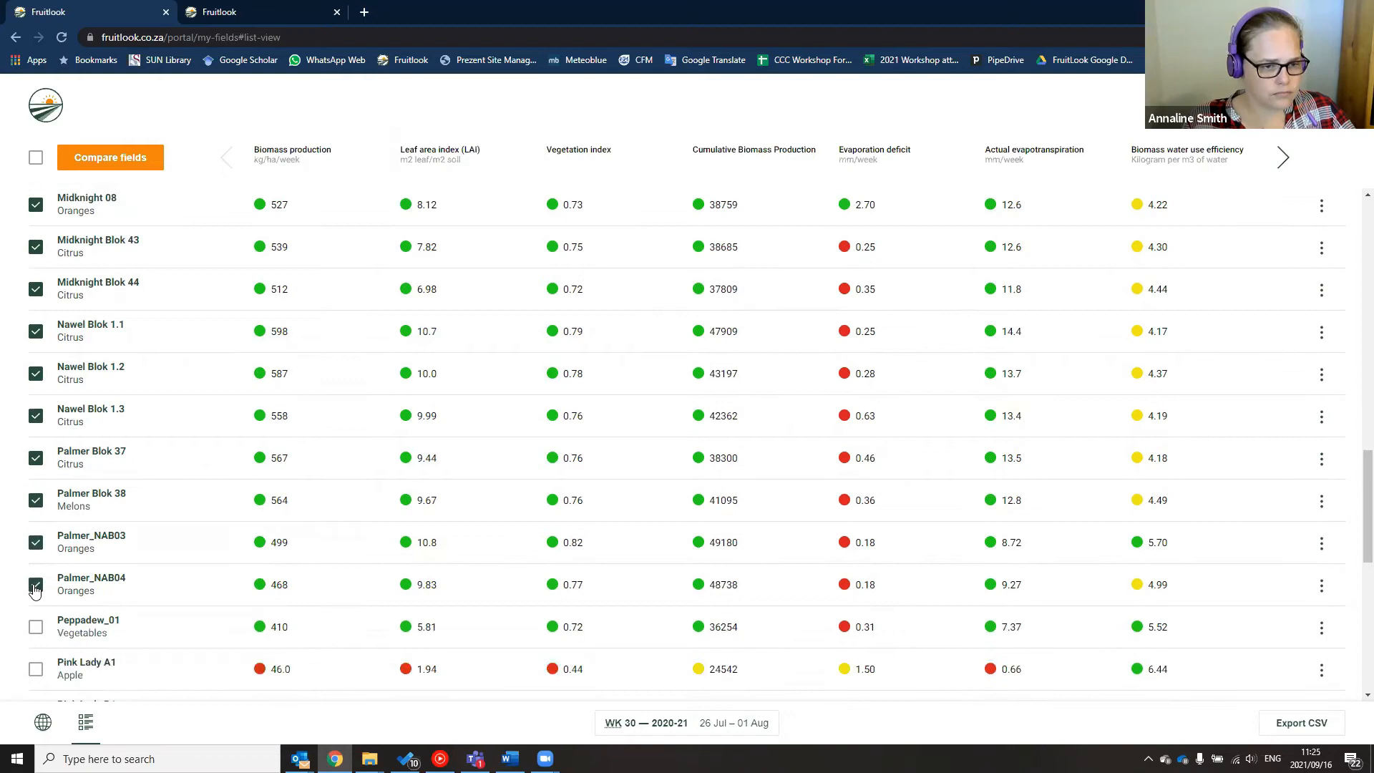
{"action": "scroll", "coordinate": [35, 590], "scroll_direction": "down", "scroll_amount": 1}
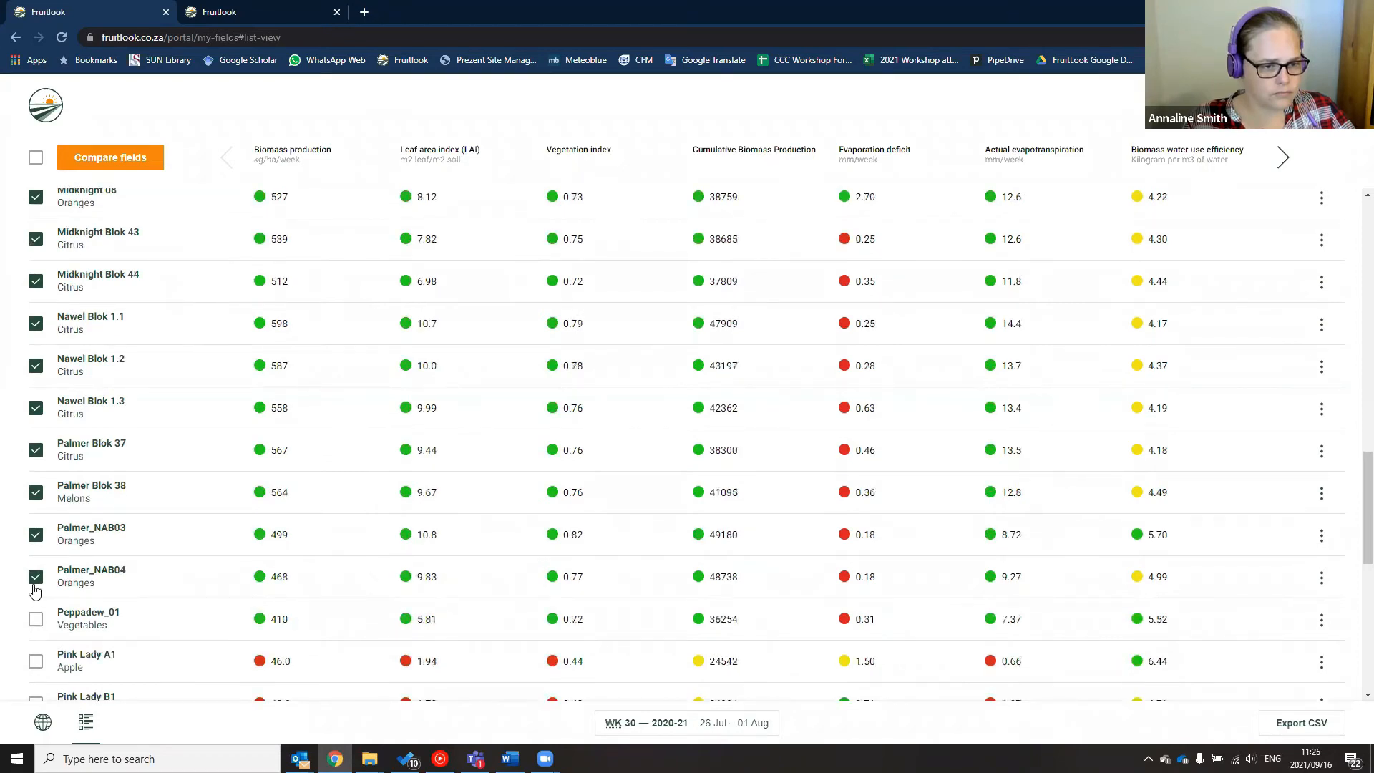
{"action": "scroll", "coordinate": [34, 590], "scroll_direction": "down", "scroll_amount": 3}
{"action": "scroll", "coordinate": [34, 573], "scroll_direction": "down", "scroll_amount": 3}
{"action": "left_click", "coordinate": [35, 577]}
{"action": "scroll", "coordinate": [36, 578], "scroll_direction": "down", "scroll_amount": 1}
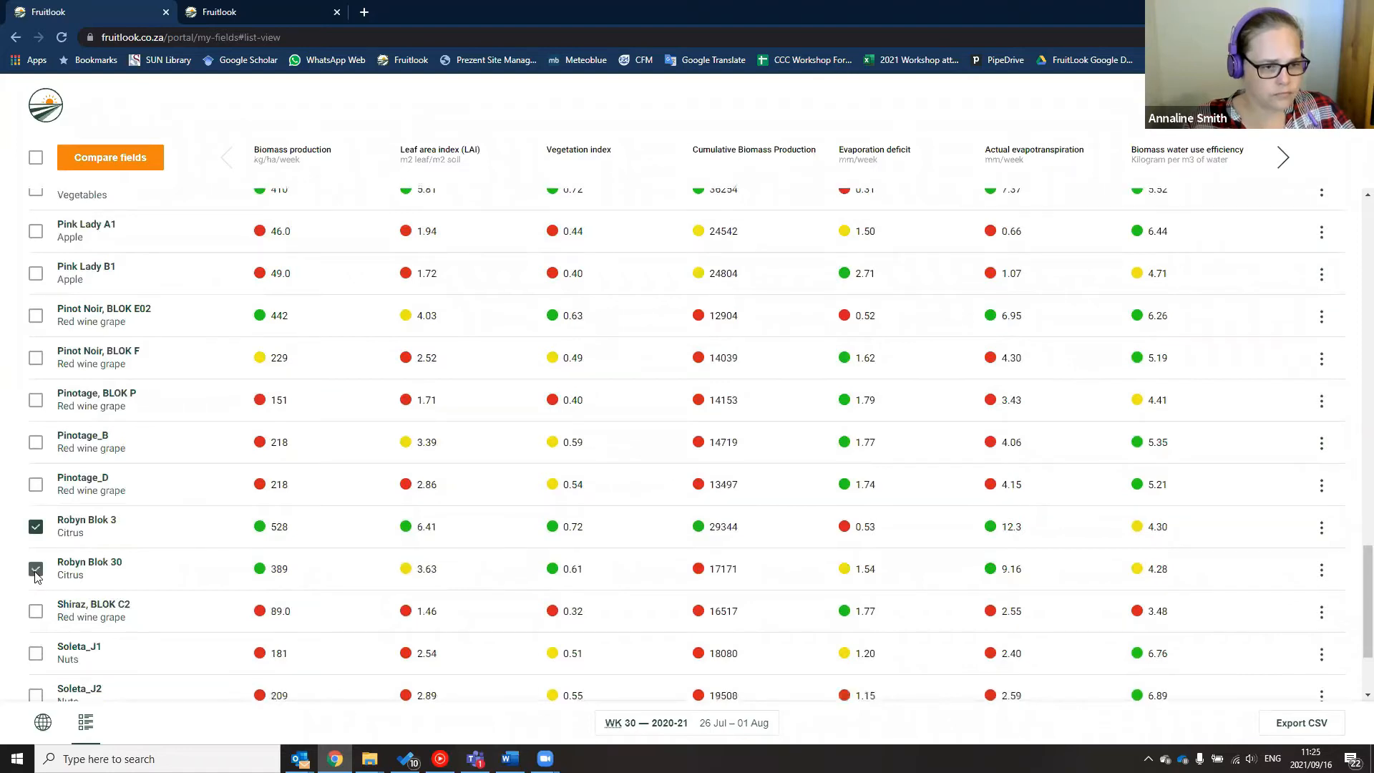
{"action": "scroll", "coordinate": [34, 580], "scroll_direction": "down", "scroll_amount": 1}
{"action": "scroll", "coordinate": [27, 608], "scroll_direction": "down", "scroll_amount": 1}
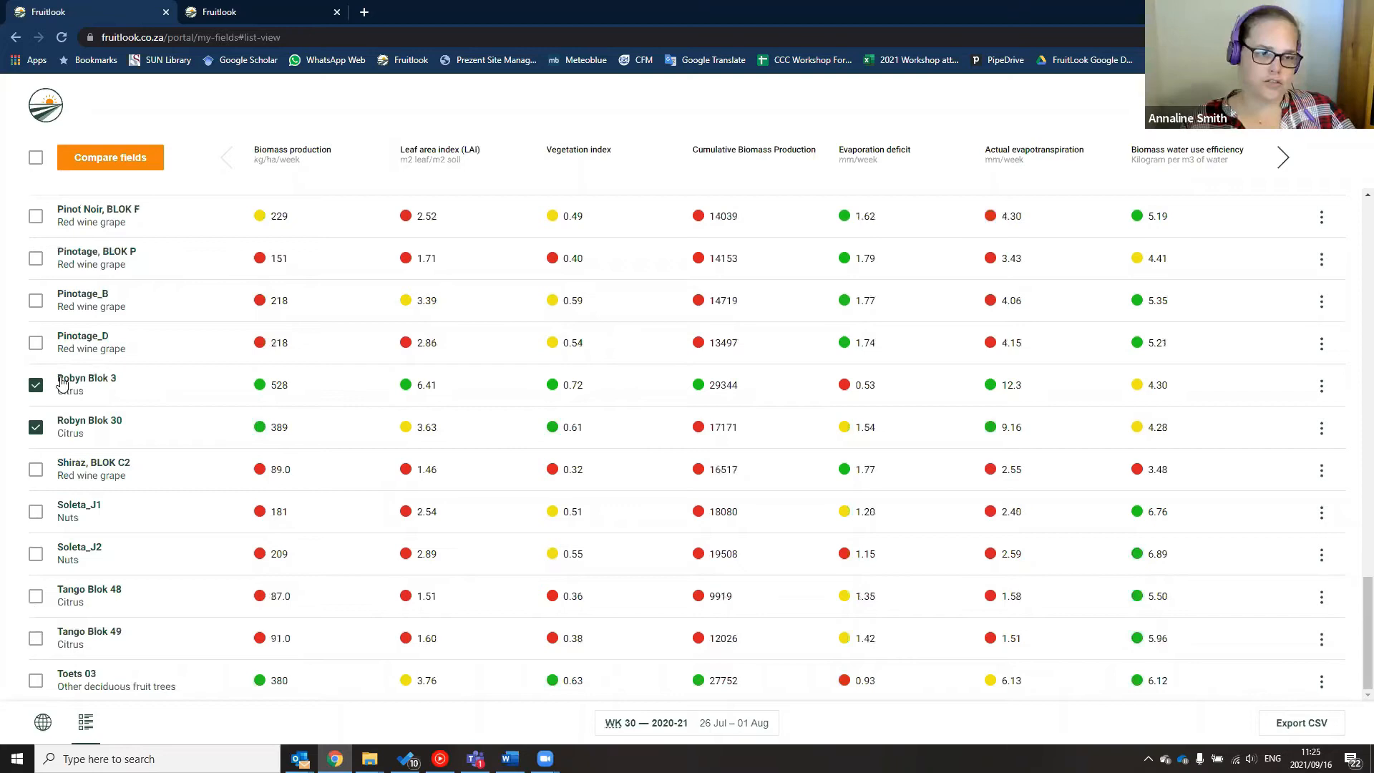
{"action": "left_click", "coordinate": [113, 163]}
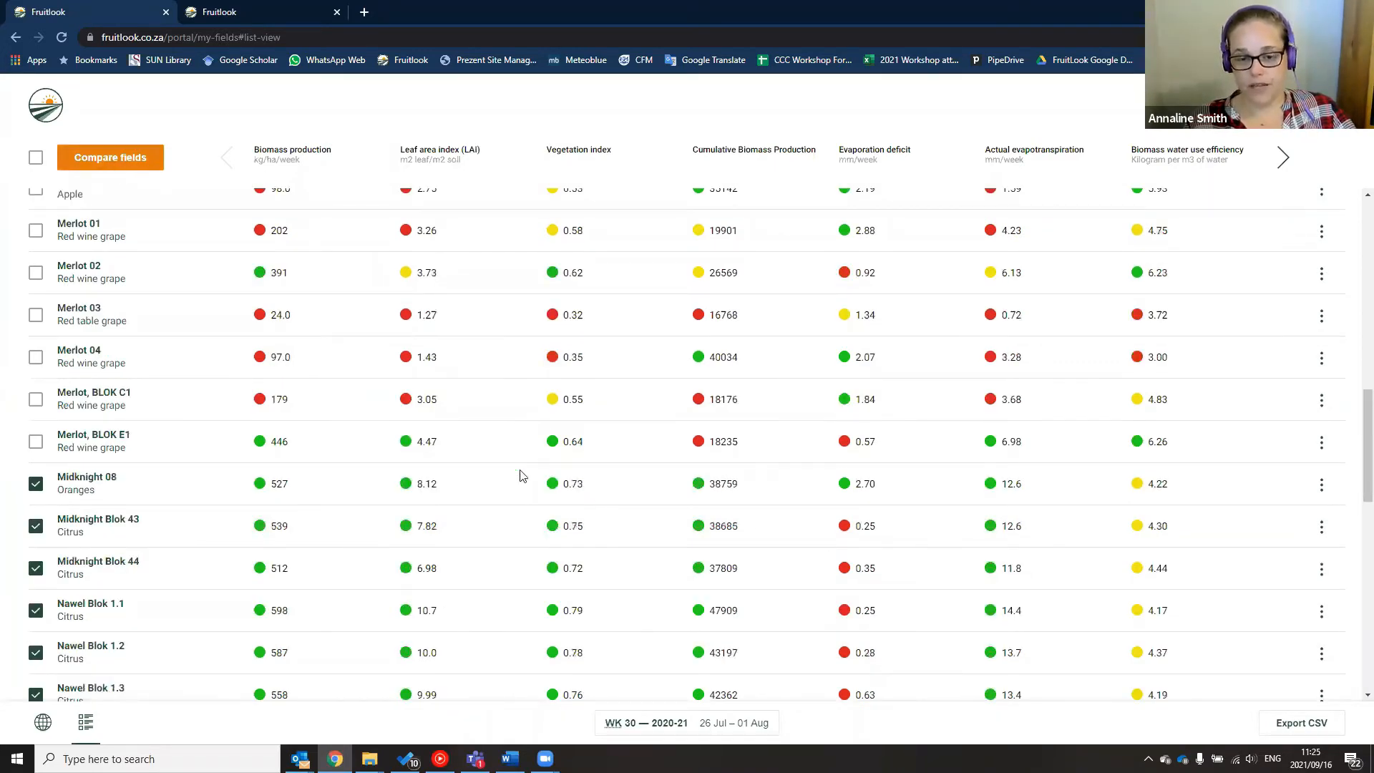
Graph the selected fields by Evaporation deficit over the season, then head back to the overview
{"action": "left_click", "coordinate": [599, 418]}
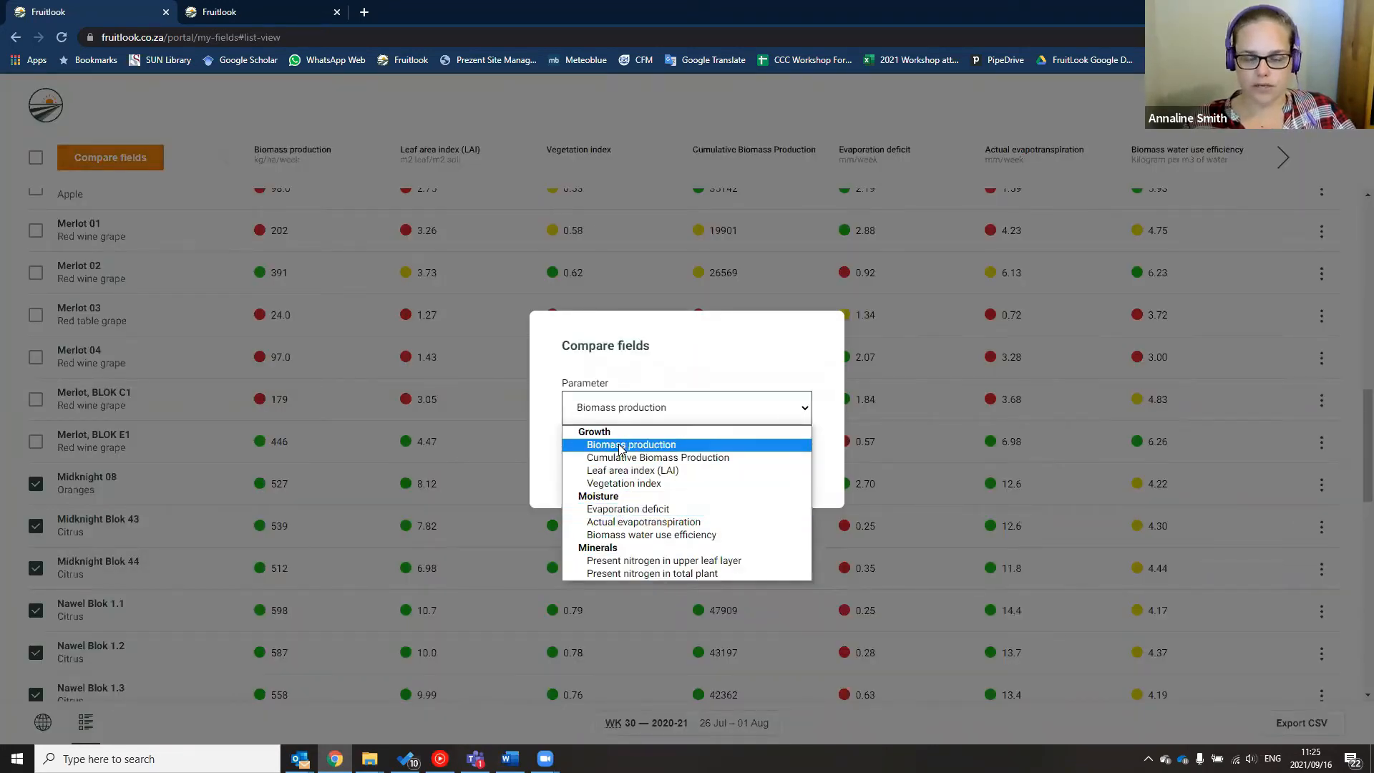
{"action": "left_click", "coordinate": [628, 510]}
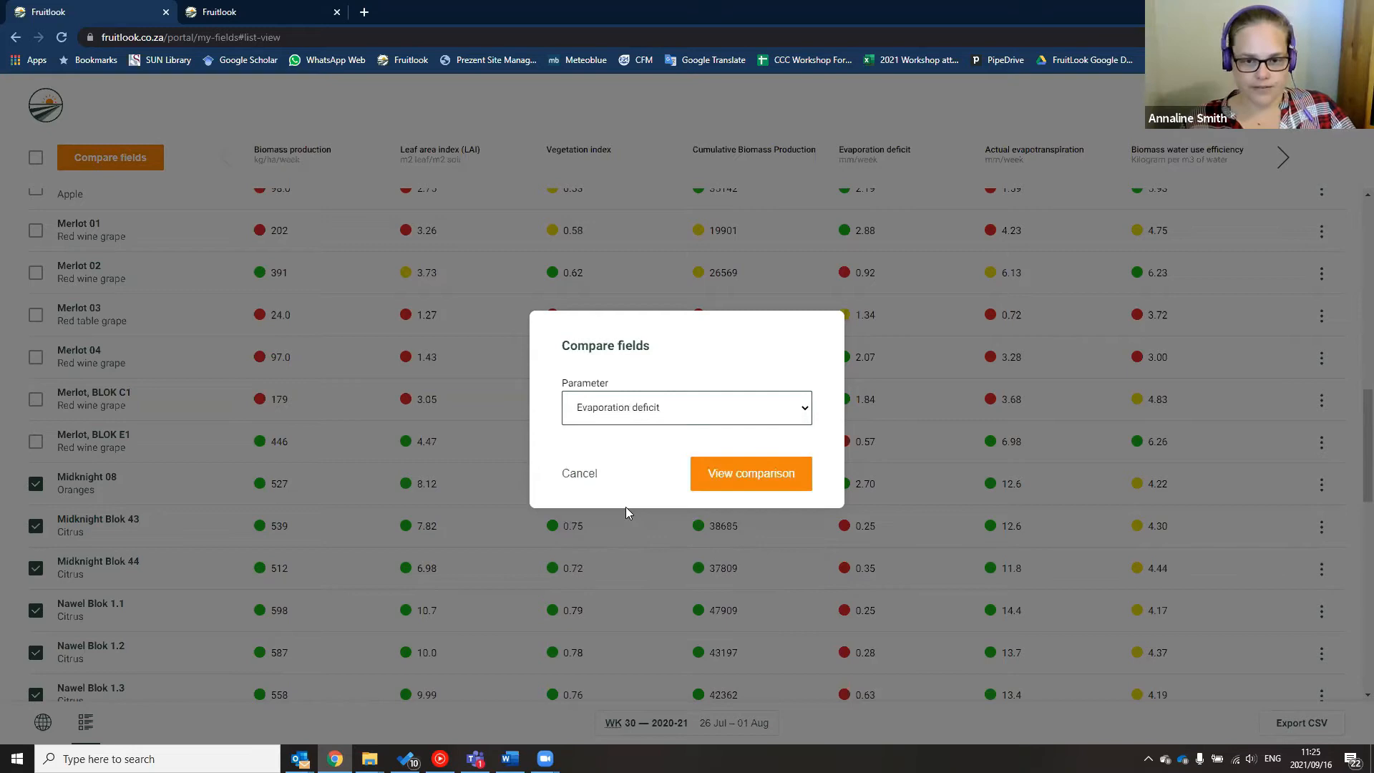
{"action": "left_click", "coordinate": [731, 486]}
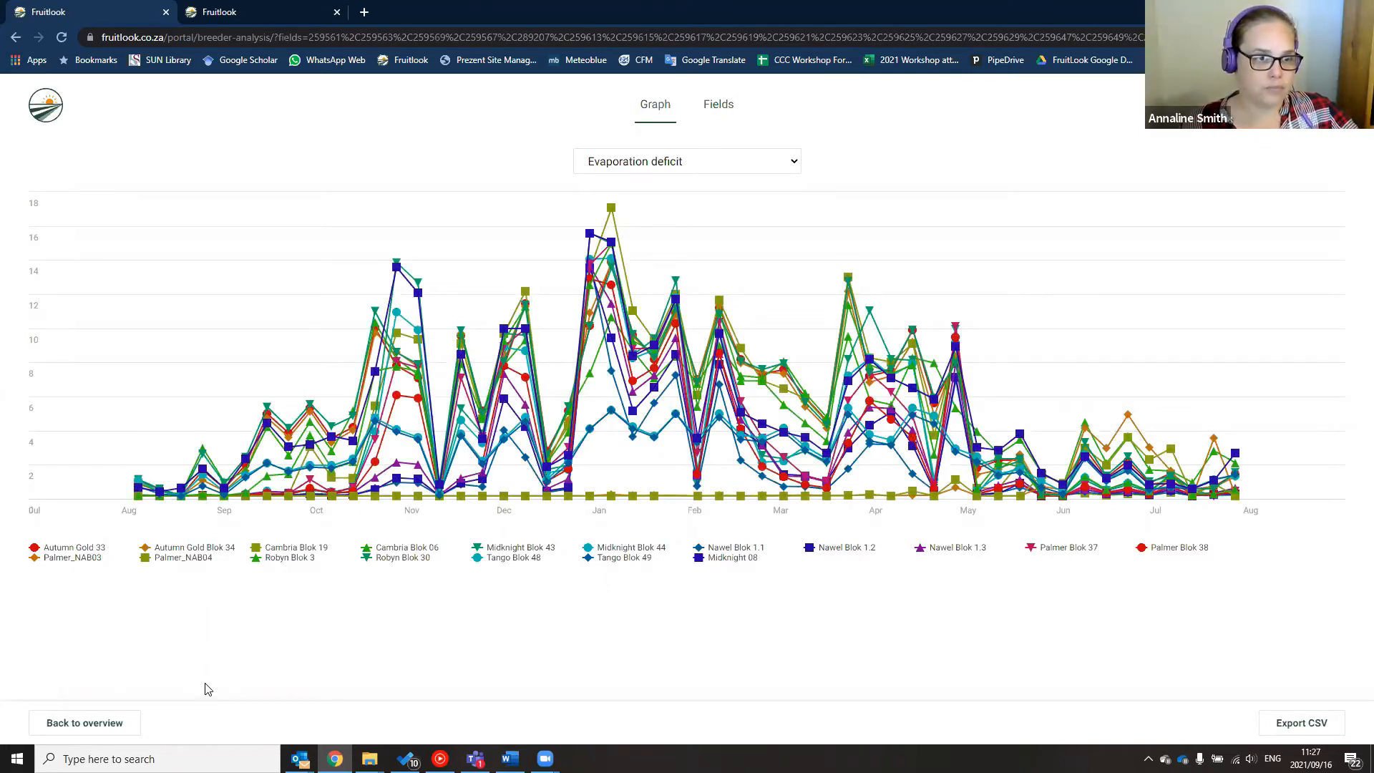
{"action": "left_click", "coordinate": [81, 715]}
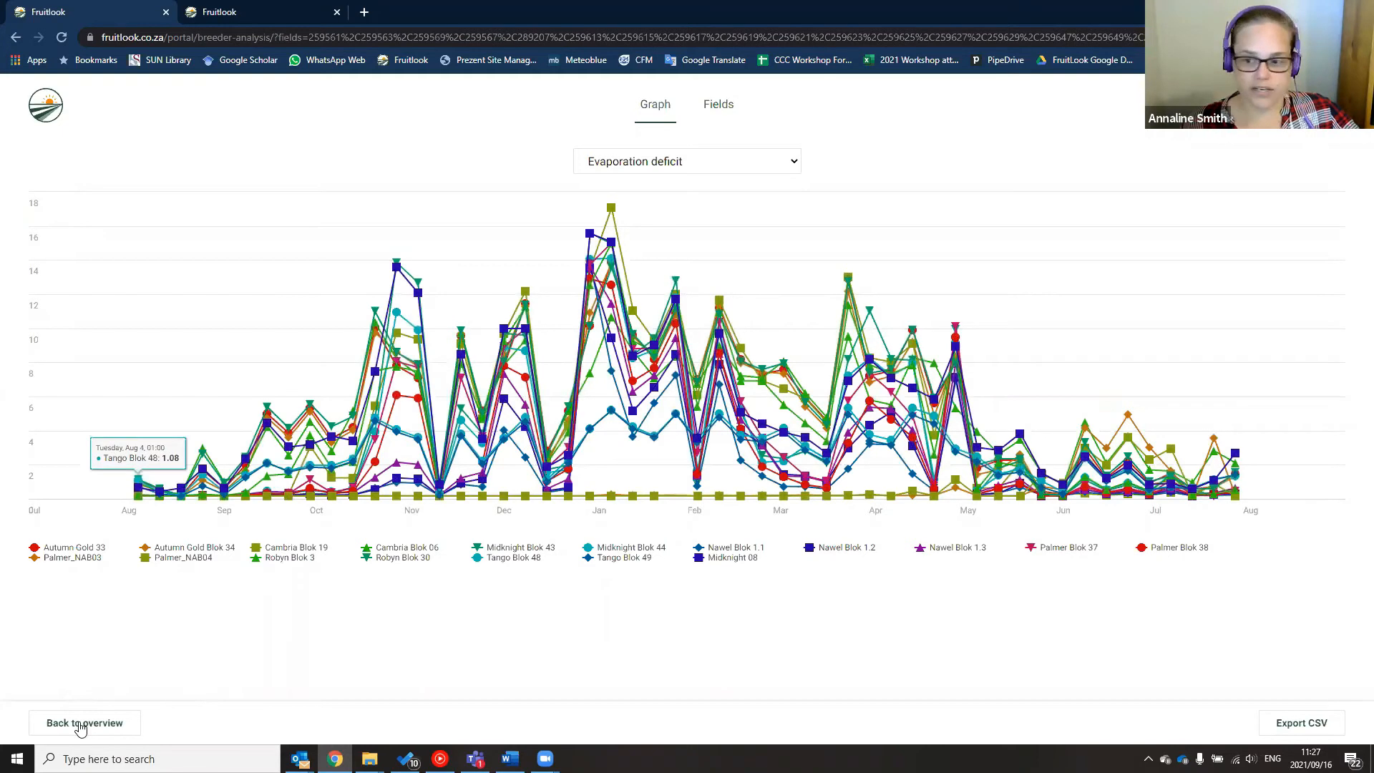
Return to the overview, reload after the connection error, and close the second FruitLook tab
{"action": "left_click", "coordinate": [81, 725]}
{"action": "left_click", "coordinate": [507, 408]}
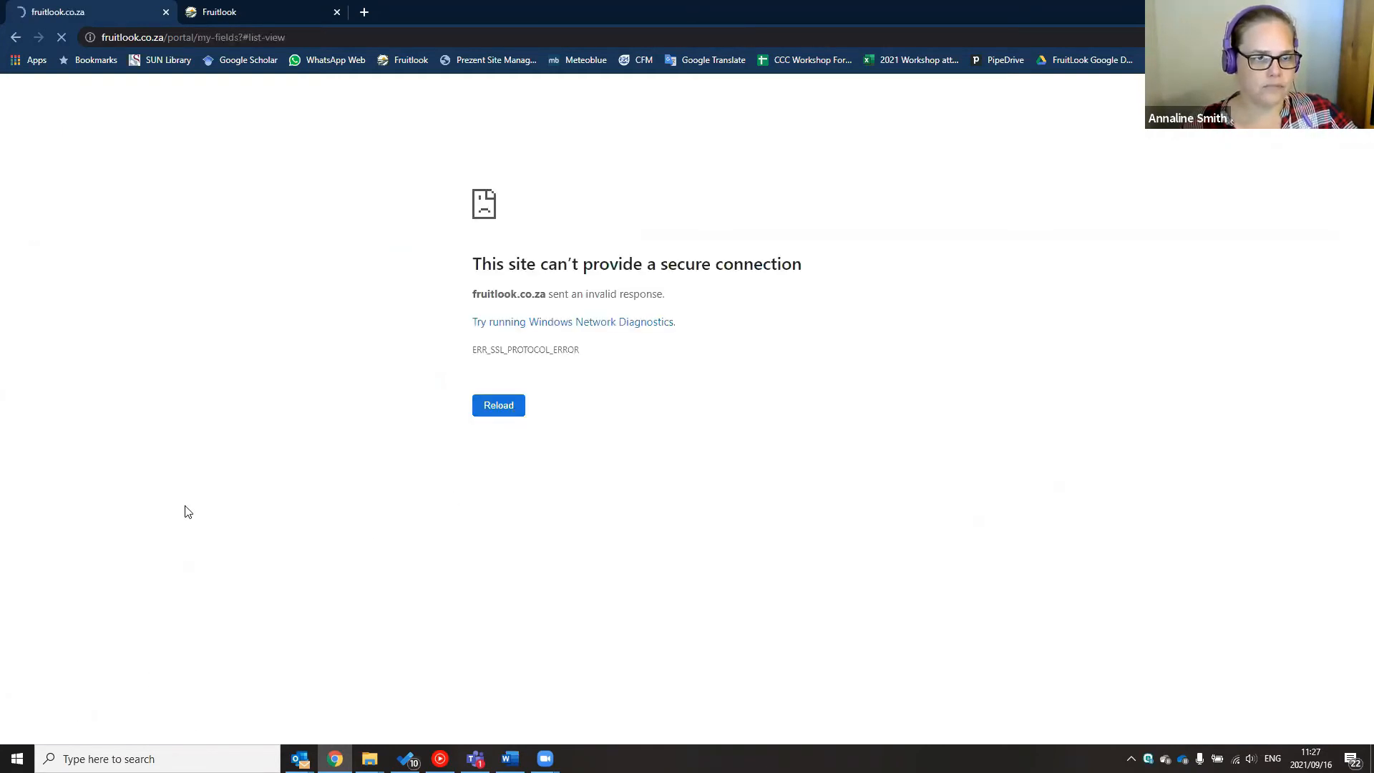
{"action": "left_click", "coordinate": [259, 11]}
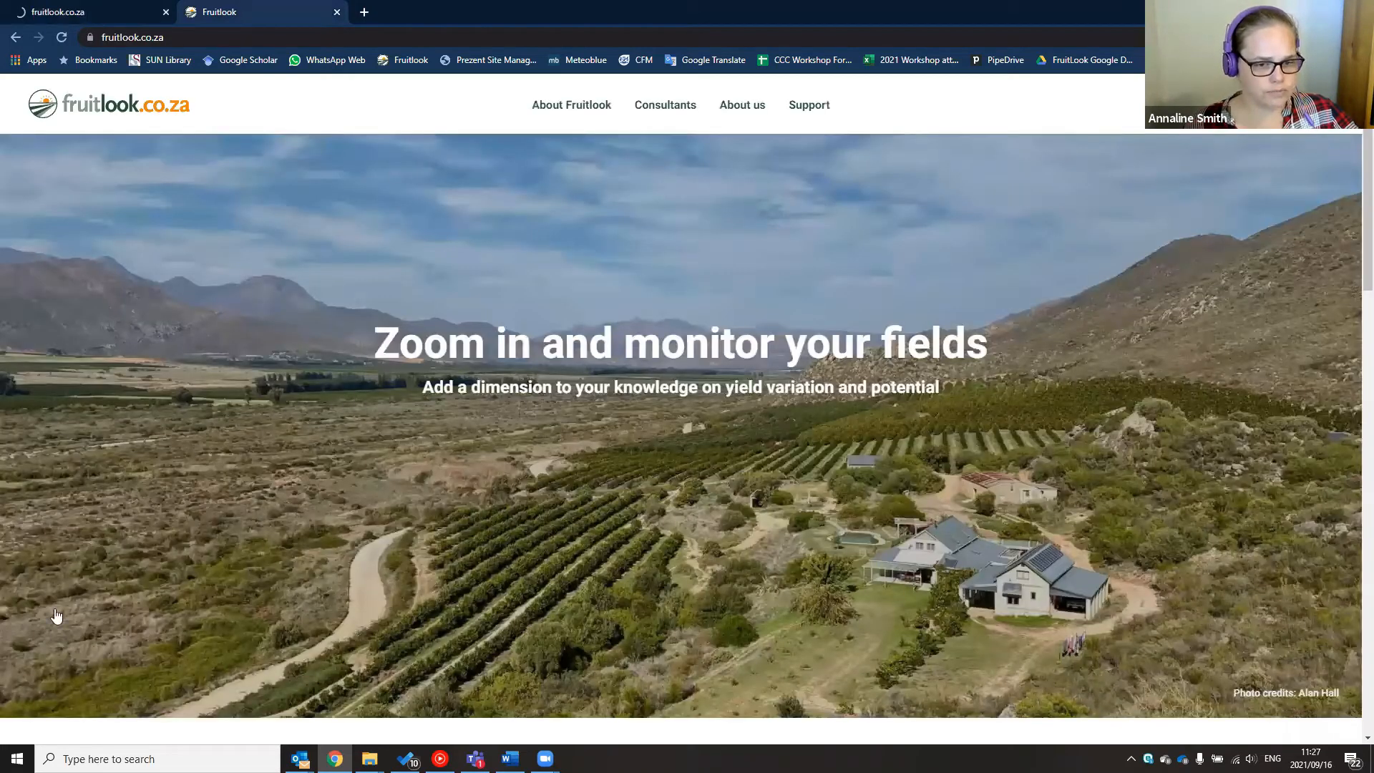
{"action": "key", "text": "ctrl+w"}
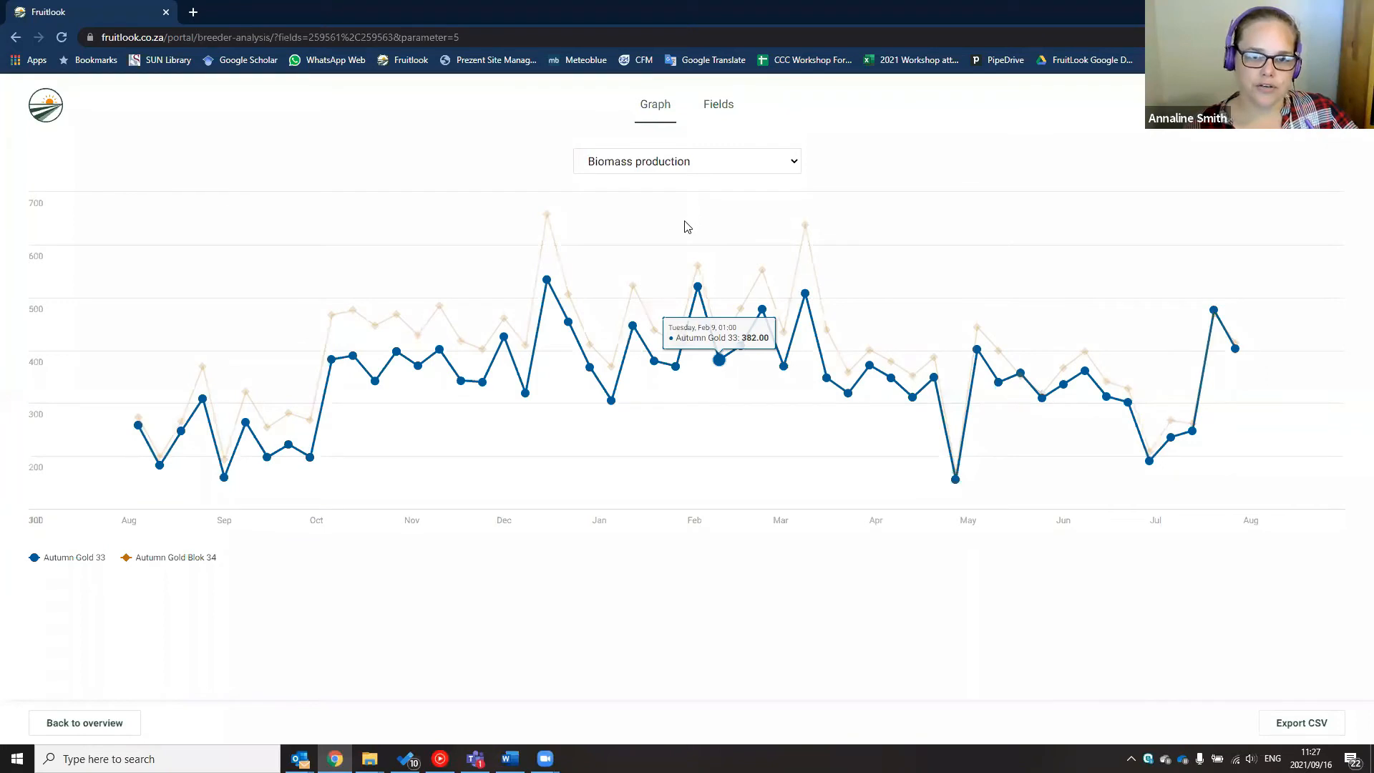
Chart the two Autumn Gold fields by Vegetation index, then by Evaporation deficit
{"action": "left_click", "coordinate": [687, 162]}
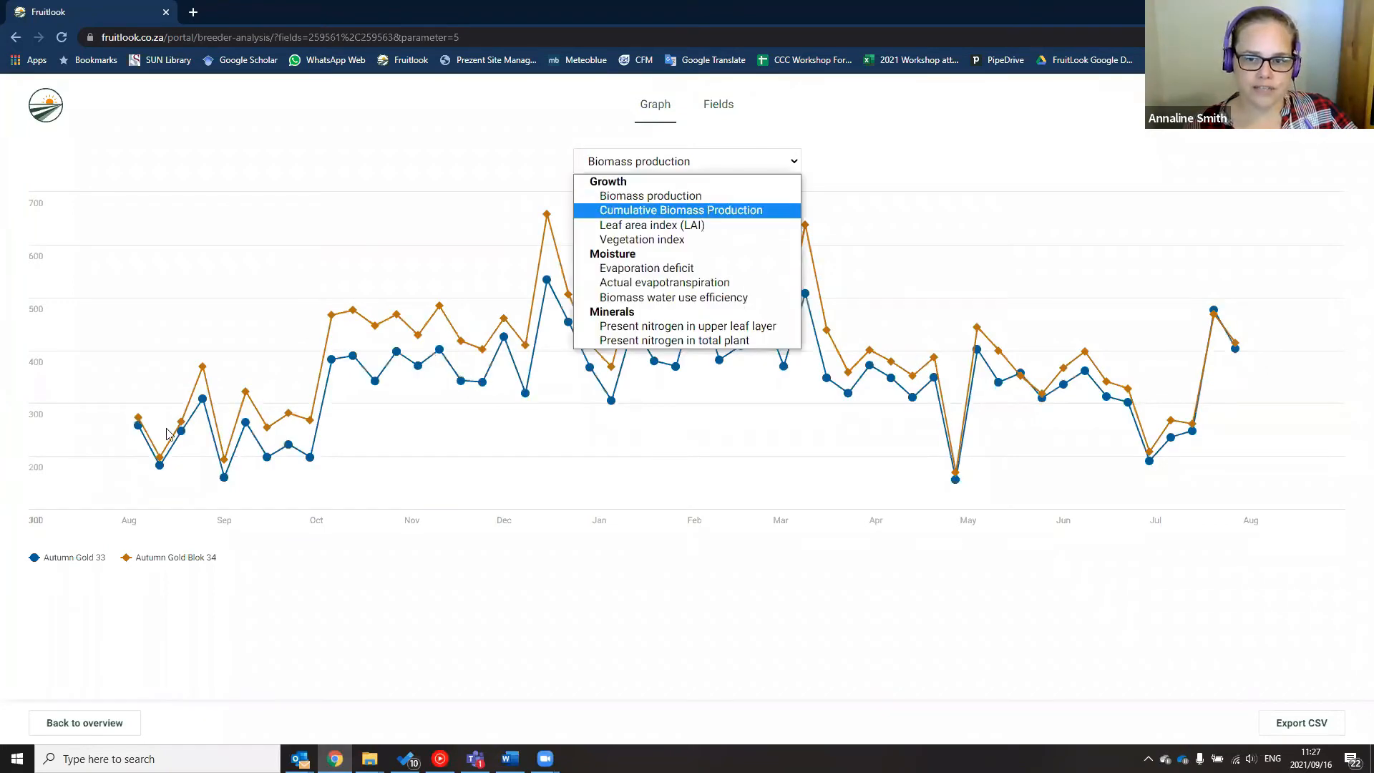
{"action": "left_click", "coordinate": [671, 239]}
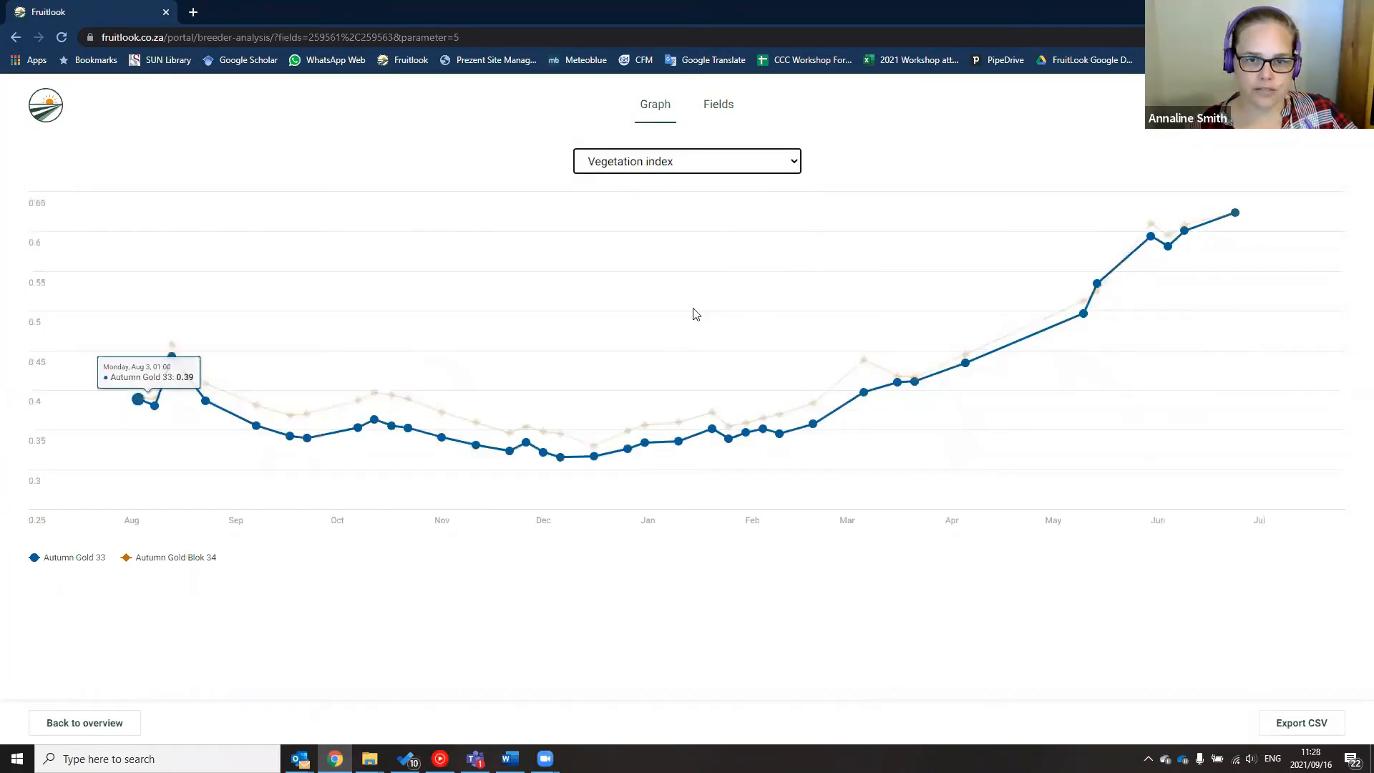
{"action": "left_click", "coordinate": [662, 163]}
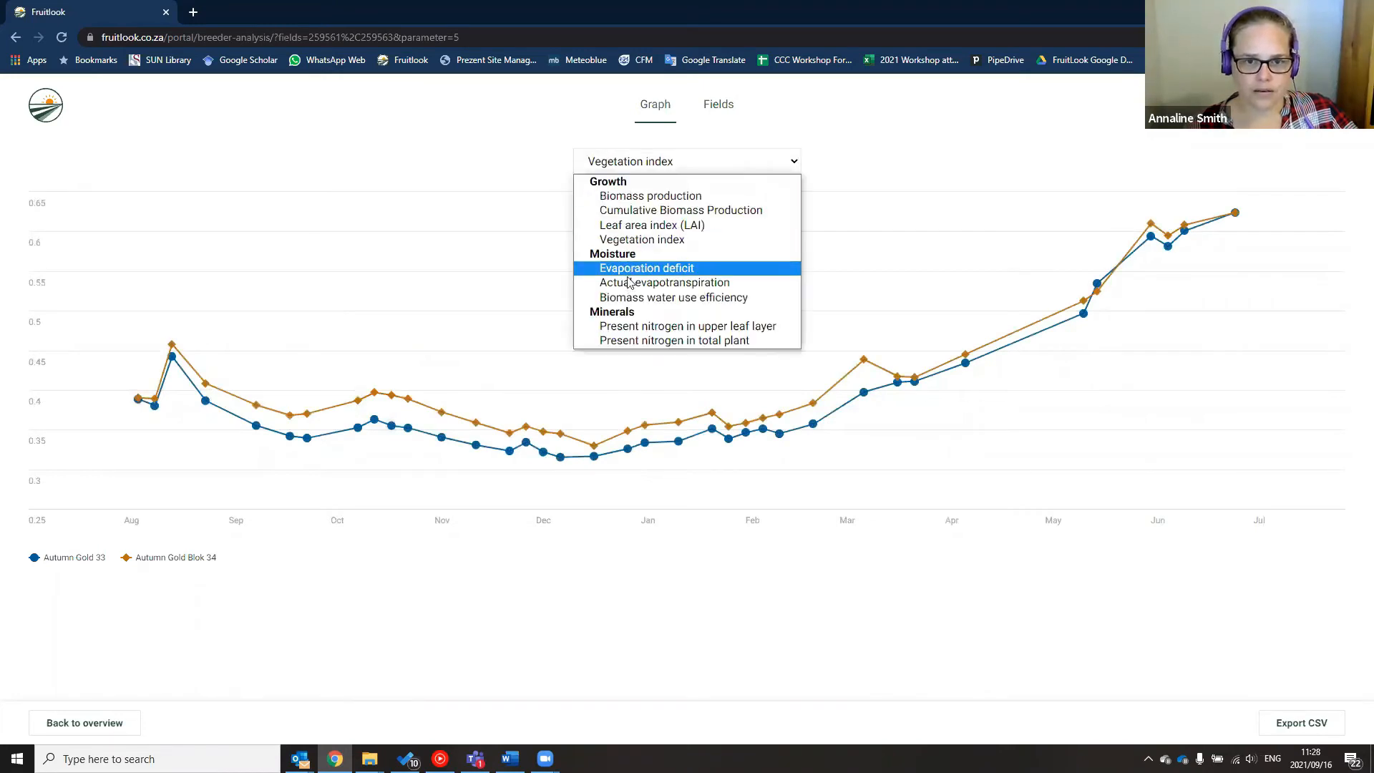
{"action": "left_click", "coordinate": [627, 271]}
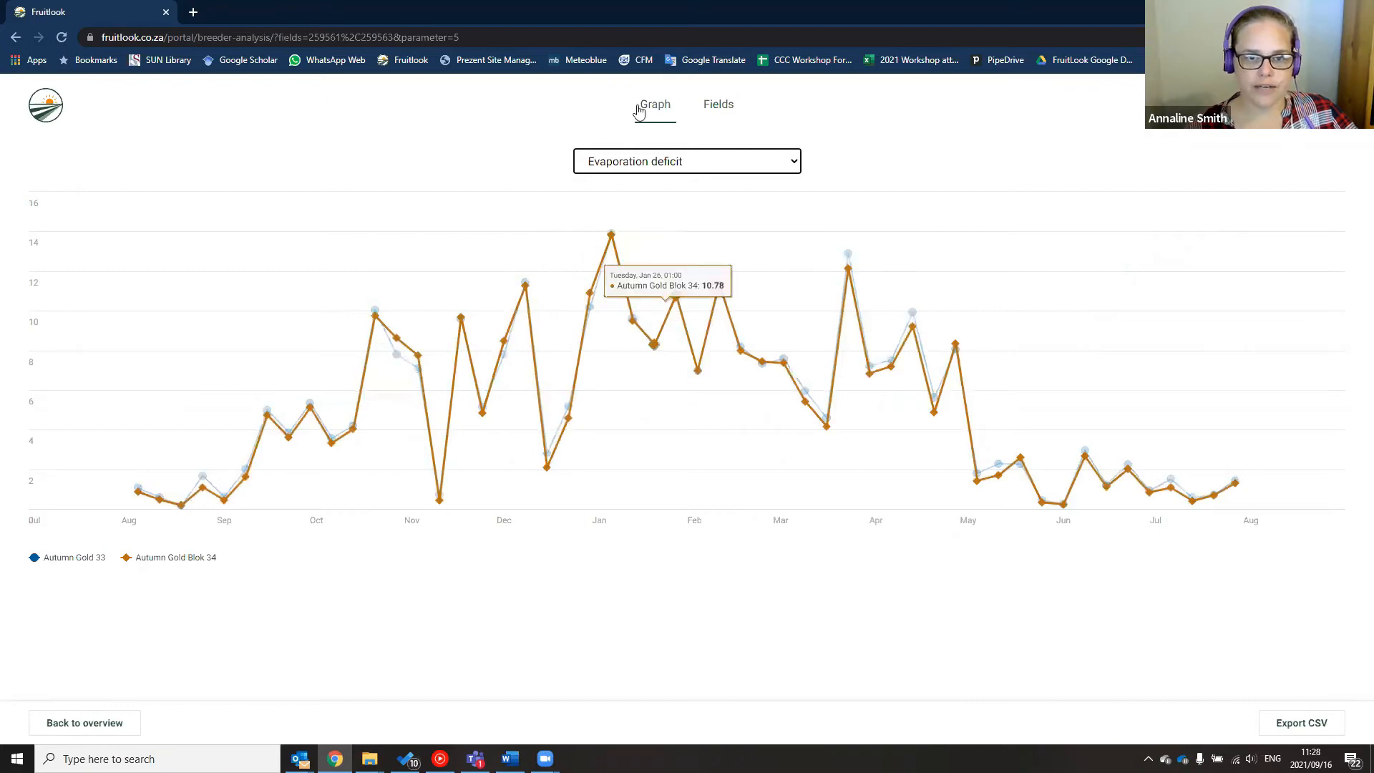
{"action": "left_click", "coordinate": [627, 164]}
{"action": "left_click", "coordinate": [624, 184]}
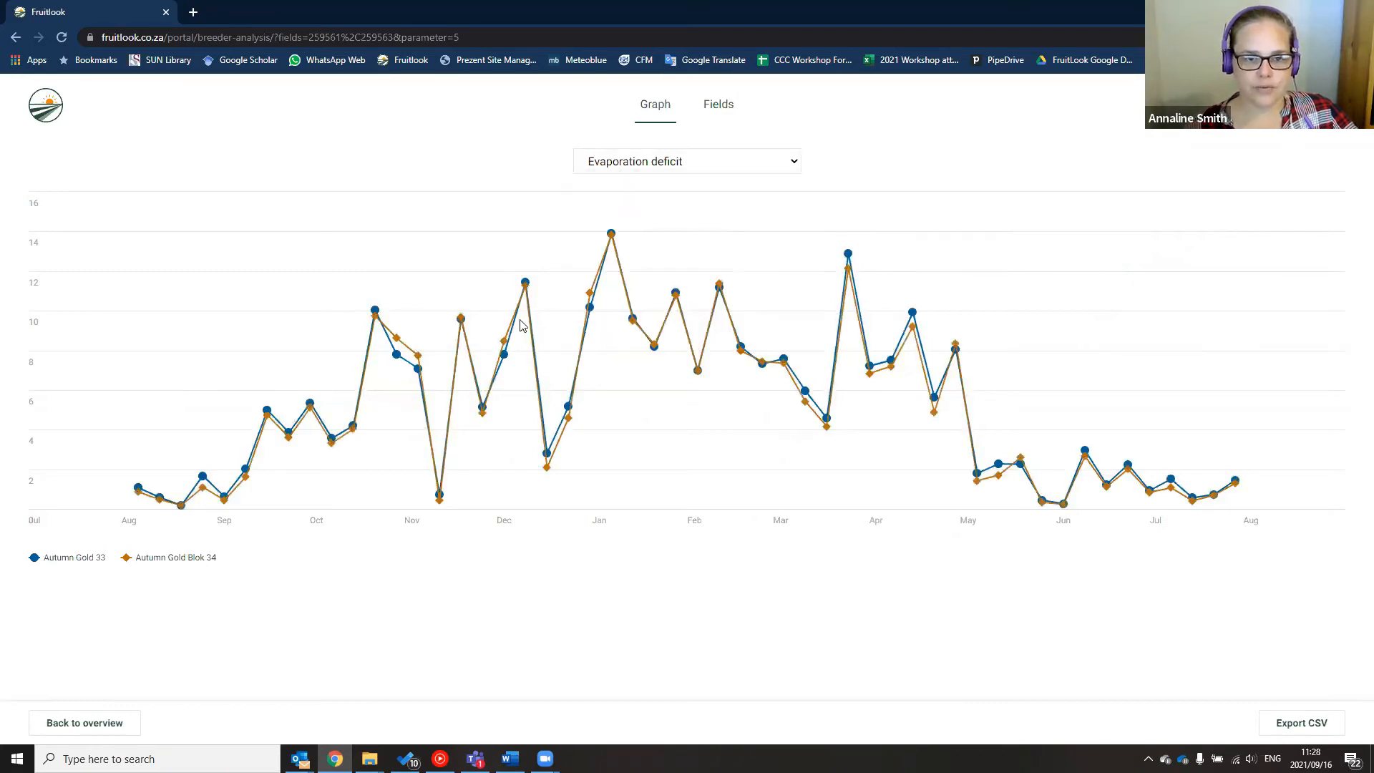
Chart Biomass water use efficiency for both fields, then switch back to Evaporation deficit
{"action": "left_click", "coordinate": [655, 163]}
{"action": "left_click", "coordinate": [674, 297]}
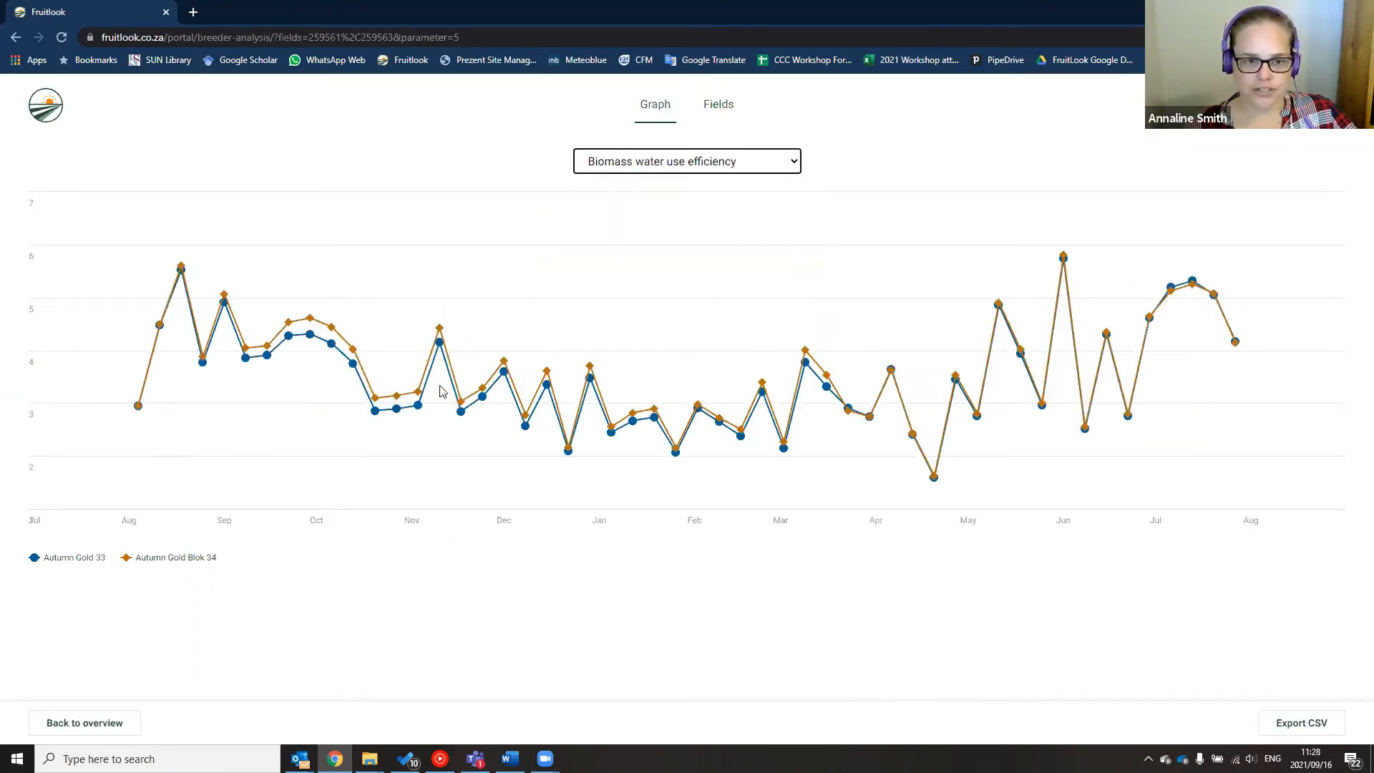
{"action": "mouse_move", "coordinate": [438, 342]}
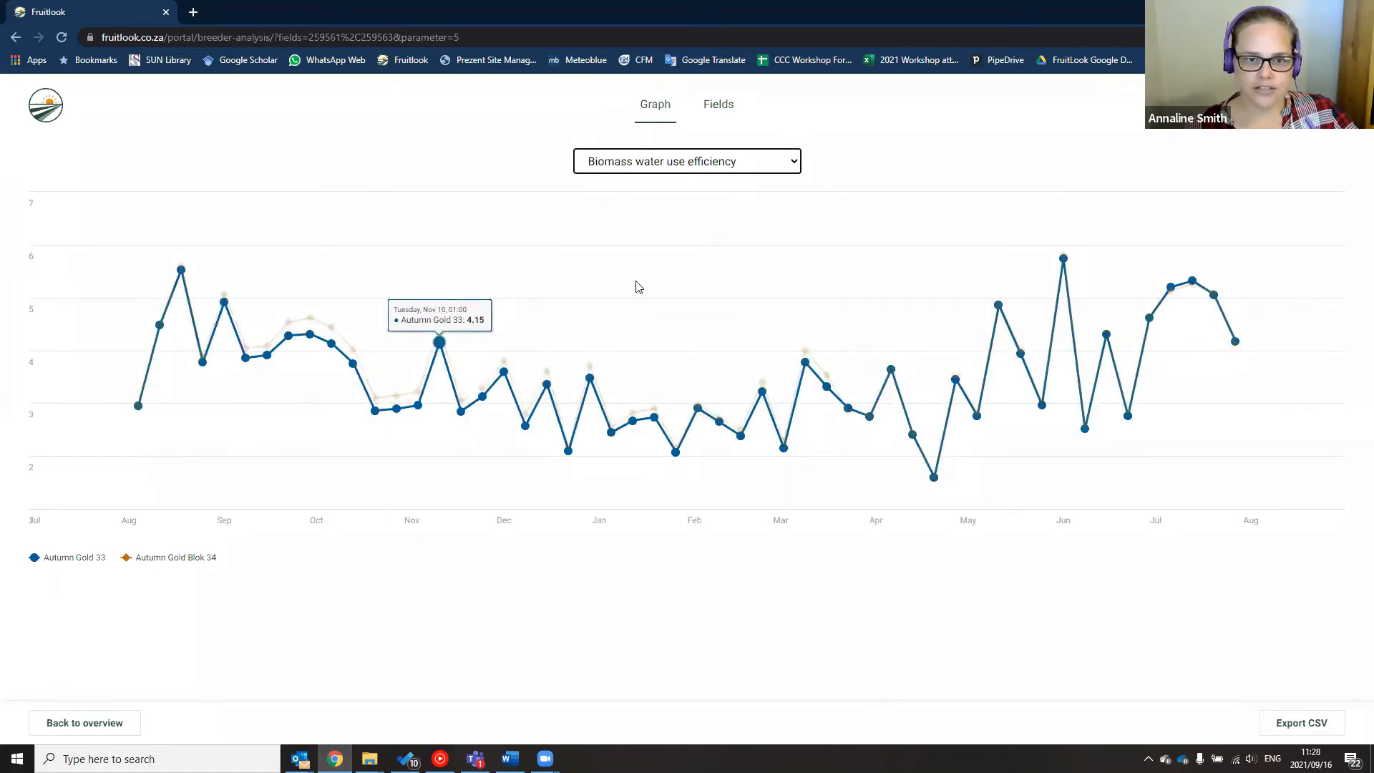
{"action": "left_click", "coordinate": [655, 161]}
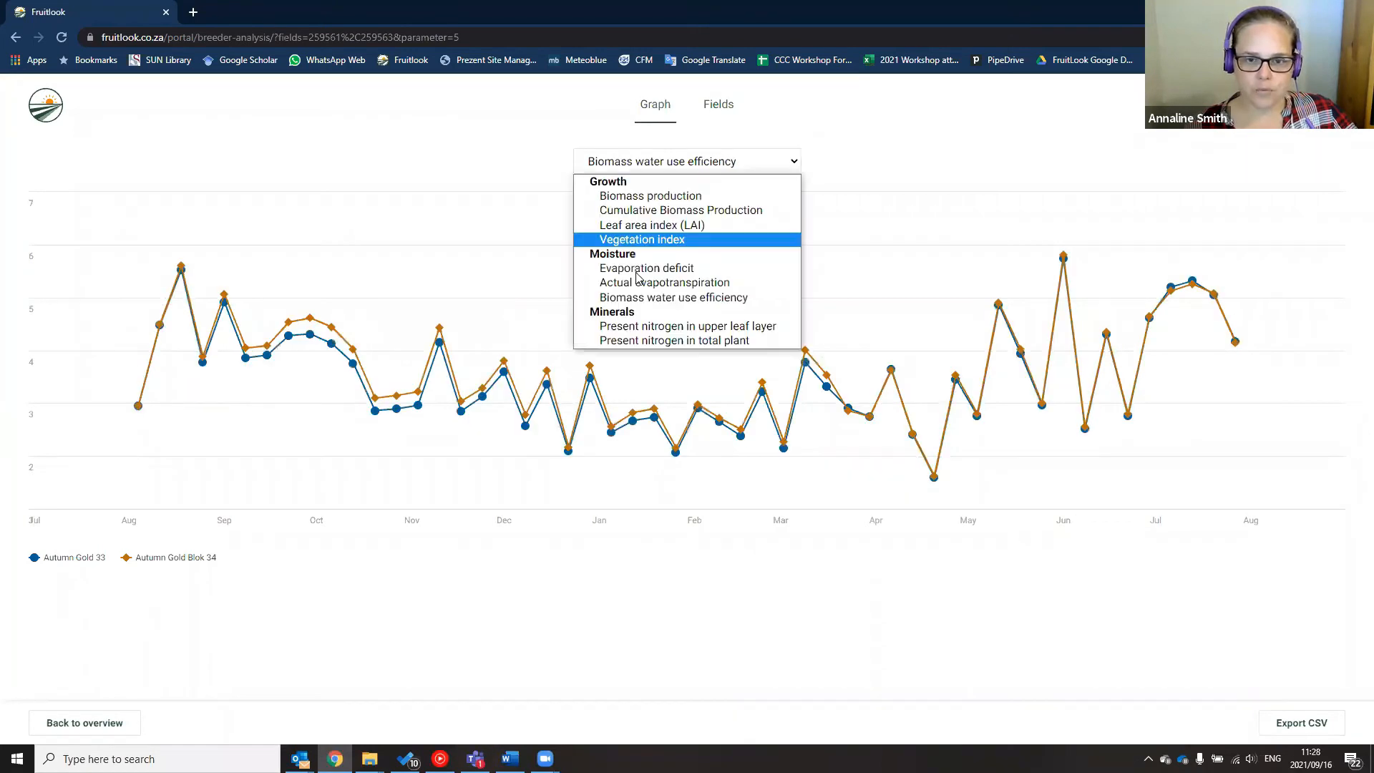
{"action": "left_click", "coordinate": [637, 269]}
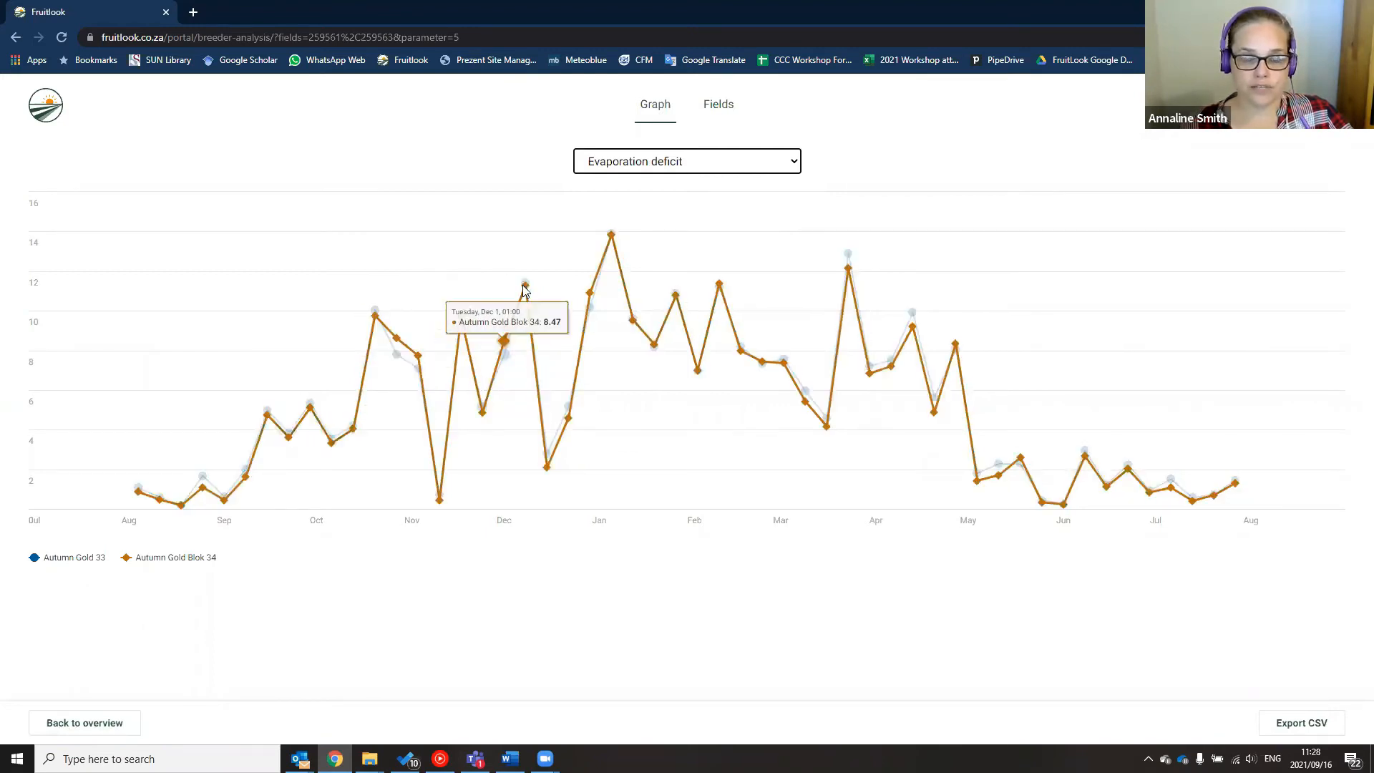
Browse the Evaporation deficit field maps three weeks forward, then chart Biomass production again
{"action": "left_click", "coordinate": [722, 105]}
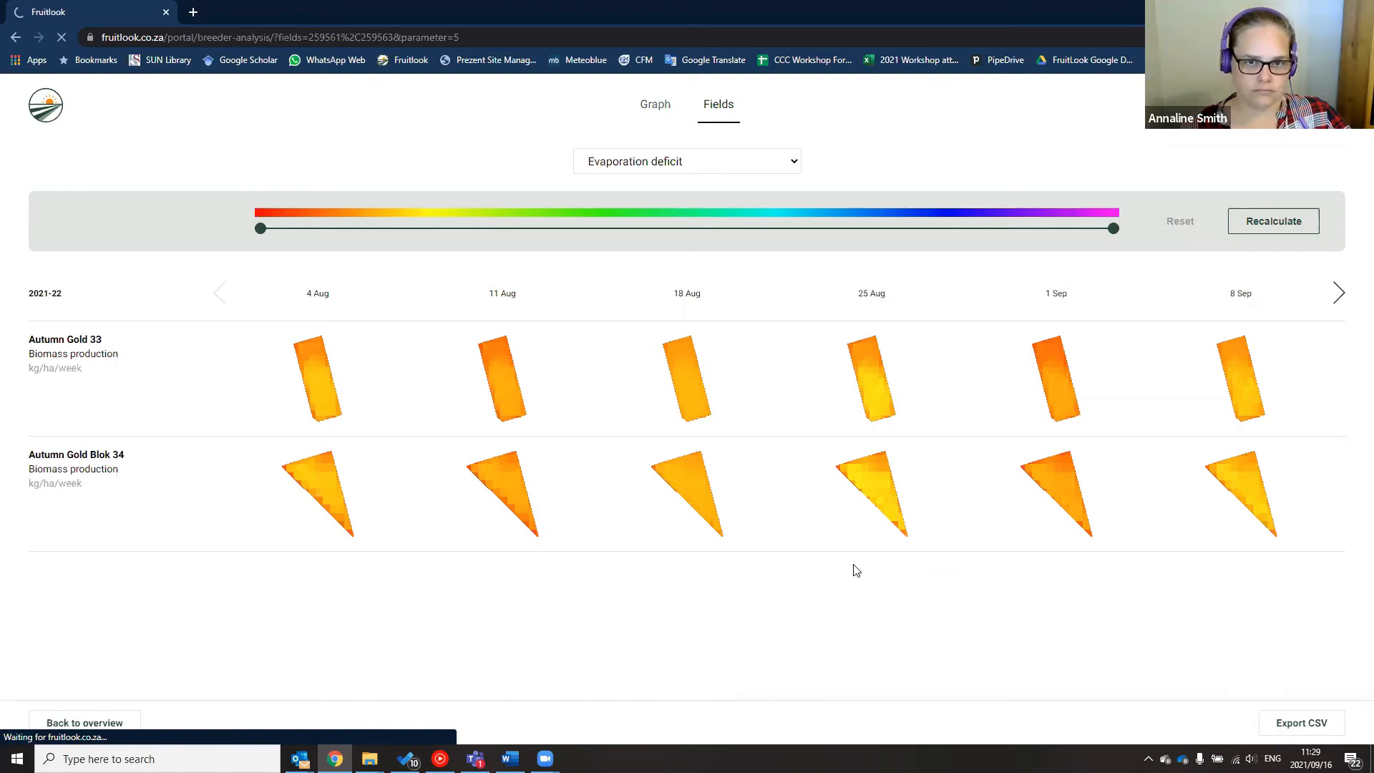
{"action": "left_click", "coordinate": [719, 104]}
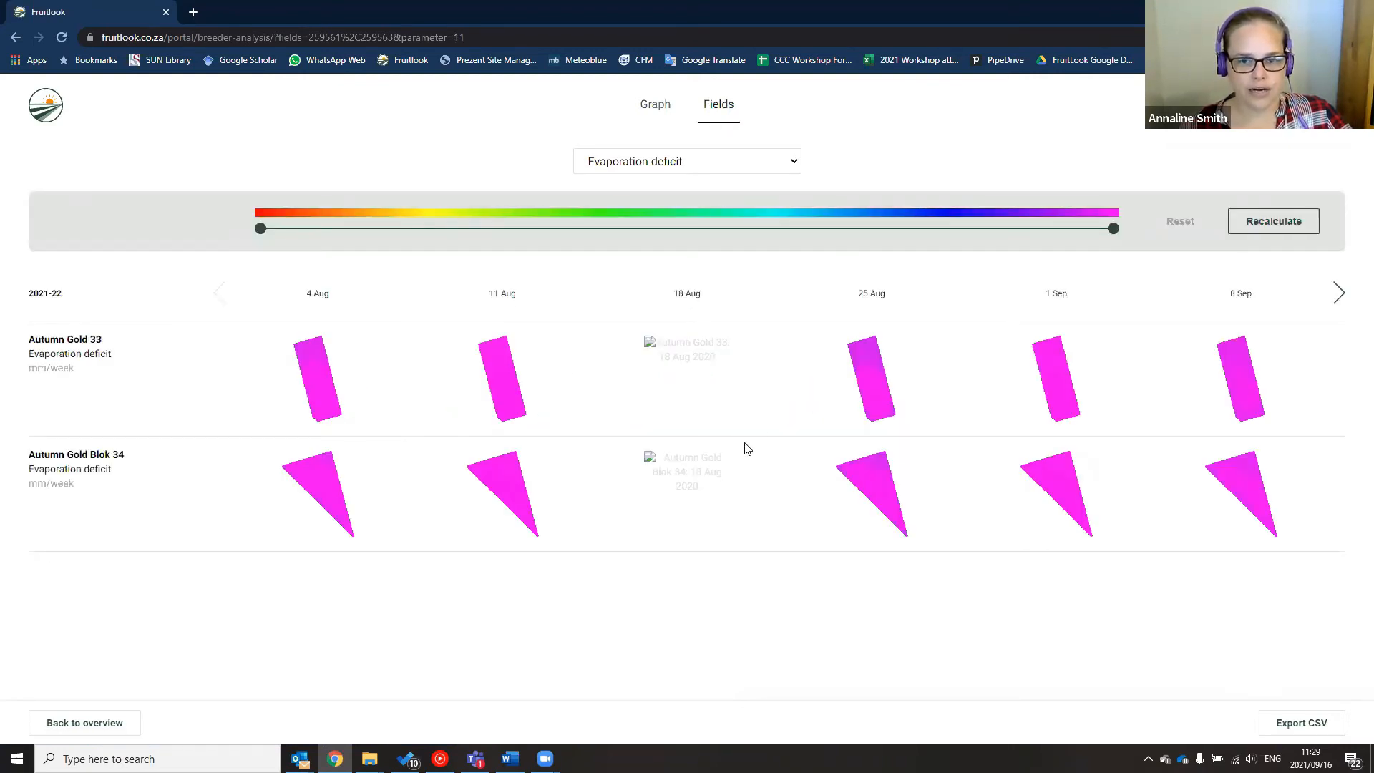
{"action": "left_click", "coordinate": [1338, 293]}
{"action": "left_click", "coordinate": [1338, 293]}
{"action": "left_click", "coordinate": [1337, 294]}
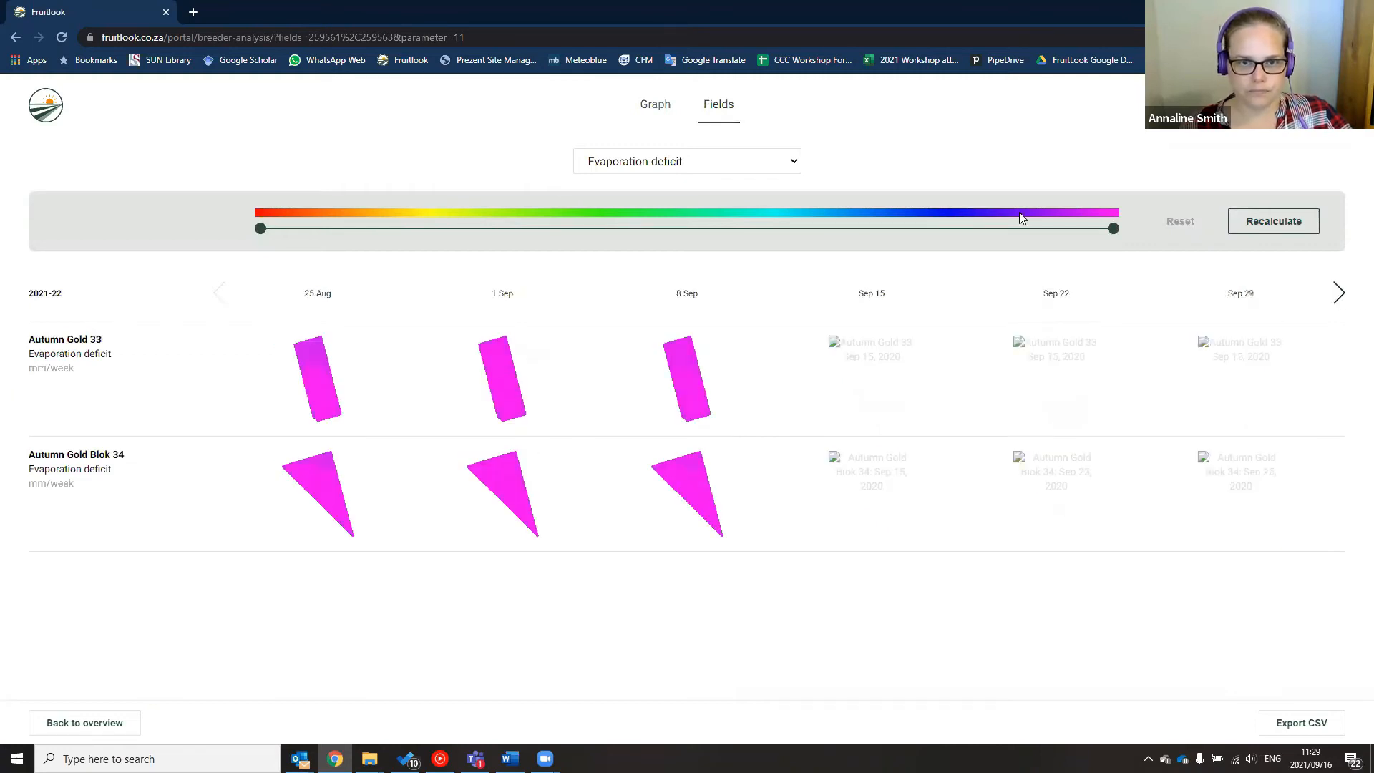
{"action": "left_click", "coordinate": [793, 164]}
{"action": "left_click", "coordinate": [670, 201]}
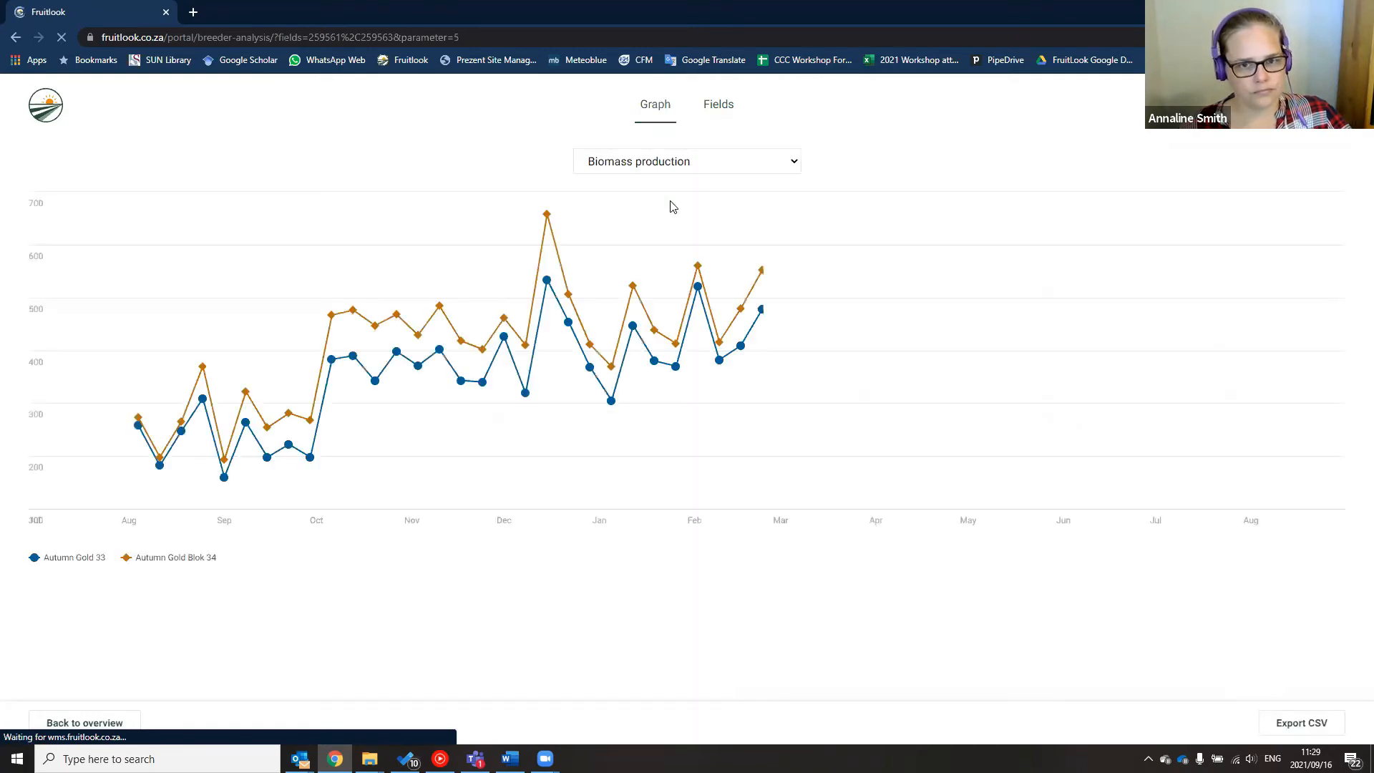
Show the Biomass production field maps and recalculate them with the colour range narrowed to mid-scale
{"action": "left_click", "coordinate": [718, 106]}
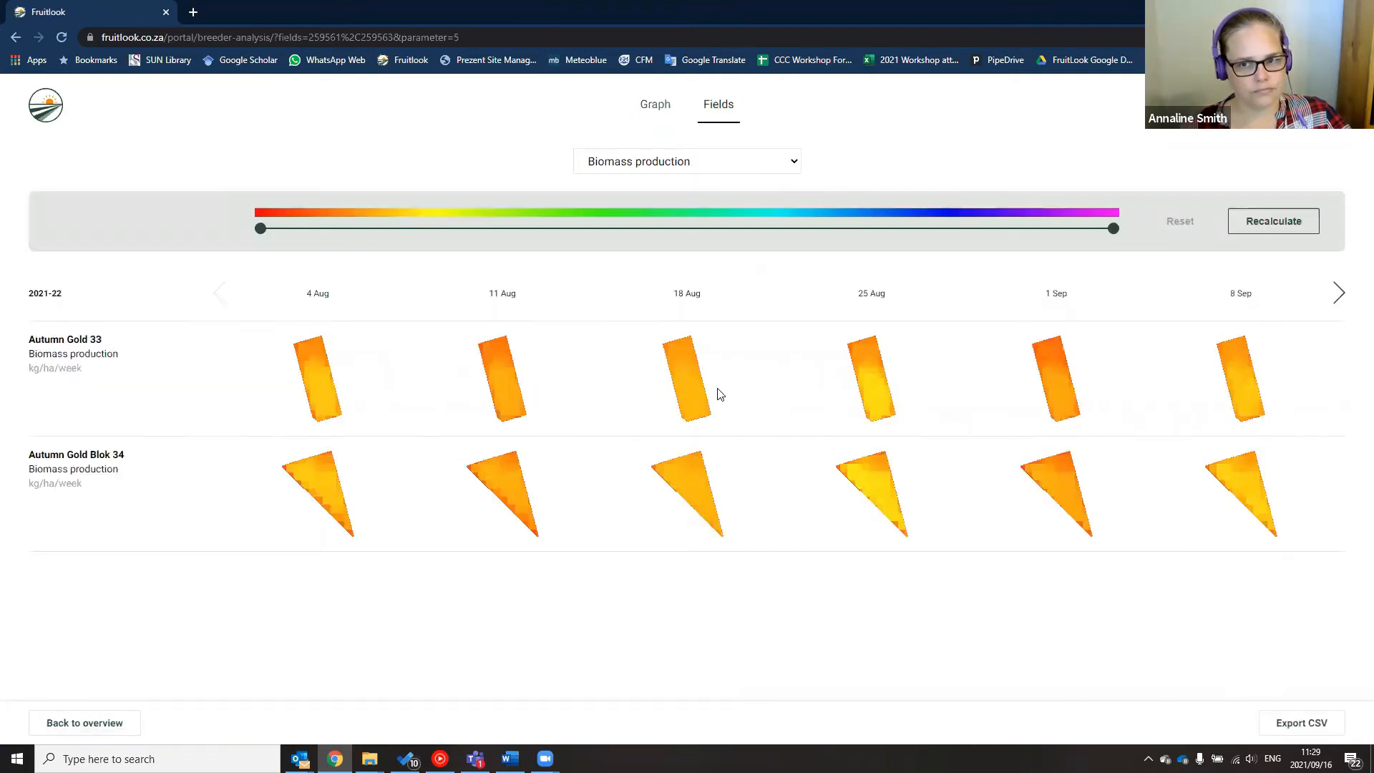
{"action": "left_click", "coordinate": [1339, 293]}
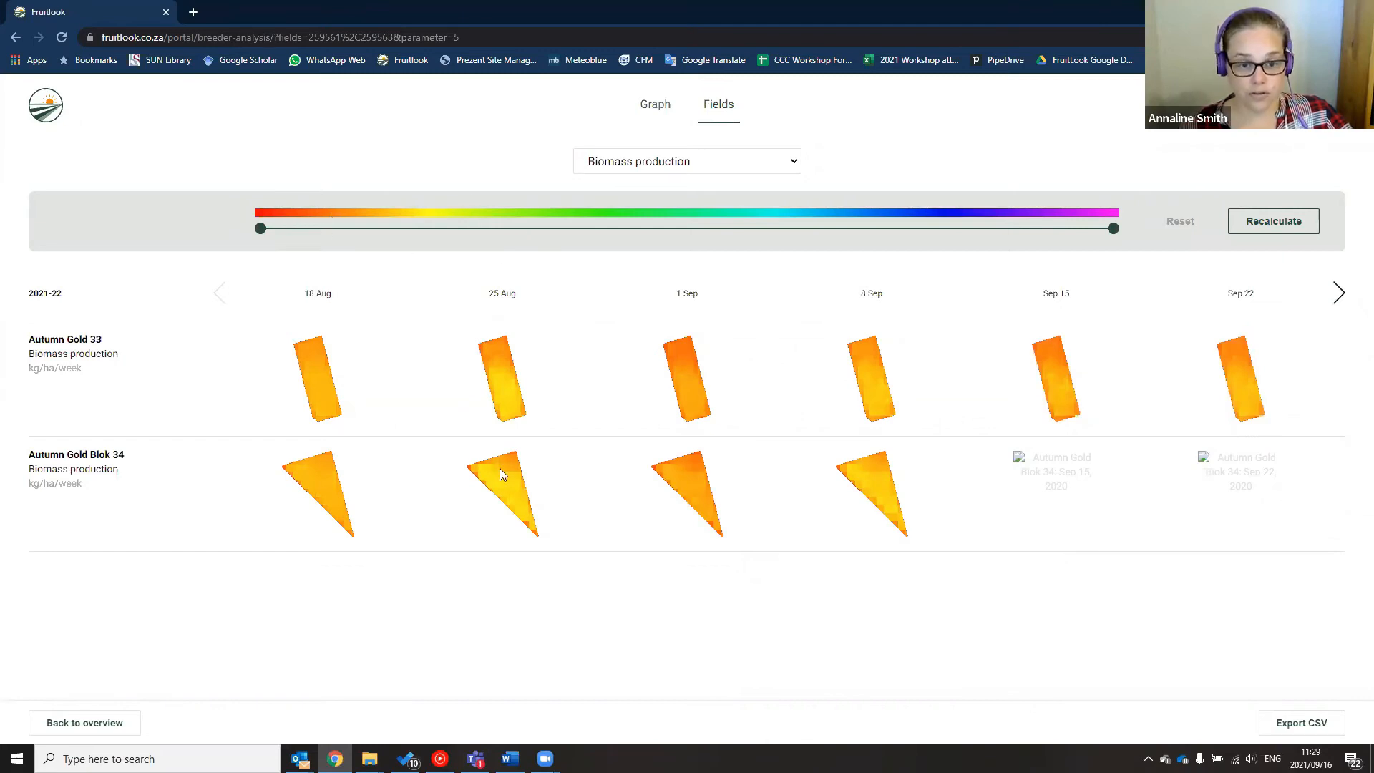
{"action": "left_click_drag", "start_coordinate": [1113, 228], "coordinate": [748, 247]}
{"action": "left_click", "coordinate": [1287, 226]}
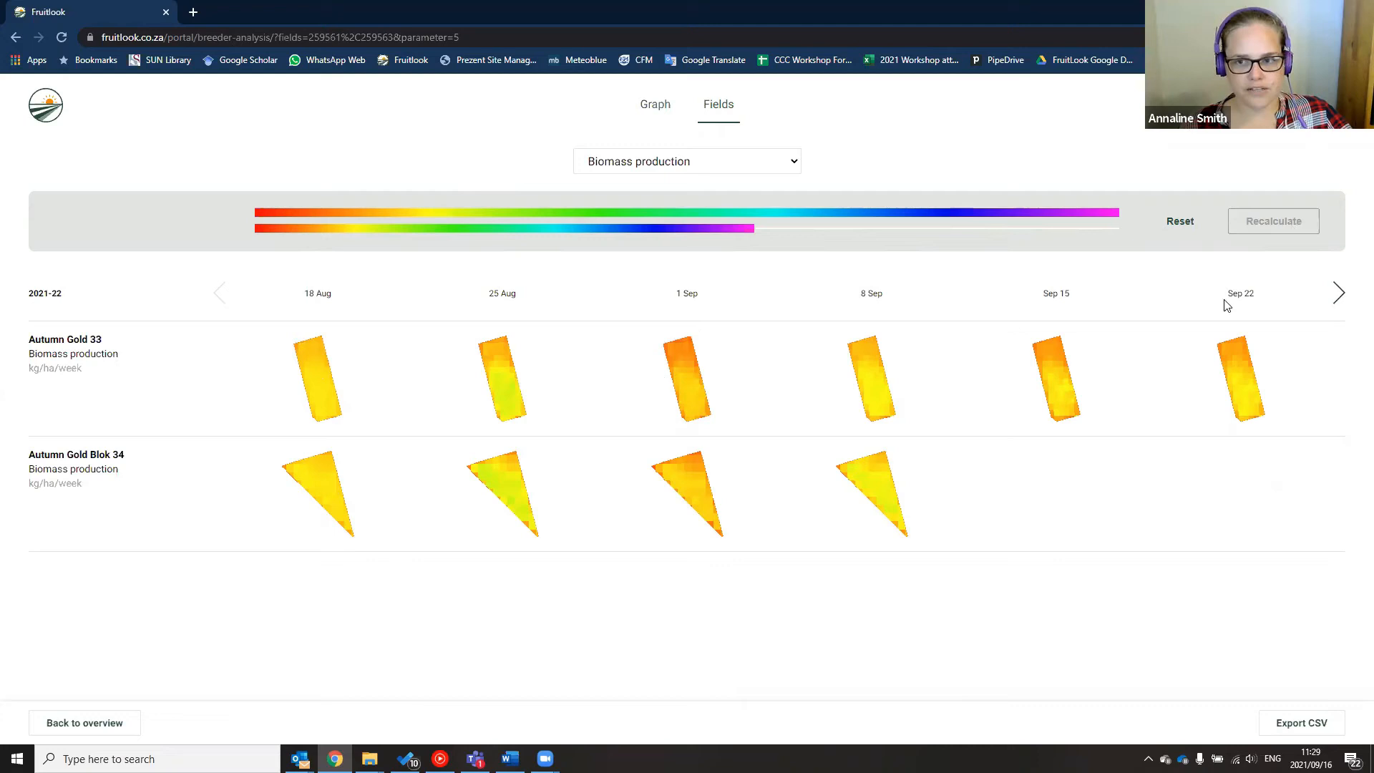
Step the biomass maps forward through the weeks, then back to late August and into September
{"action": "left_click", "coordinate": [1337, 293]}
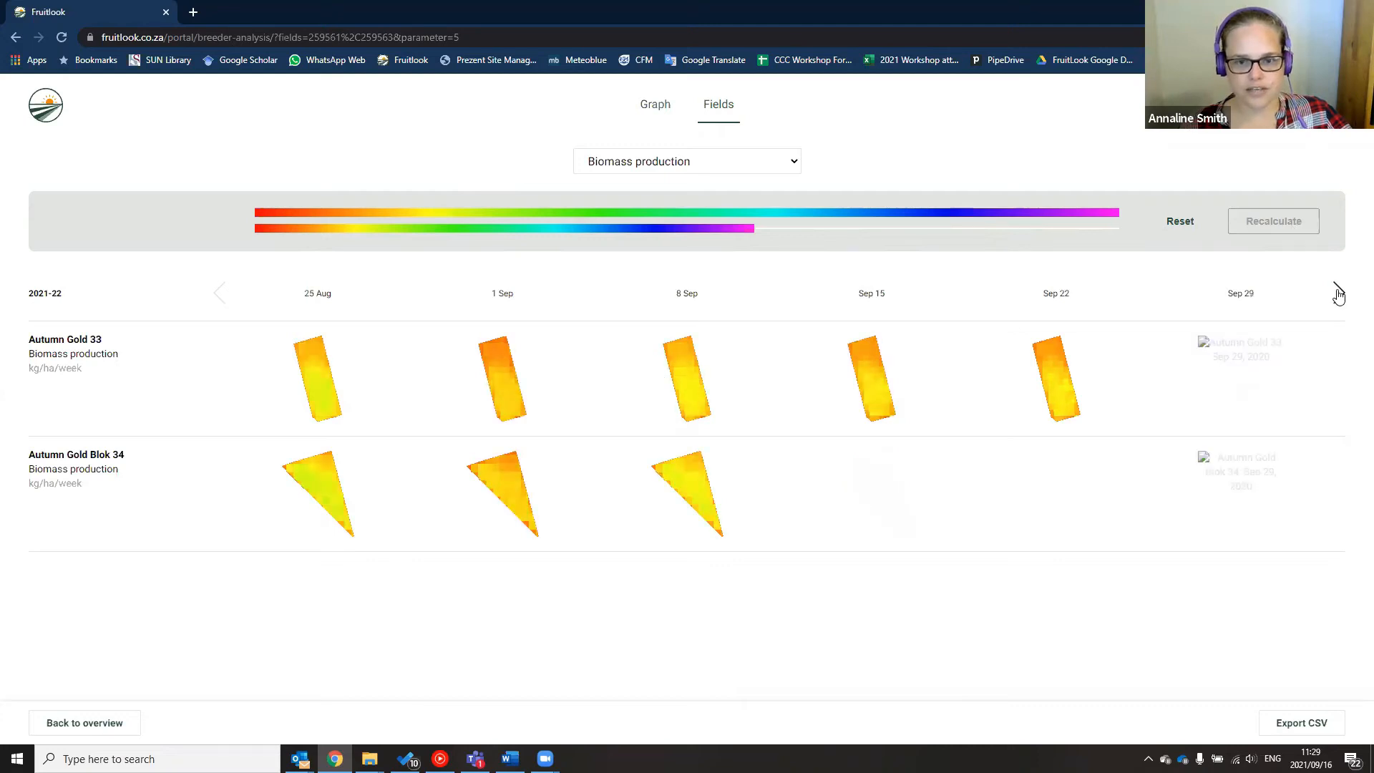
{"action": "left_click", "coordinate": [1337, 293]}
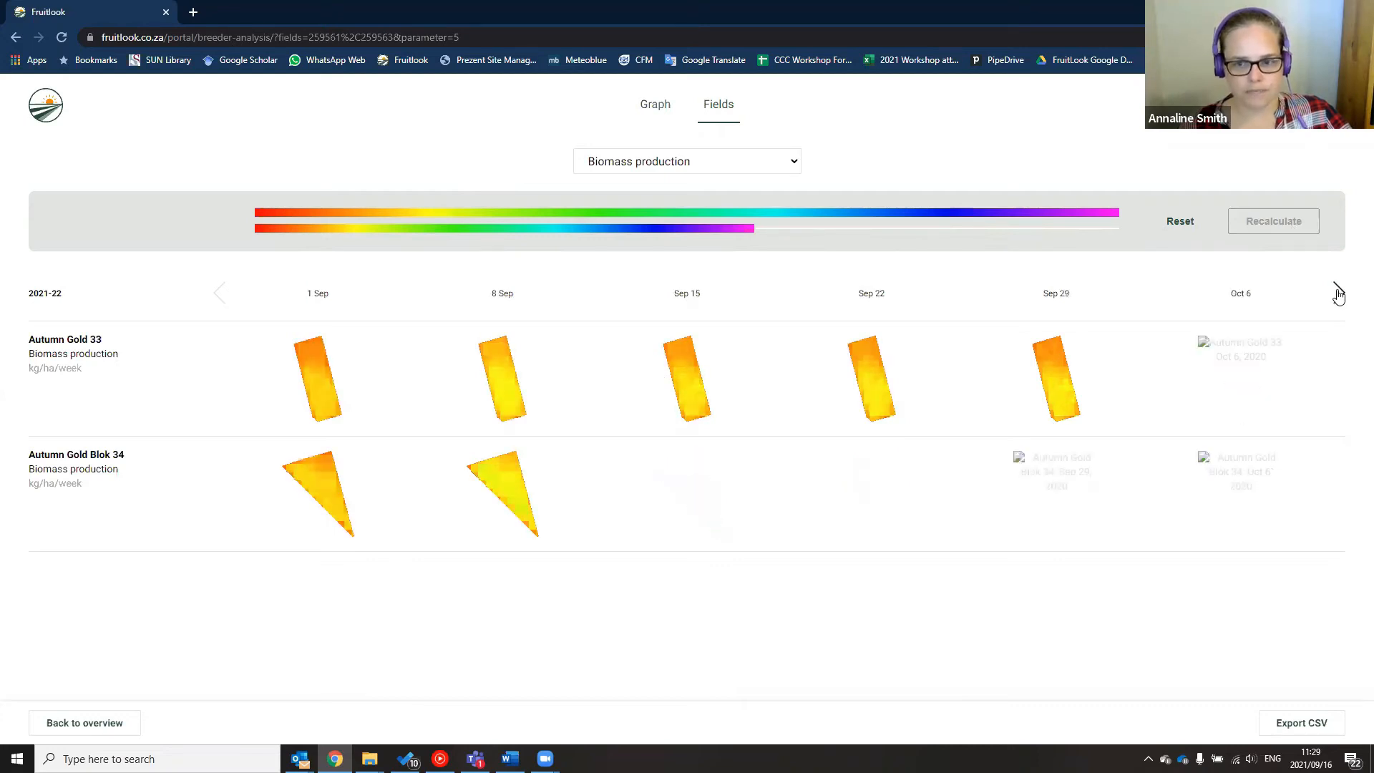
{"action": "left_click", "coordinate": [1337, 293]}
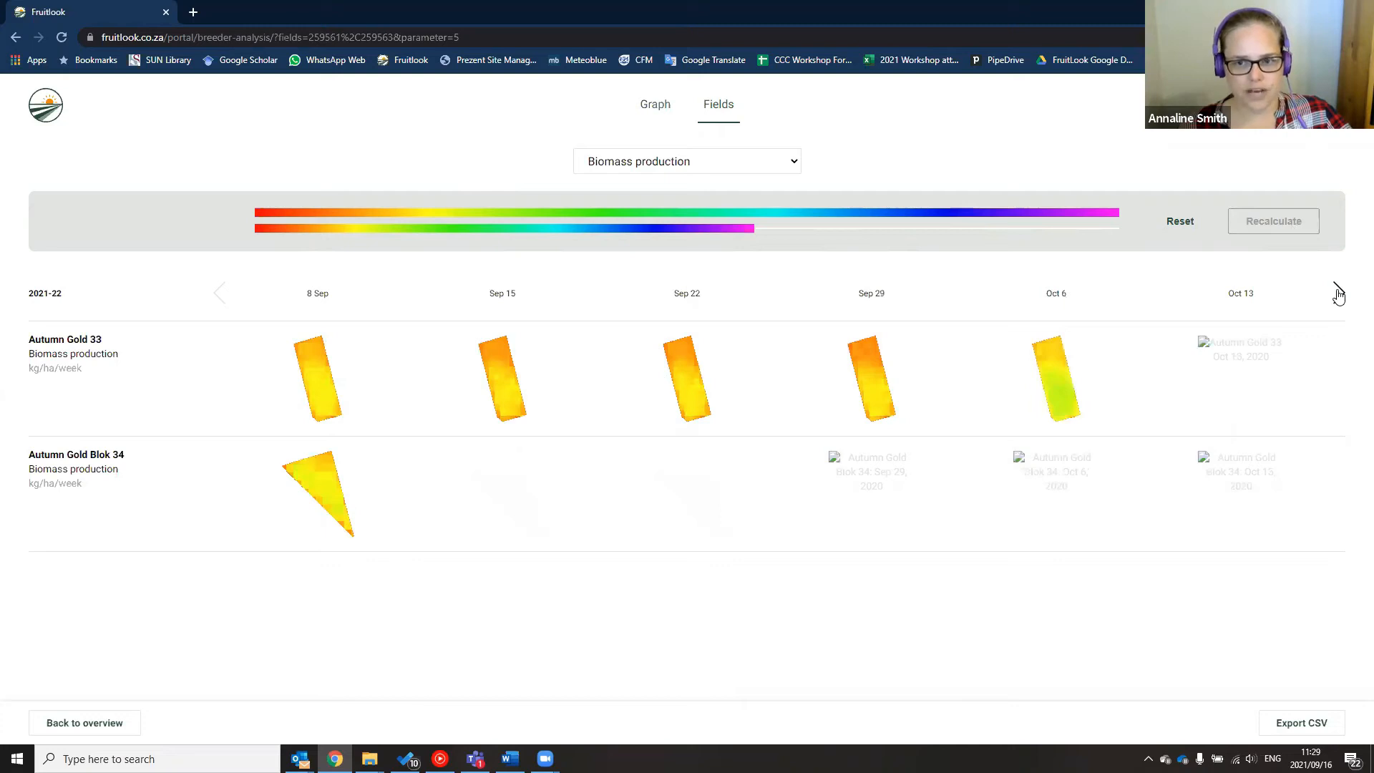
{"action": "left_click", "coordinate": [1337, 293]}
{"action": "left_click", "coordinate": [1337, 292]}
{"action": "left_click", "coordinate": [1337, 292]}
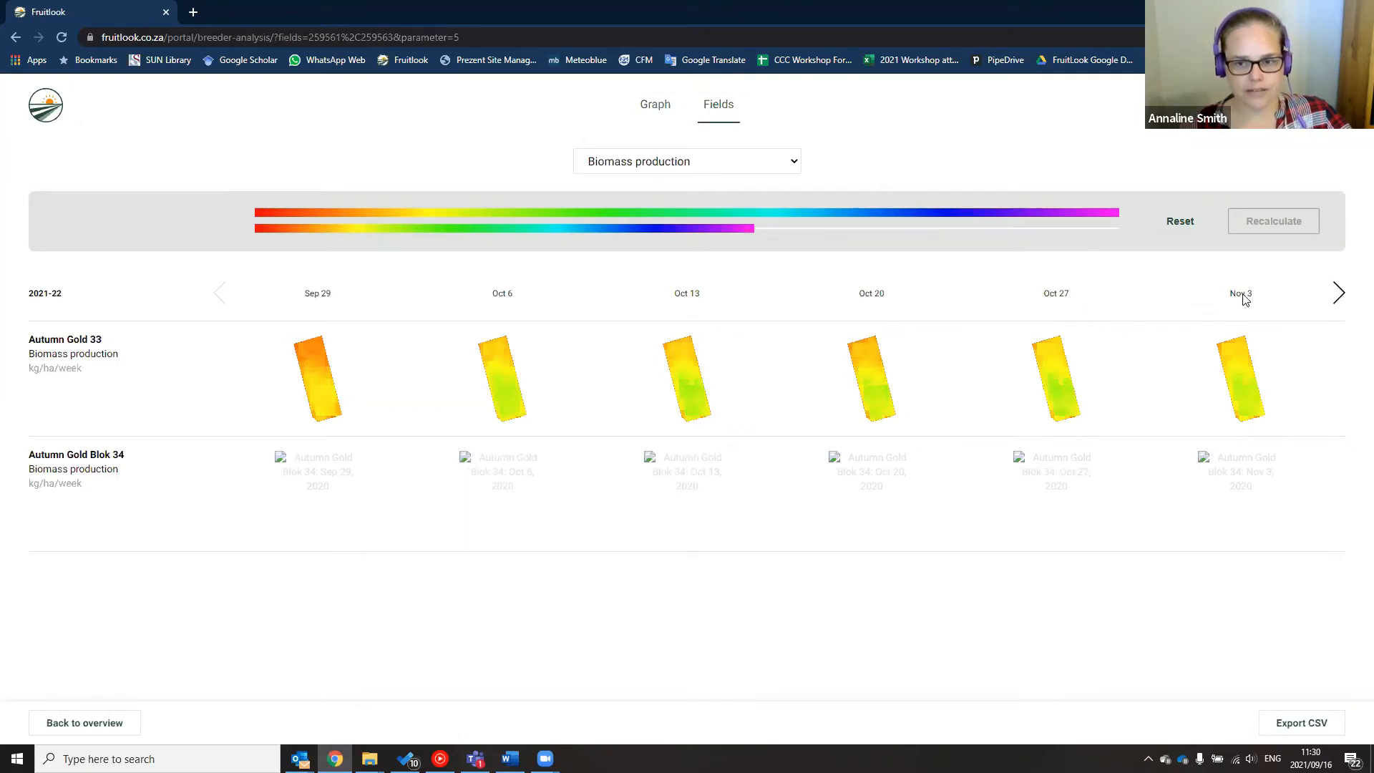
{"action": "left_click", "coordinate": [1336, 293]}
{"action": "left_click", "coordinate": [1337, 294]}
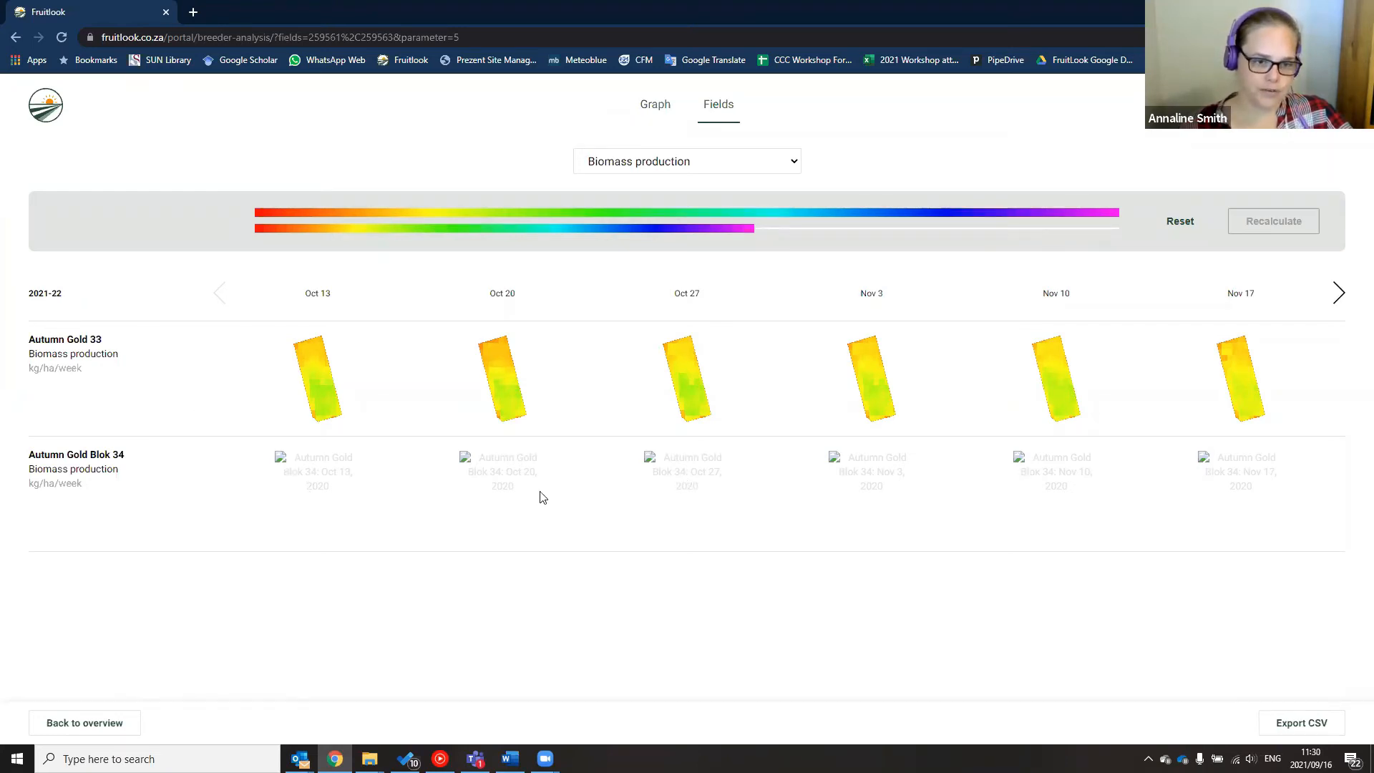
{"action": "left_click", "coordinate": [1339, 293]}
{"action": "left_click", "coordinate": [1338, 293]}
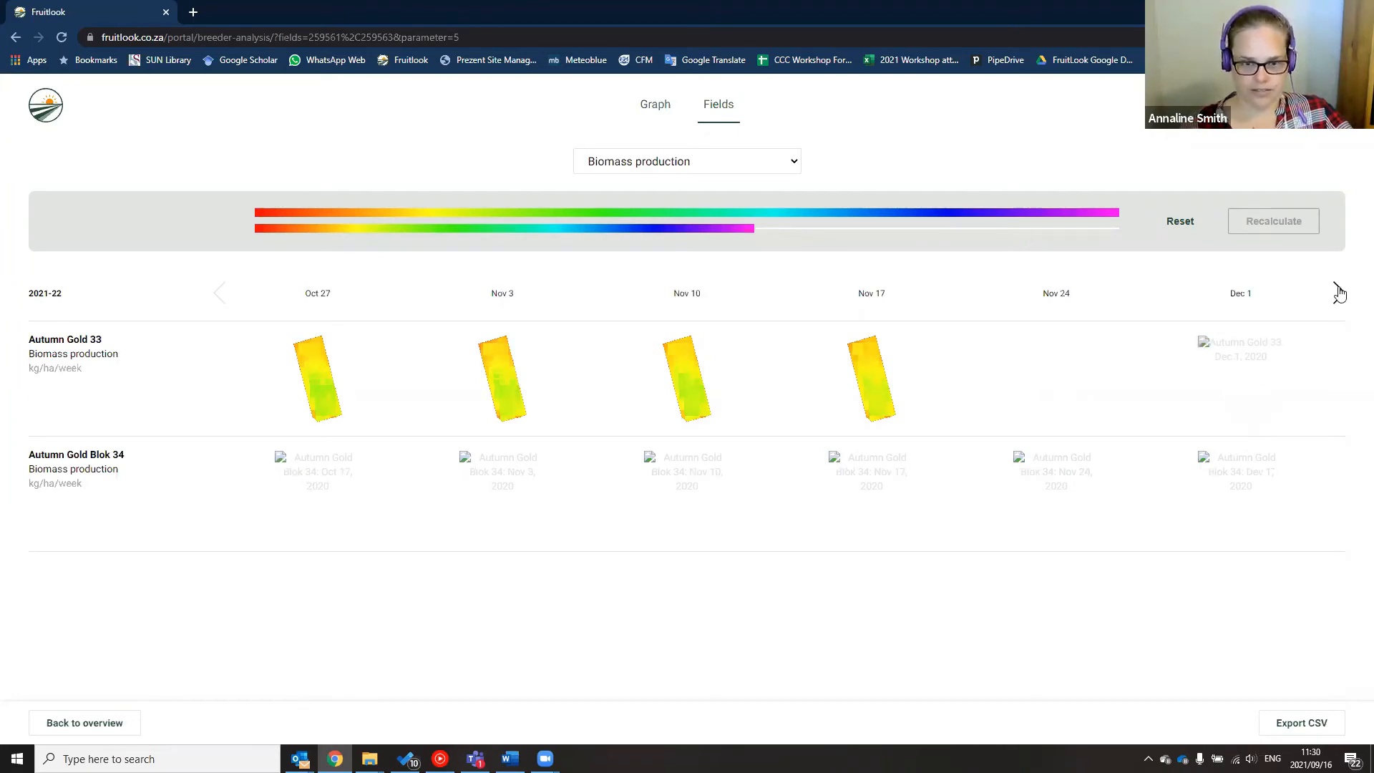
{"action": "left_click", "coordinate": [1339, 292]}
{"action": "left_click", "coordinate": [1339, 293]}
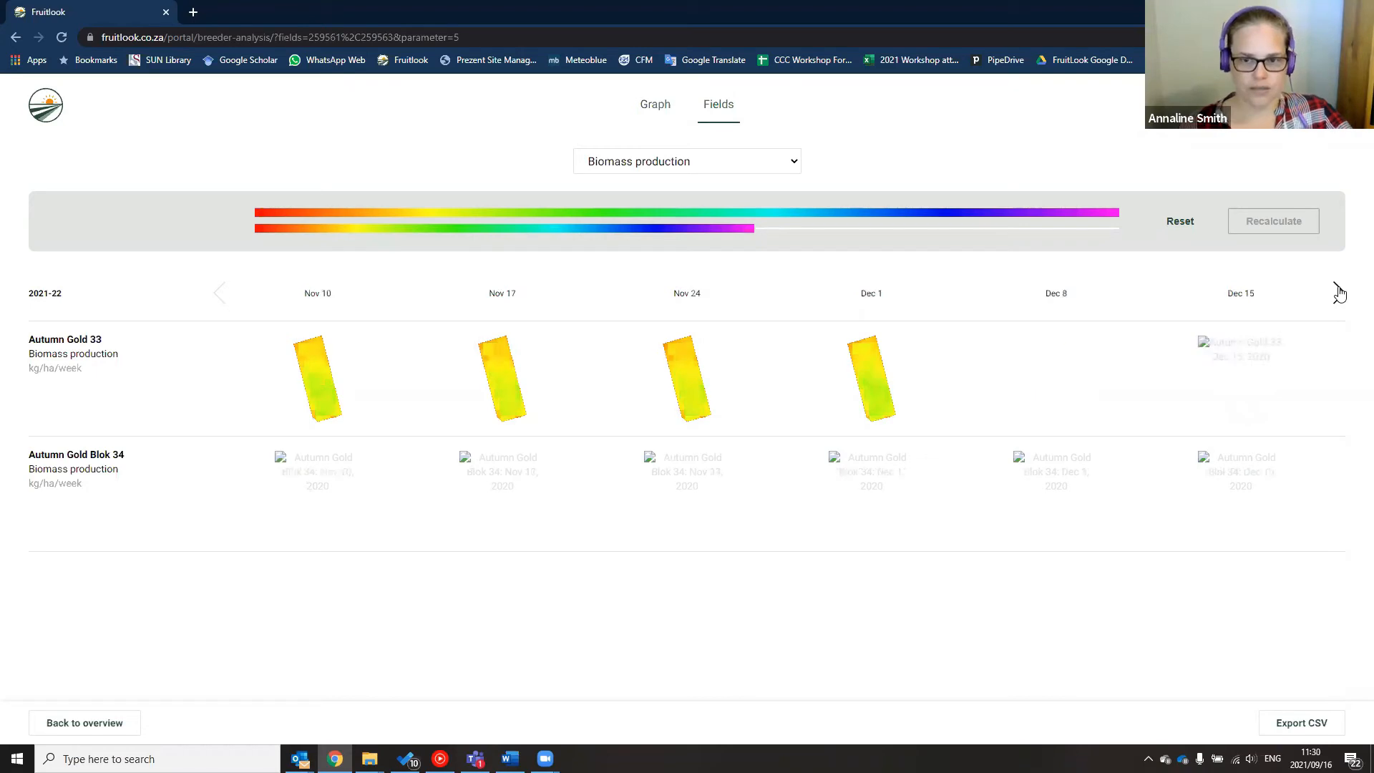
{"action": "left_click", "coordinate": [219, 294]}
{"action": "left_click", "coordinate": [219, 294]}
{"action": "left_click", "coordinate": [219, 294]}
{"action": "left_click", "coordinate": [219, 294]}
{"action": "left_click", "coordinate": [219, 293]}
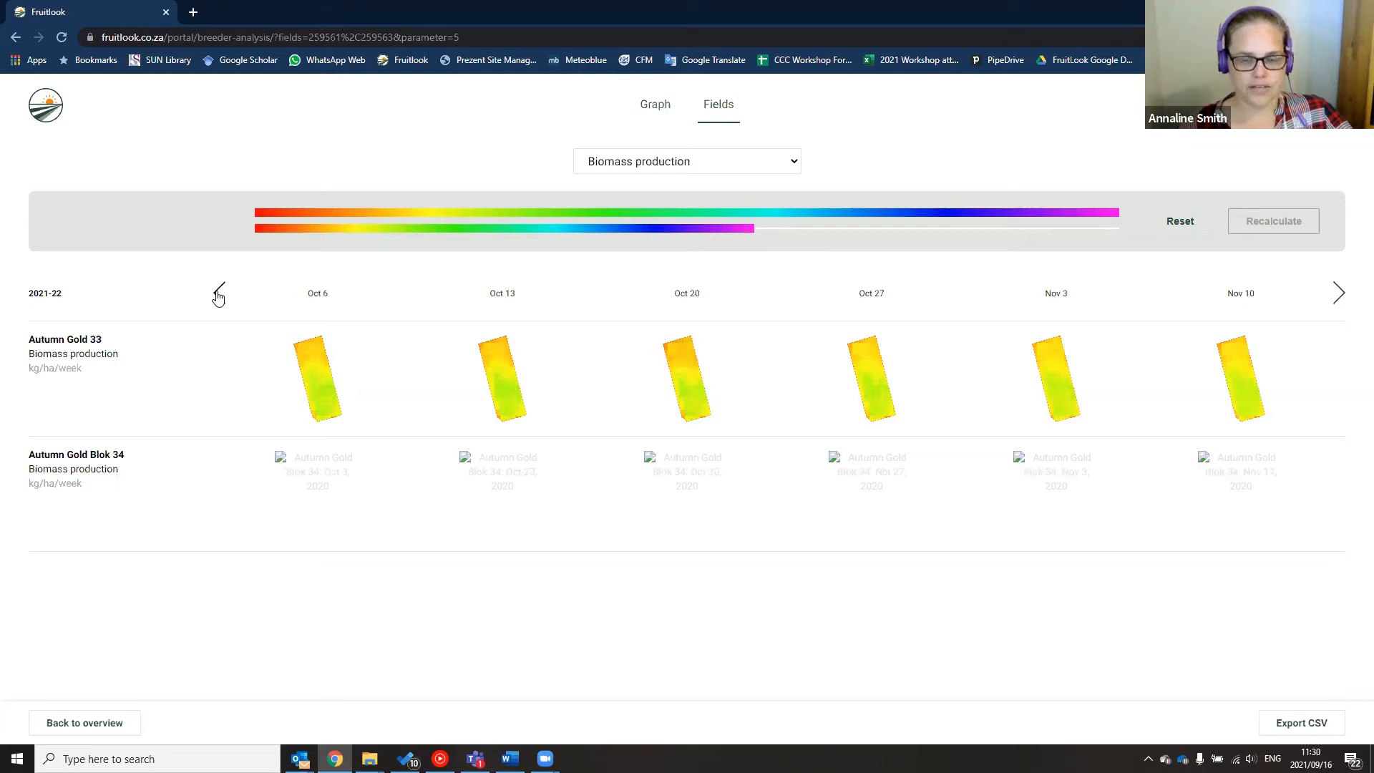
{"action": "left_click", "coordinate": [219, 293]}
{"action": "left_click", "coordinate": [219, 293]}
{"action": "left_click", "coordinate": [219, 293]}
{"action": "left_click", "coordinate": [219, 293]}
{"action": "left_click", "coordinate": [219, 293]}
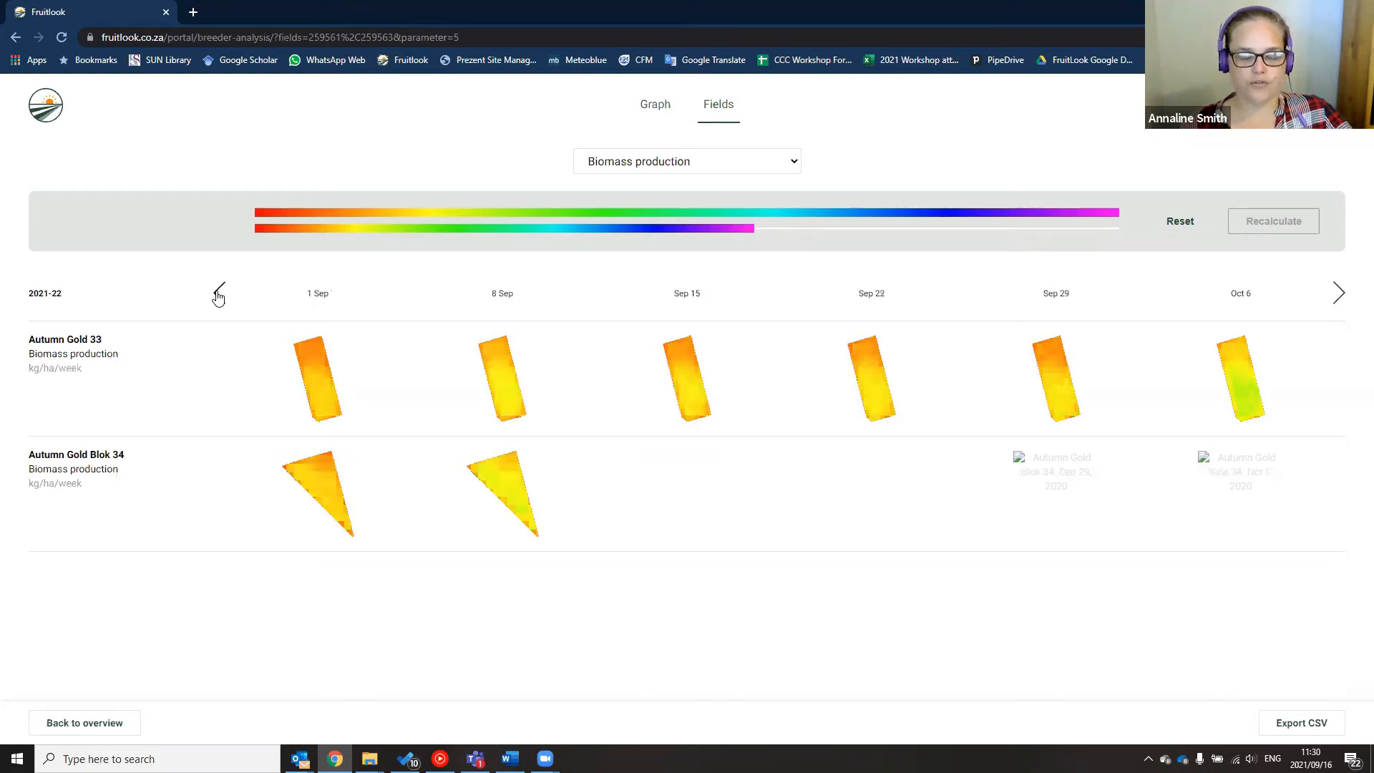
{"action": "left_click", "coordinate": [219, 294]}
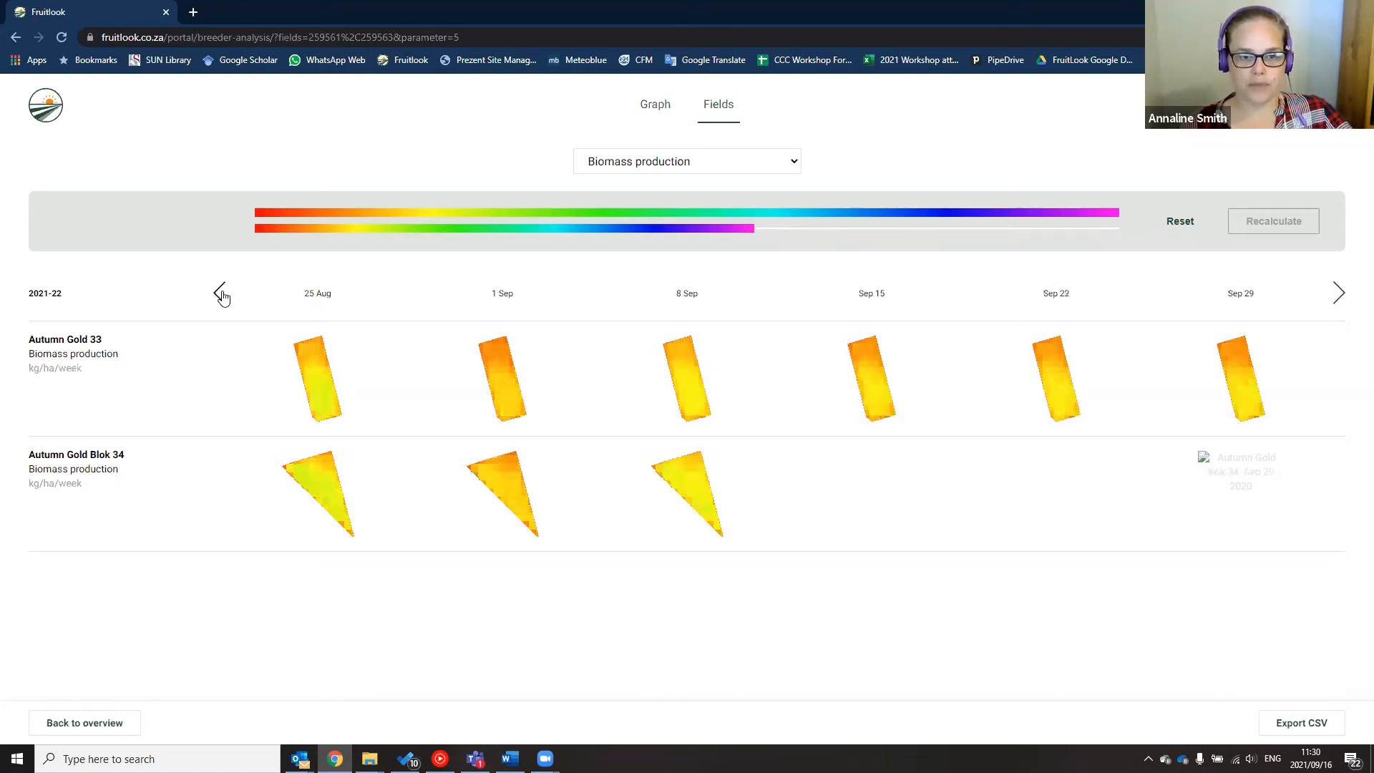
{"action": "left_click", "coordinate": [1340, 293]}
{"action": "left_click", "coordinate": [1339, 294]}
{"action": "left_click", "coordinate": [1339, 293]}
{"action": "left_click", "coordinate": [1340, 293]}
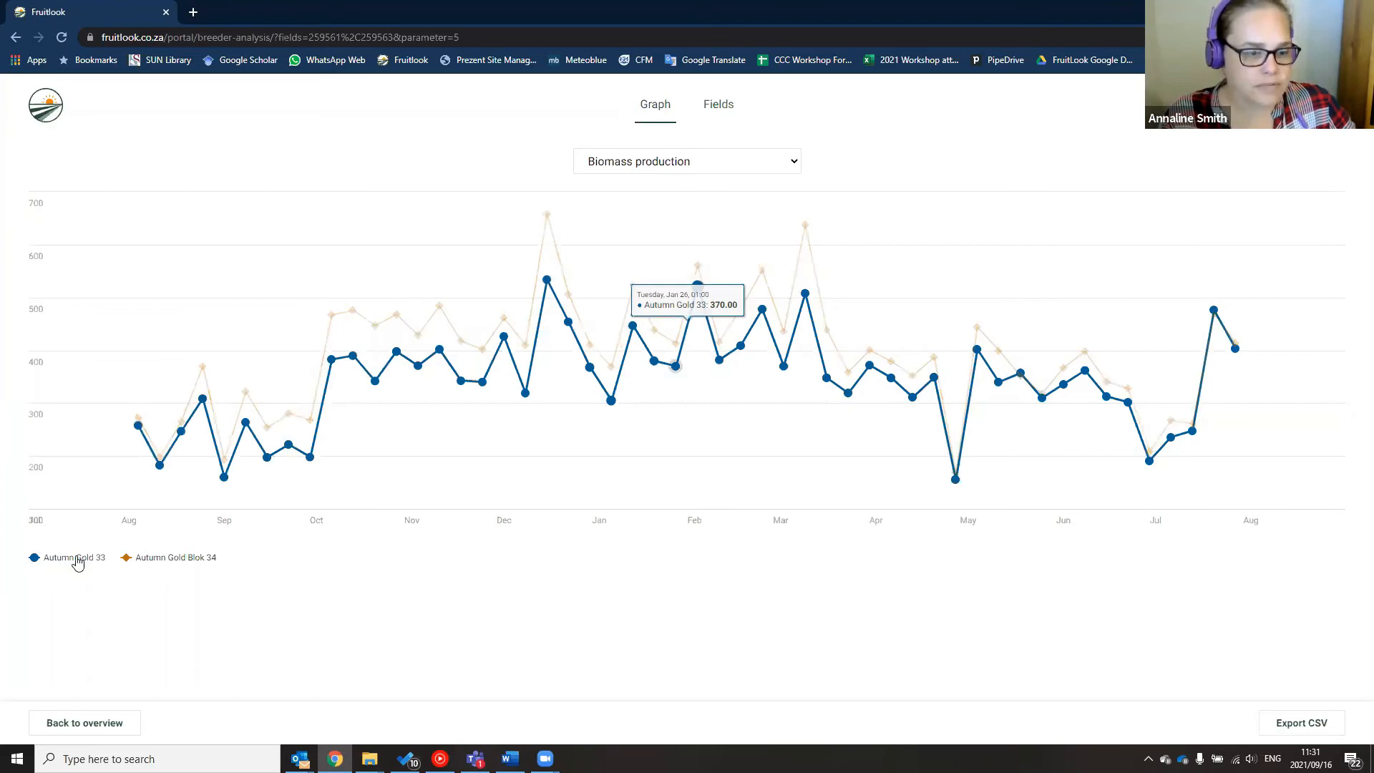
Return to the overview table of all fields
{"action": "left_click", "coordinate": [50, 722]}
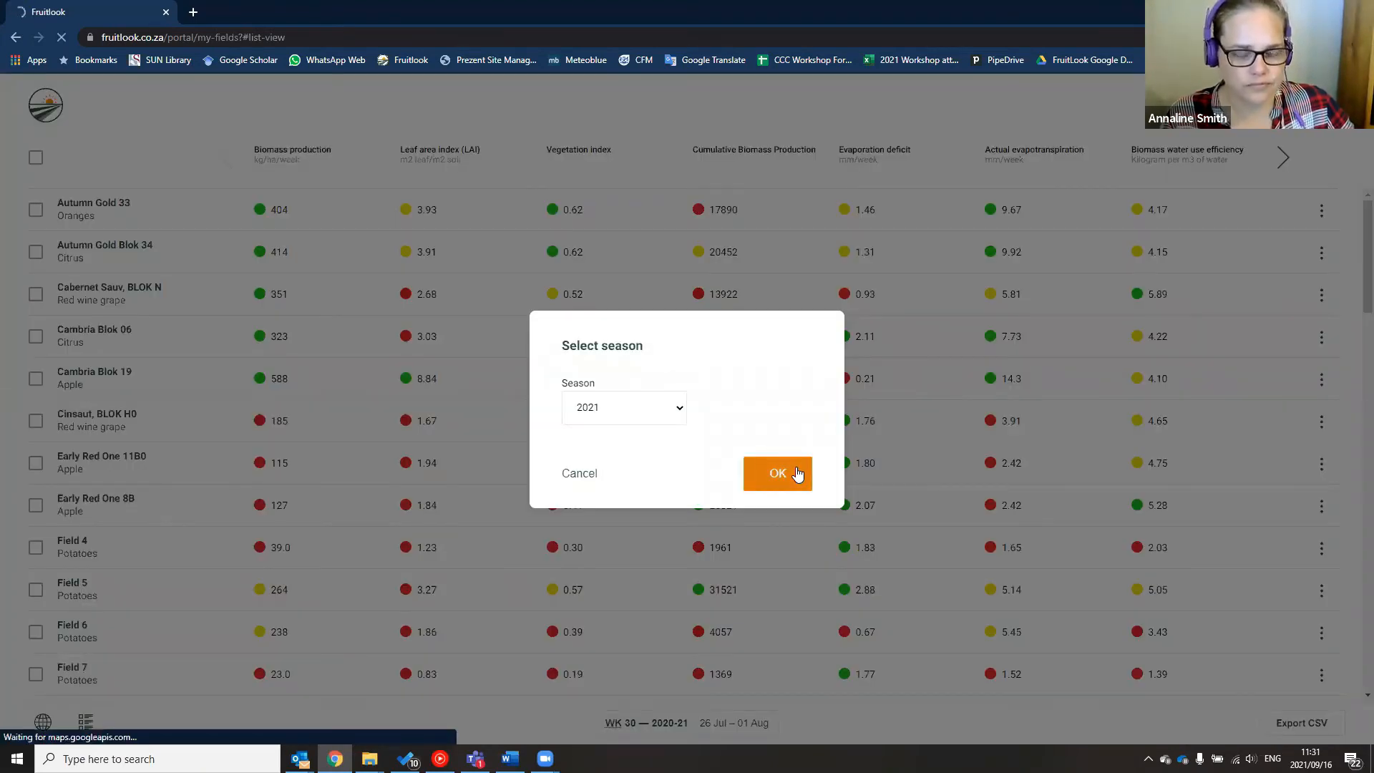
Confirm the 2021 season and start ticking the Autumn Gold 33 and Blok 34 rows
{"action": "left_click", "coordinate": [797, 474]}
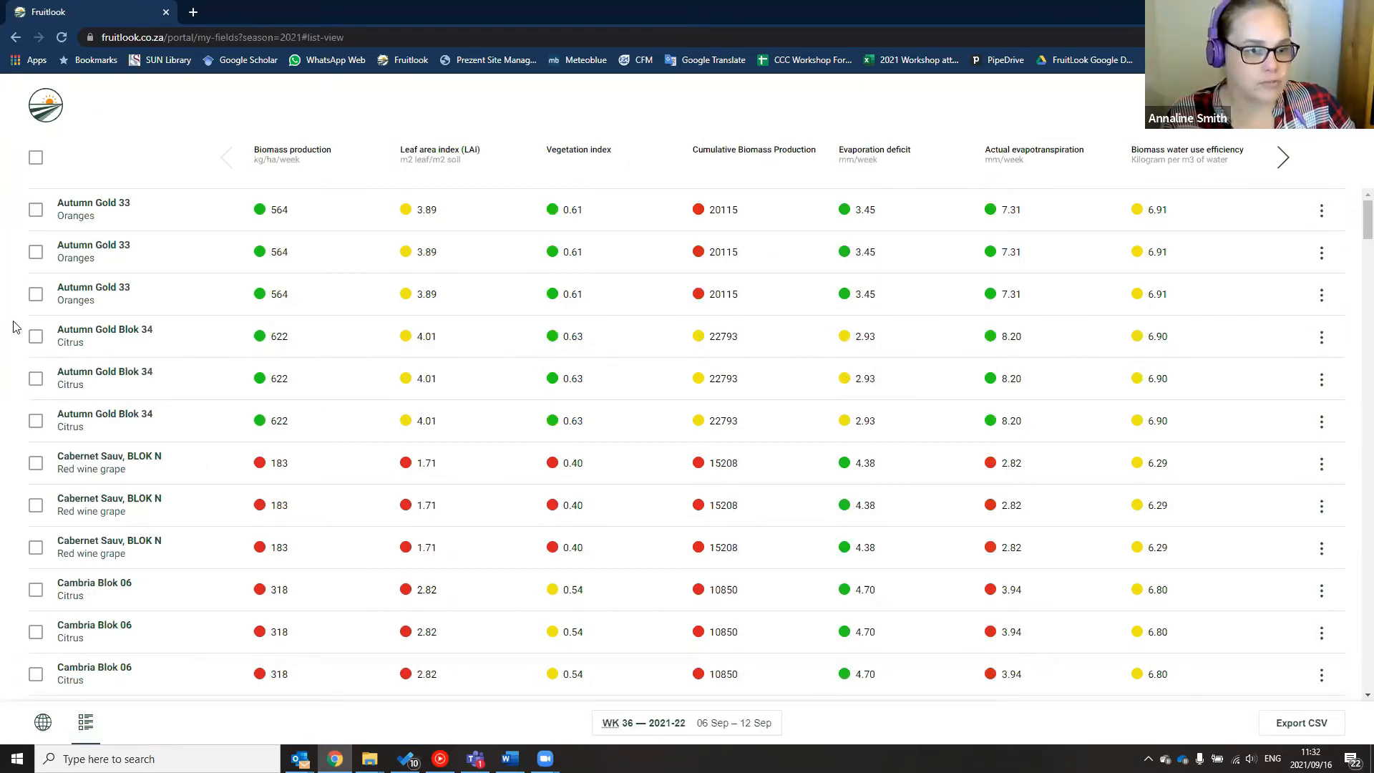
{"action": "left_click", "coordinate": [35, 210]}
{"action": "left_click", "coordinate": [36, 252]}
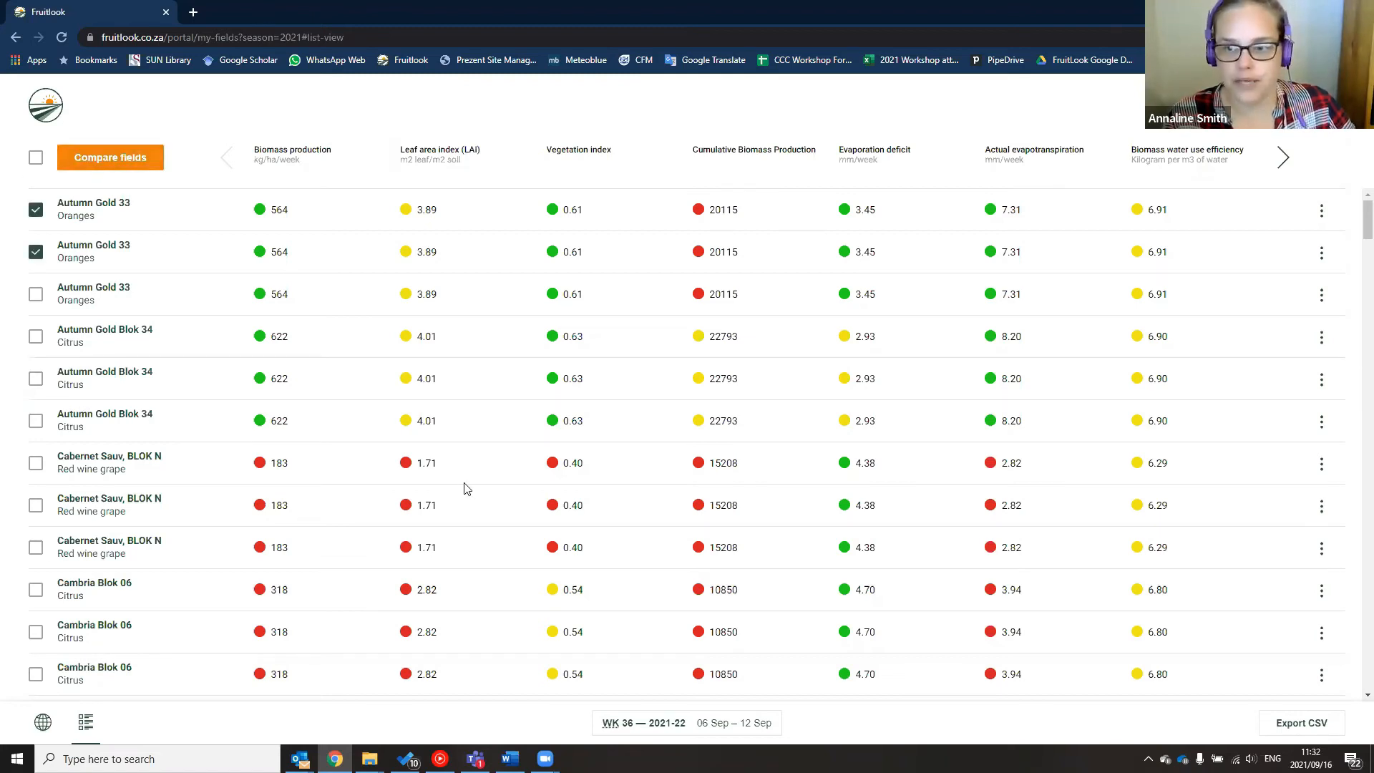
{"action": "left_click", "coordinate": [1323, 211]}
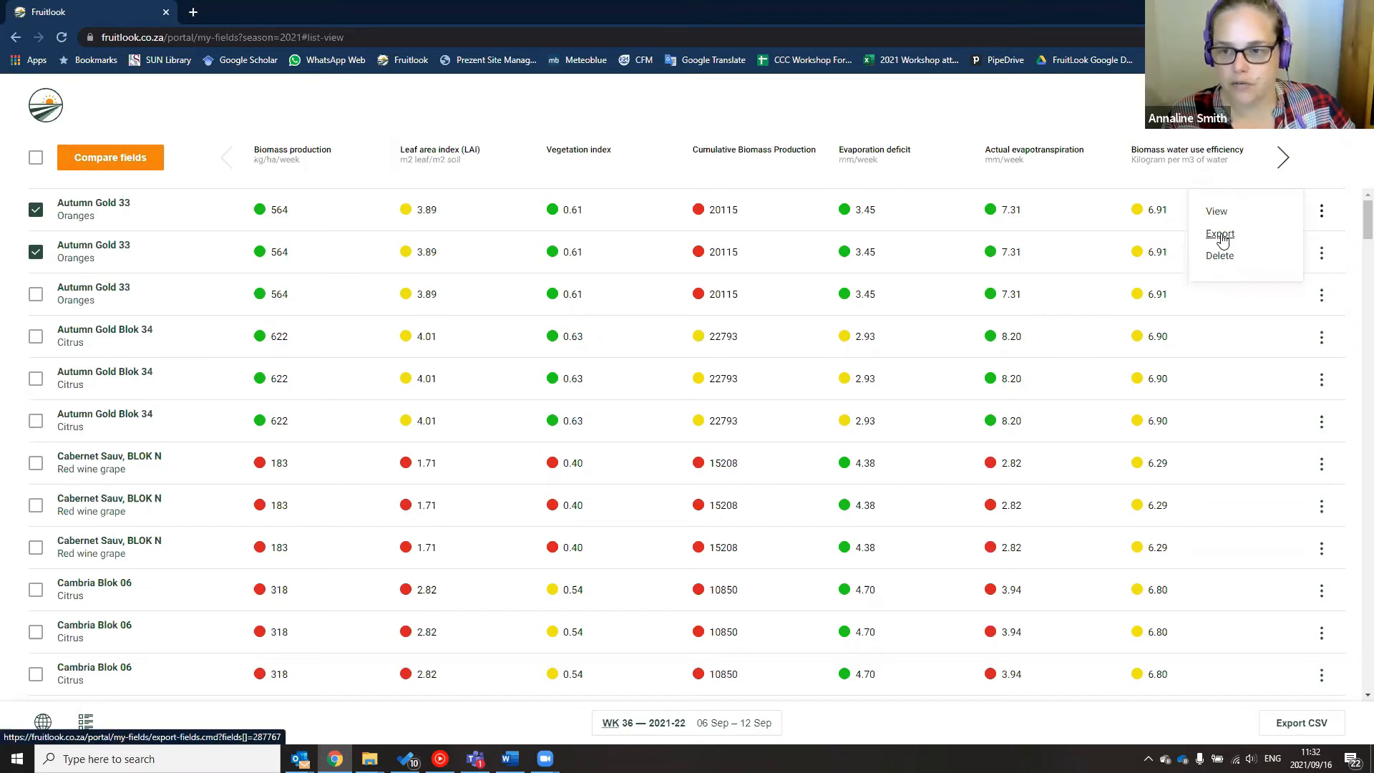
{"action": "left_click", "coordinate": [36, 294]}
{"action": "left_click", "coordinate": [36, 337]}
Clear all selections and tick only the three Autumn Gold 33 and three Autumn Gold Blok 34 rows
{"action": "left_click", "coordinate": [36, 158]}
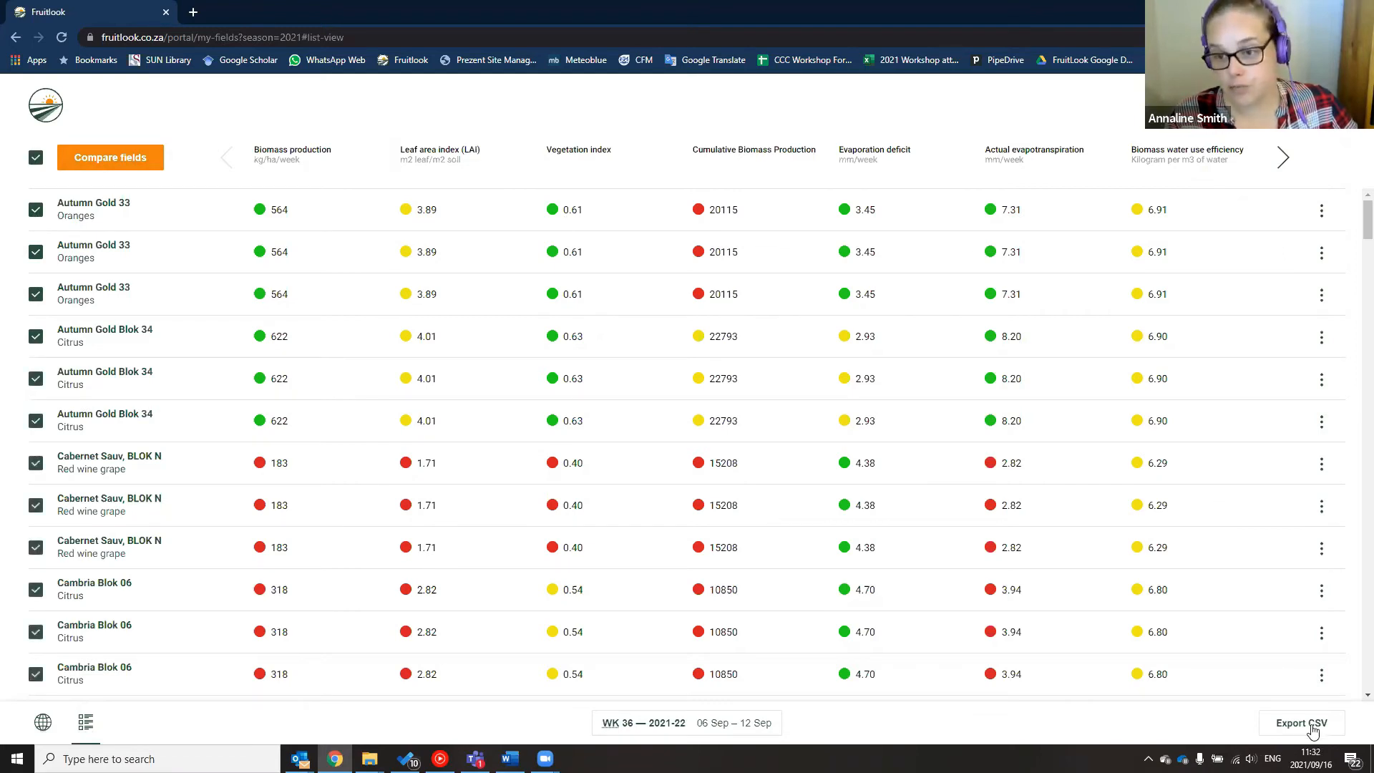
{"action": "left_click", "coordinate": [35, 158]}
{"action": "left_click", "coordinate": [35, 209]}
{"action": "left_click", "coordinate": [36, 252]}
{"action": "left_click", "coordinate": [34, 294]}
{"action": "left_click", "coordinate": [35, 336]}
{"action": "left_click", "coordinate": [37, 381]}
{"action": "left_click", "coordinate": [35, 420]}
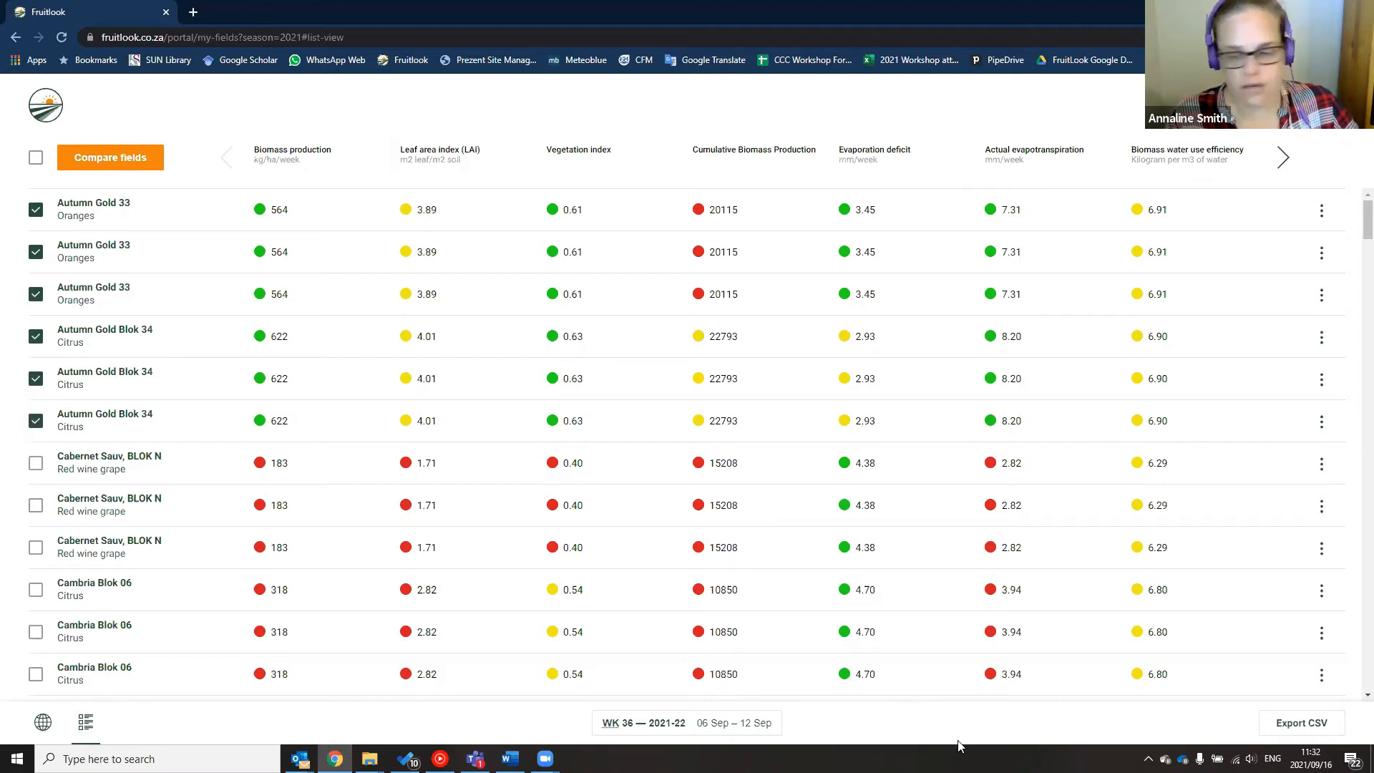
Export the selected fields to CSV and open the downloaded file
{"action": "left_click", "coordinate": [1304, 724]}
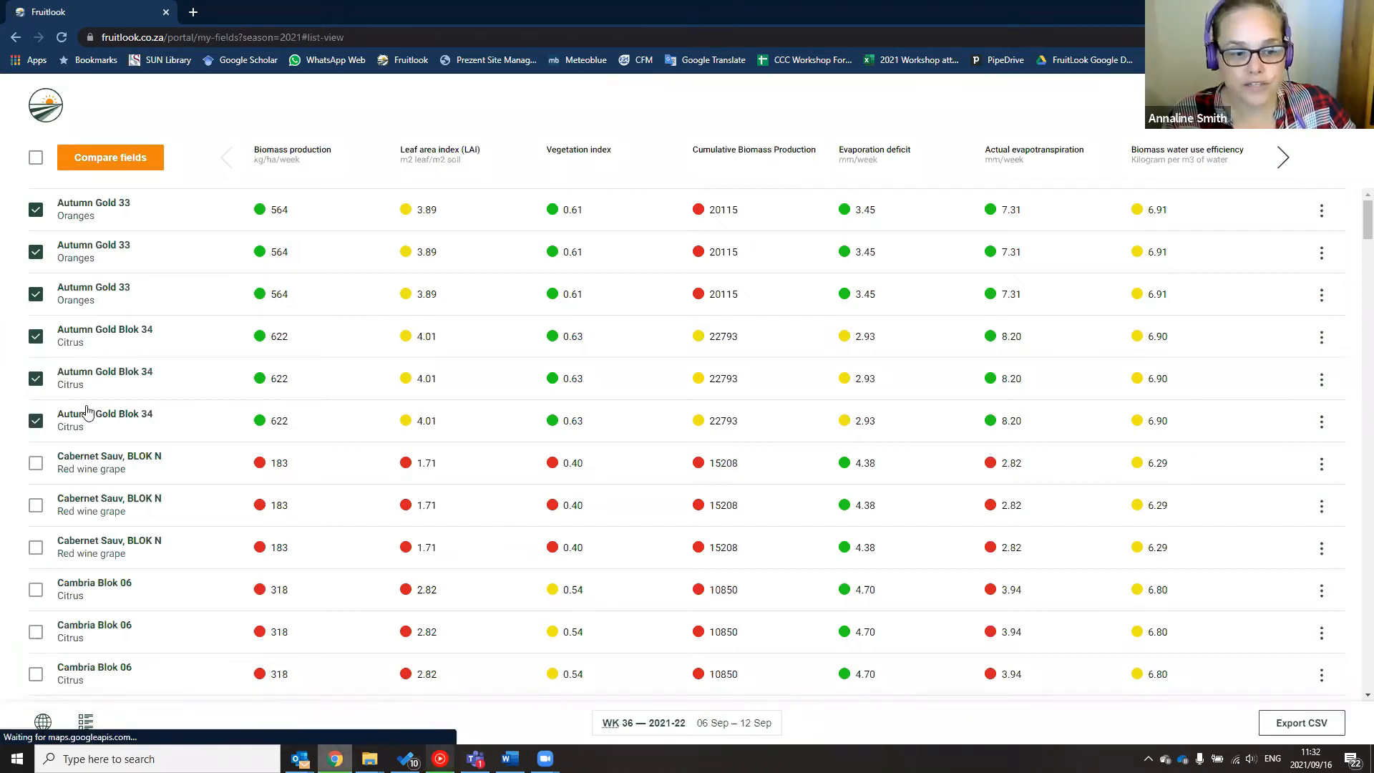
{"action": "left_click", "coordinate": [152, 724]}
{"action": "left_click", "coordinate": [179, 633]}
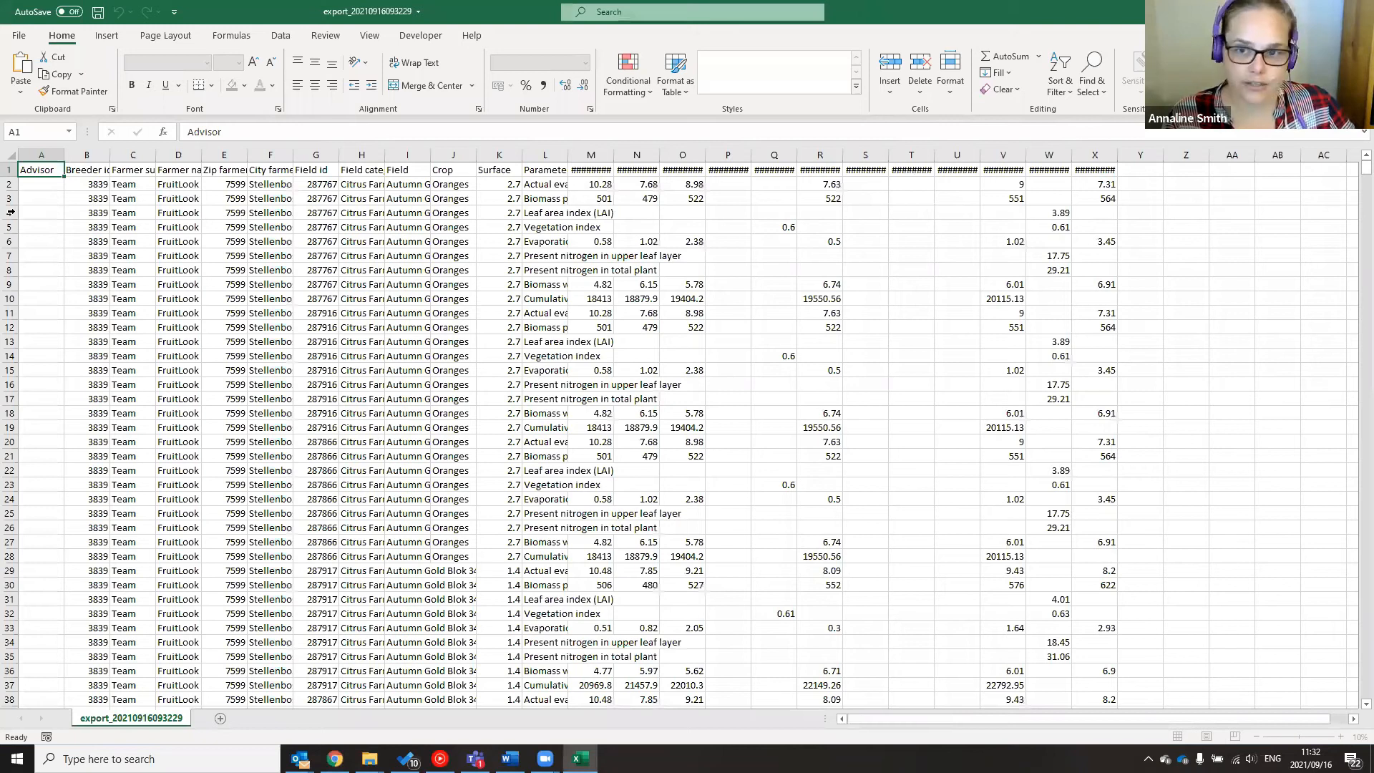
AutoFit all export columns, select the Evaporation deficit row and scroll through the weekly data
{"action": "double_click", "coordinate": [751, 152]}
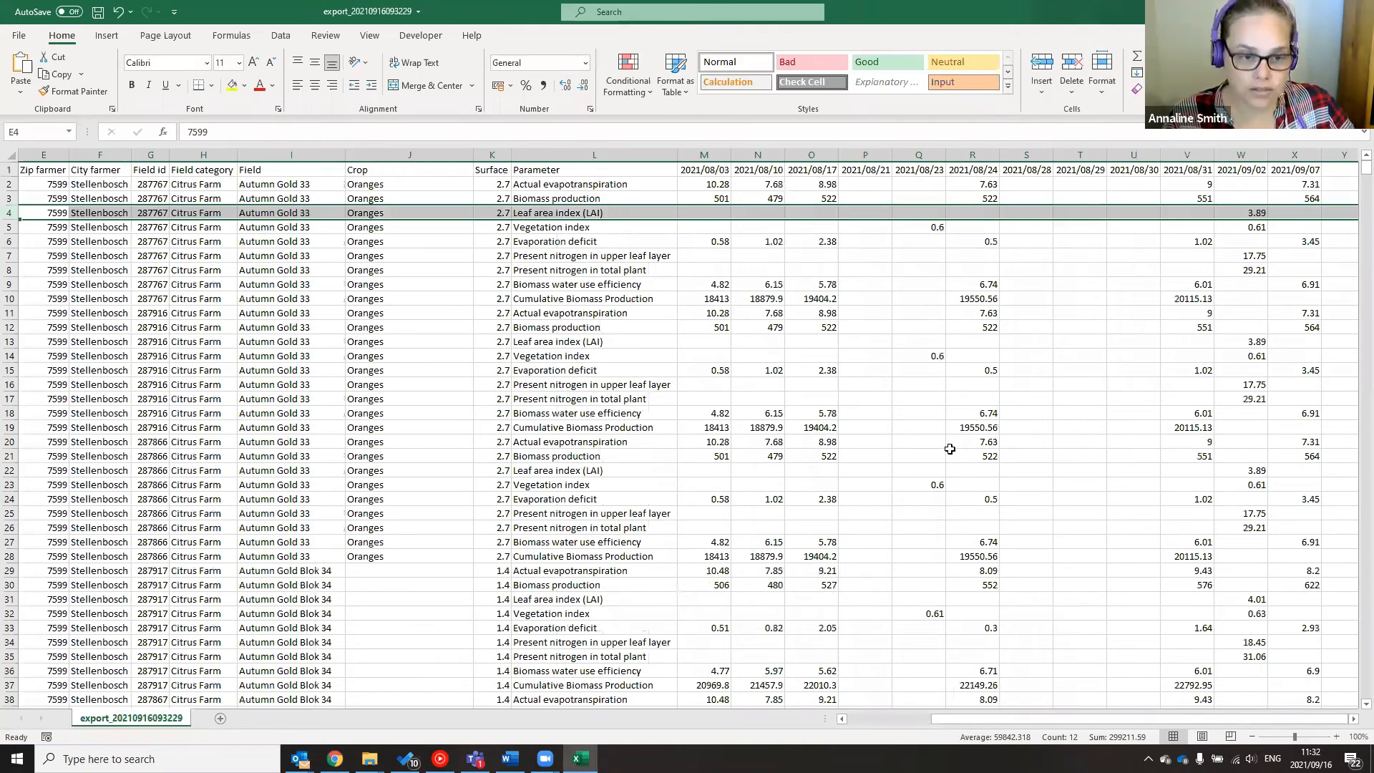
{"action": "left_click", "coordinate": [10, 242]}
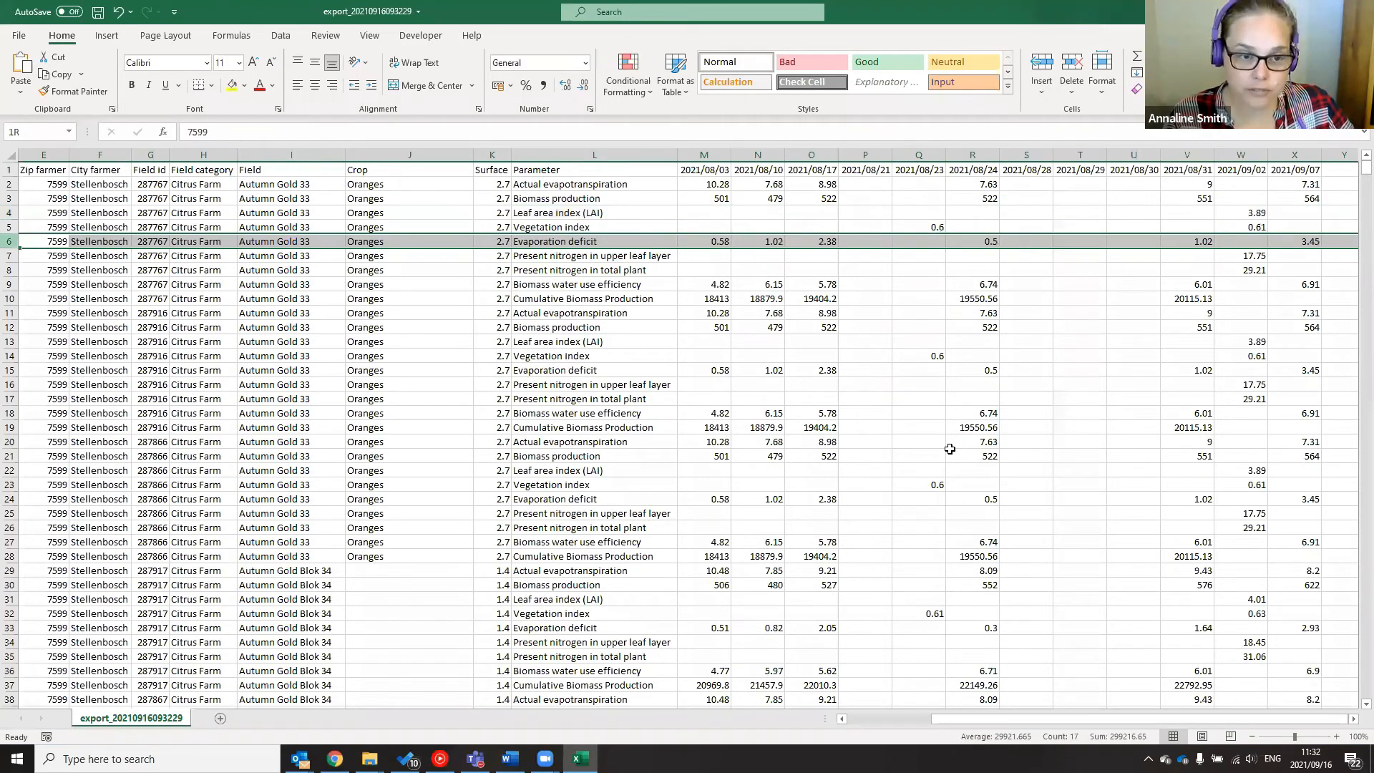
{"action": "scroll", "coordinate": [949, 449], "scroll_direction": "down", "scroll_amount": 20}
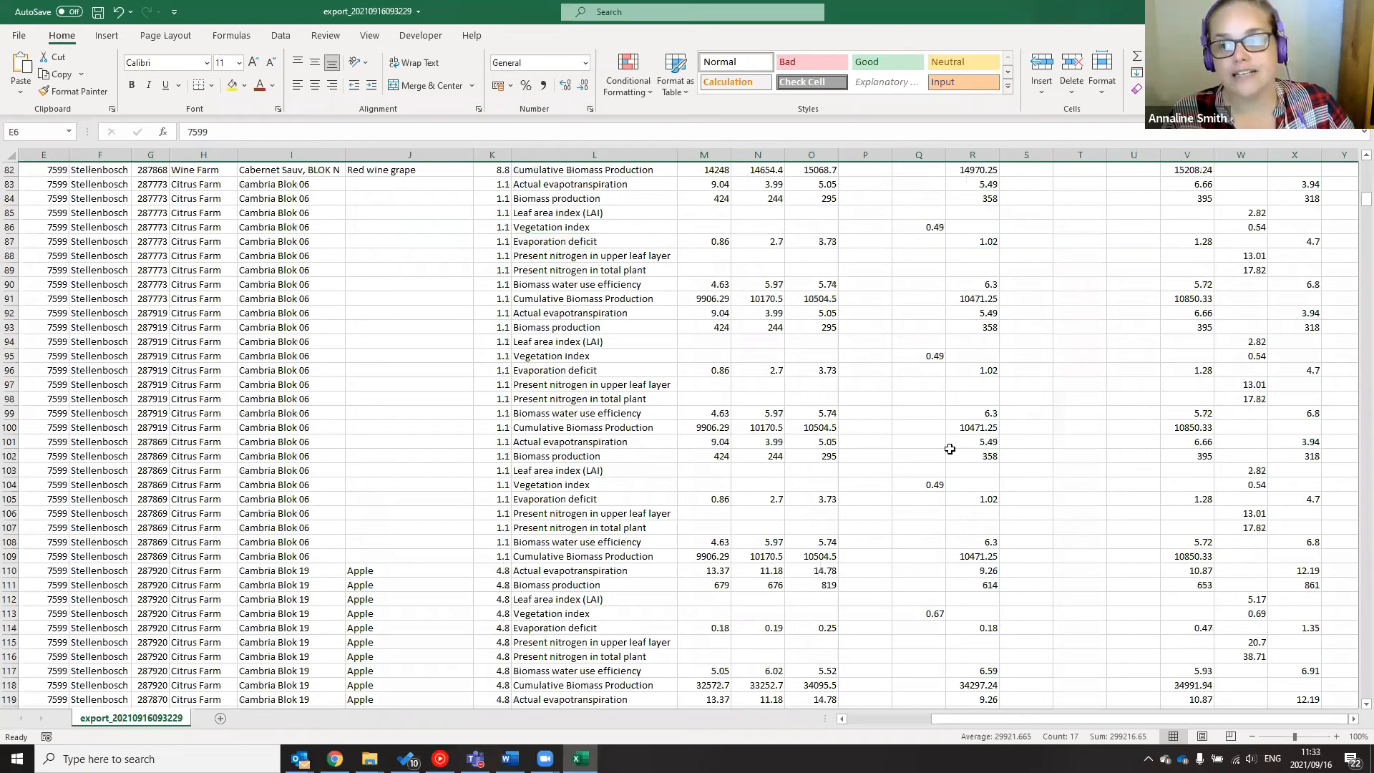
{"action": "scroll", "coordinate": [949, 449], "scroll_direction": "down", "scroll_amount": 20}
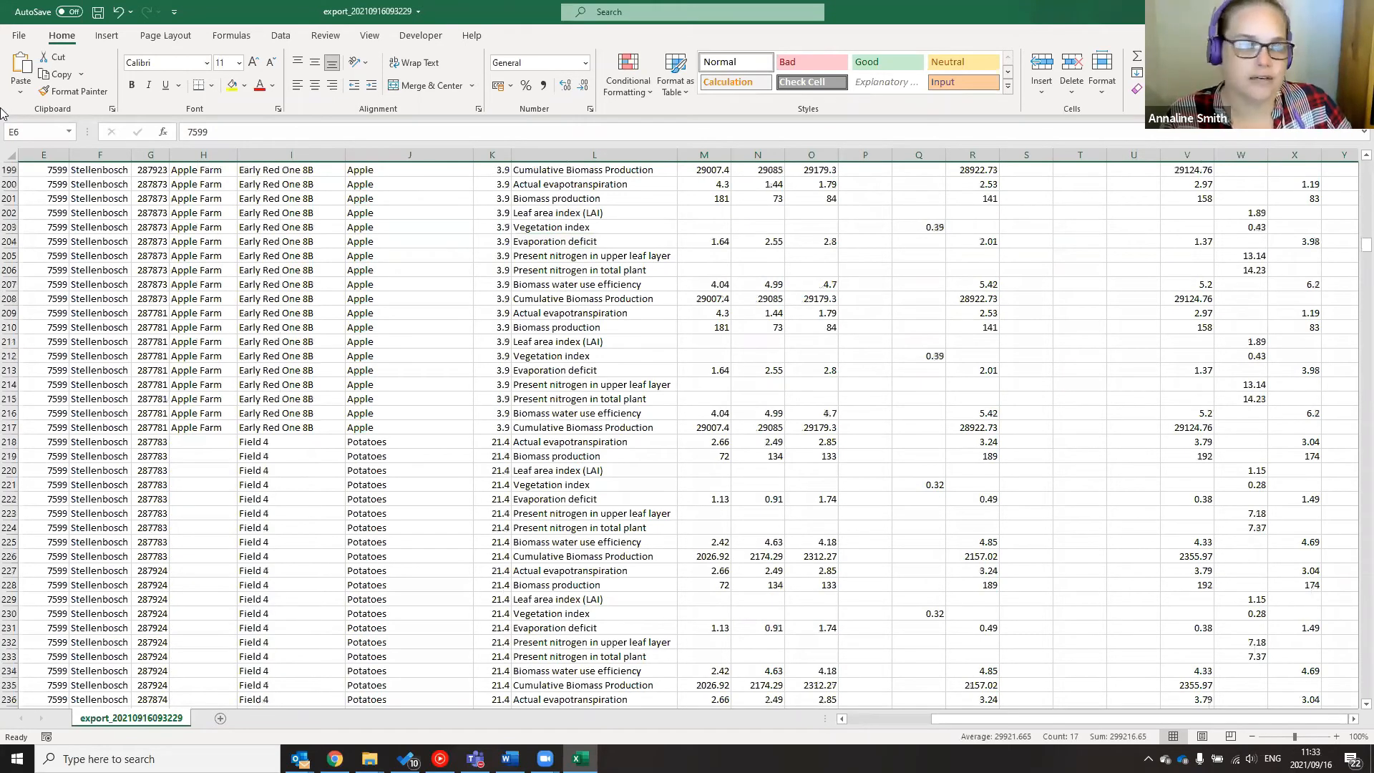
{"action": "scroll", "coordinate": [7, 156], "scroll_direction": "up", "scroll_amount": 20}
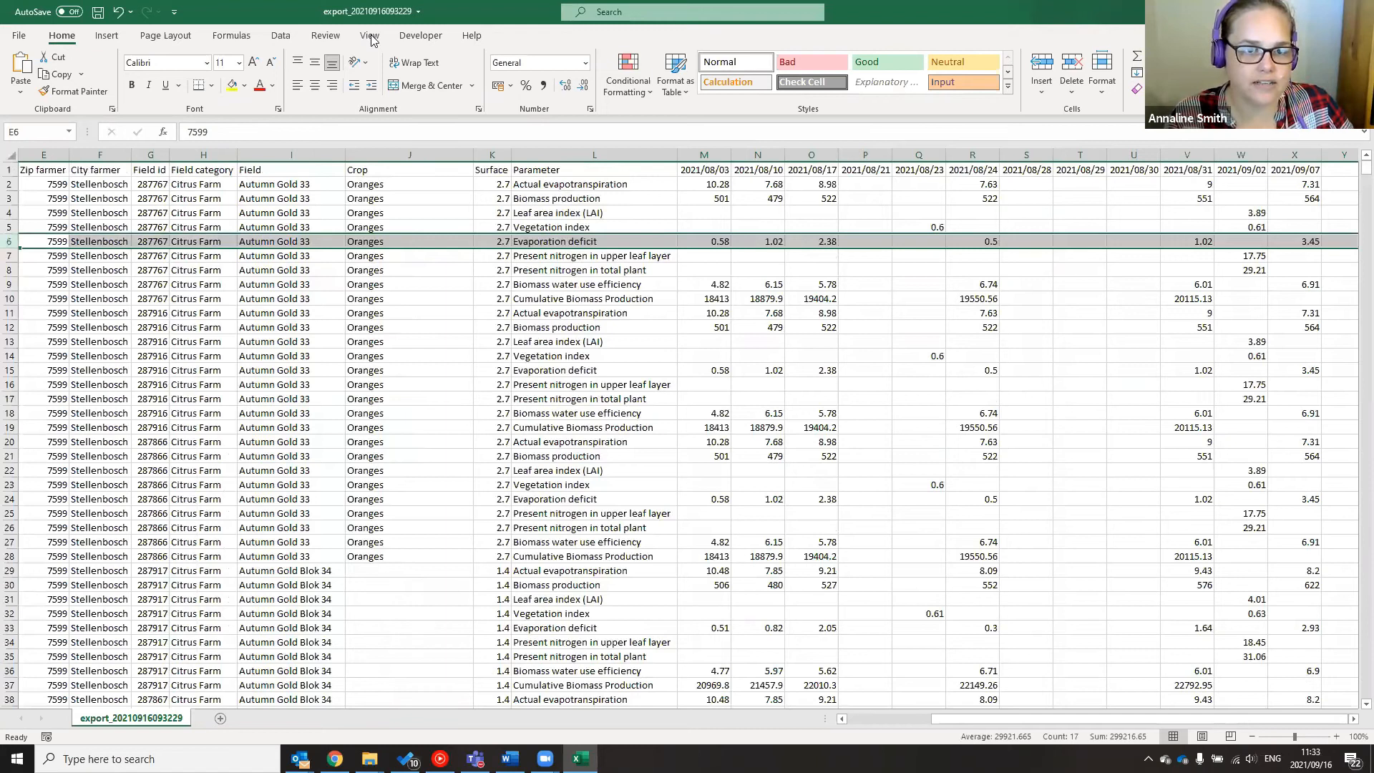
Turn on column filters for the whole export sheet and check the filtered data
{"action": "key", "text": "ctrl+a"}
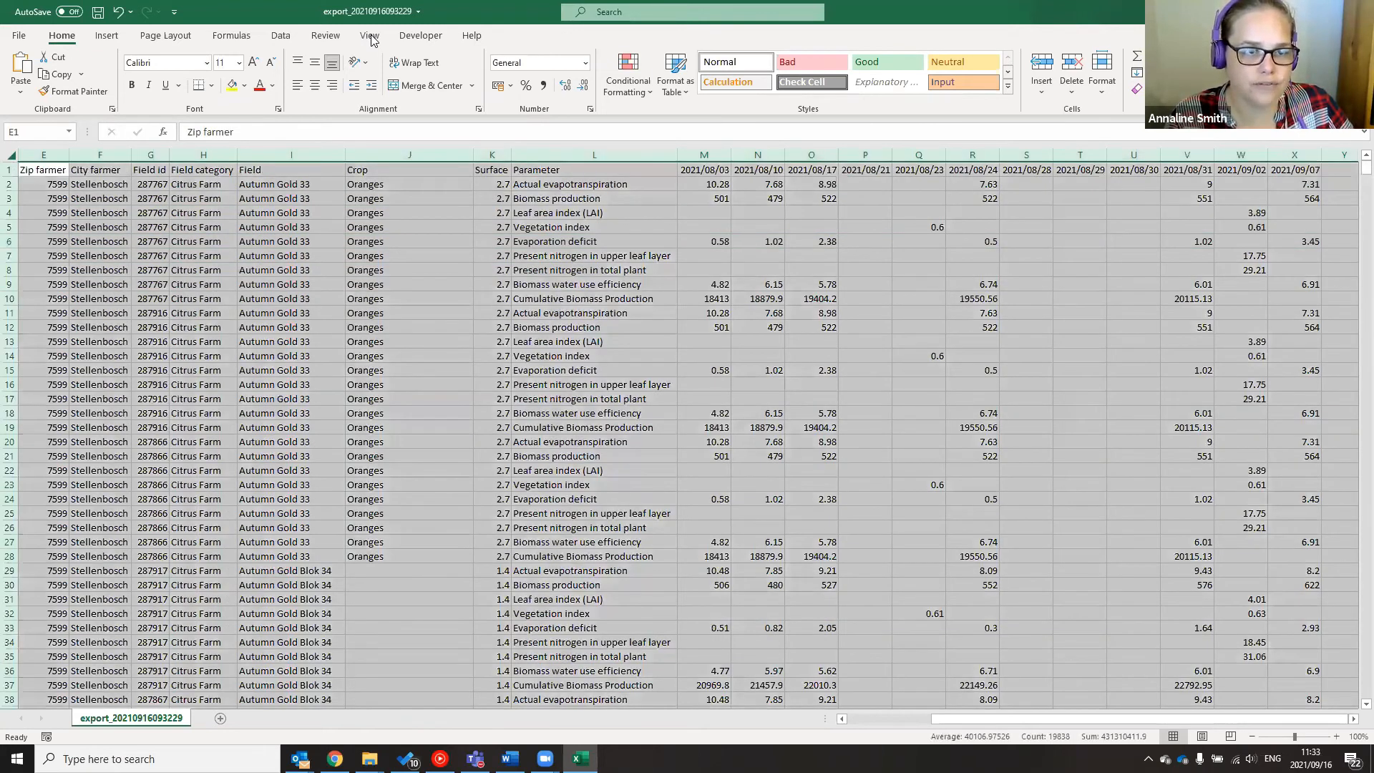
{"action": "left_click", "coordinate": [369, 35]}
{"action": "left_click", "coordinate": [282, 35]}
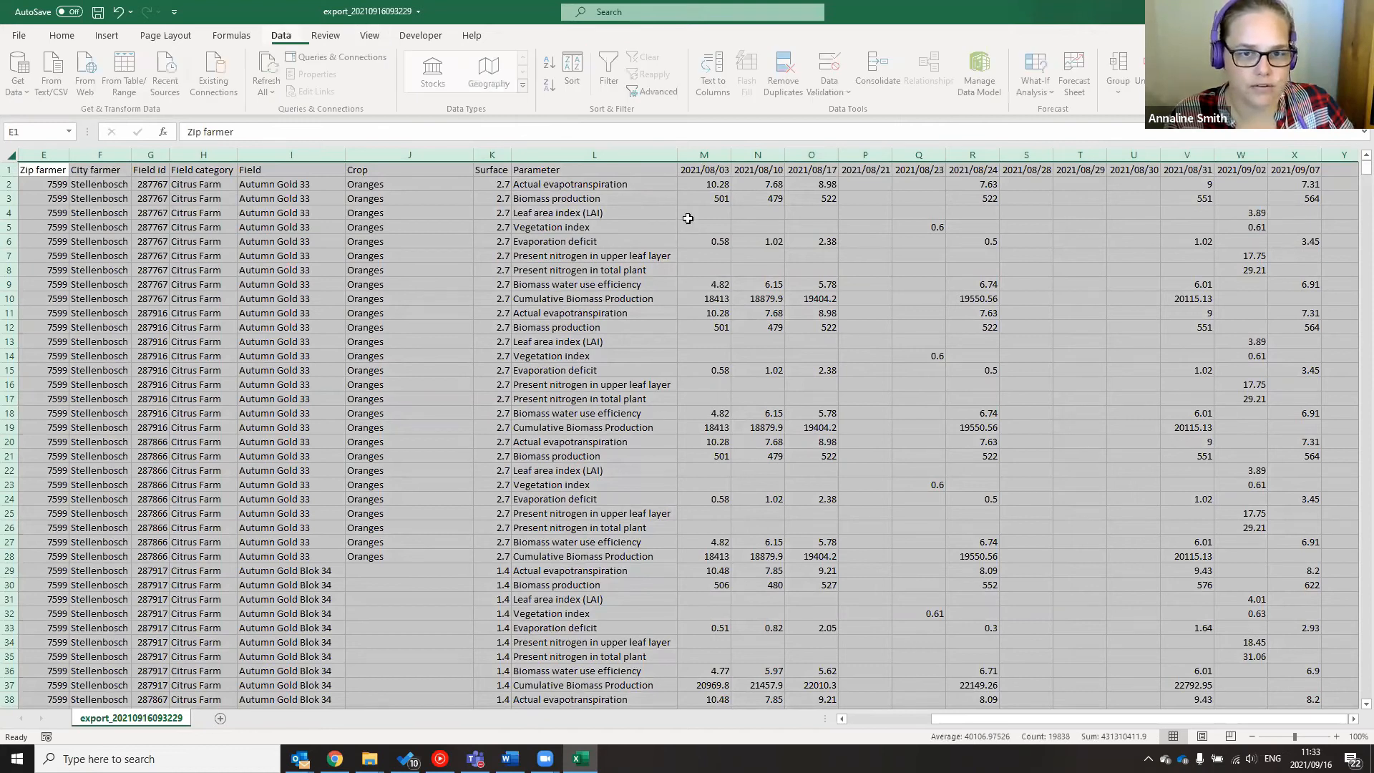
{"action": "key", "text": "ctrl+shift+l"}
{"action": "scroll", "coordinate": [677, 229], "scroll_direction": "down", "scroll_amount": 1}
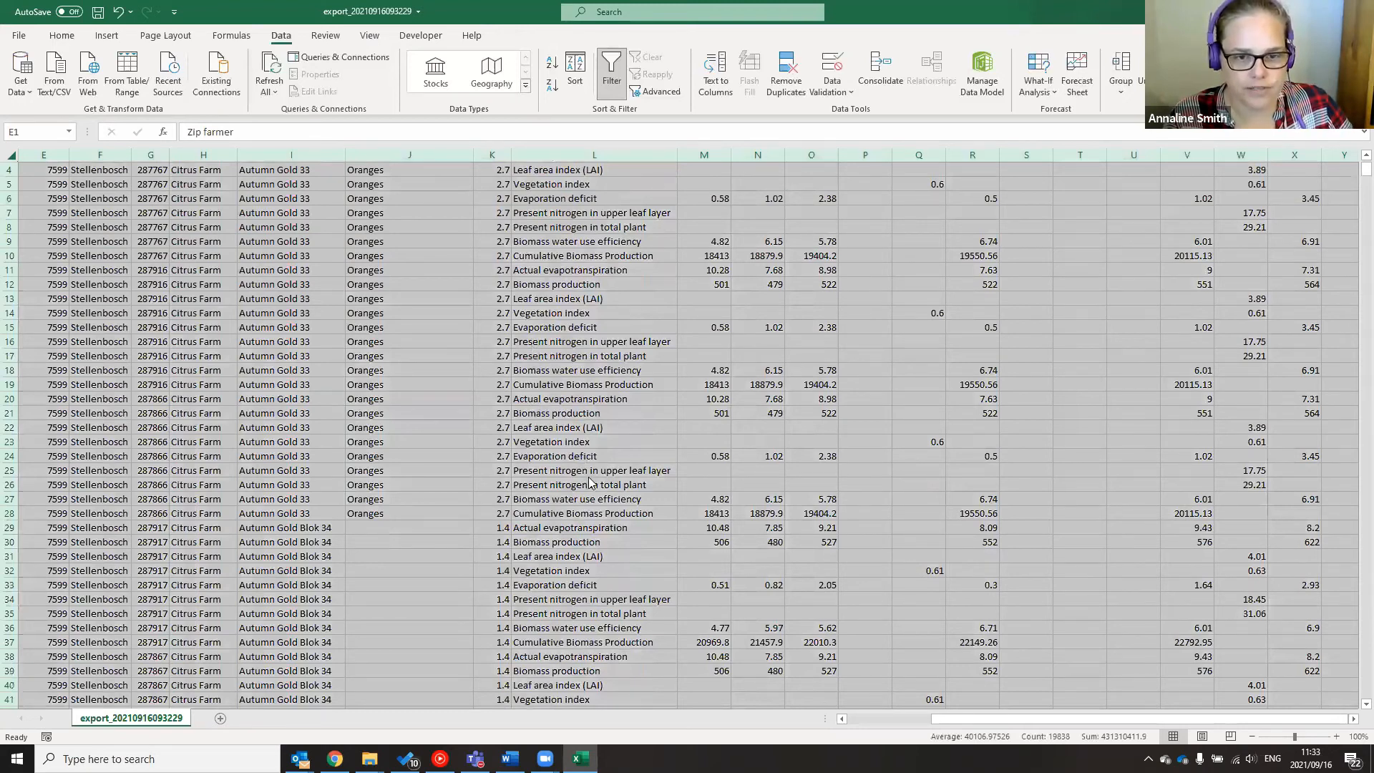
{"action": "scroll", "coordinate": [943, 506], "scroll_direction": "up", "scroll_amount": 1}
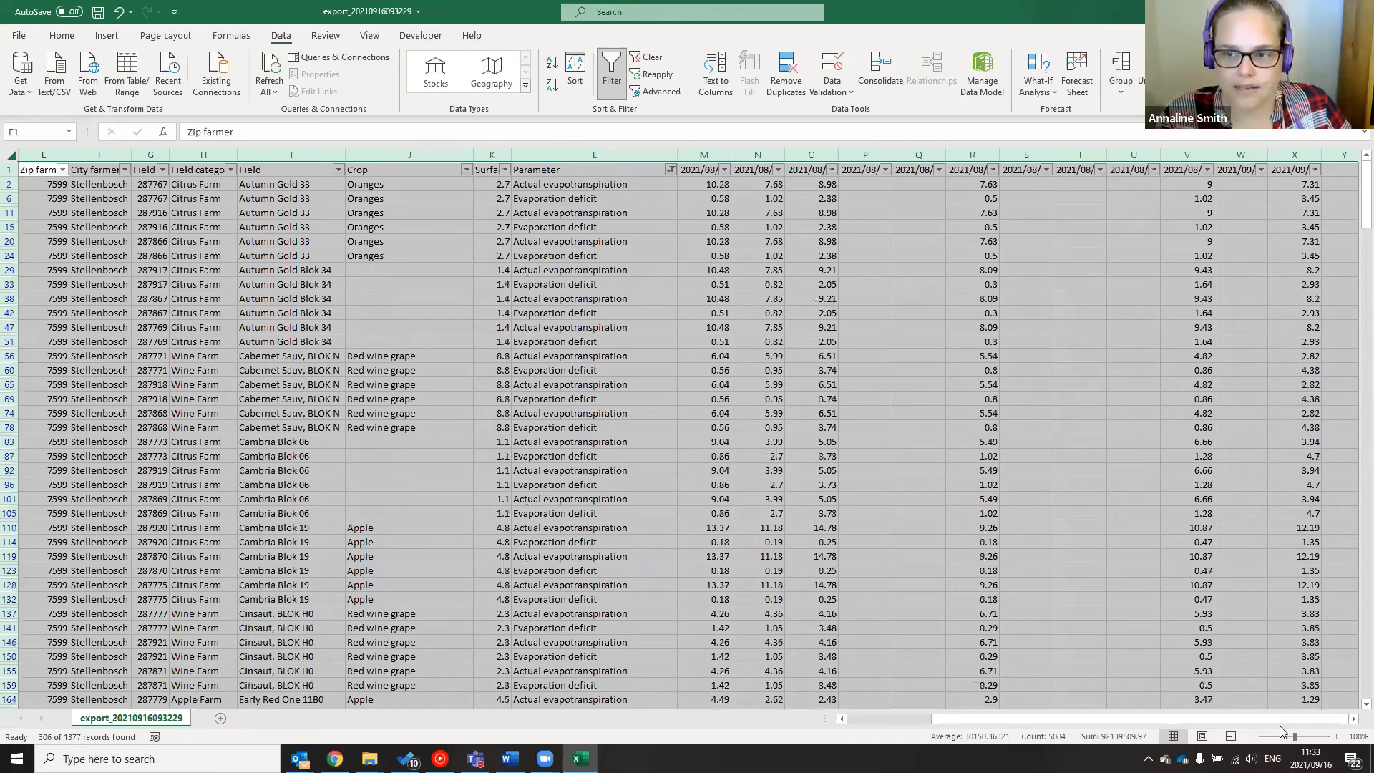
Deselect the sheet and close the workbook without saving, returning to FruitLook
{"action": "left_click", "coordinate": [864, 398]}
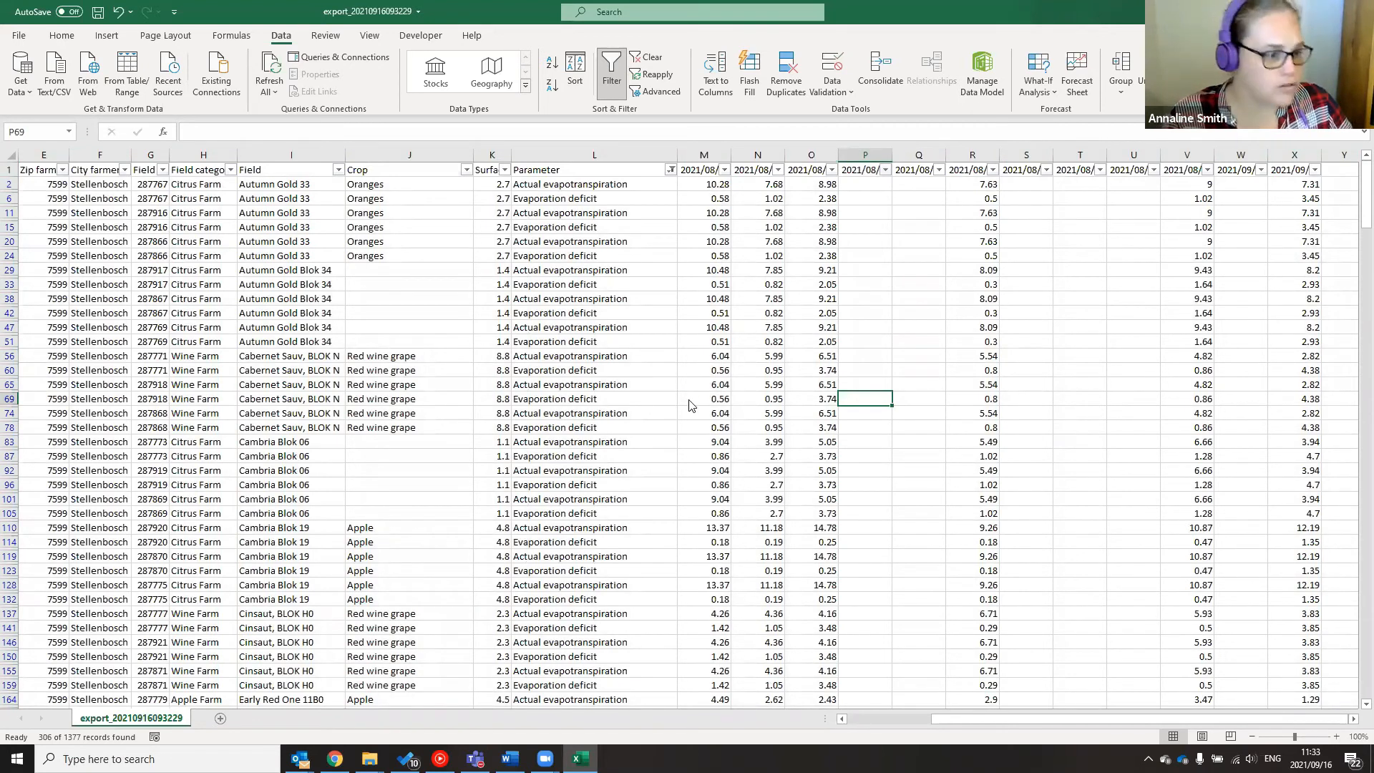
{"action": "key", "text": "ctrl+w"}
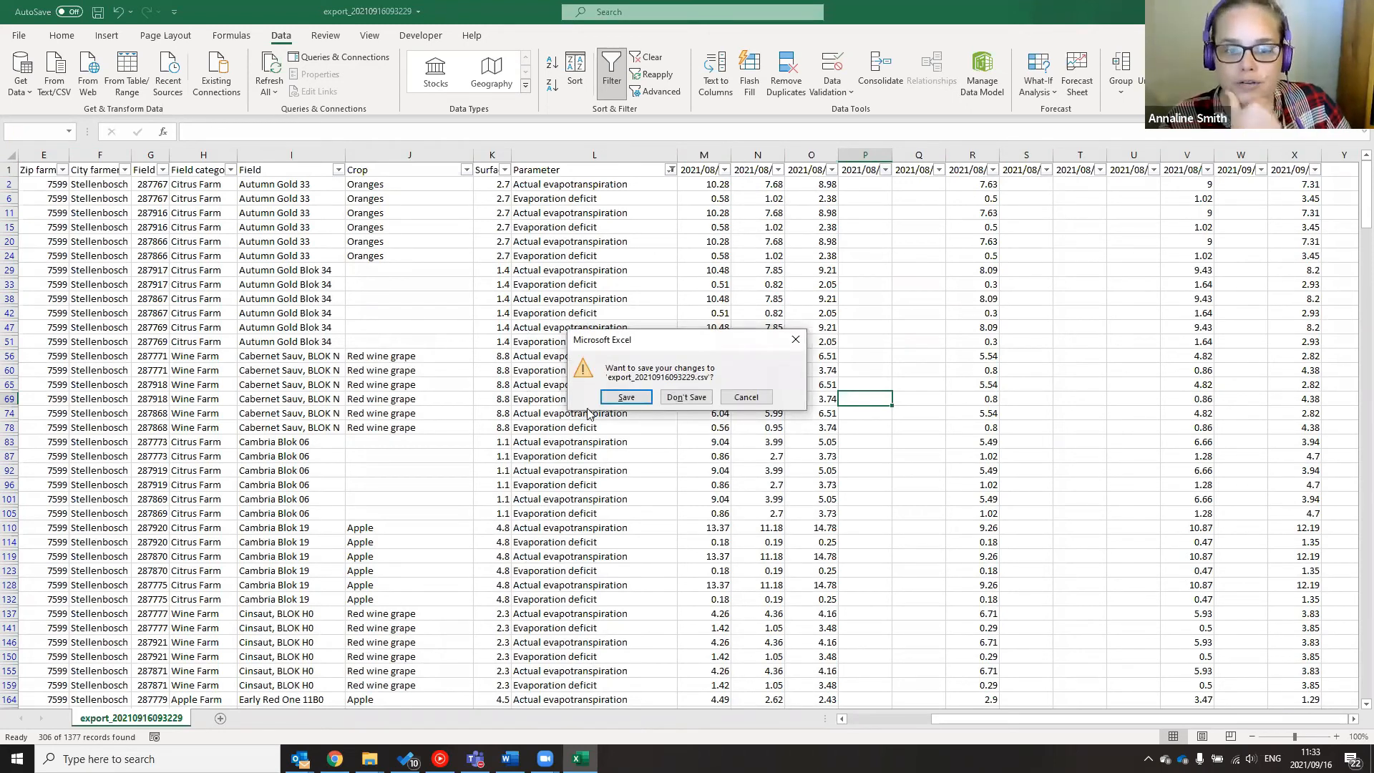
{"action": "key", "text": "n"}
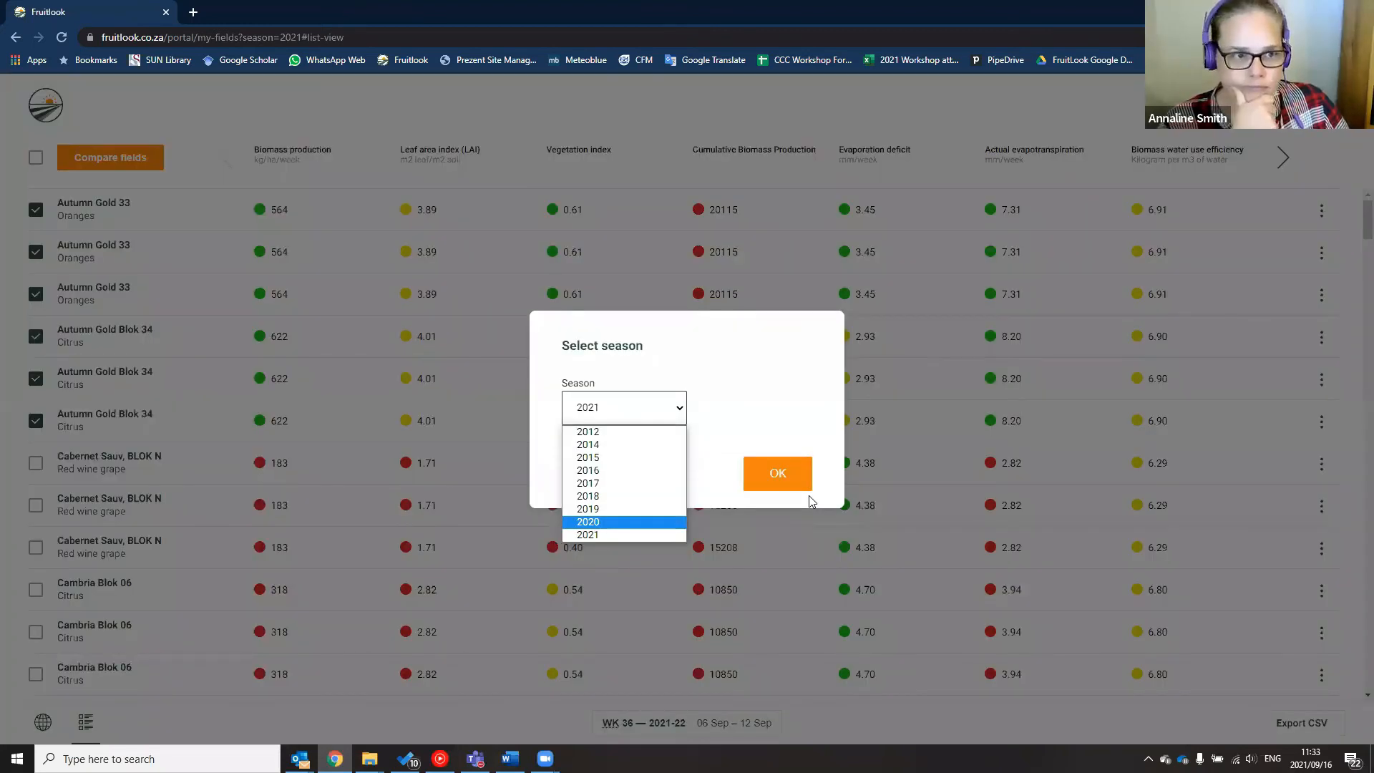
Choose the 2020 season and tick Autumn Gold Blok 34, Cambria Blok 06 and Cambria Blok 19
{"action": "key", "text": "Return"}
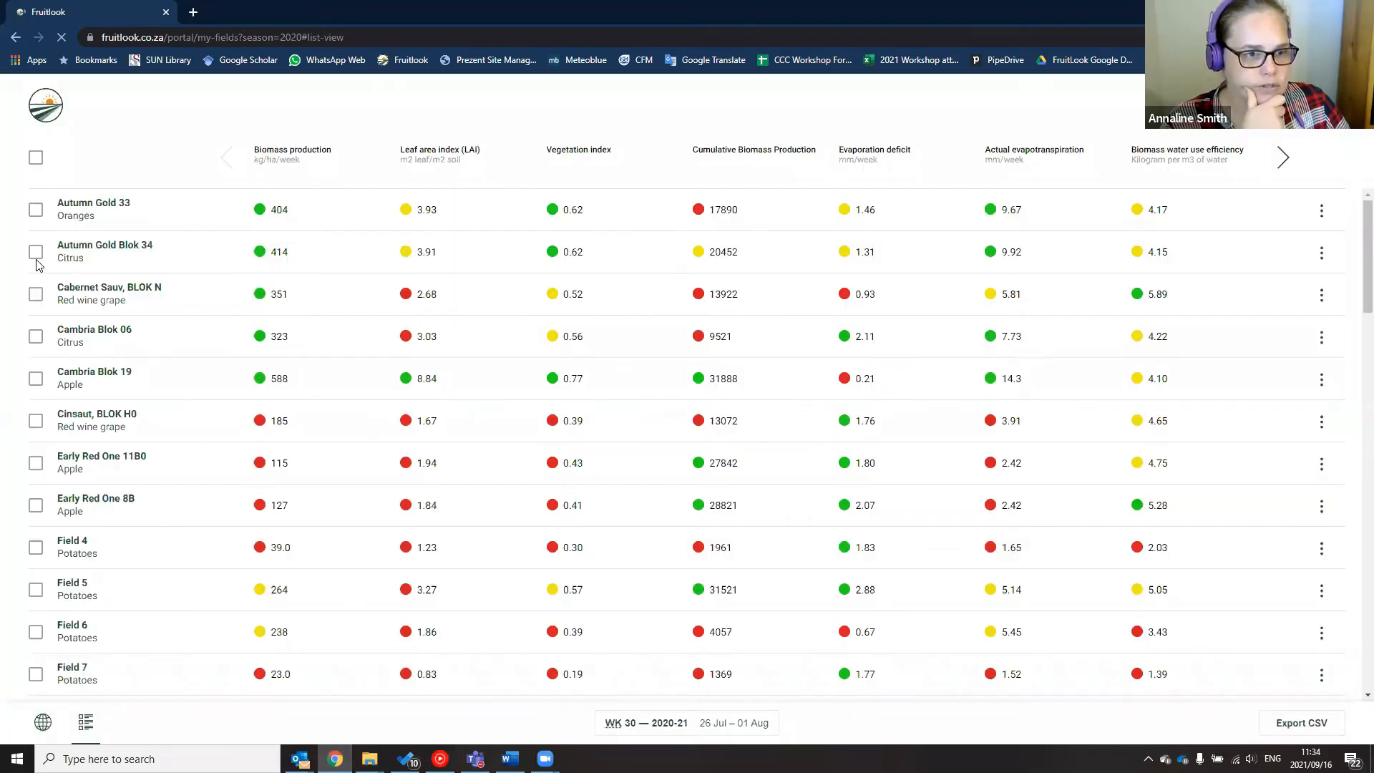
{"action": "left_click", "coordinate": [36, 252]}
{"action": "scroll", "coordinate": [64, 465], "scroll_direction": "down", "scroll_amount": 2}
{"action": "scroll", "coordinate": [63, 468], "scroll_direction": "down", "scroll_amount": 1}
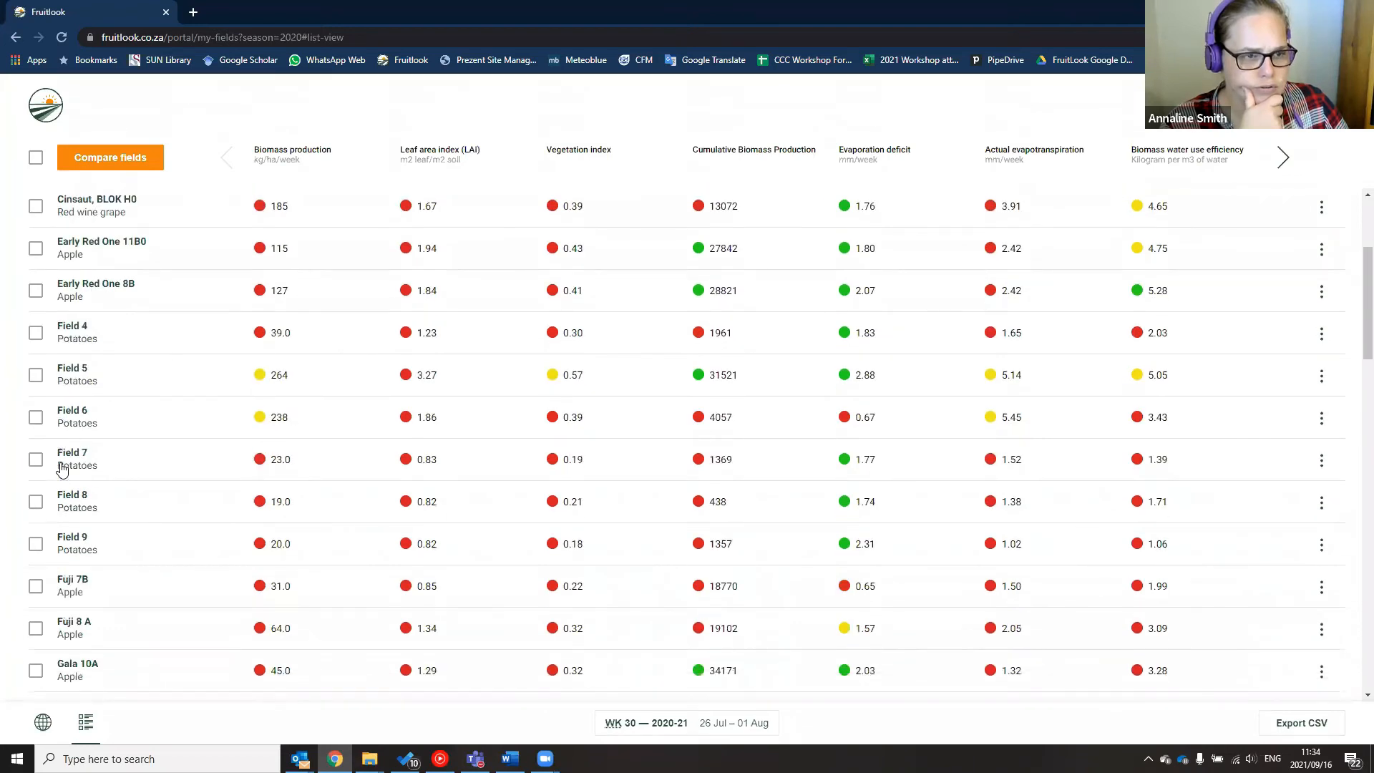
{"action": "scroll", "coordinate": [62, 468], "scroll_direction": "up", "scroll_amount": 3}
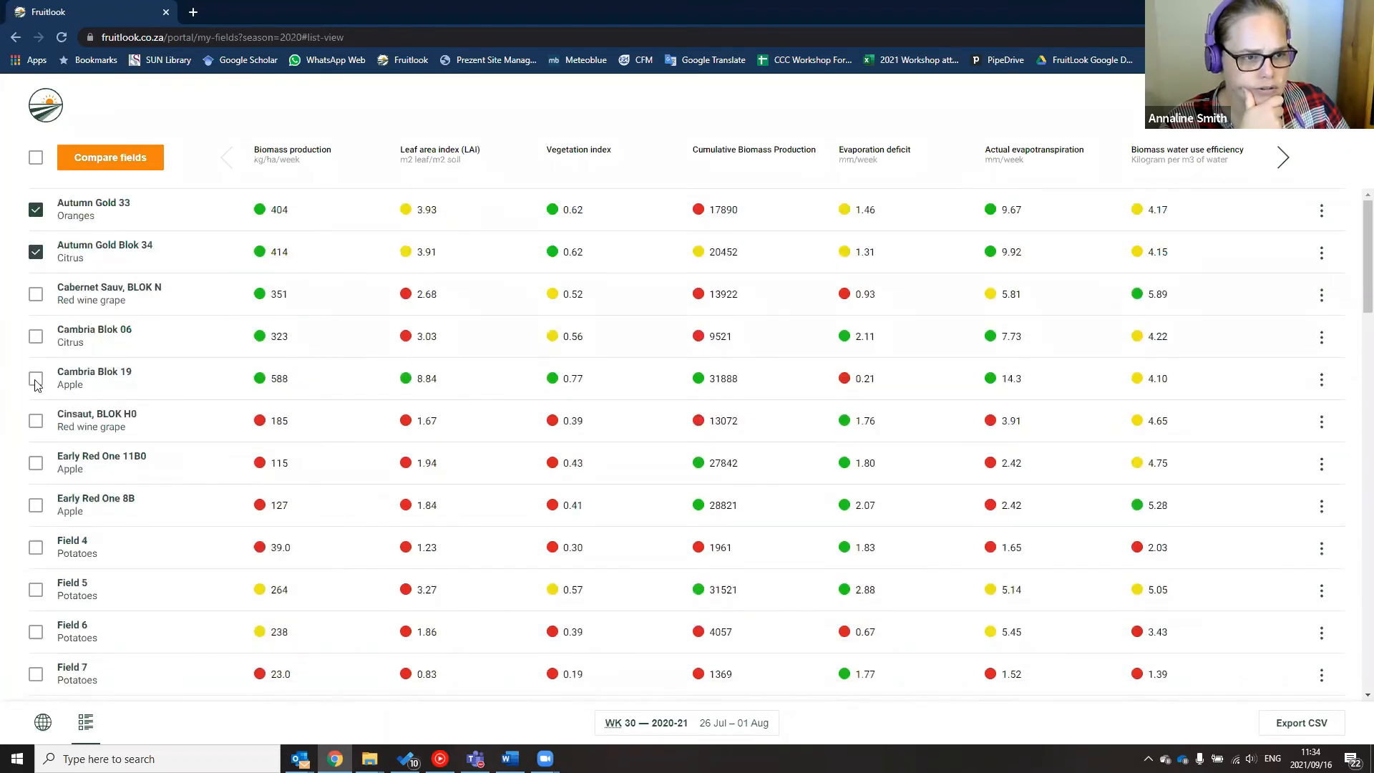
{"action": "left_click", "coordinate": [36, 337]}
{"action": "left_click", "coordinate": [32, 379]}
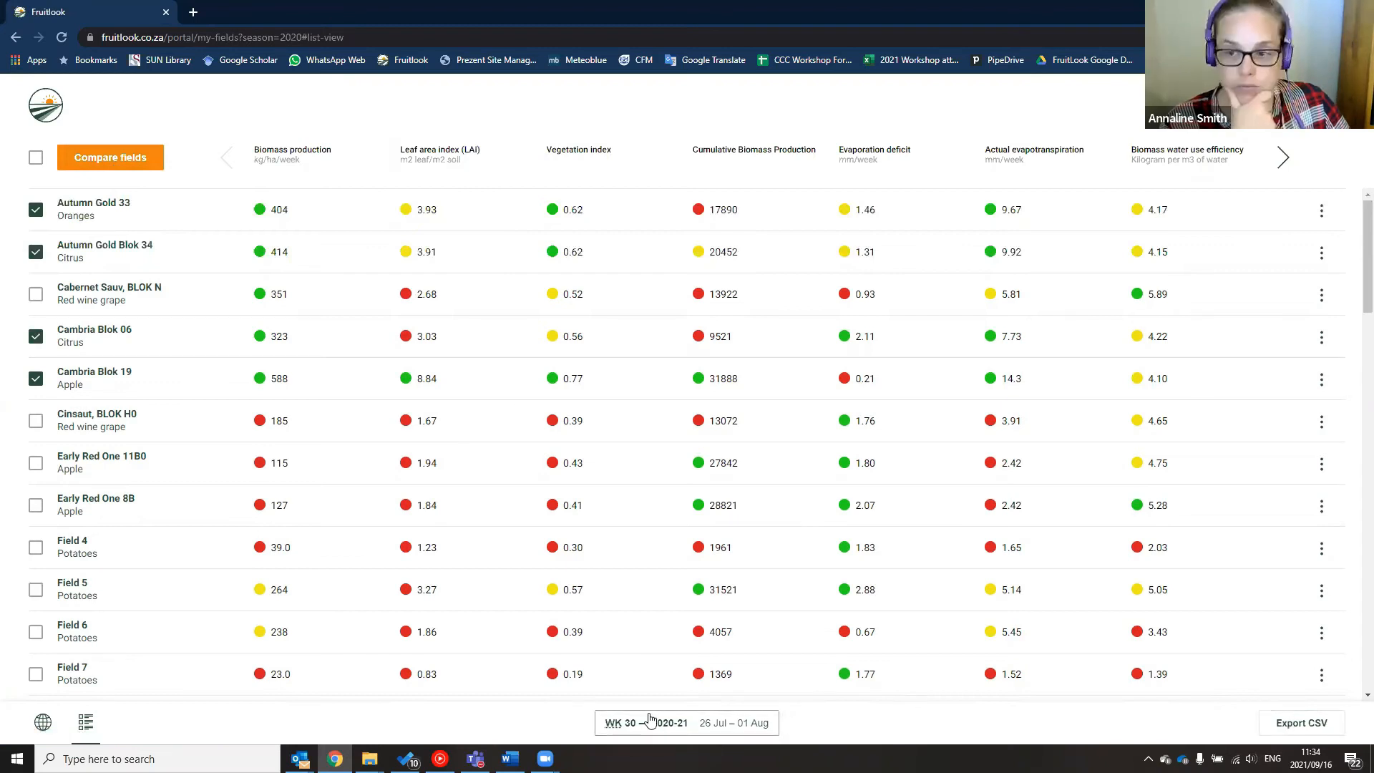
Export the selected fields as a CSV file and open the download in Excel
{"action": "left_click", "coordinate": [1284, 724]}
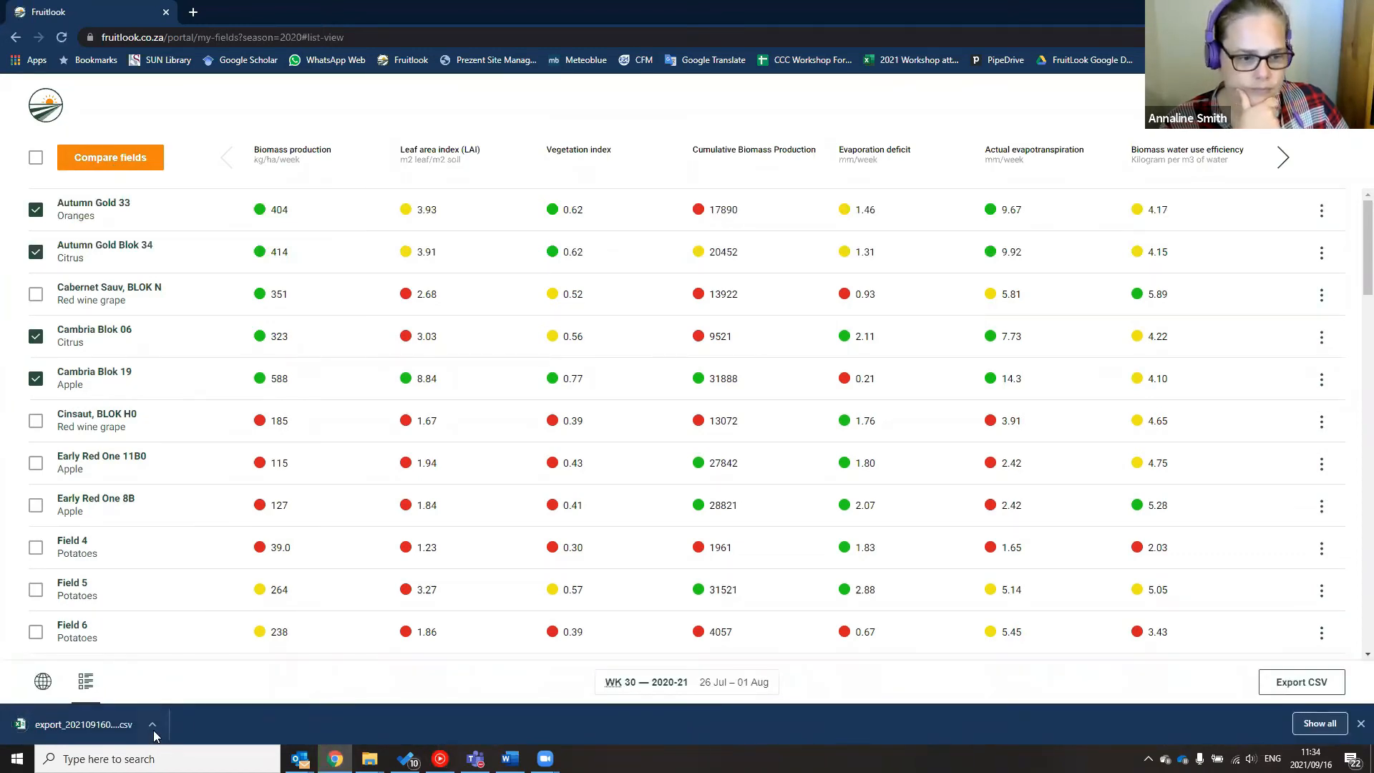
{"action": "left_click", "coordinate": [152, 724]}
{"action": "left_click", "coordinate": [156, 652]}
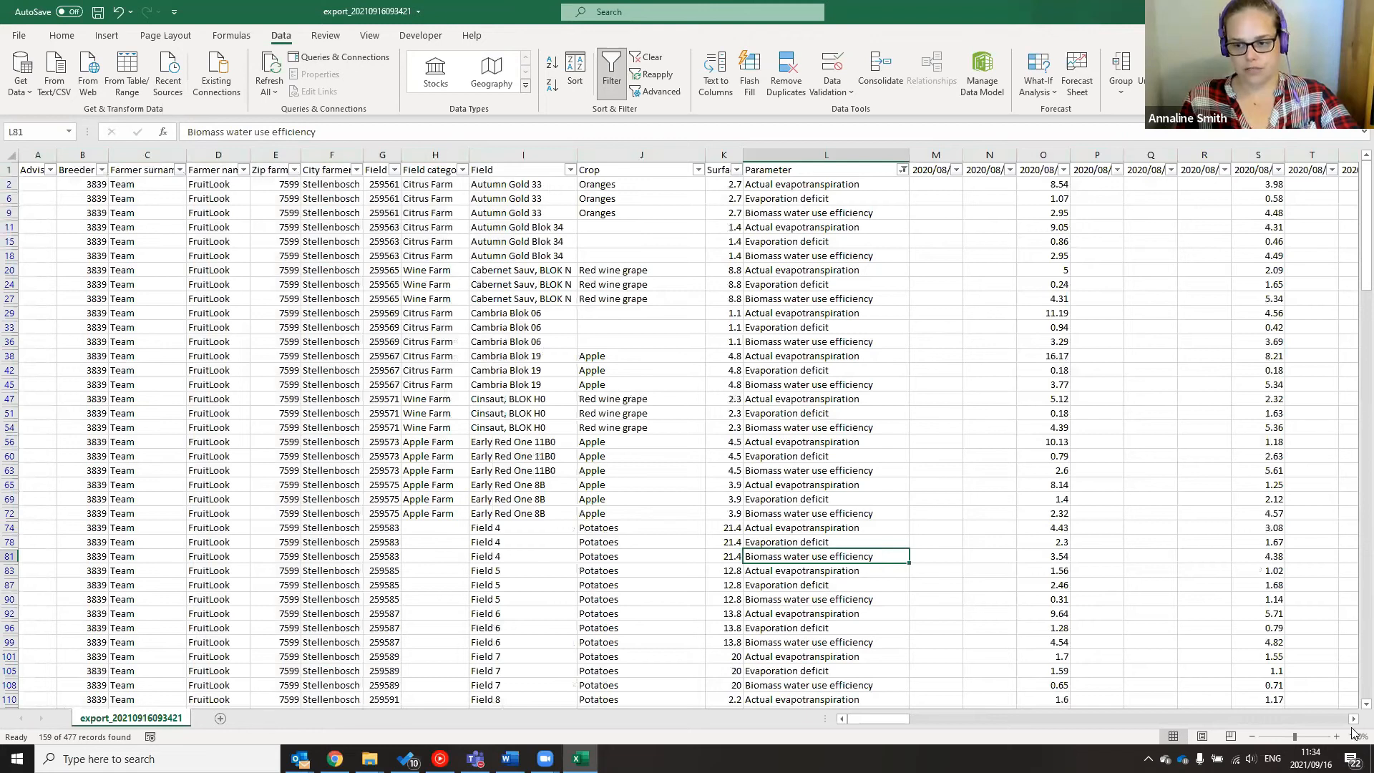
Enter the label ActET in cell GJ2, the empty column after the last week
{"action": "left_click_drag", "start_coordinate": [878, 718], "coordinate": [1351, 722]}
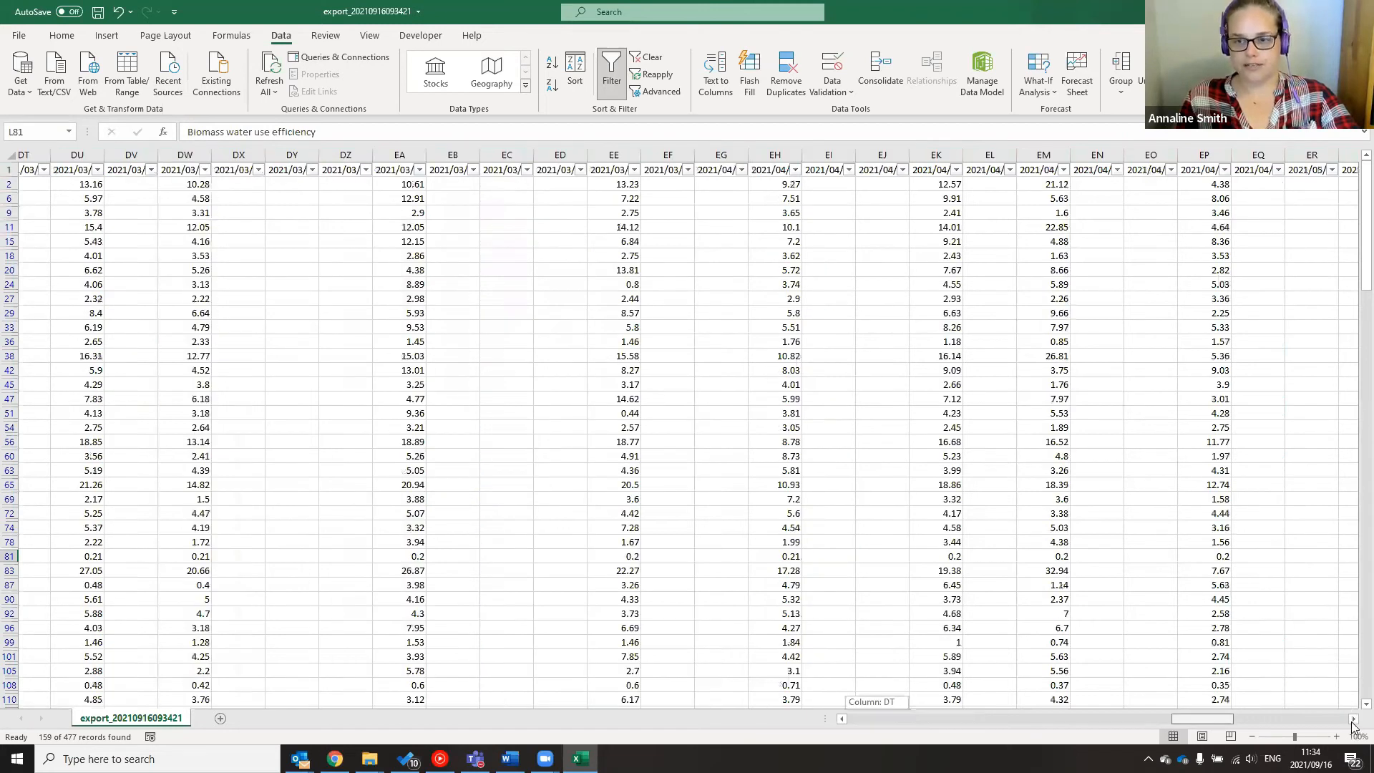
{"action": "left_click", "coordinate": [1352, 721]}
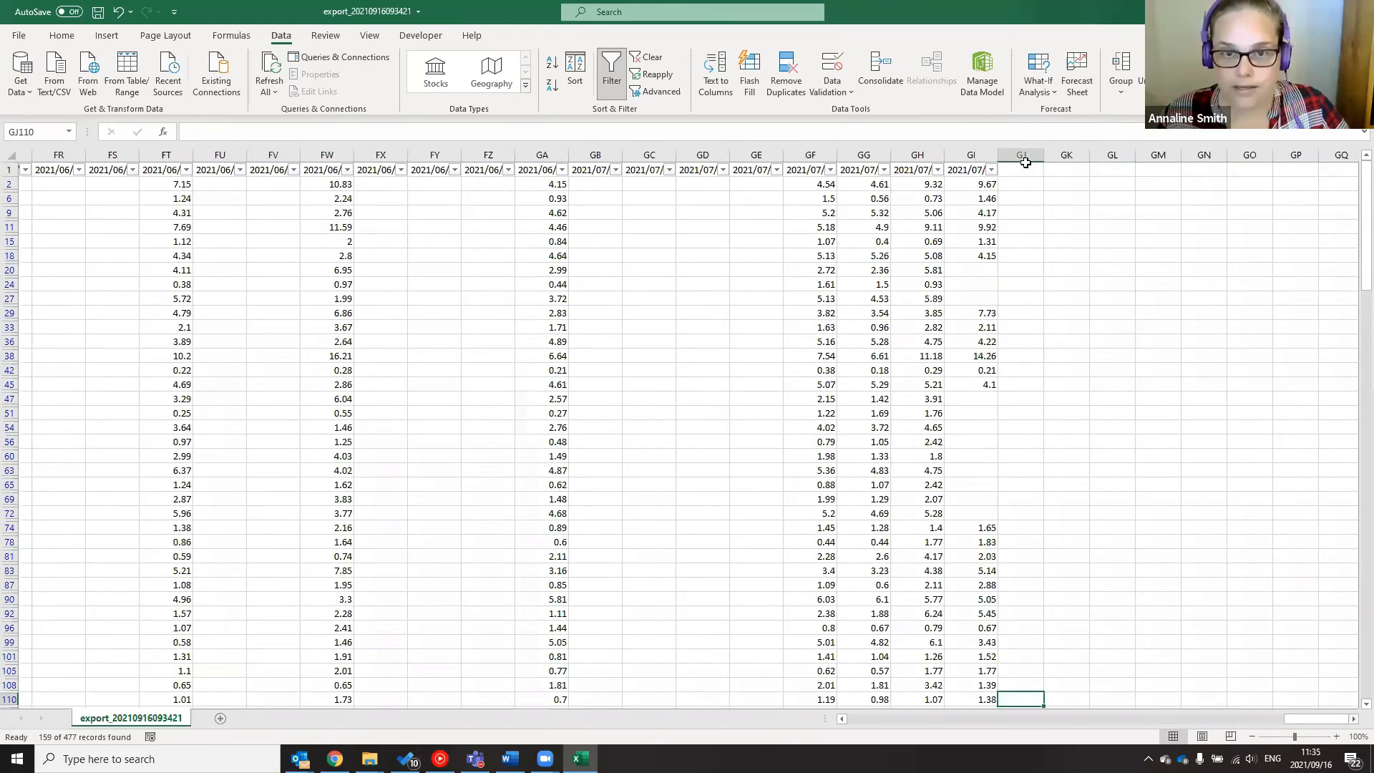
{"action": "double_click", "coordinate": [1023, 183]}
{"action": "left_click_drag", "start_coordinate": [1314, 718], "coordinate": [788, 711]}
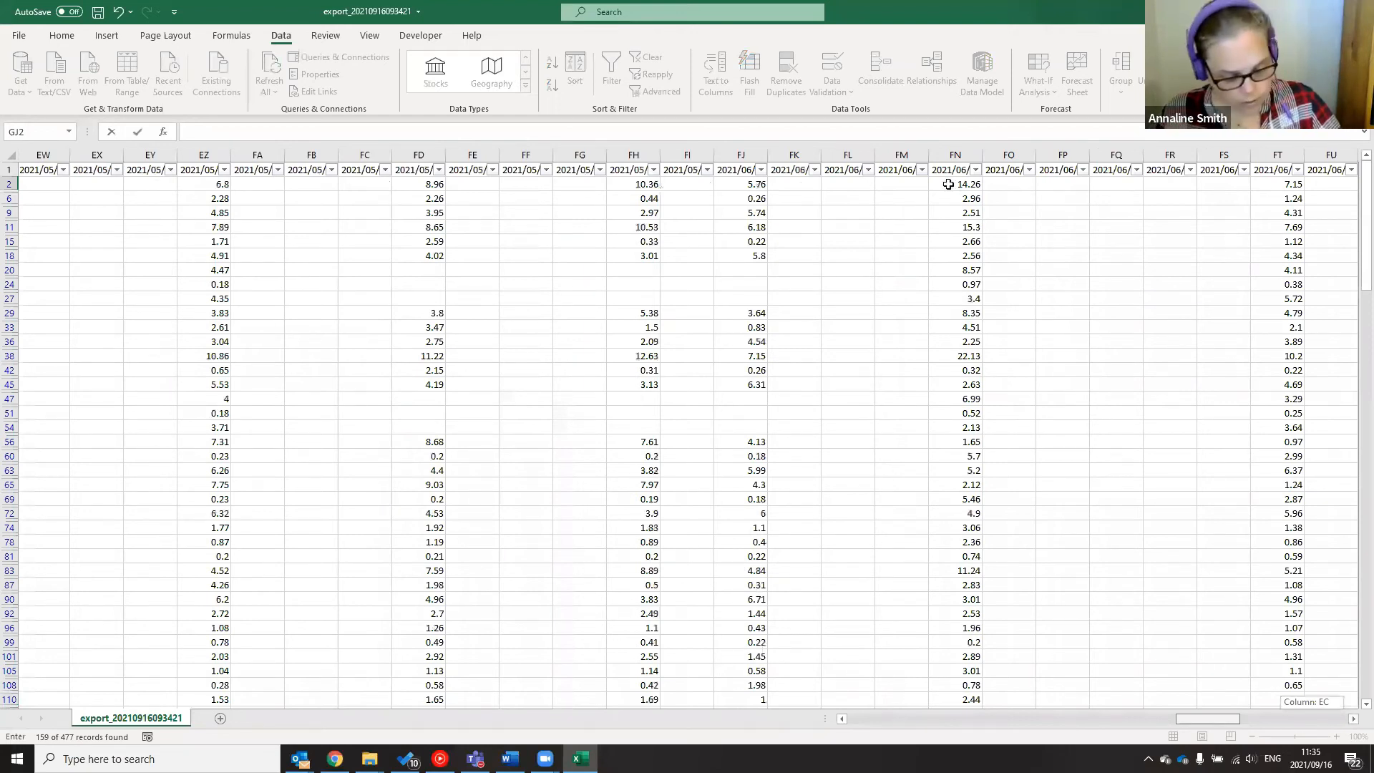
{"action": "type", "text": "ActET"}
{"action": "key", "text": "Return"}
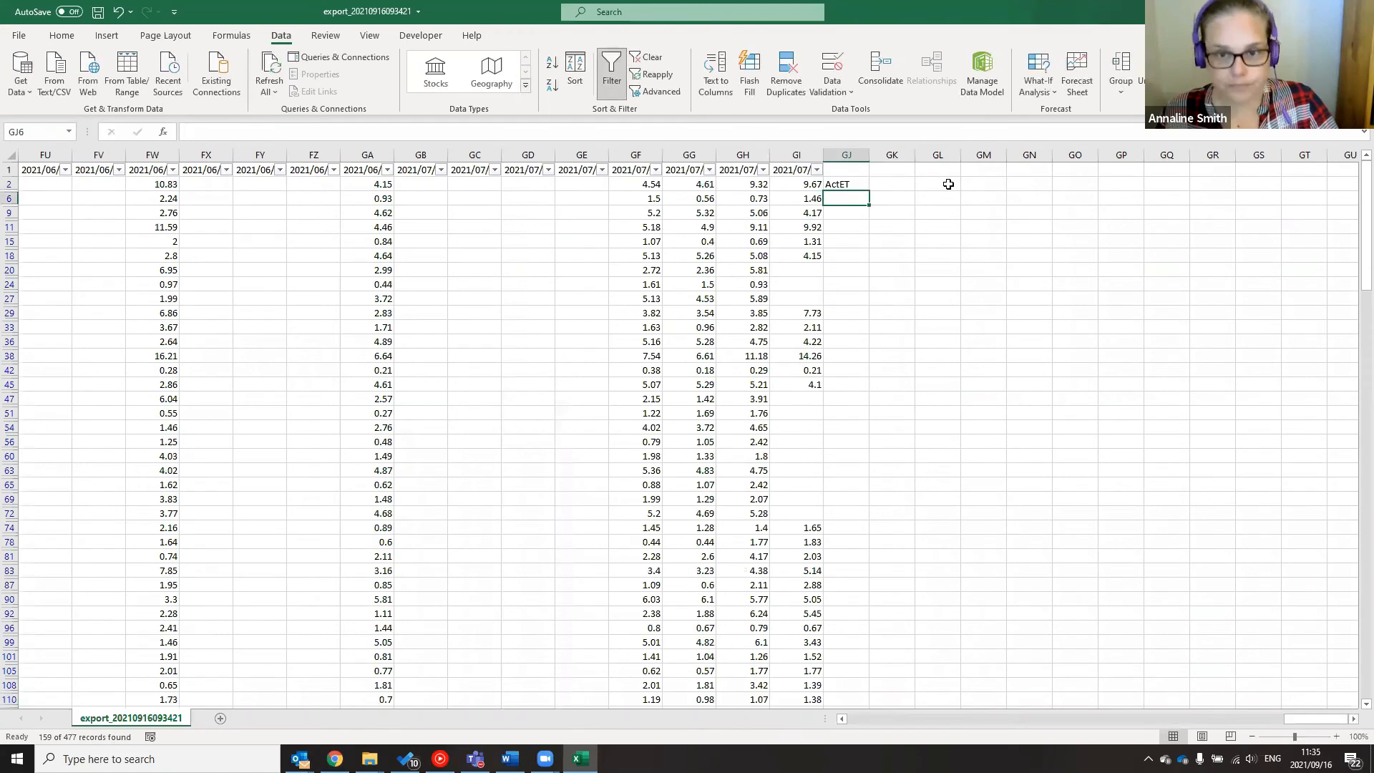
Enter ETDef in GJ6 and BMWUE in GJ9, then scroll back left
{"action": "type", "text": "ETDef"}
{"action": "key", "text": "Return"}
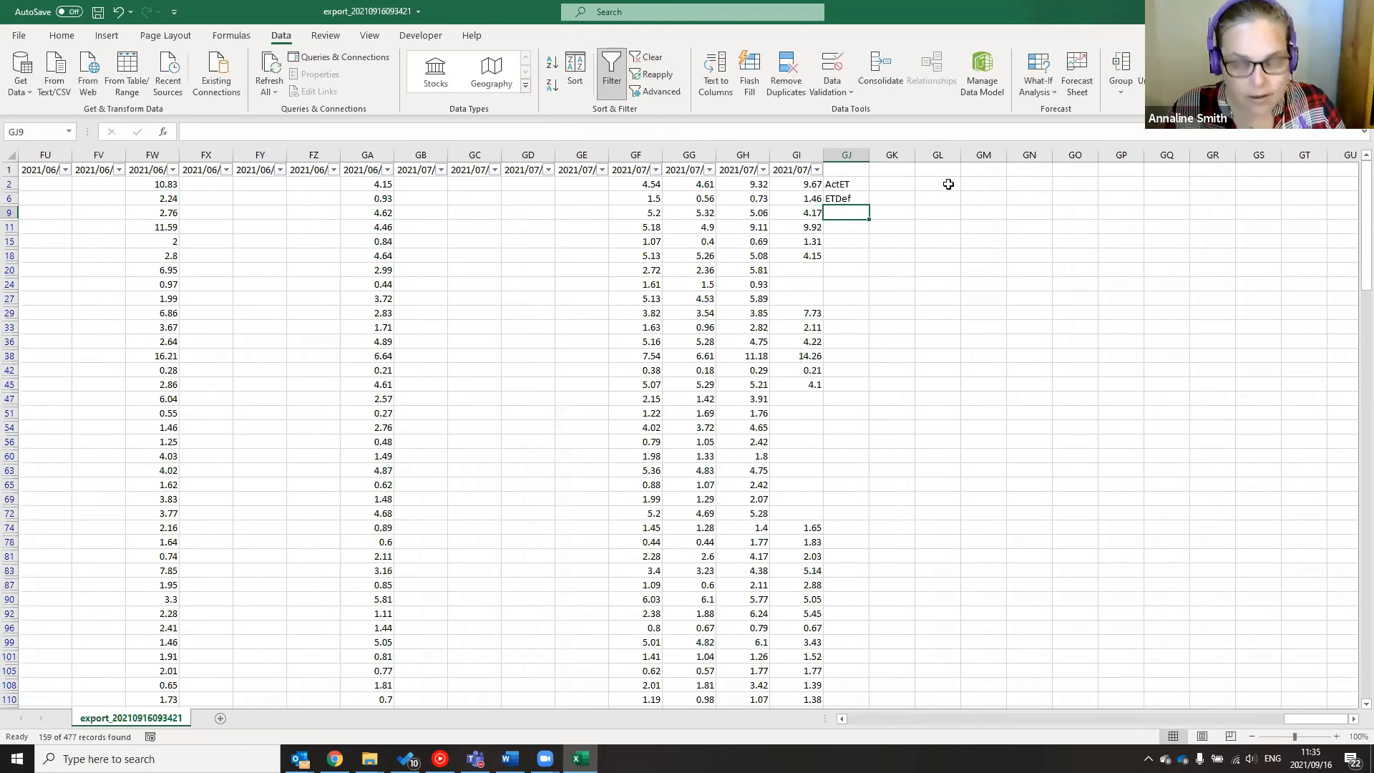
{"action": "type", "text": "BMWUE"}
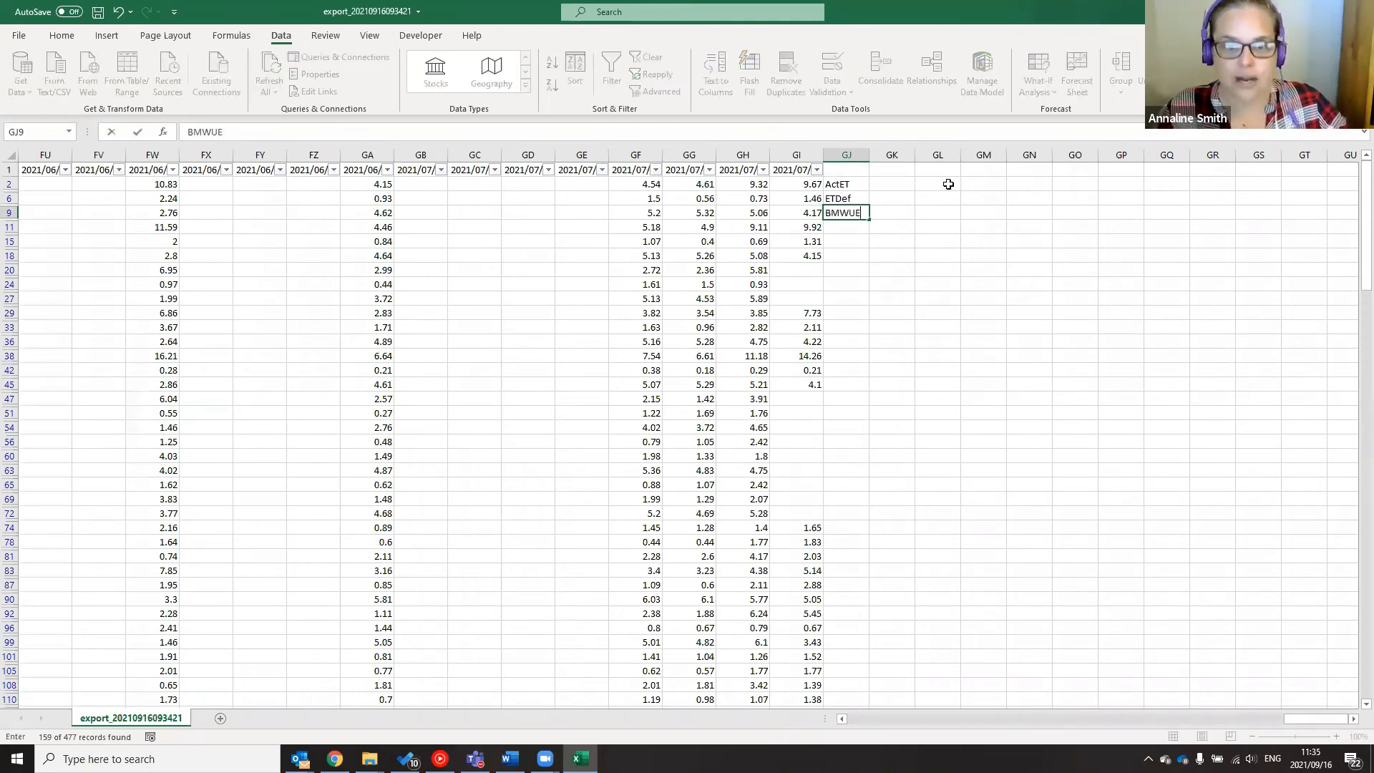
{"action": "key", "text": "Return"}
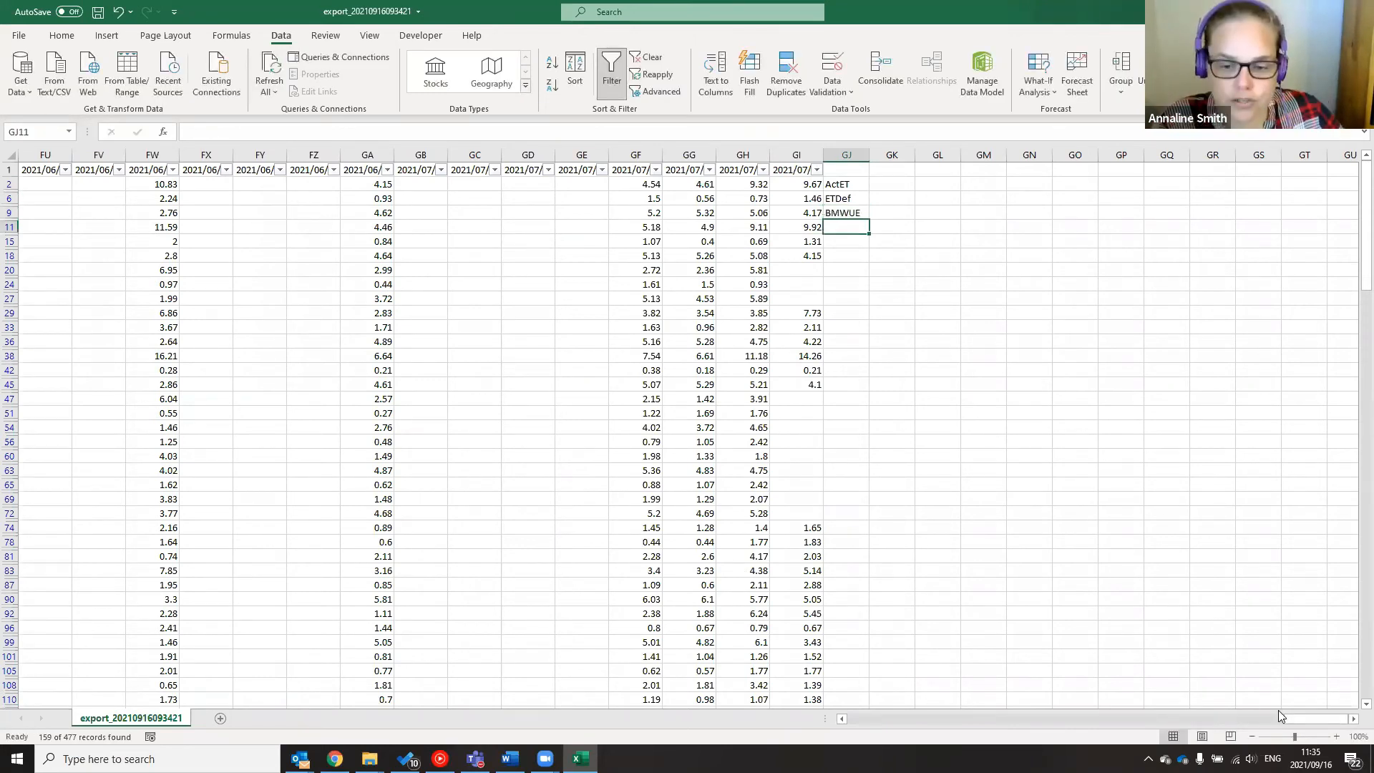
{"action": "left_click_drag", "start_coordinate": [1293, 715], "coordinate": [825, 719]}
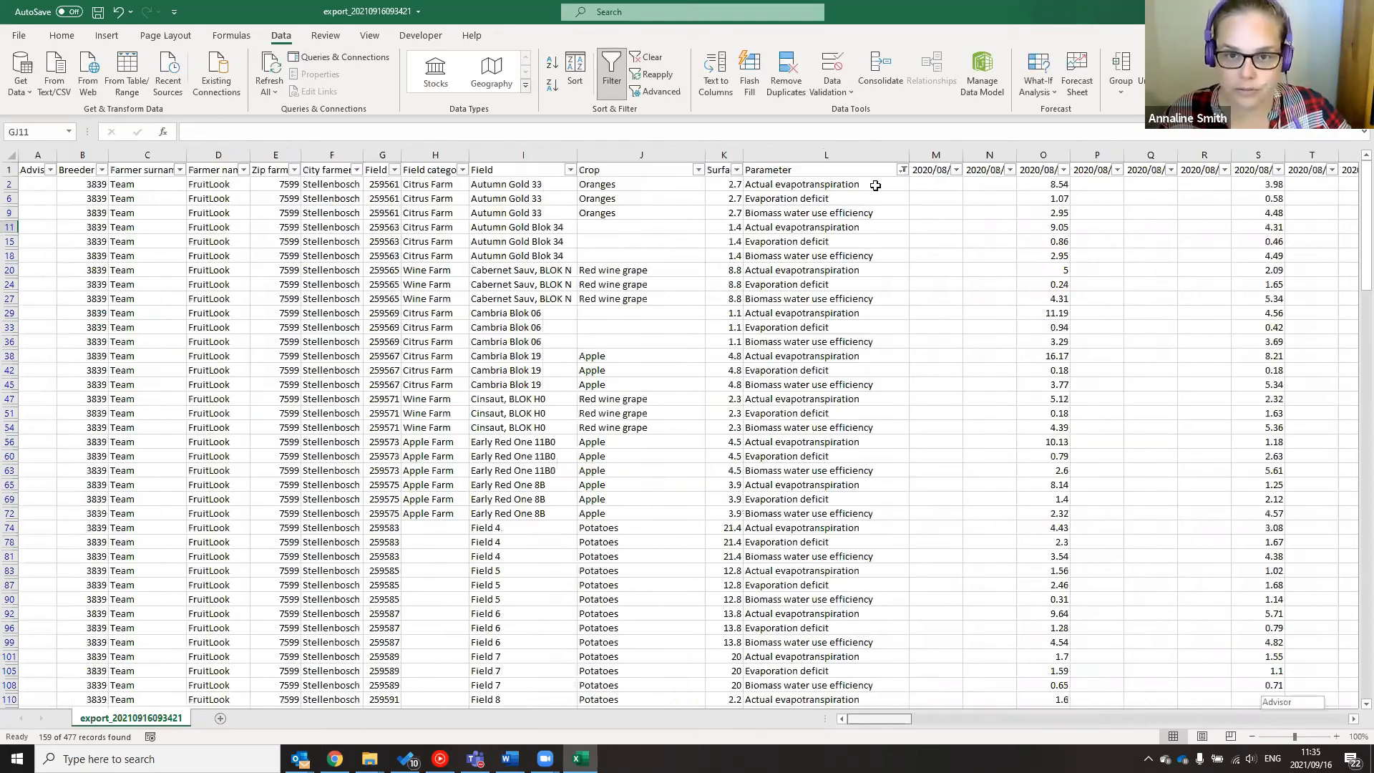
In GK2, sum row 2 from the first date column to GI2, giving 552.37
{"action": "left_click", "coordinate": [877, 184]}
{"action": "type", "text": "=sum("}
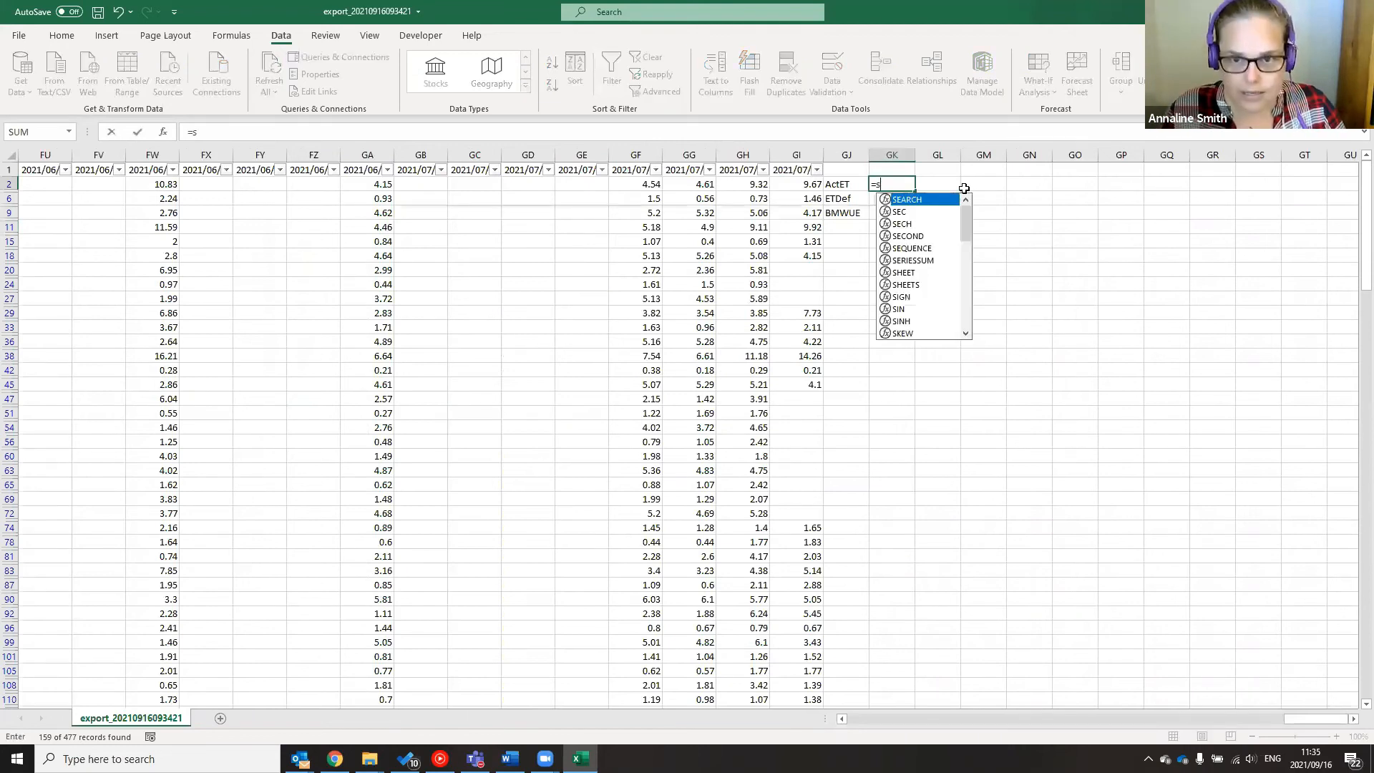
{"action": "left_click_drag", "start_coordinate": [798, 185], "coordinate": [6, 187]}
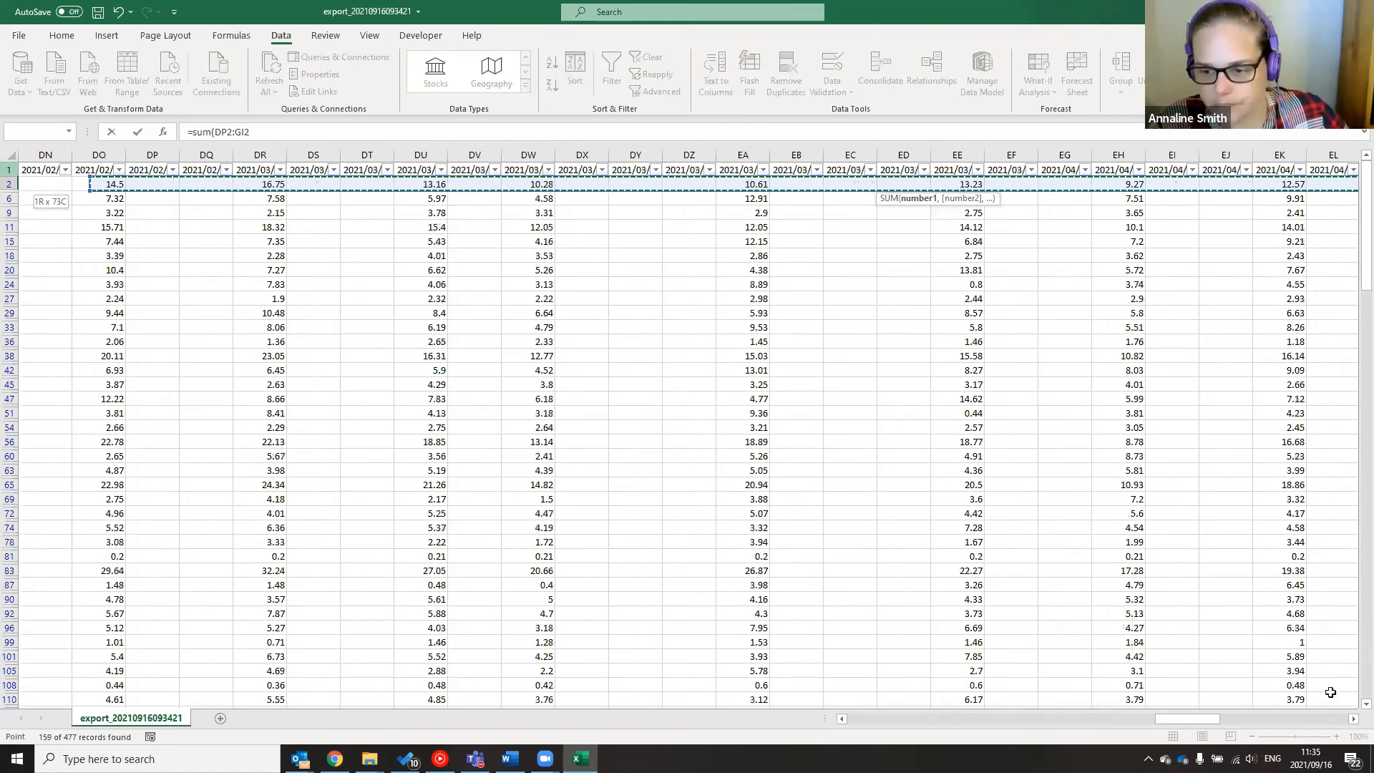
{"action": "key", "text": "ctrl+shift+Left"}
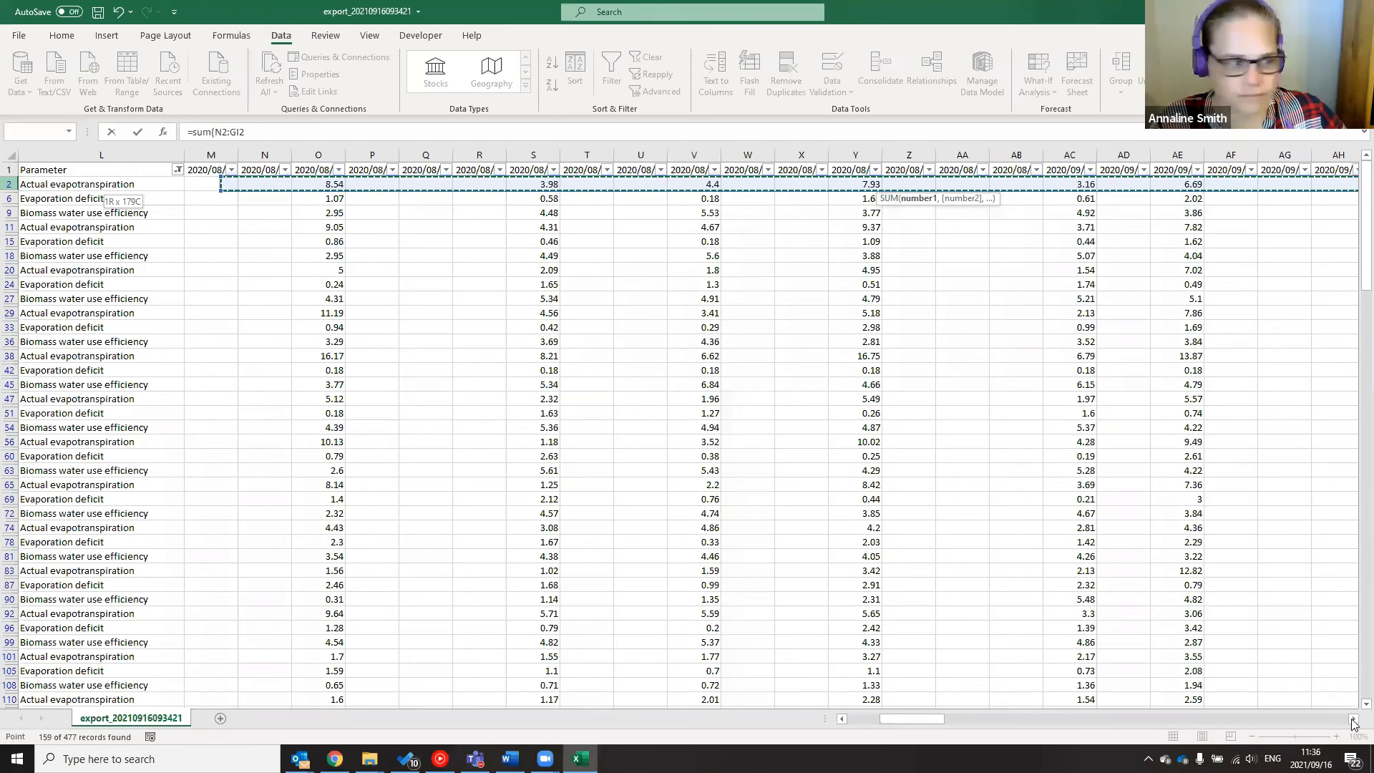
{"action": "key", "text": "shift+Left"}
{"action": "key", "text": "shift+Left"}
{"action": "key", "text": "shift+Left"}
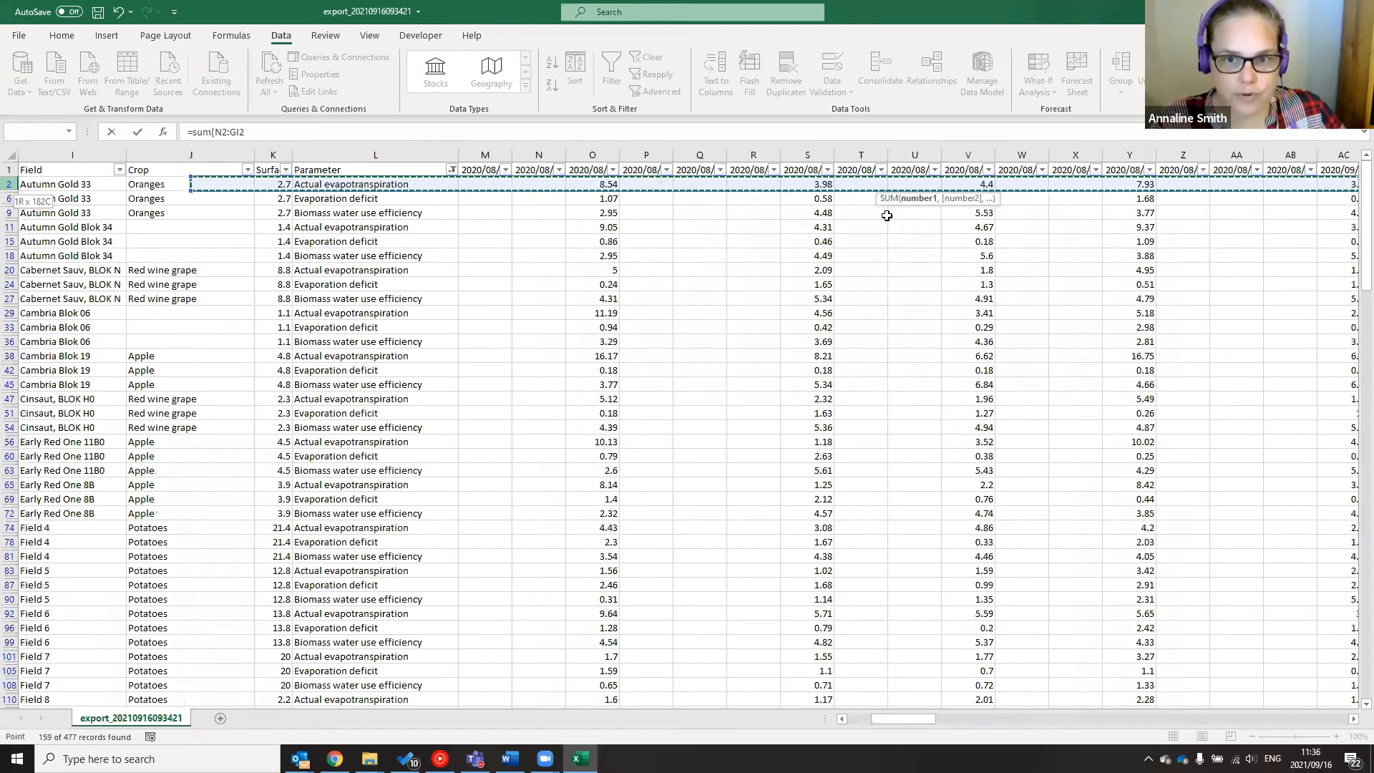
{"action": "key", "text": "shift+Left"}
{"action": "key", "text": "shift+Left"}
{"action": "key", "text": "shift+Left"}
{"action": "key", "text": "shift+Left"}
{"action": "key", "text": "shift+Left"}
{"action": "key", "text": "shift+Left"}
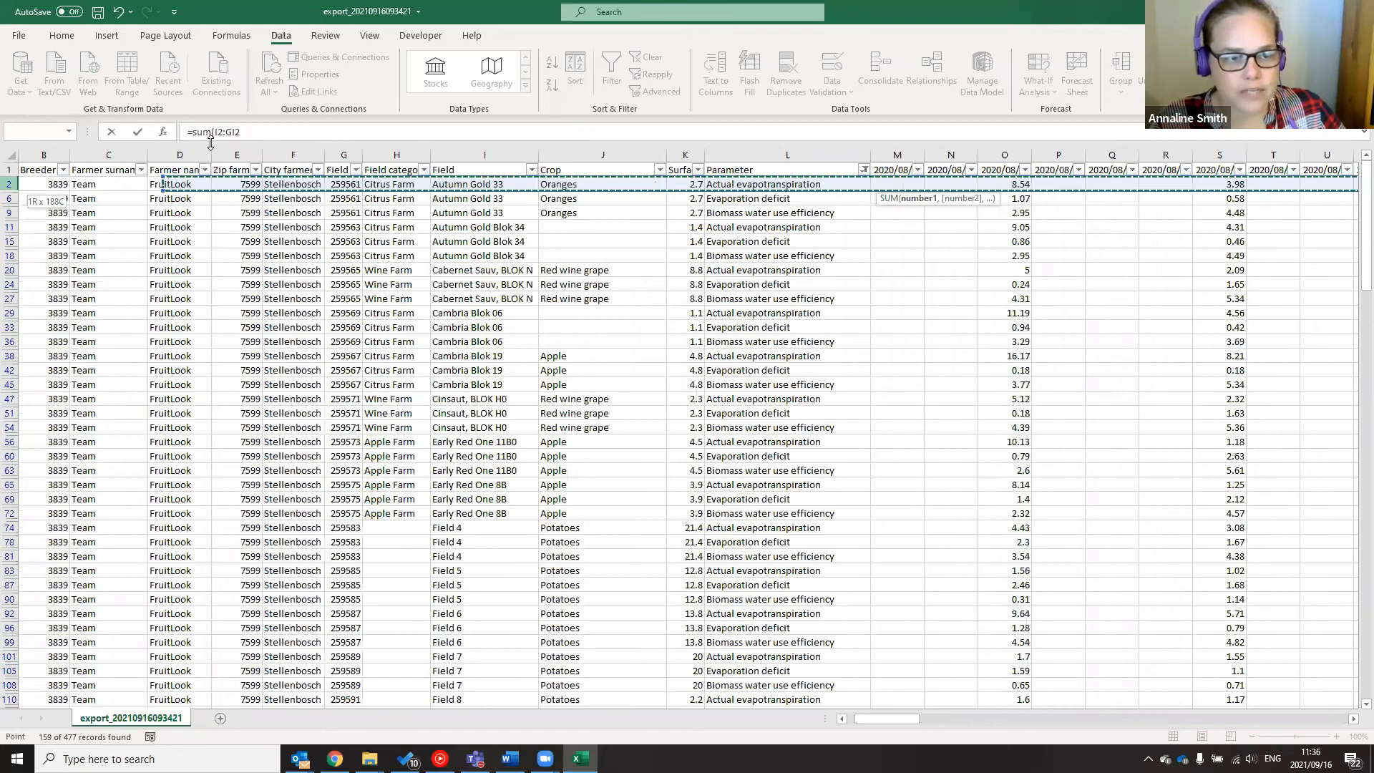
{"action": "key", "text": "Return"}
Change the GK9 formula from SUM to AVERAGE, giving BMWUE 3.483654
{"action": "key", "text": "Down"}
{"action": "key", "text": "F2"}
{"action": "key", "text": "Left"}
{"action": "key", "text": "Left"}
{"action": "key", "text": "Left"}
{"action": "key", "text": "Left"}
{"action": "key", "text": "Left"}
{"action": "key", "text": "Left"}
{"action": "key", "text": "Left"}
{"action": "key", "text": "Left"}
{"action": "key", "text": "BackSpace"}
{"action": "key", "text": "BackSpace"}
{"action": "key", "text": "BackSpace"}
{"action": "type", "text": "average"}
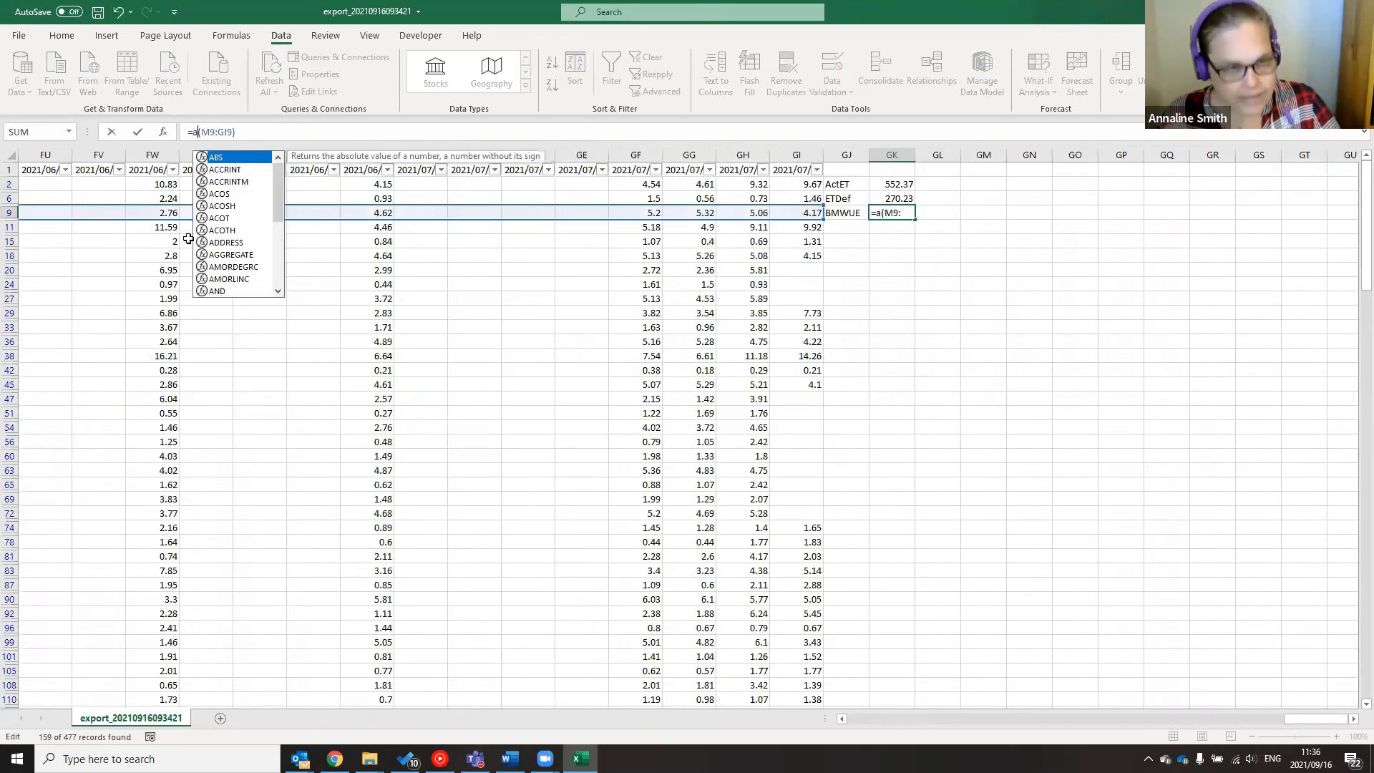
{"action": "key", "text": "Return"}
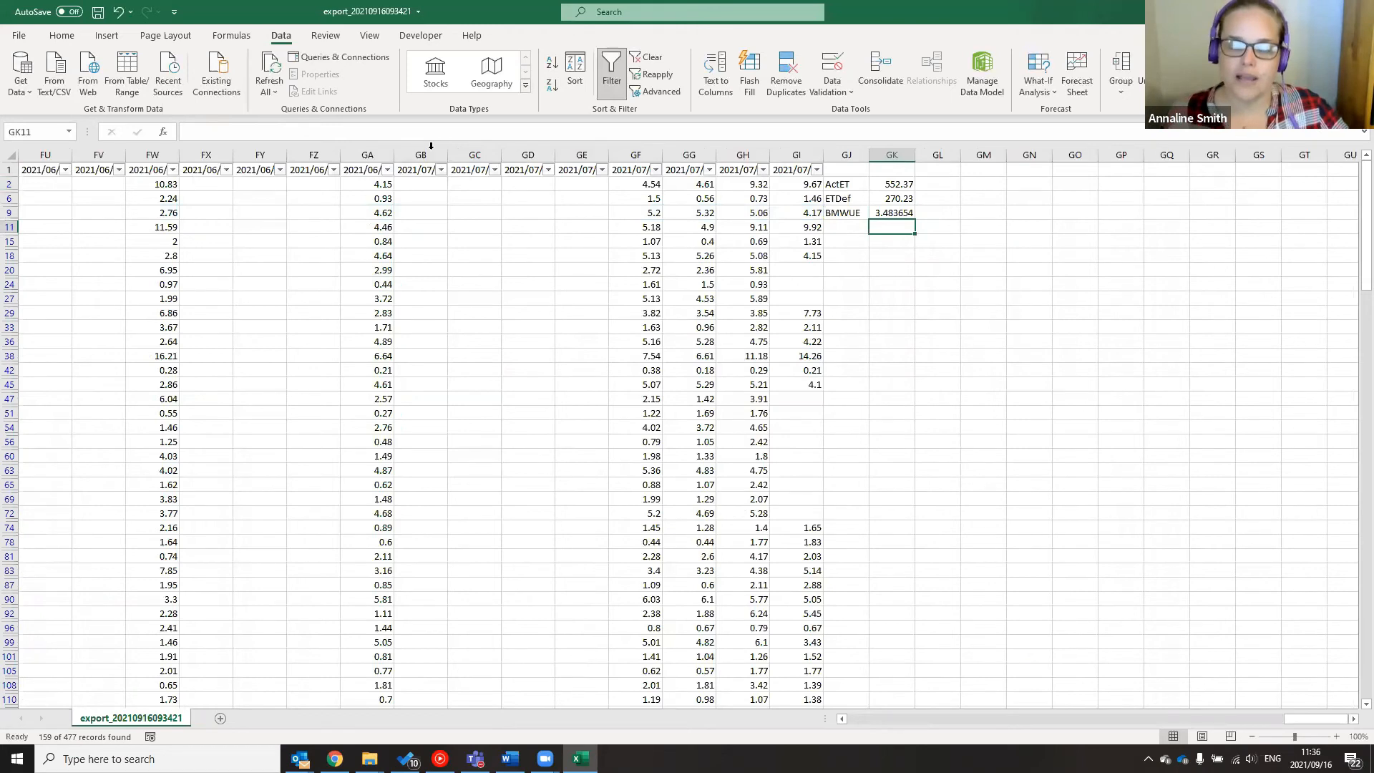
{"action": "left_click_drag", "start_coordinate": [844, 184], "coordinate": [901, 215]}
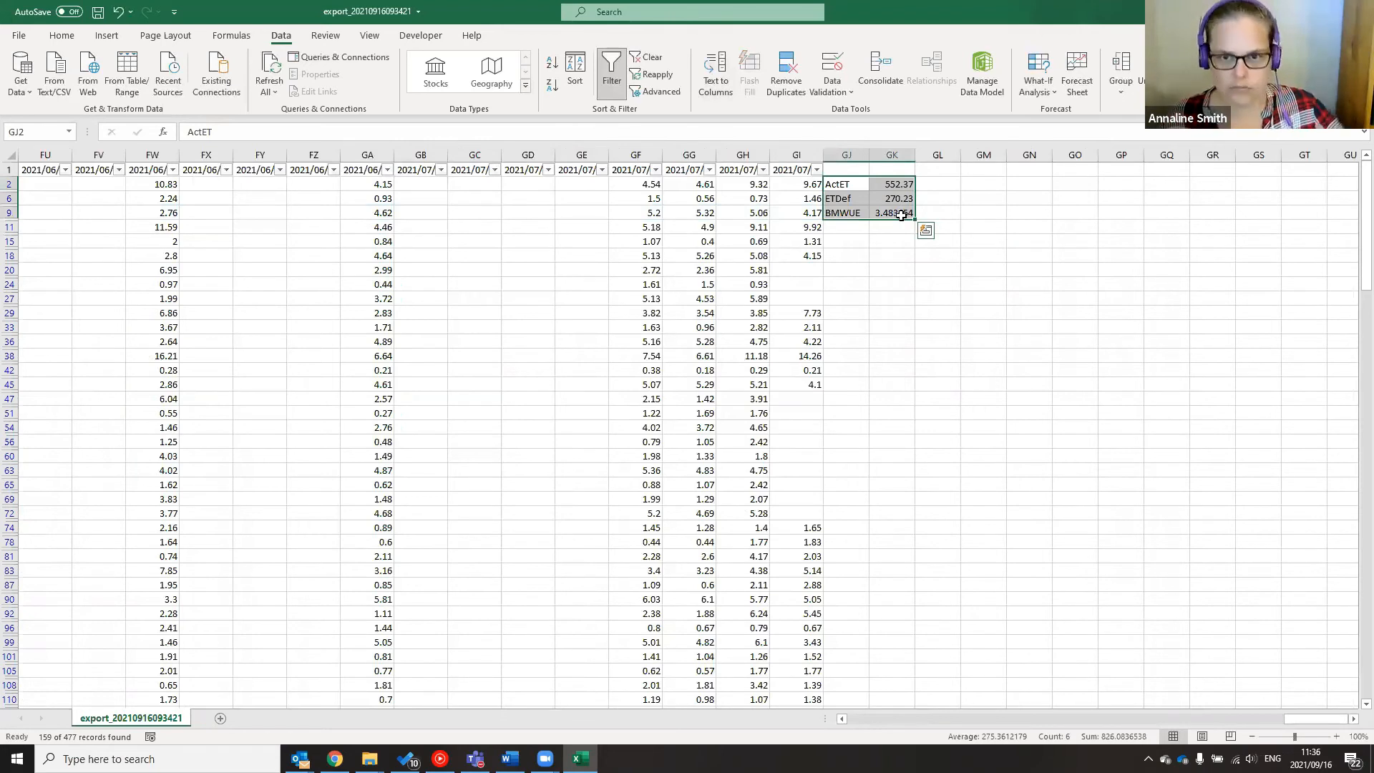
{"action": "key", "text": "ctrl+c"}
{"action": "left_click_drag", "start_coordinate": [846, 227], "coordinate": [885, 254]}
{"action": "key", "text": "ctrl+v"}
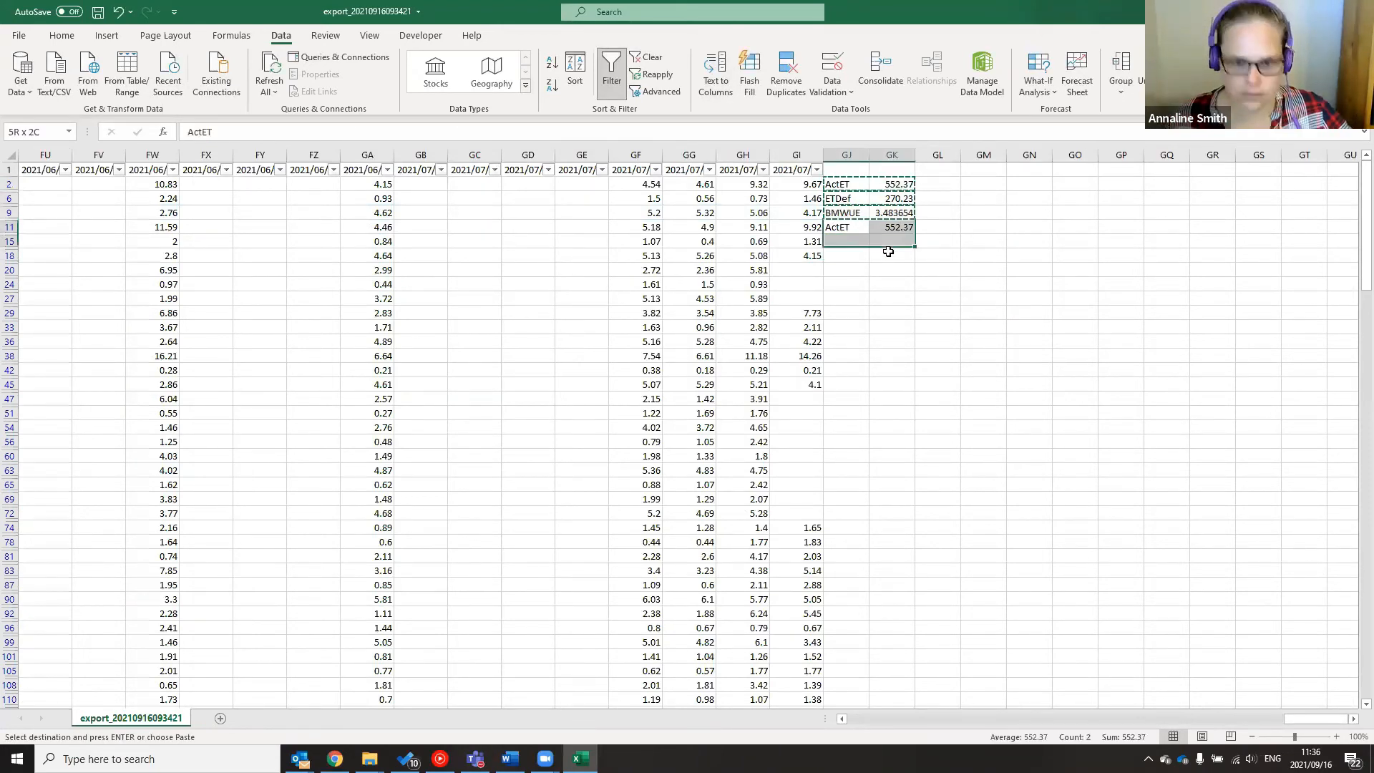
{"action": "key", "text": "ctrl+v"}
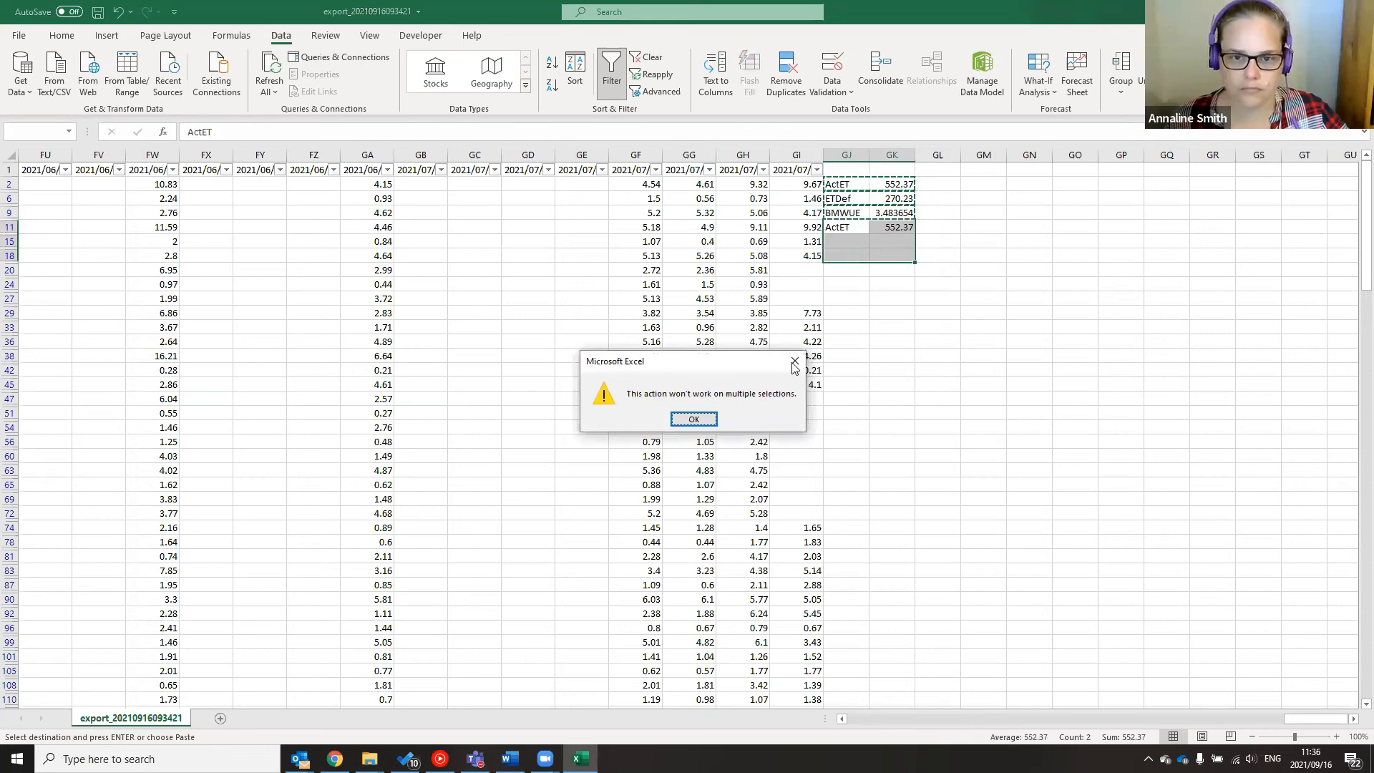
{"action": "key", "text": "Return"}
{"action": "left_click", "coordinate": [980, 341]}
{"action": "left_click_drag", "start_coordinate": [846, 184], "coordinate": [895, 212]}
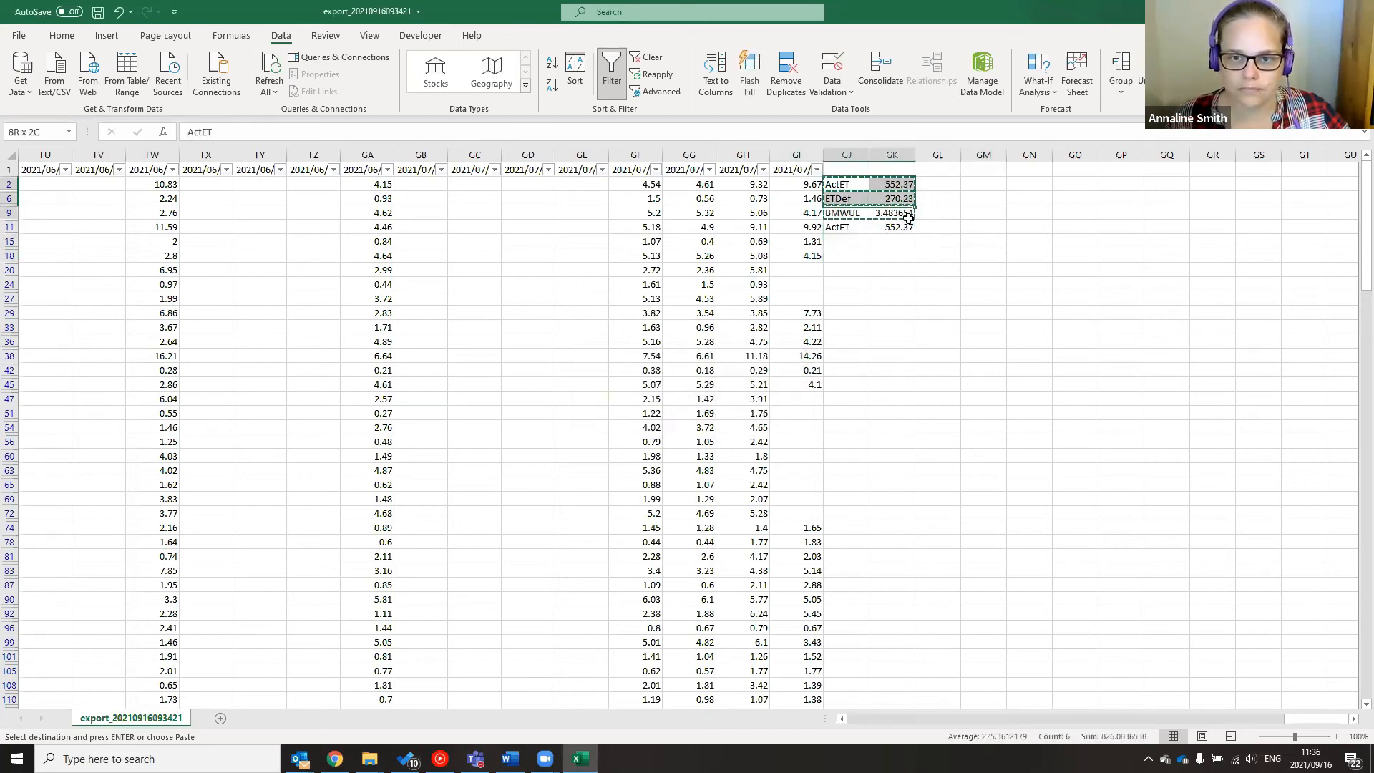
{"action": "left_click", "coordinate": [895, 272]}
{"action": "left_click", "coordinate": [890, 227]}
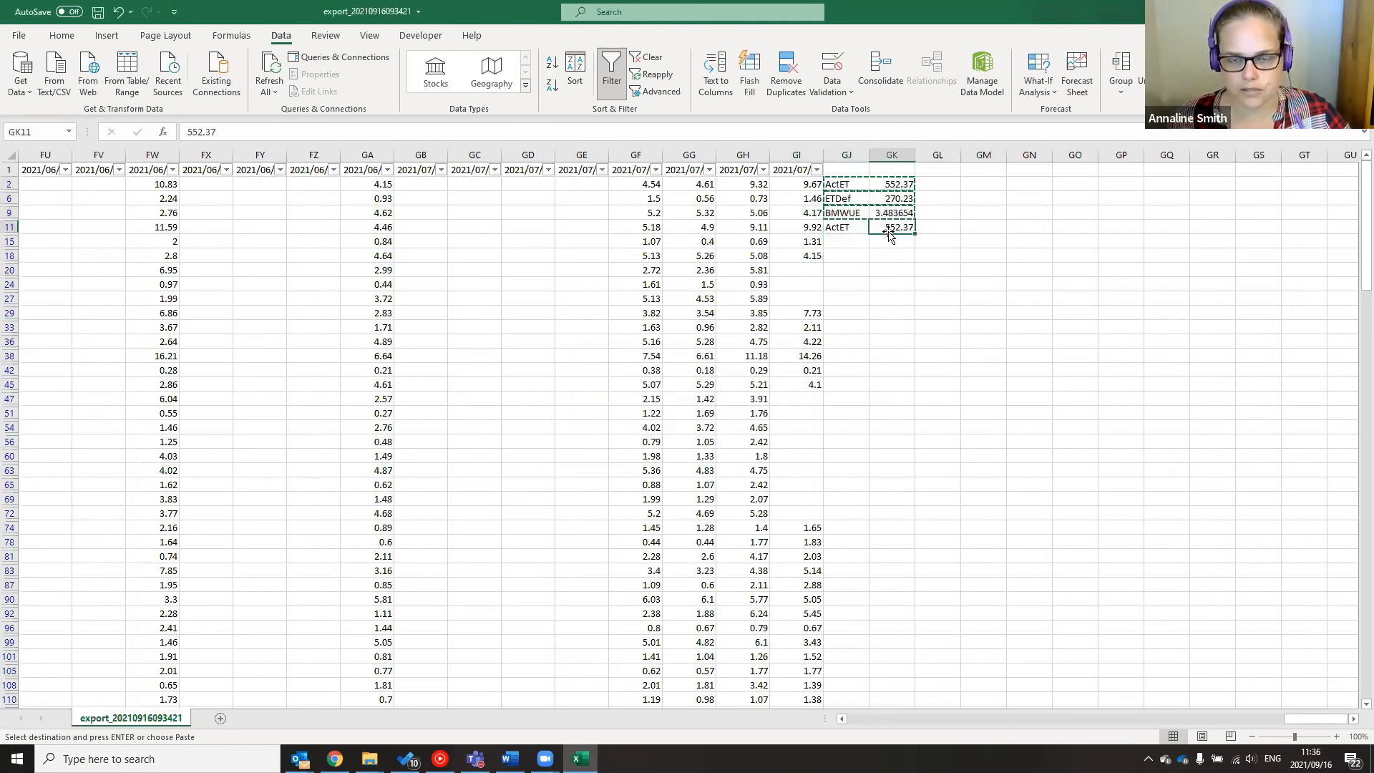
{"action": "left_click", "coordinate": [837, 226]}
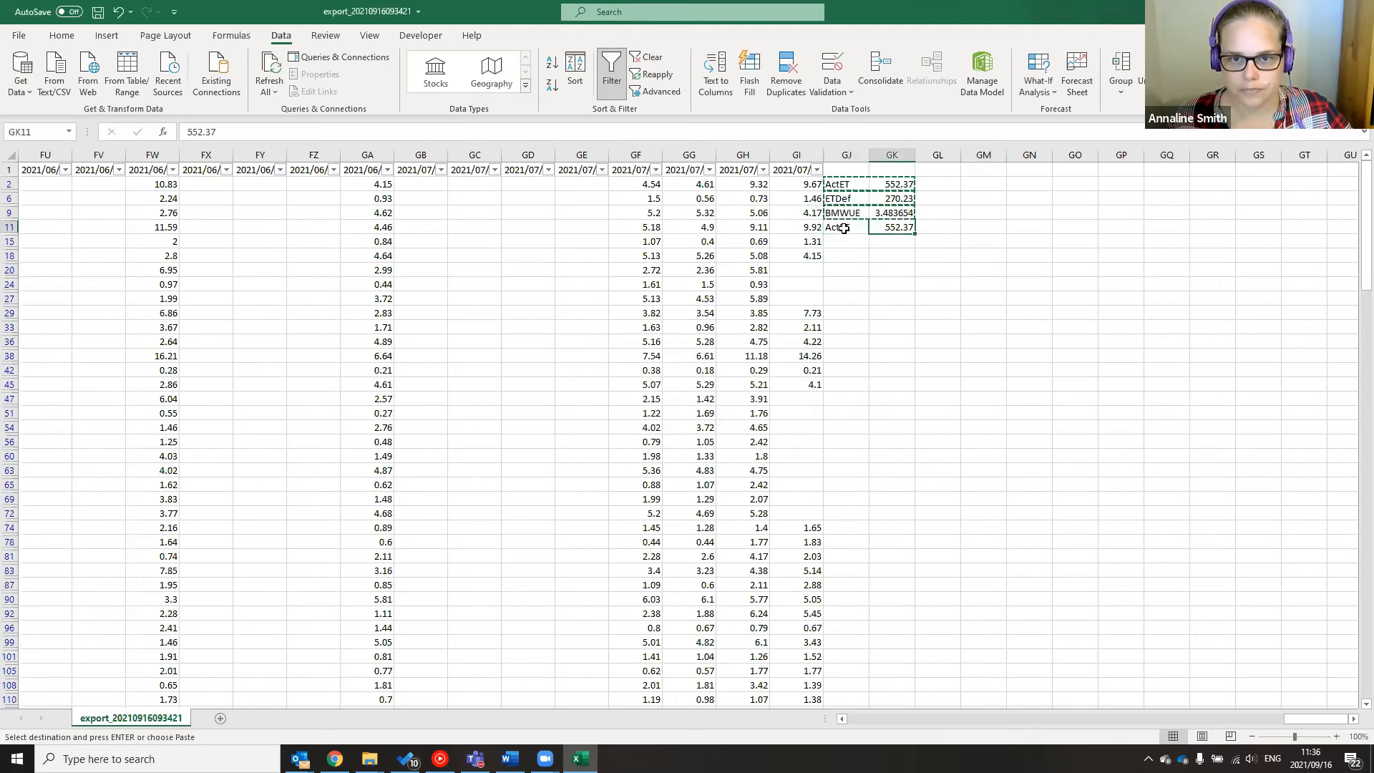
{"action": "key", "text": "ctrl+z"}
{"action": "left_click_drag", "start_coordinate": [887, 184], "coordinate": [887, 215]}
{"action": "key", "text": "ctrl+c"}
{"action": "left_click", "coordinate": [887, 227]}
{"action": "key", "text": "ctrl+v"}
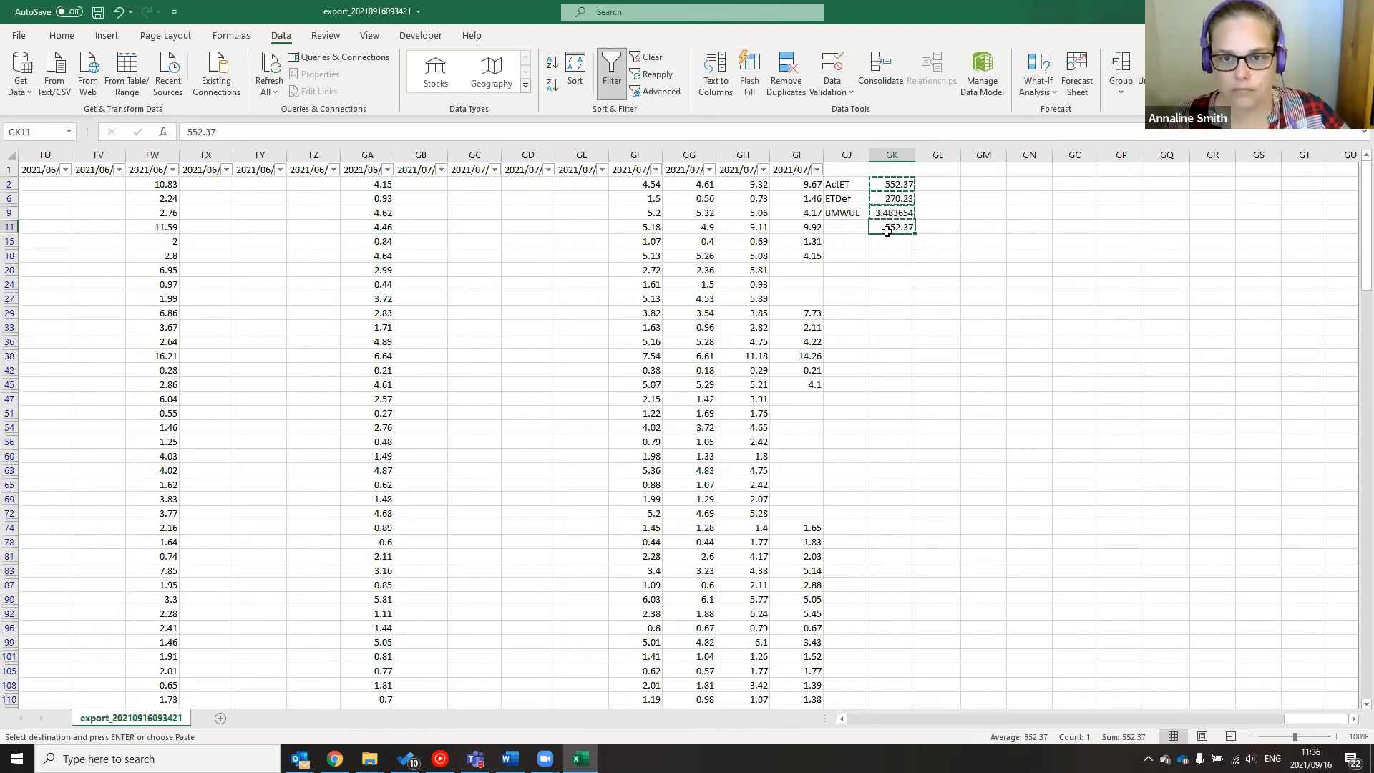
{"action": "key", "text": "ctrl+z"}
{"action": "left_click", "coordinate": [873, 281]}
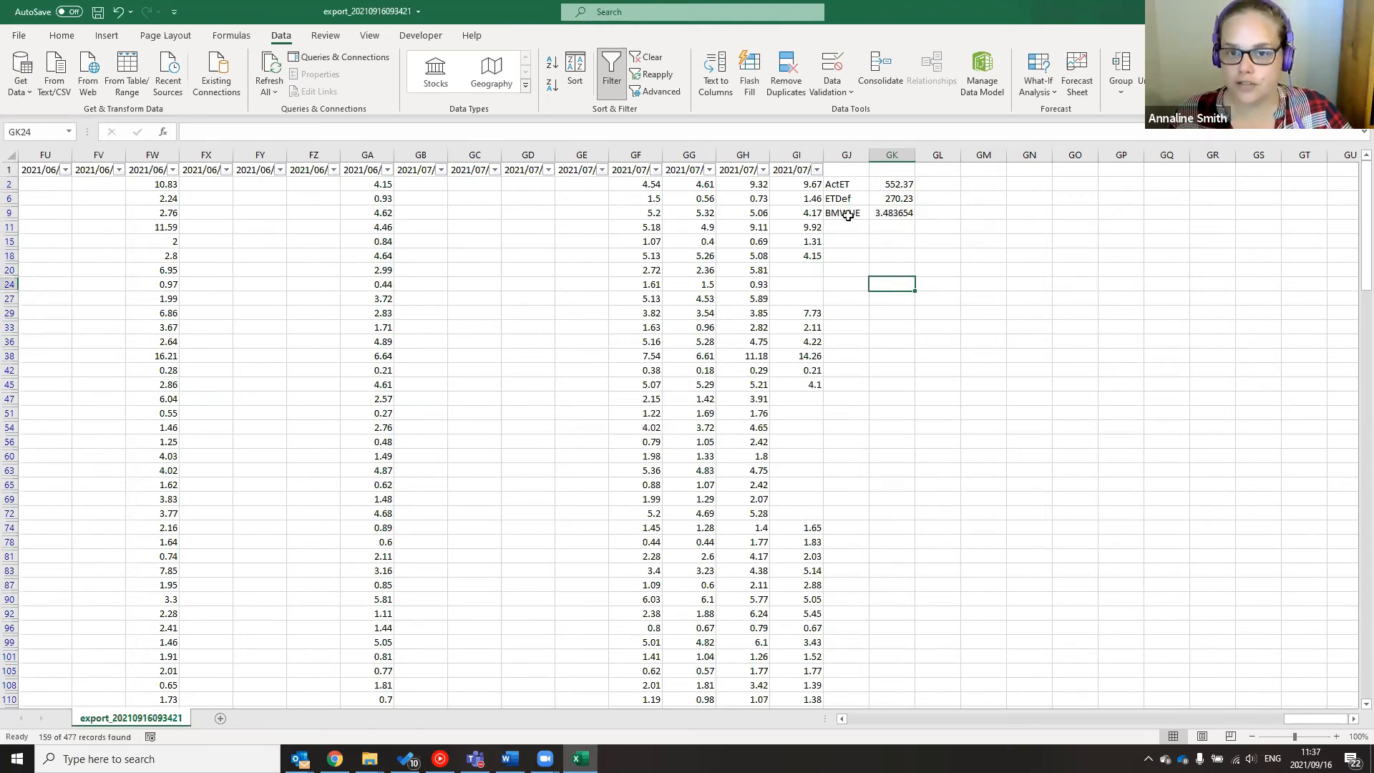
Add the unit mm/season beside the ActET and ETDef totals
{"action": "left_click", "coordinate": [938, 184]}
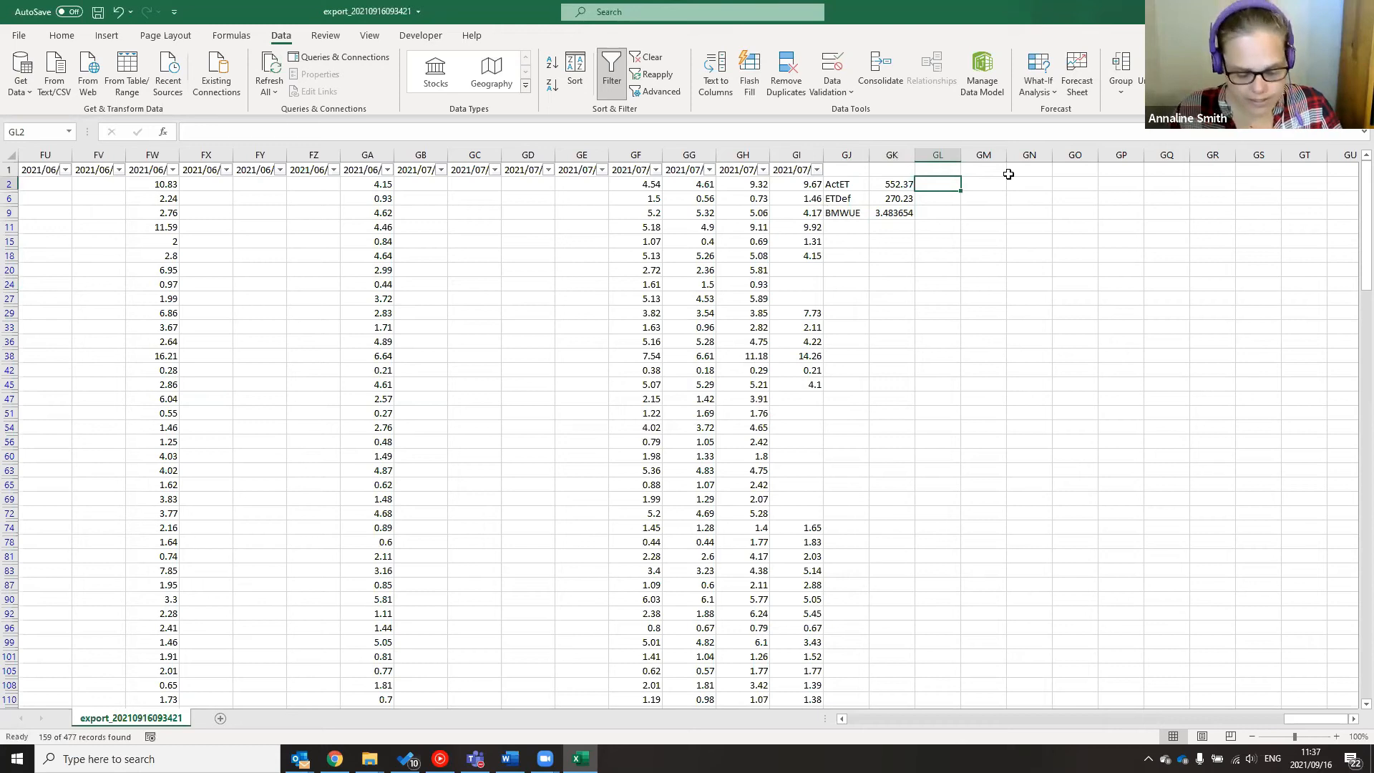
{"action": "type", "text": "mm/season"}
{"action": "key", "text": "Return"}
{"action": "type", "text": "mm/season"}
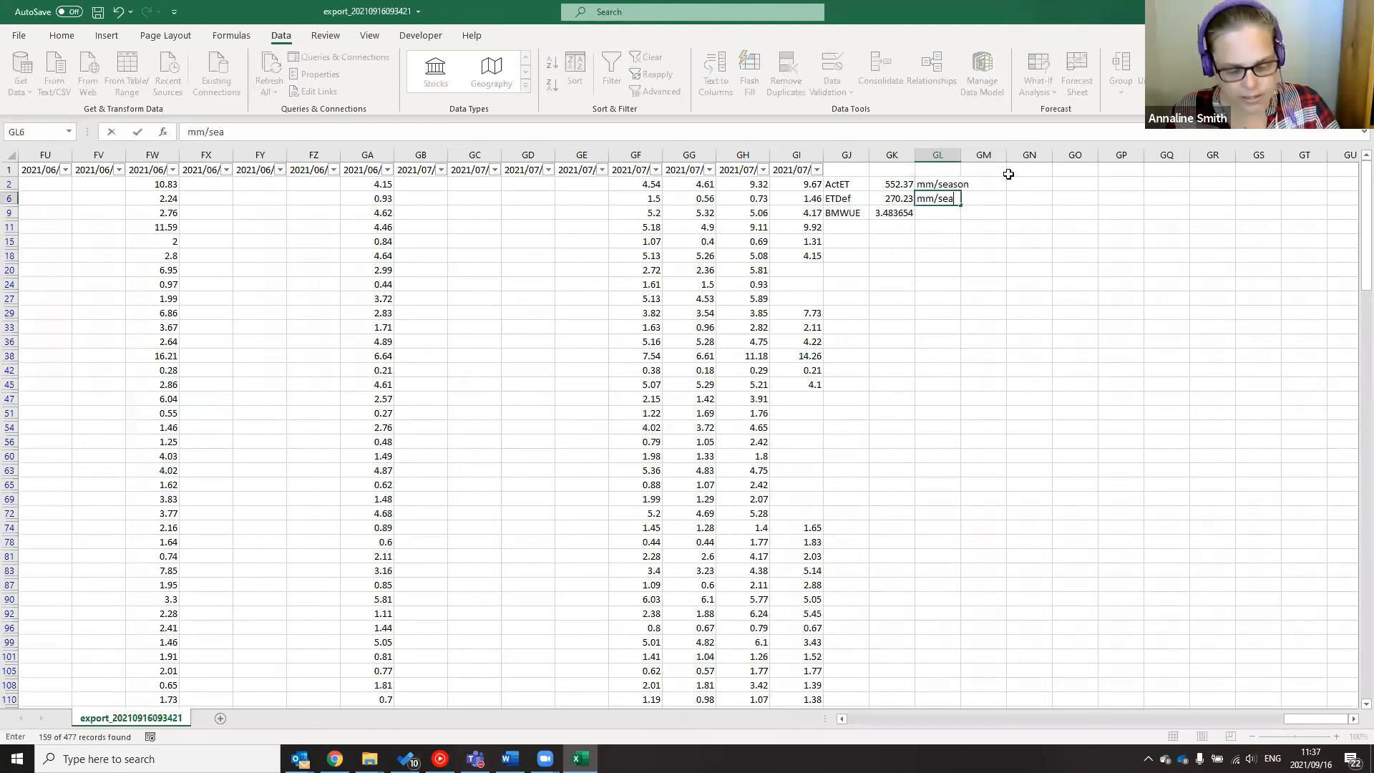
{"action": "key", "text": "Return"}
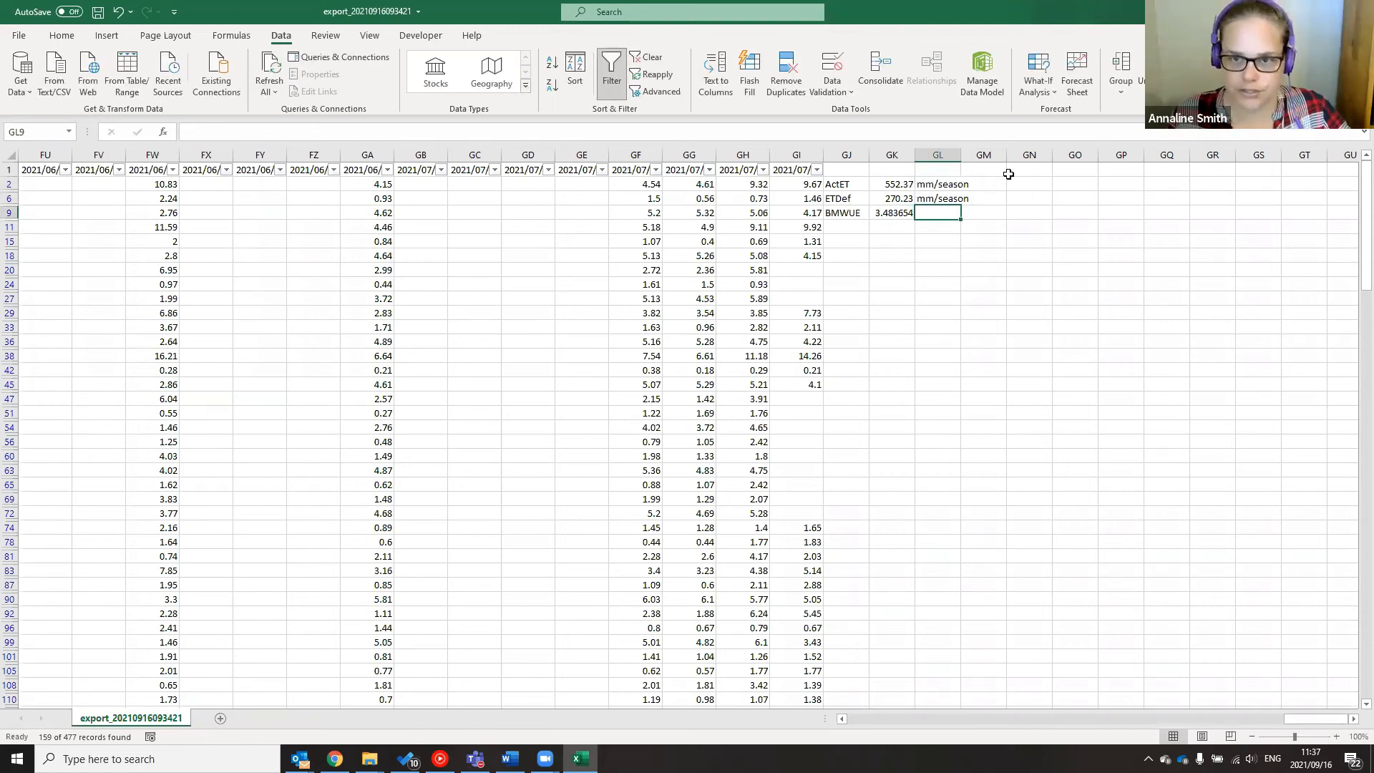
Add headings ETMin in GN1 and ETMax in GO1
{"action": "left_click", "coordinate": [1030, 171]}
{"action": "type", "text": "ETMin"}
{"action": "key", "text": "Tab"}
{"action": "type", "text": "ETMax"}
{"action": "key", "text": "Return"}
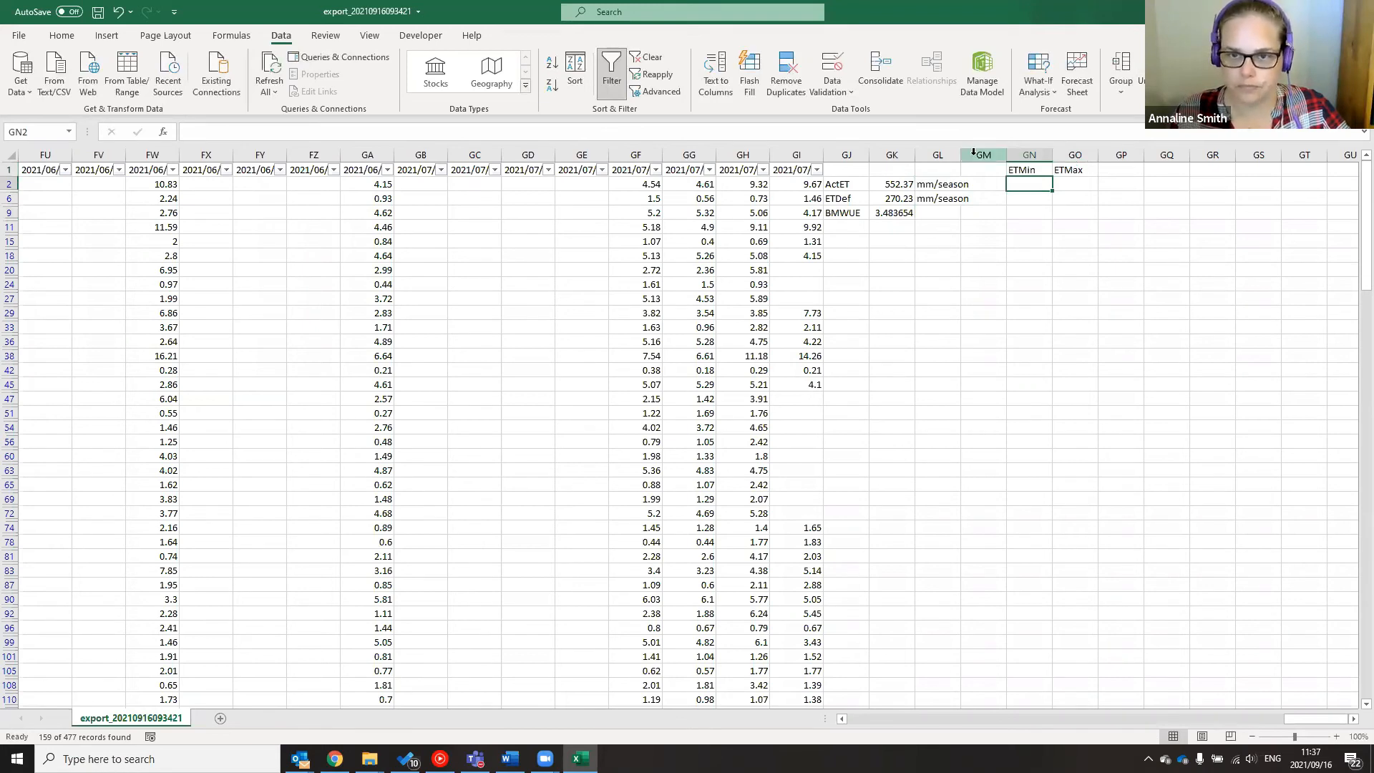
Widen column GL and enter =GK2+GK6 in GO2 for ETMax (822.6)
{"action": "left_click_drag", "start_coordinate": [956, 153], "coordinate": [967, 153]}
{"action": "left_click", "coordinate": [1095, 186]}
{"action": "type", "text": "="}
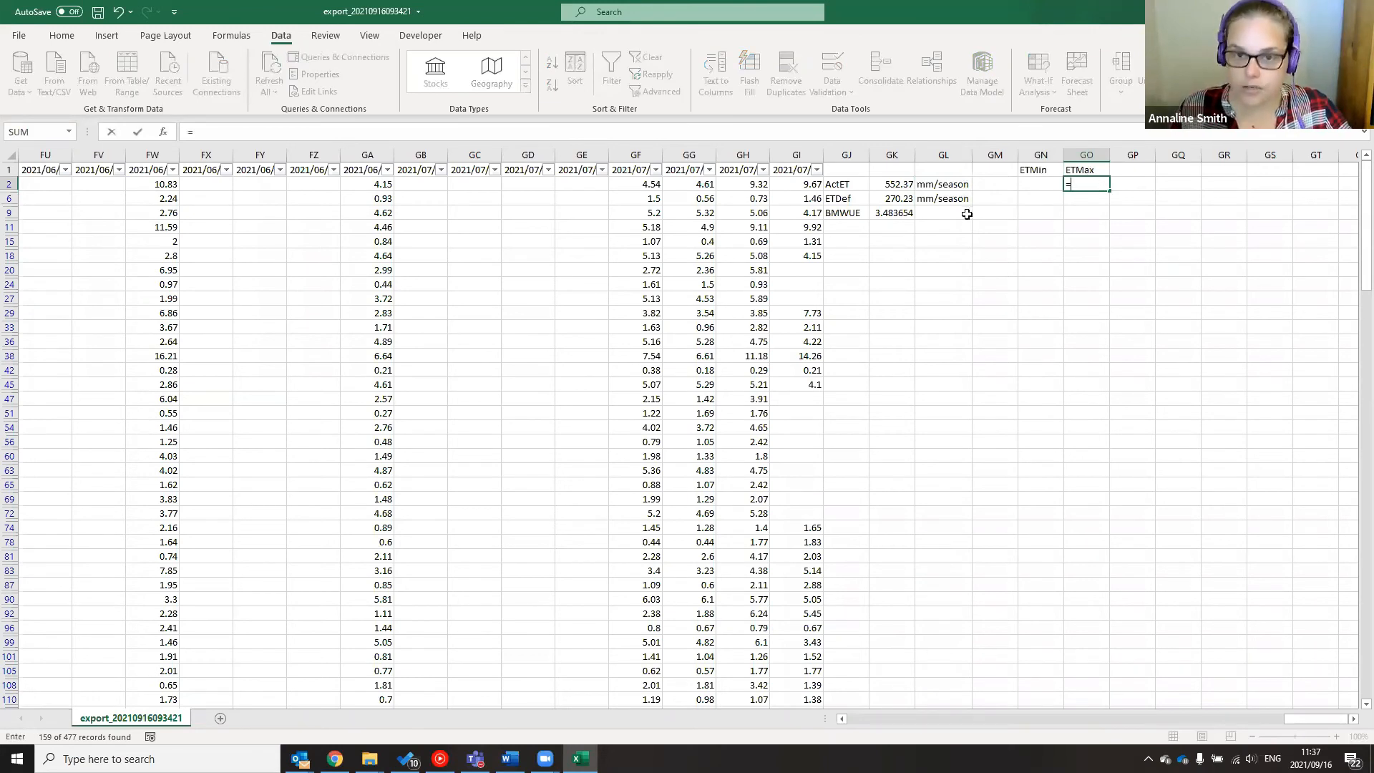
{"action": "left_click", "coordinate": [892, 183]}
{"action": "type", "text": "+"}
{"action": "left_click", "coordinate": [892, 198]}
{"action": "key", "text": "Return"}
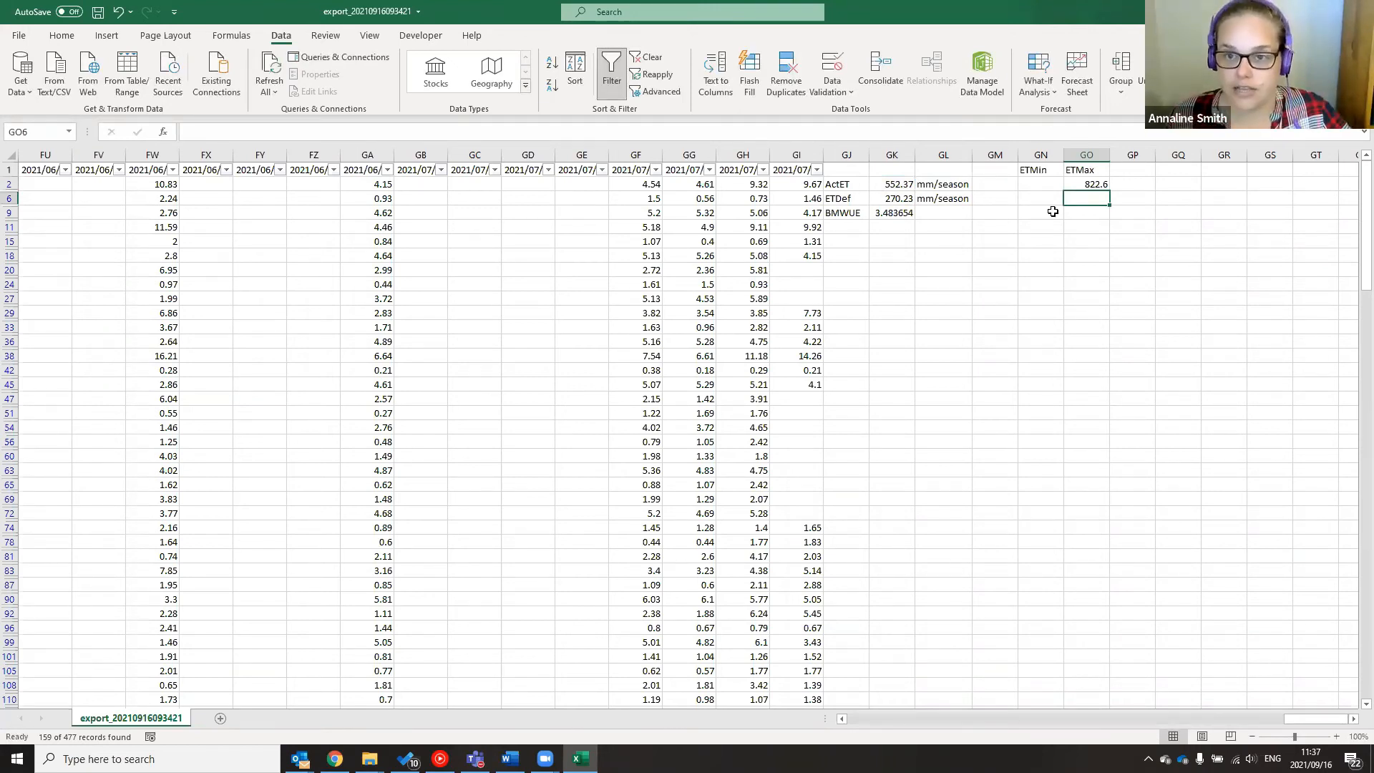
Enter =GK2 in GN2 so ETMin shows 552.37
{"action": "left_click", "coordinate": [1041, 185]}
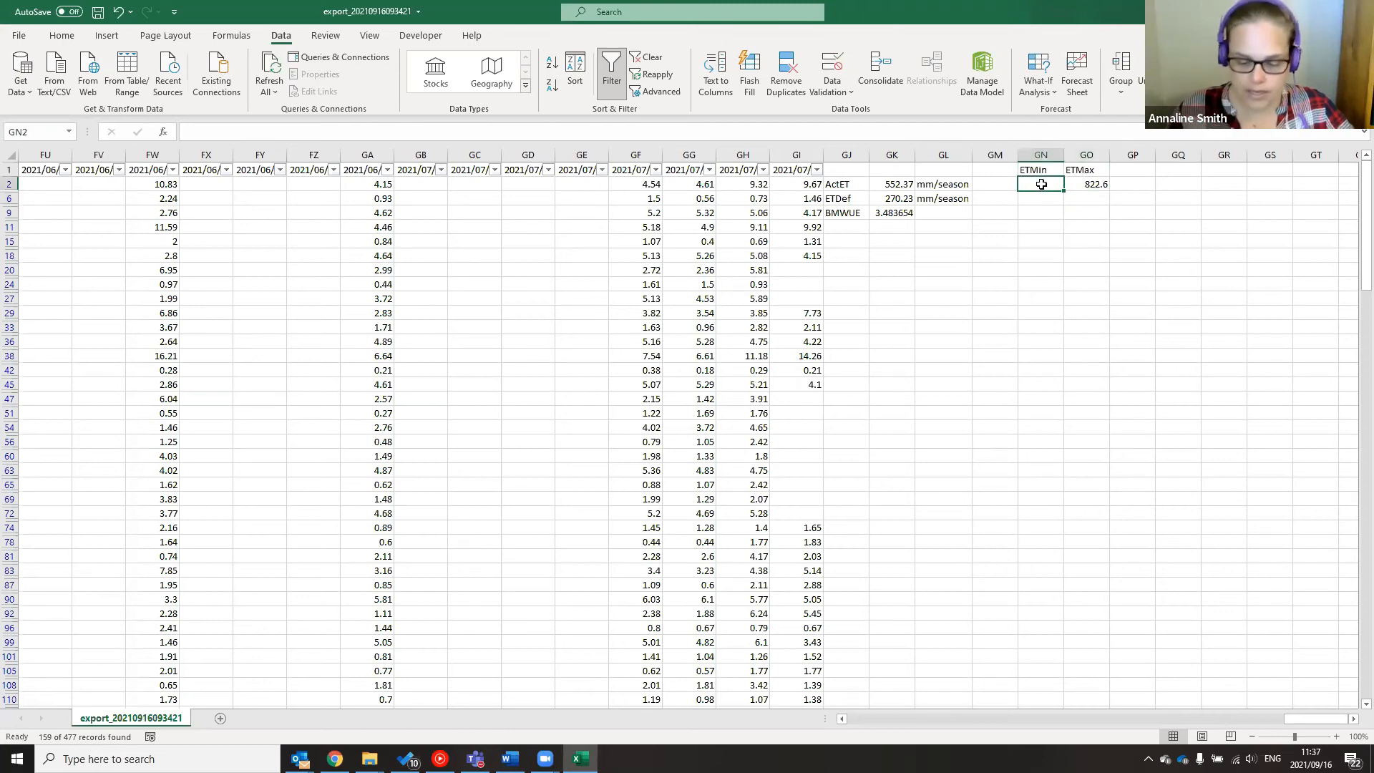
{"action": "type", "text": "="}
{"action": "left_click", "coordinate": [878, 184]}
{"action": "key", "text": "Return"}
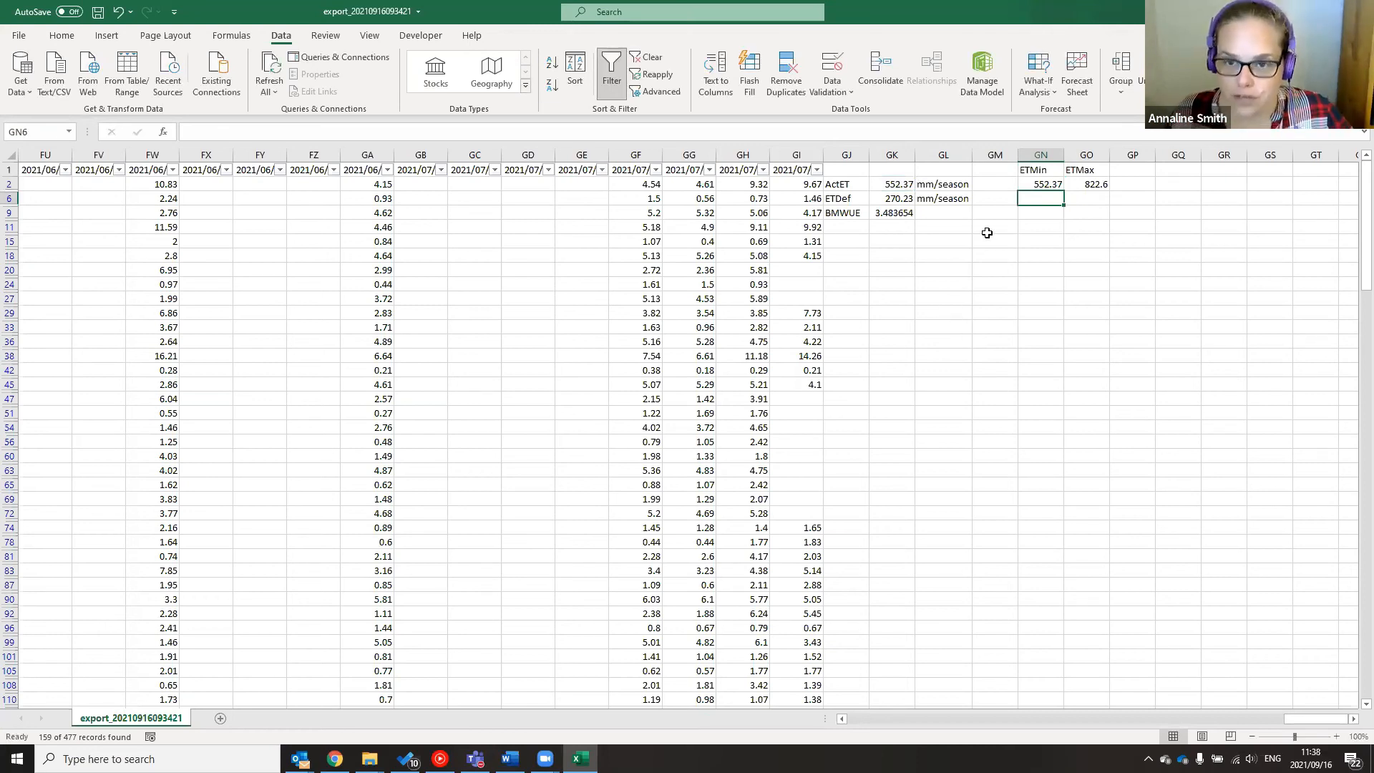
Label GM6 m3/ha and enter =GN2*10 in GN6, giving ETMin 5523.7
{"action": "left_click", "coordinate": [990, 204]}
{"action": "type", "text": "m3/"}
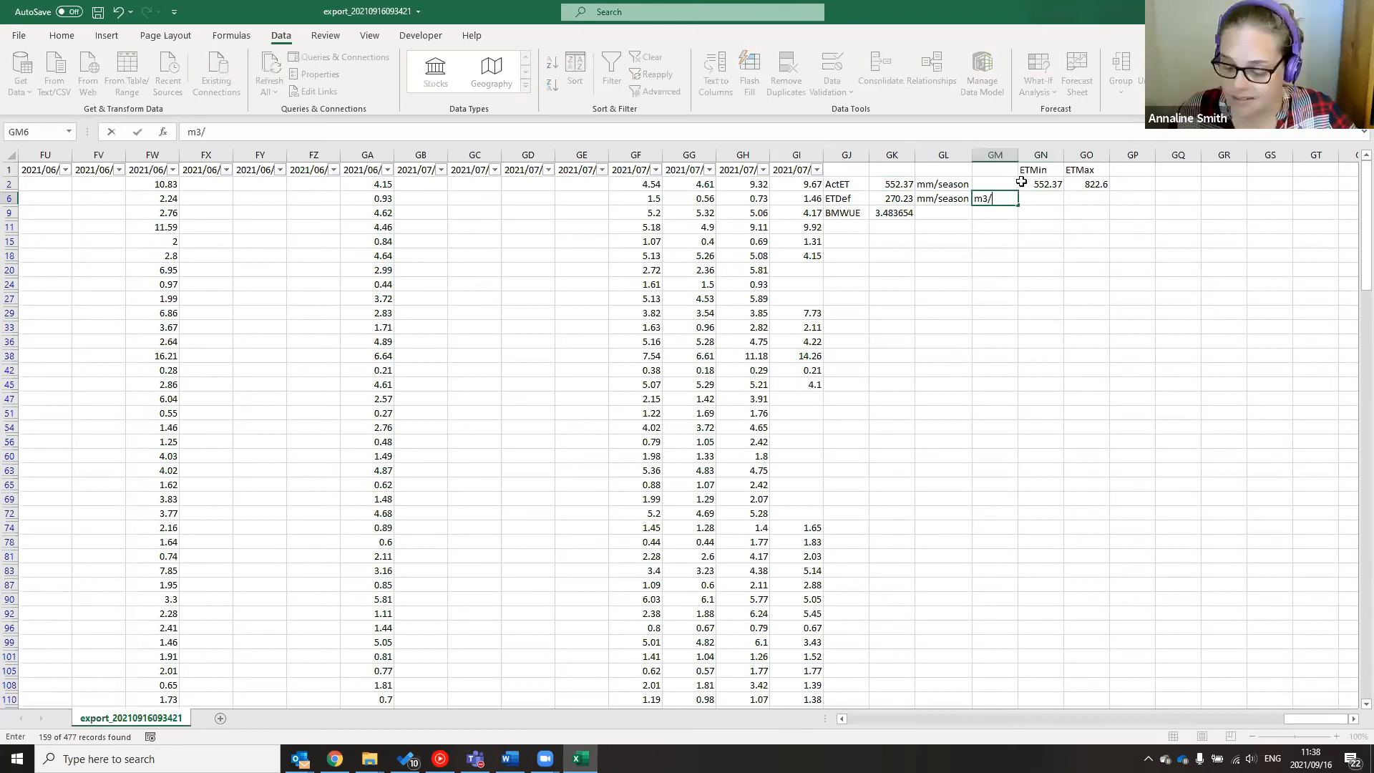
{"action": "type", "text": "ha"}
{"action": "key", "text": "Tab"}
{"action": "type", "text": "="}
{"action": "left_click", "coordinate": [1021, 182]}
{"action": "type", "text": "*10"}
{"action": "key", "text": "Return"}
Fill the times-10 conversion across to GO6 (ETMax 8226) and check the formulas
{"action": "left_click", "coordinate": [1030, 205]}
{"action": "left_click_drag", "start_coordinate": [1092, 205], "coordinate": [1092, 204]}
{"action": "left_click", "coordinate": [1073, 257]}
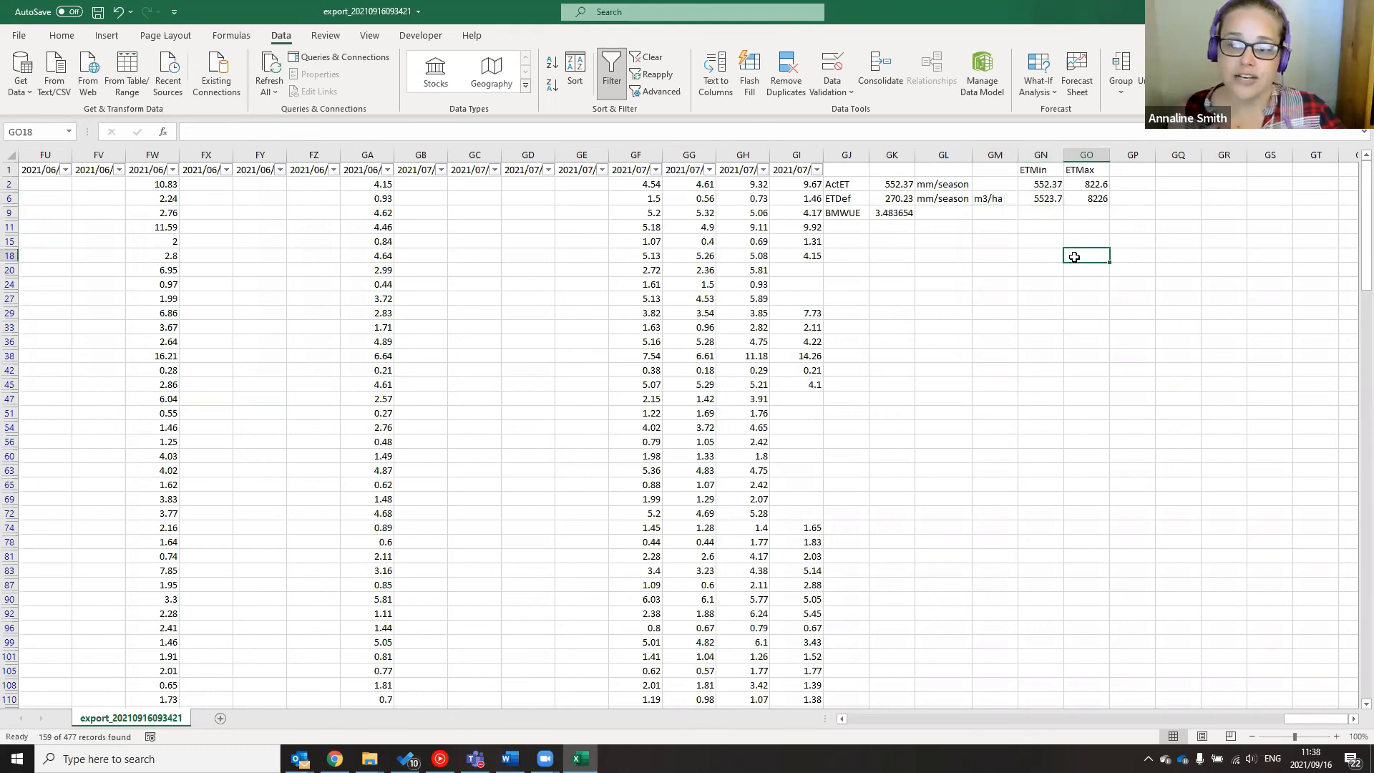
{"action": "left_click", "coordinate": [1035, 184]}
{"action": "left_click", "coordinate": [1028, 200]}
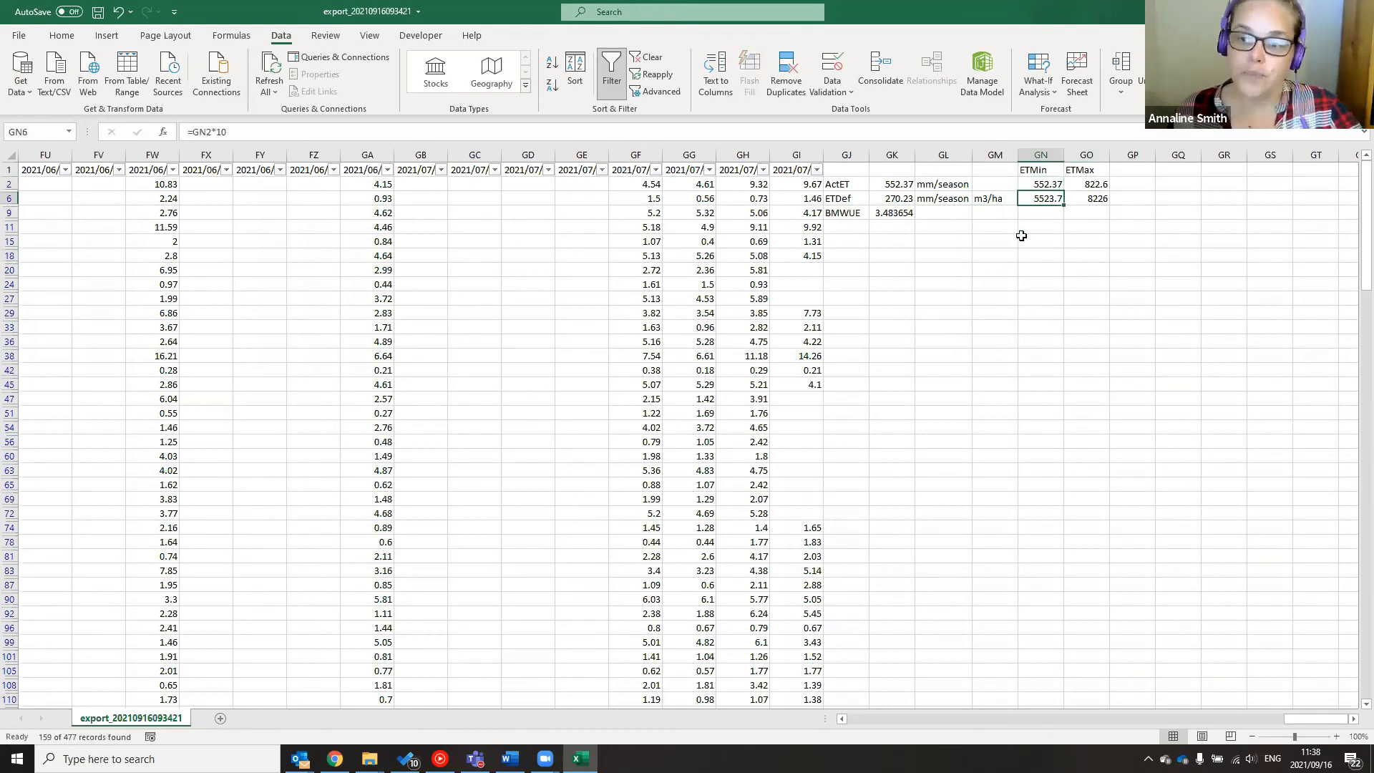
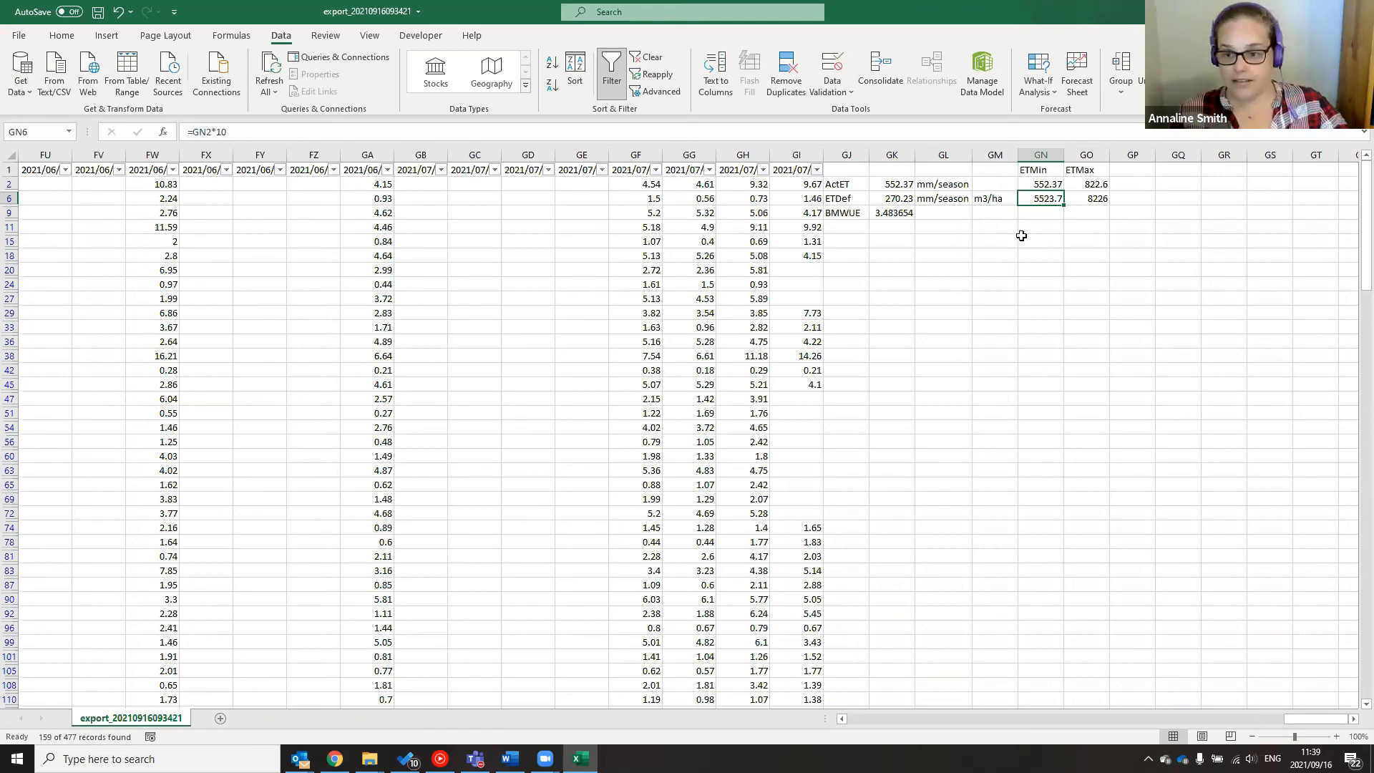
Enter a yield of 60 000 in GM18
{"action": "left_click", "coordinate": [986, 259]}
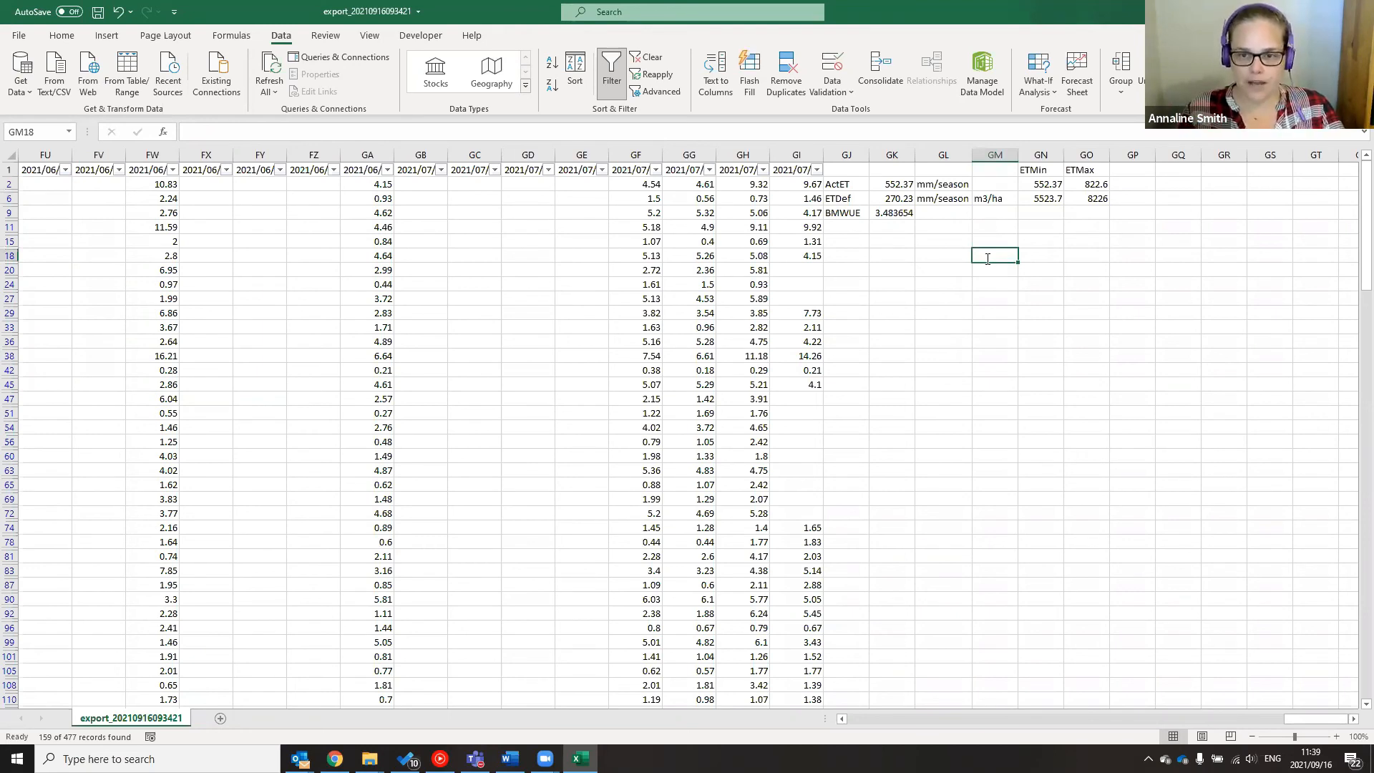
{"action": "type", "text": "60 000"}
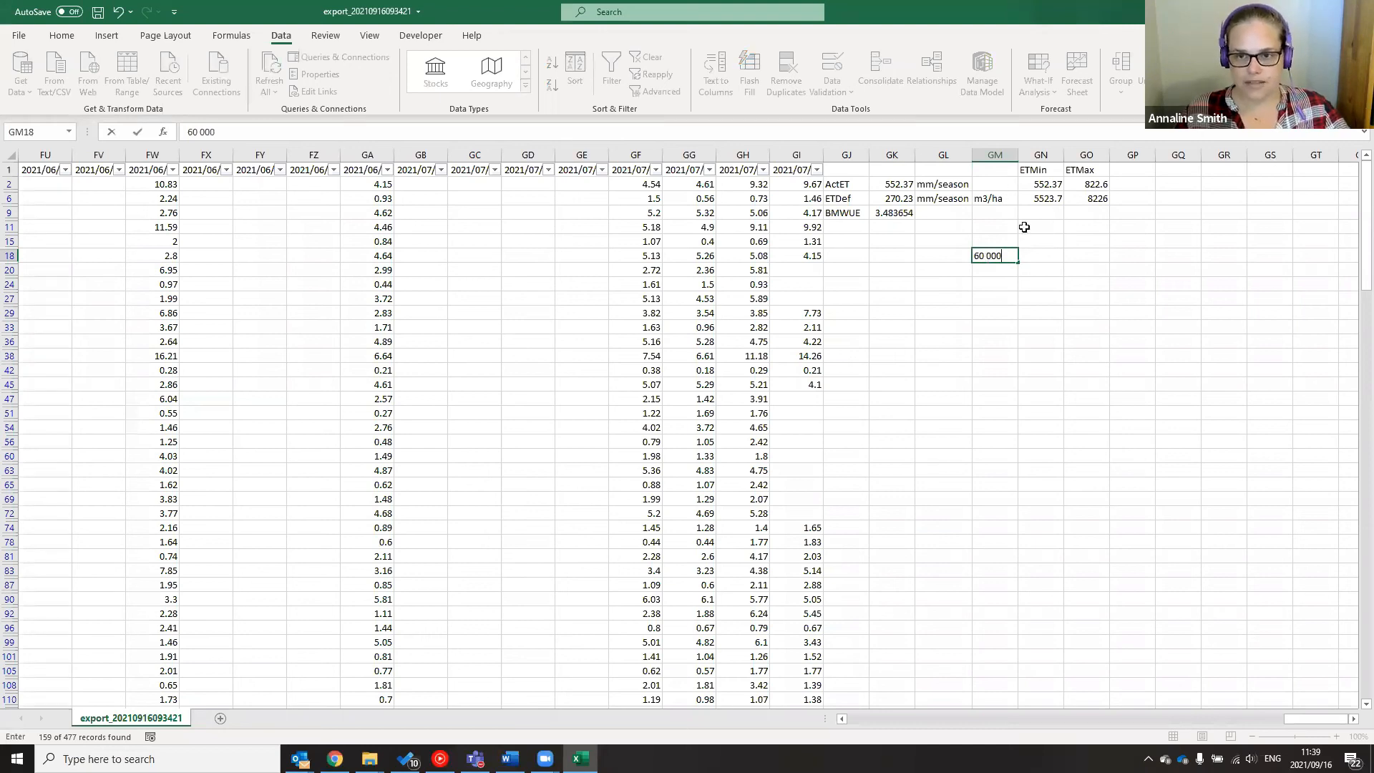
{"action": "left_click", "coordinate": [1042, 255]}
Label GM24 'Yield value' and enter =GM18/GN2 in GN24 for yield water use efficiency
{"action": "left_click", "coordinate": [998, 287]}
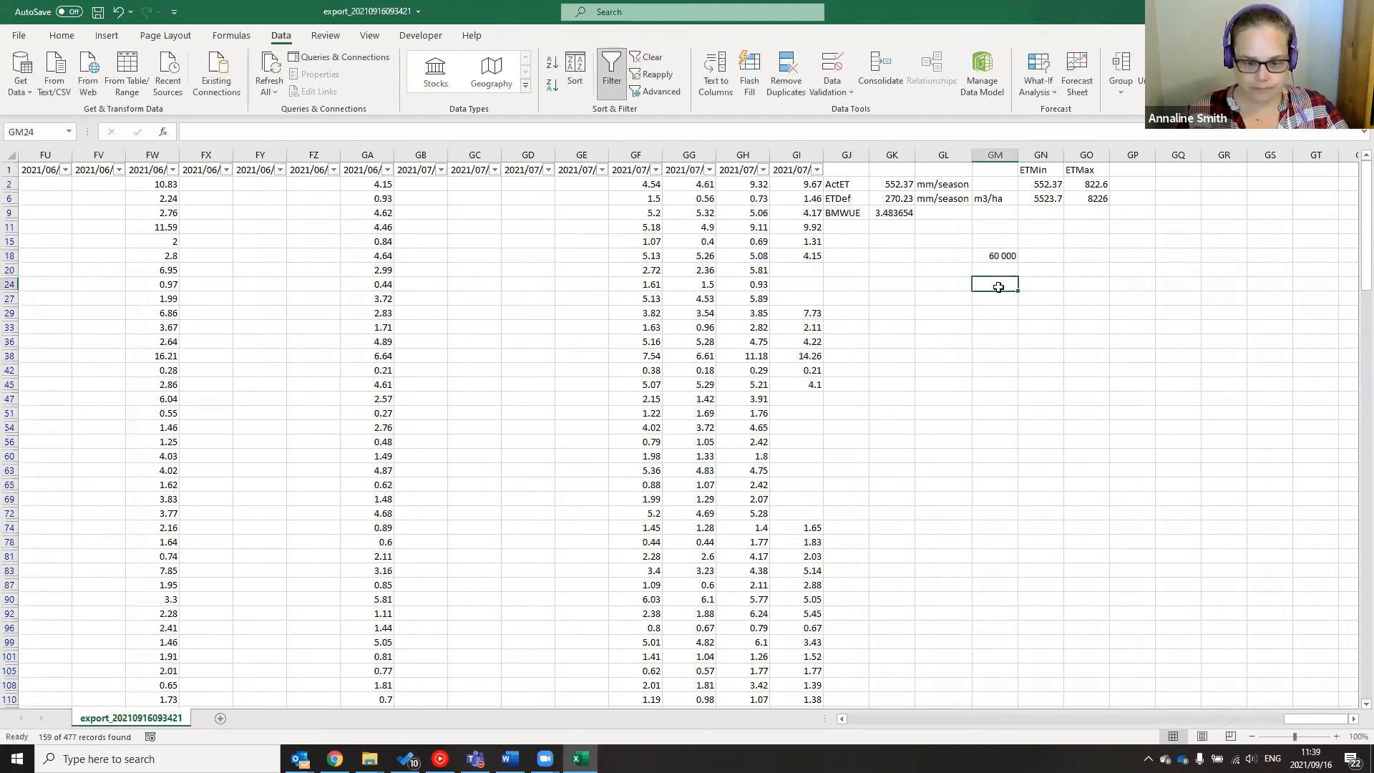
{"action": "type", "text": "Yield"}
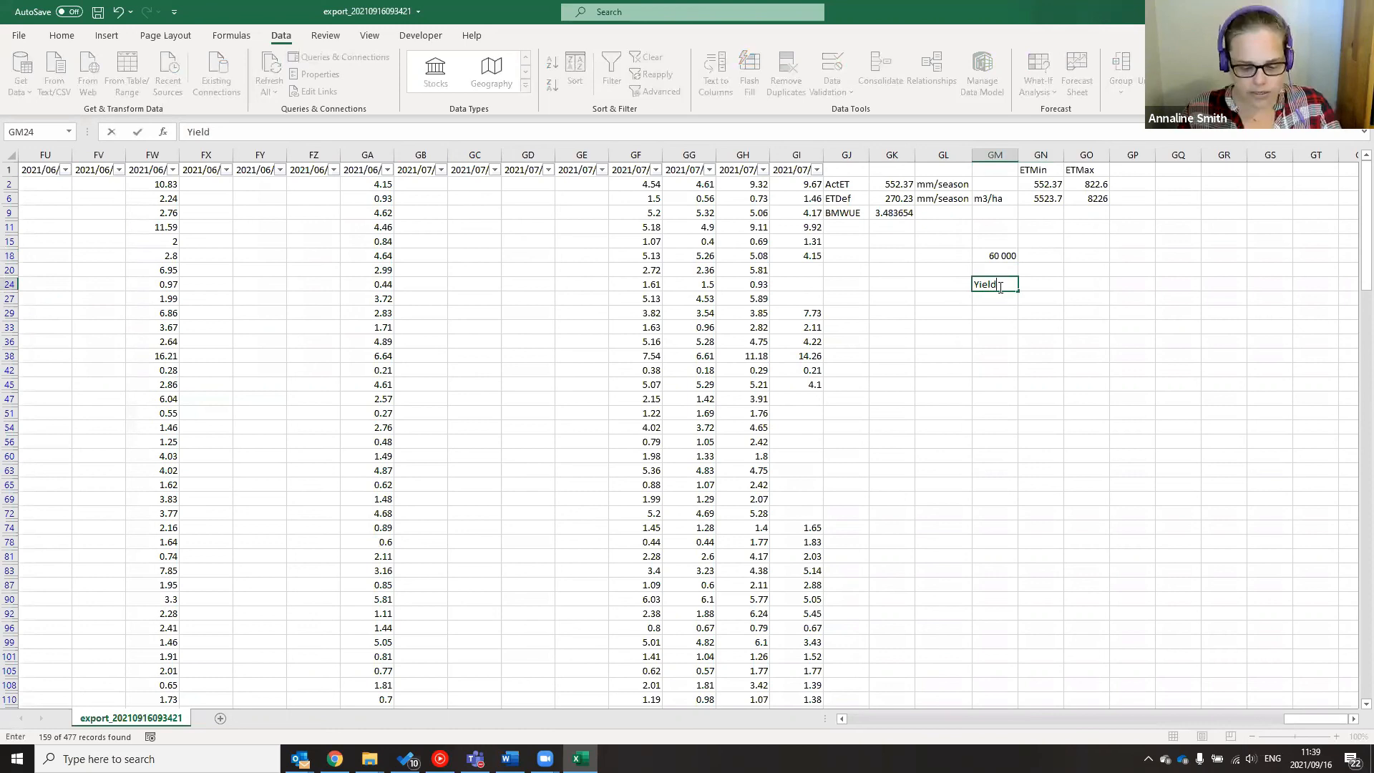
{"action": "type", "text": " value"}
{"action": "key", "text": "Tab"}
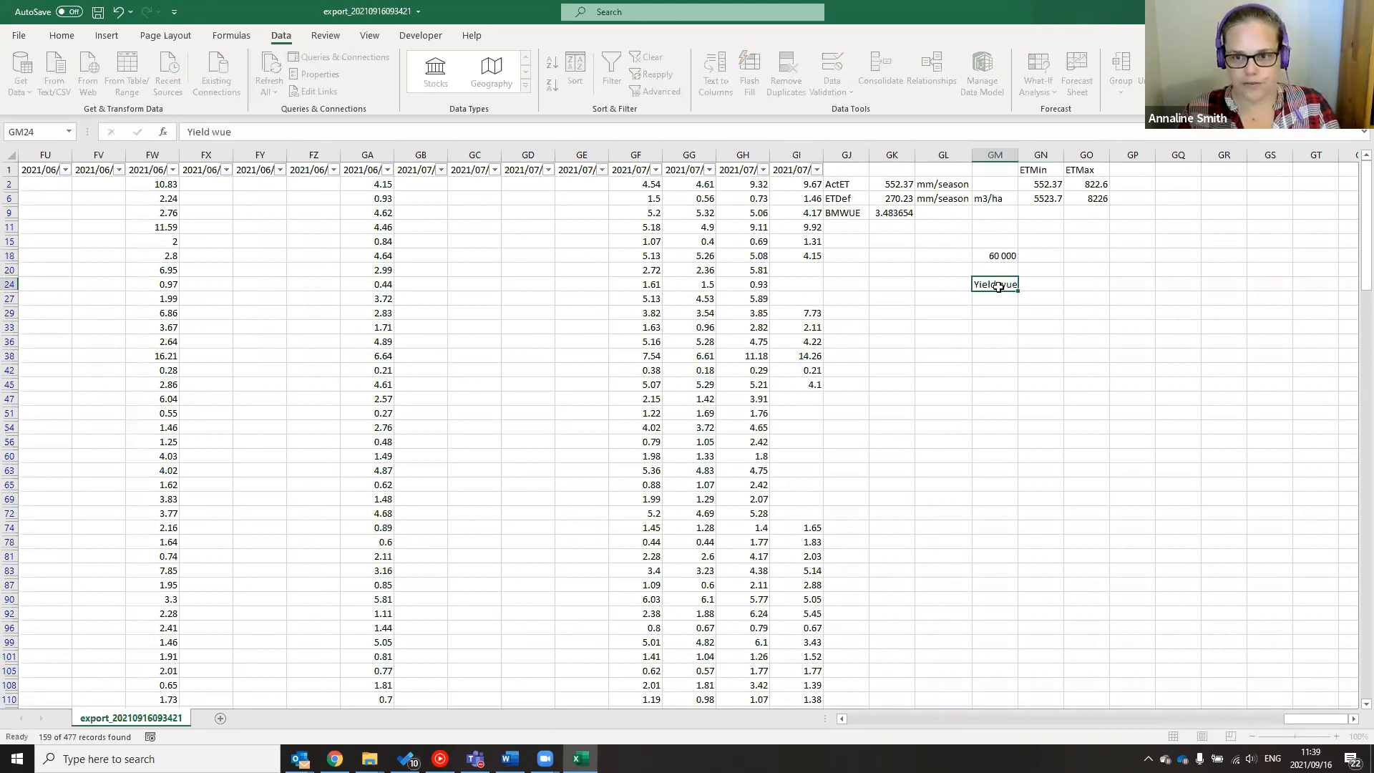
{"action": "type", "text": "="}
{"action": "left_click", "coordinate": [978, 253]}
{"action": "type", "text": "/"}
{"action": "left_click", "coordinate": [1040, 182]}
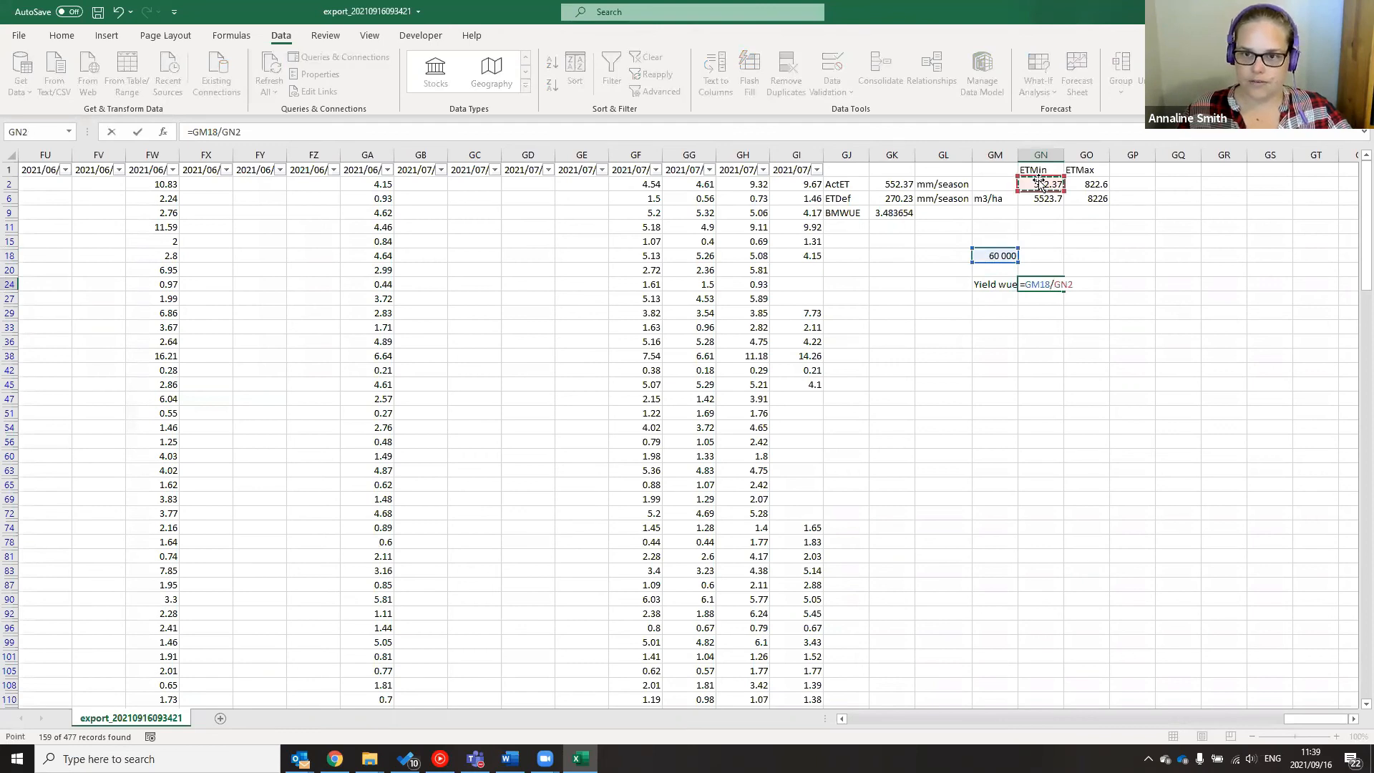
{"action": "key", "text": "Return"}
Review the yield WUE formula in GN24 (108.6228) and the BMWUE AVERAGE formula in GK9
{"action": "left_click", "coordinate": [1033, 327]}
{"action": "left_click", "coordinate": [1042, 283]}
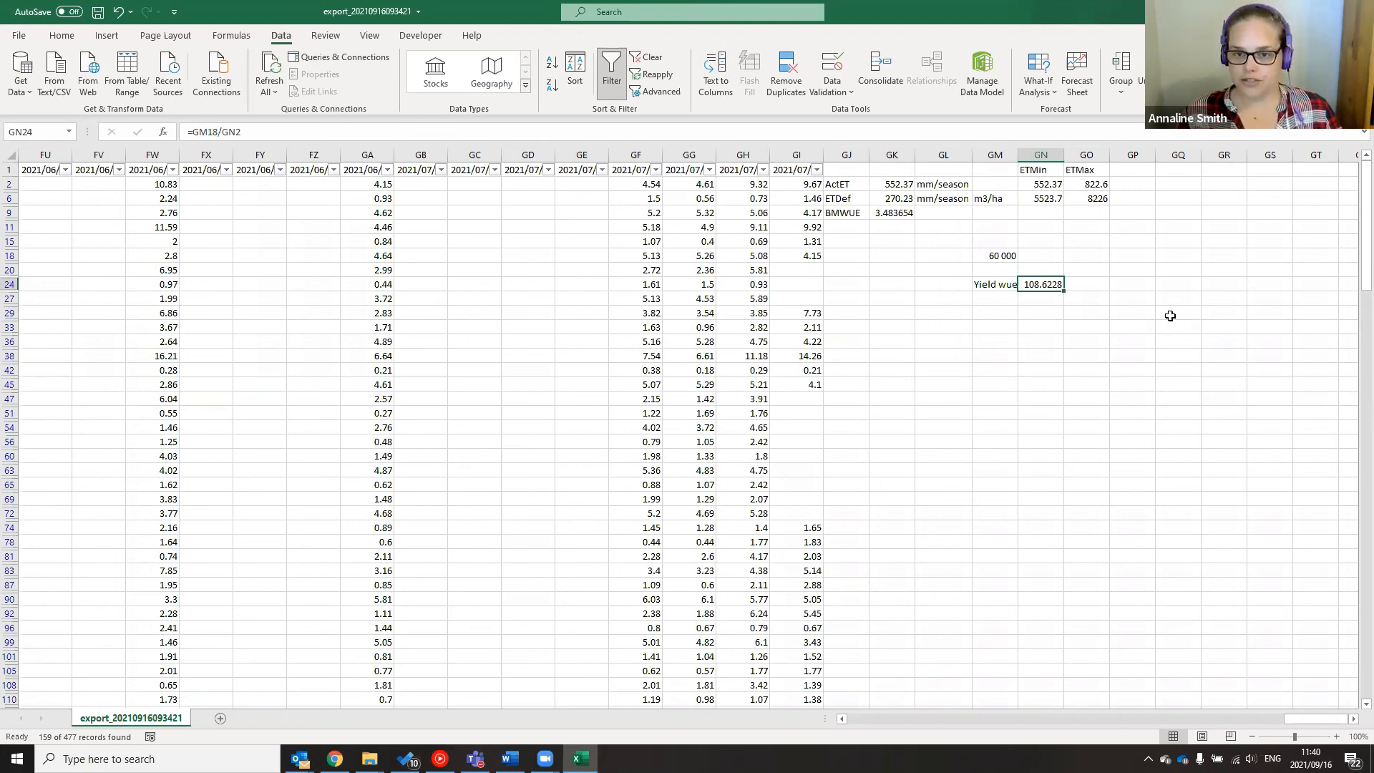
{"action": "left_click", "coordinate": [832, 214]}
{"action": "left_click", "coordinate": [886, 213]}
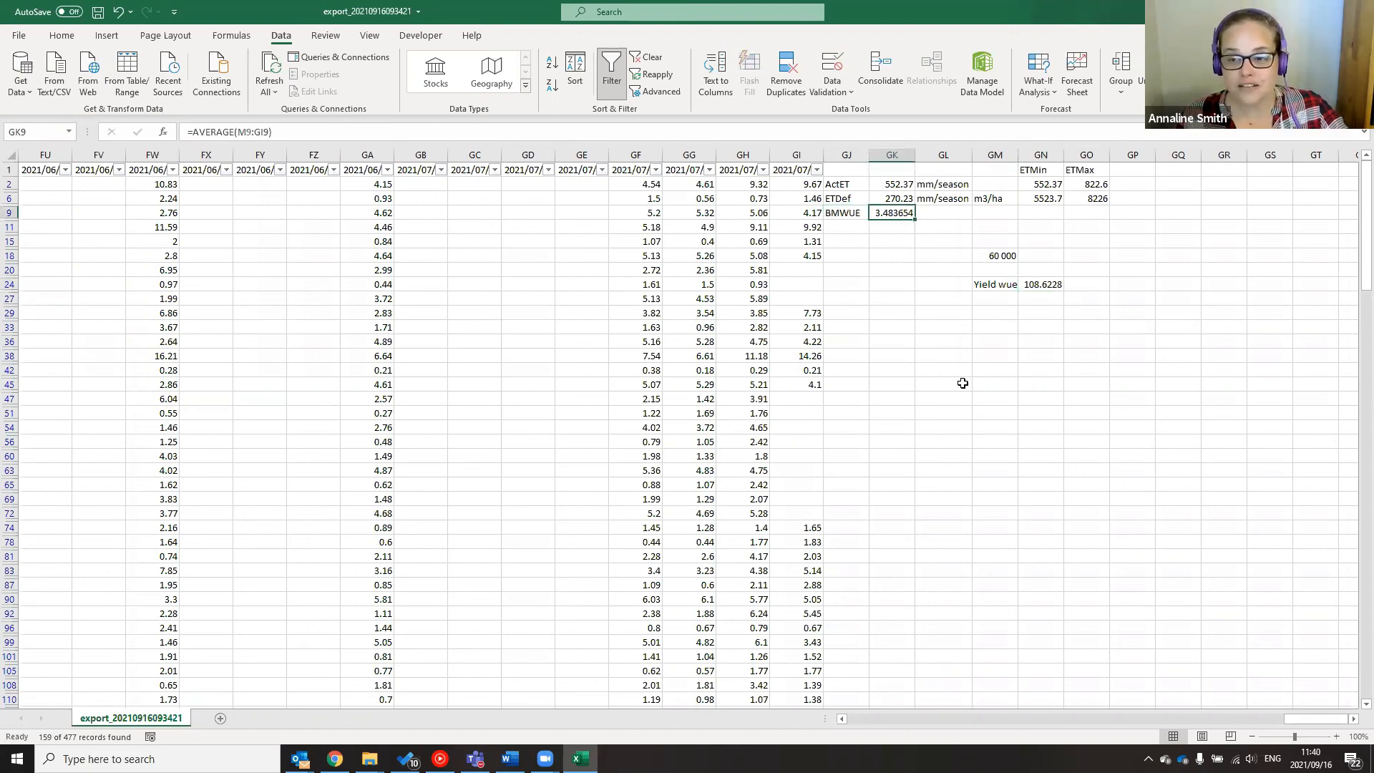